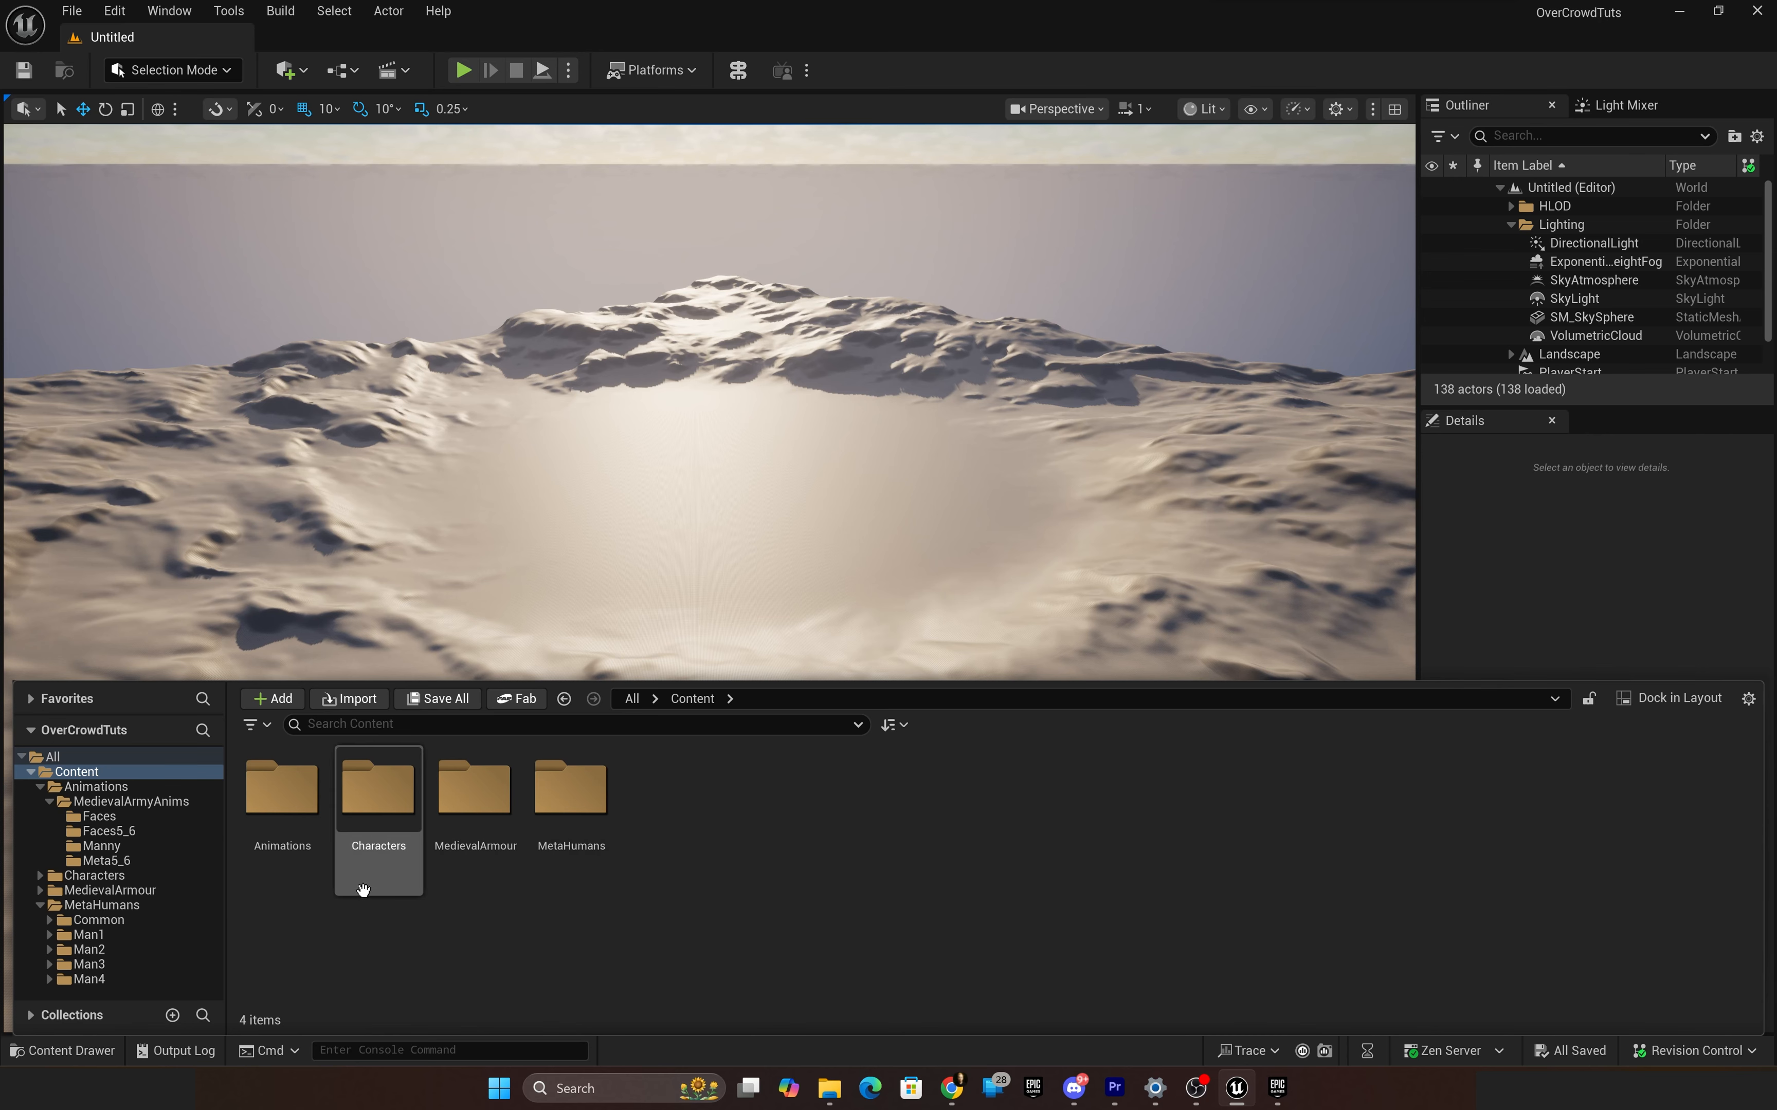
Step: Look through the animation sequences in Animations/MedievalArmyAnims/Meta5_6, and return to the Content folder
double_click(286, 807)
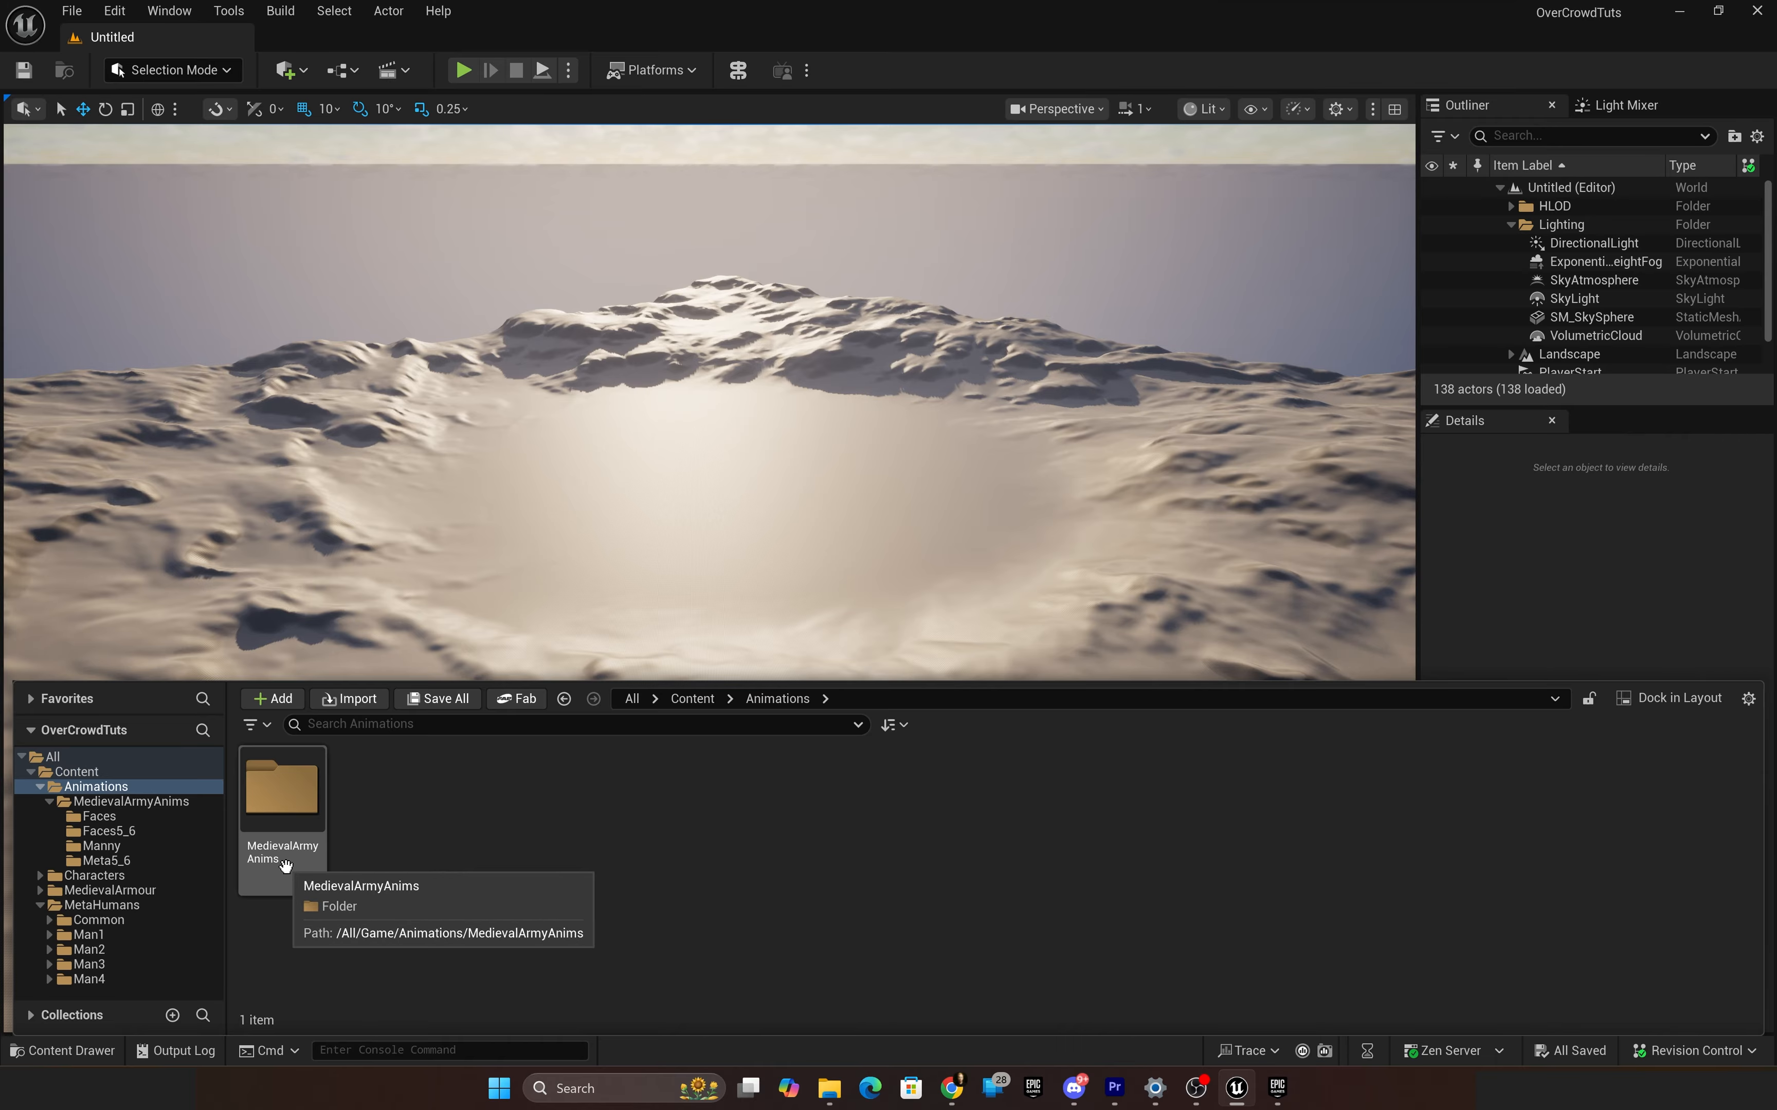
double_click(281, 865)
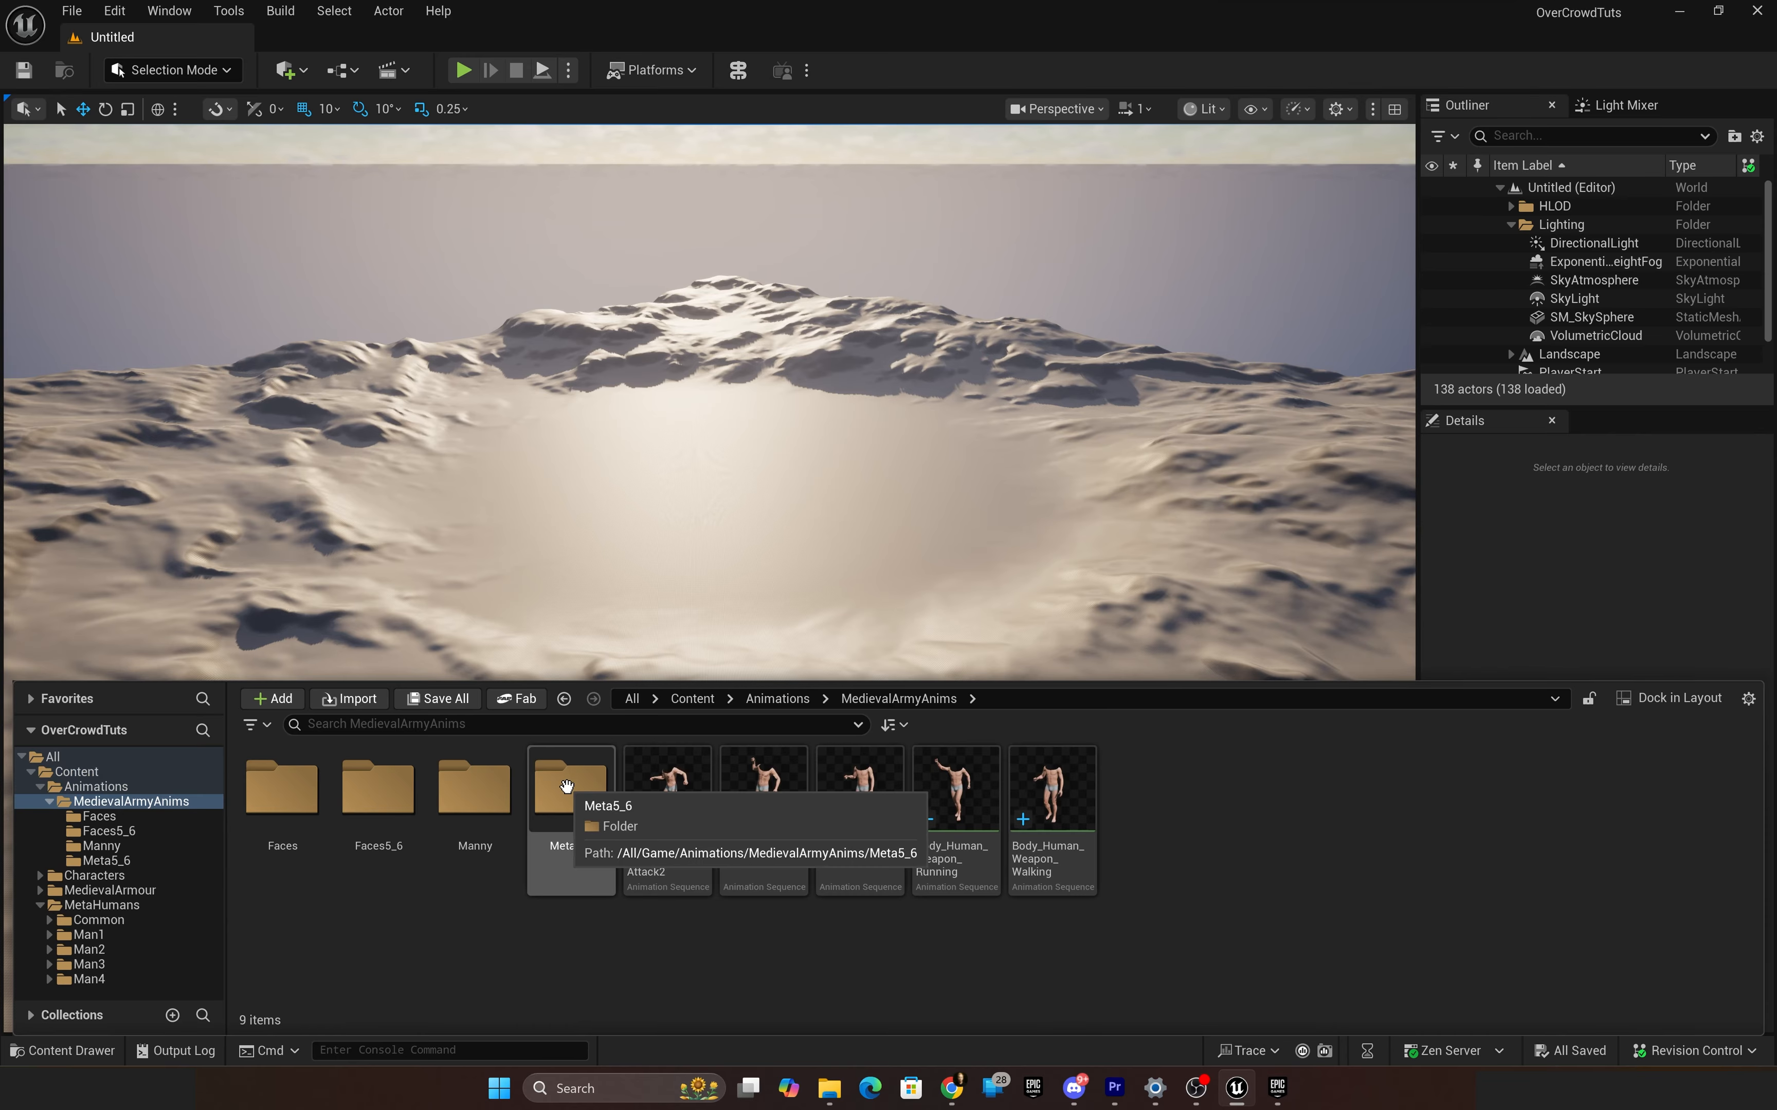
double_click(577, 805)
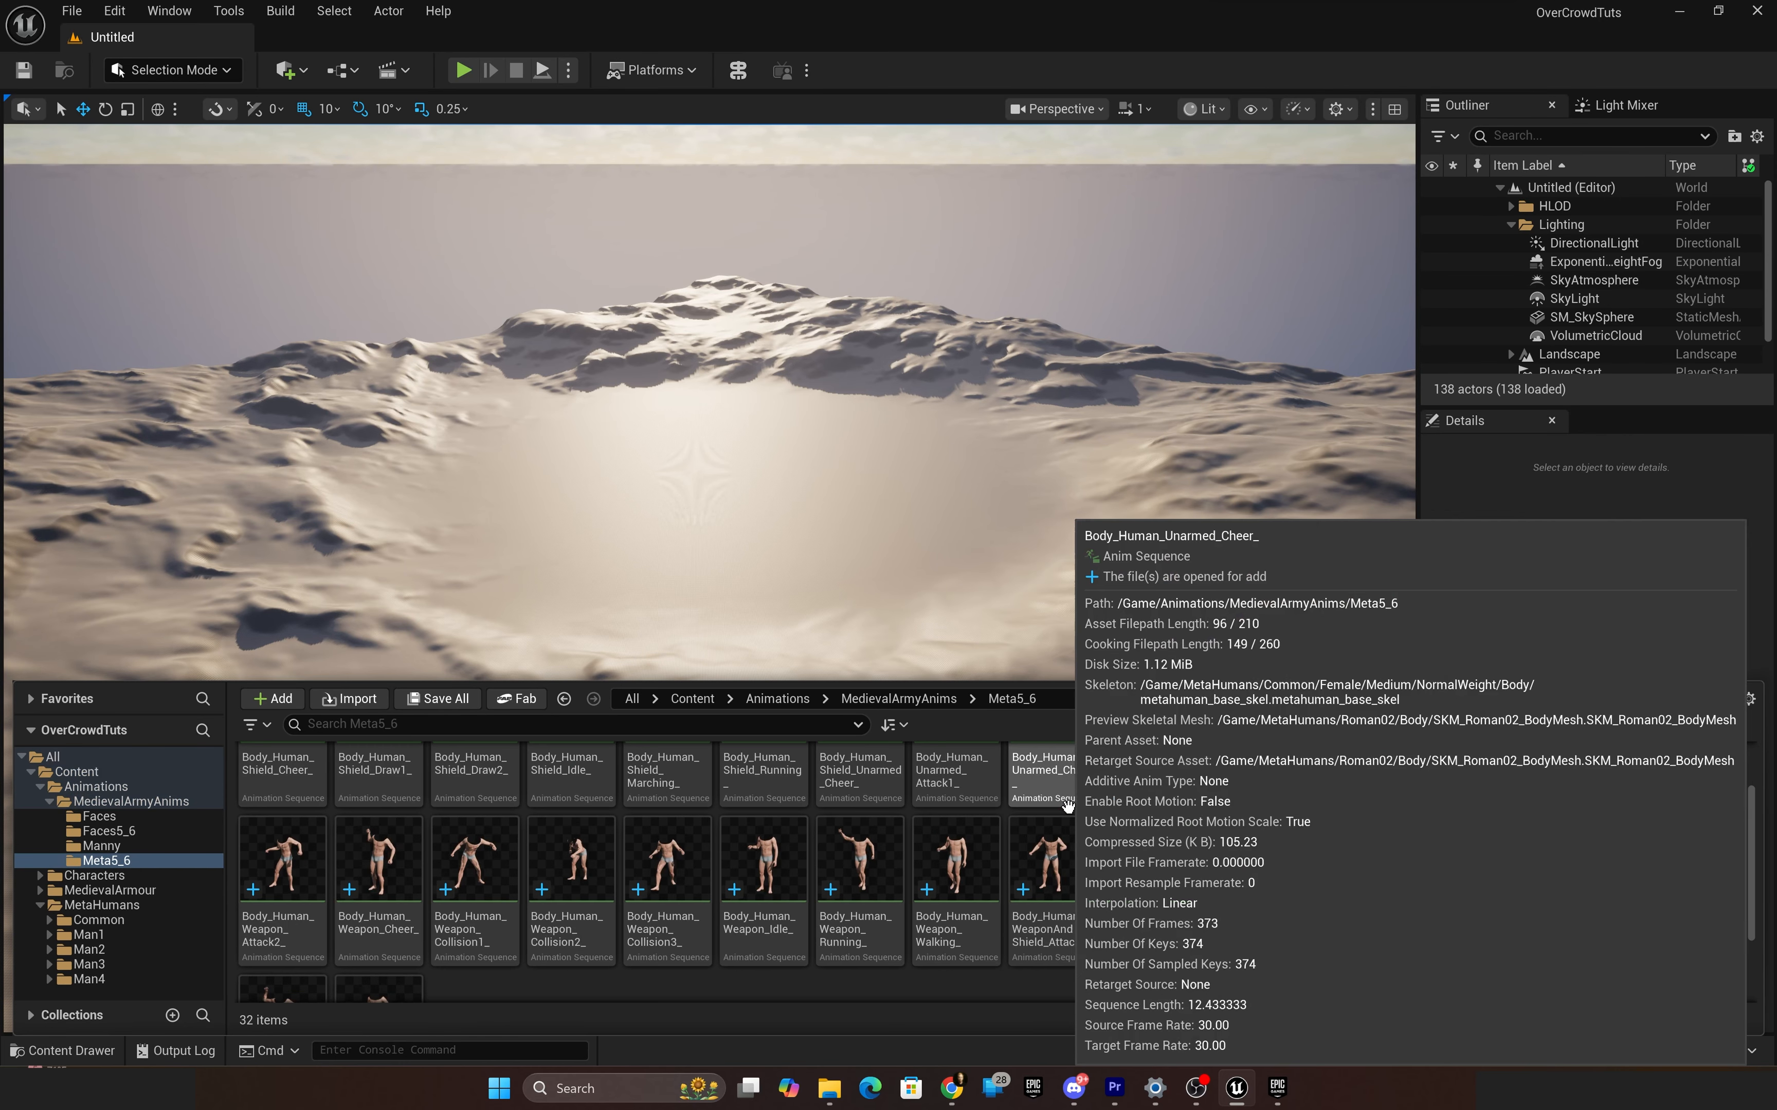
scroll(764, 808, "down", 2)
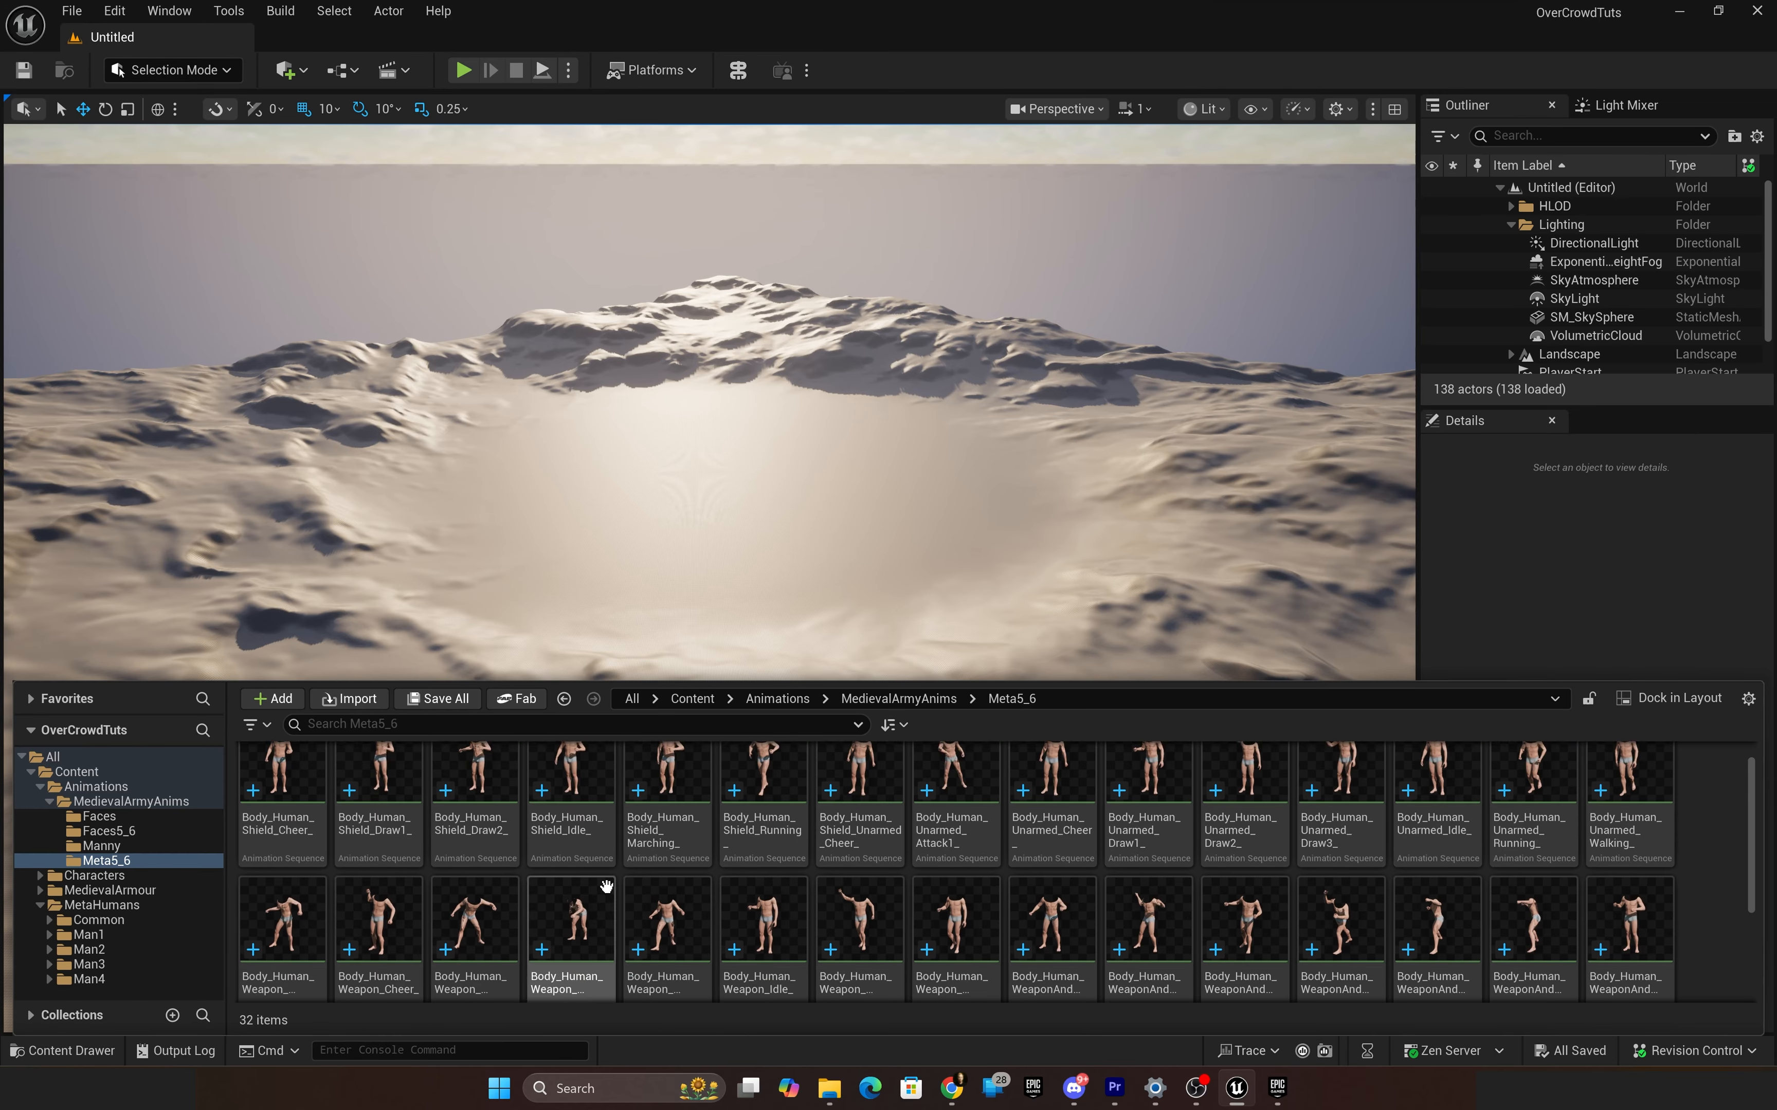
scroll(587, 874, "up", 2)
left_click(690, 699)
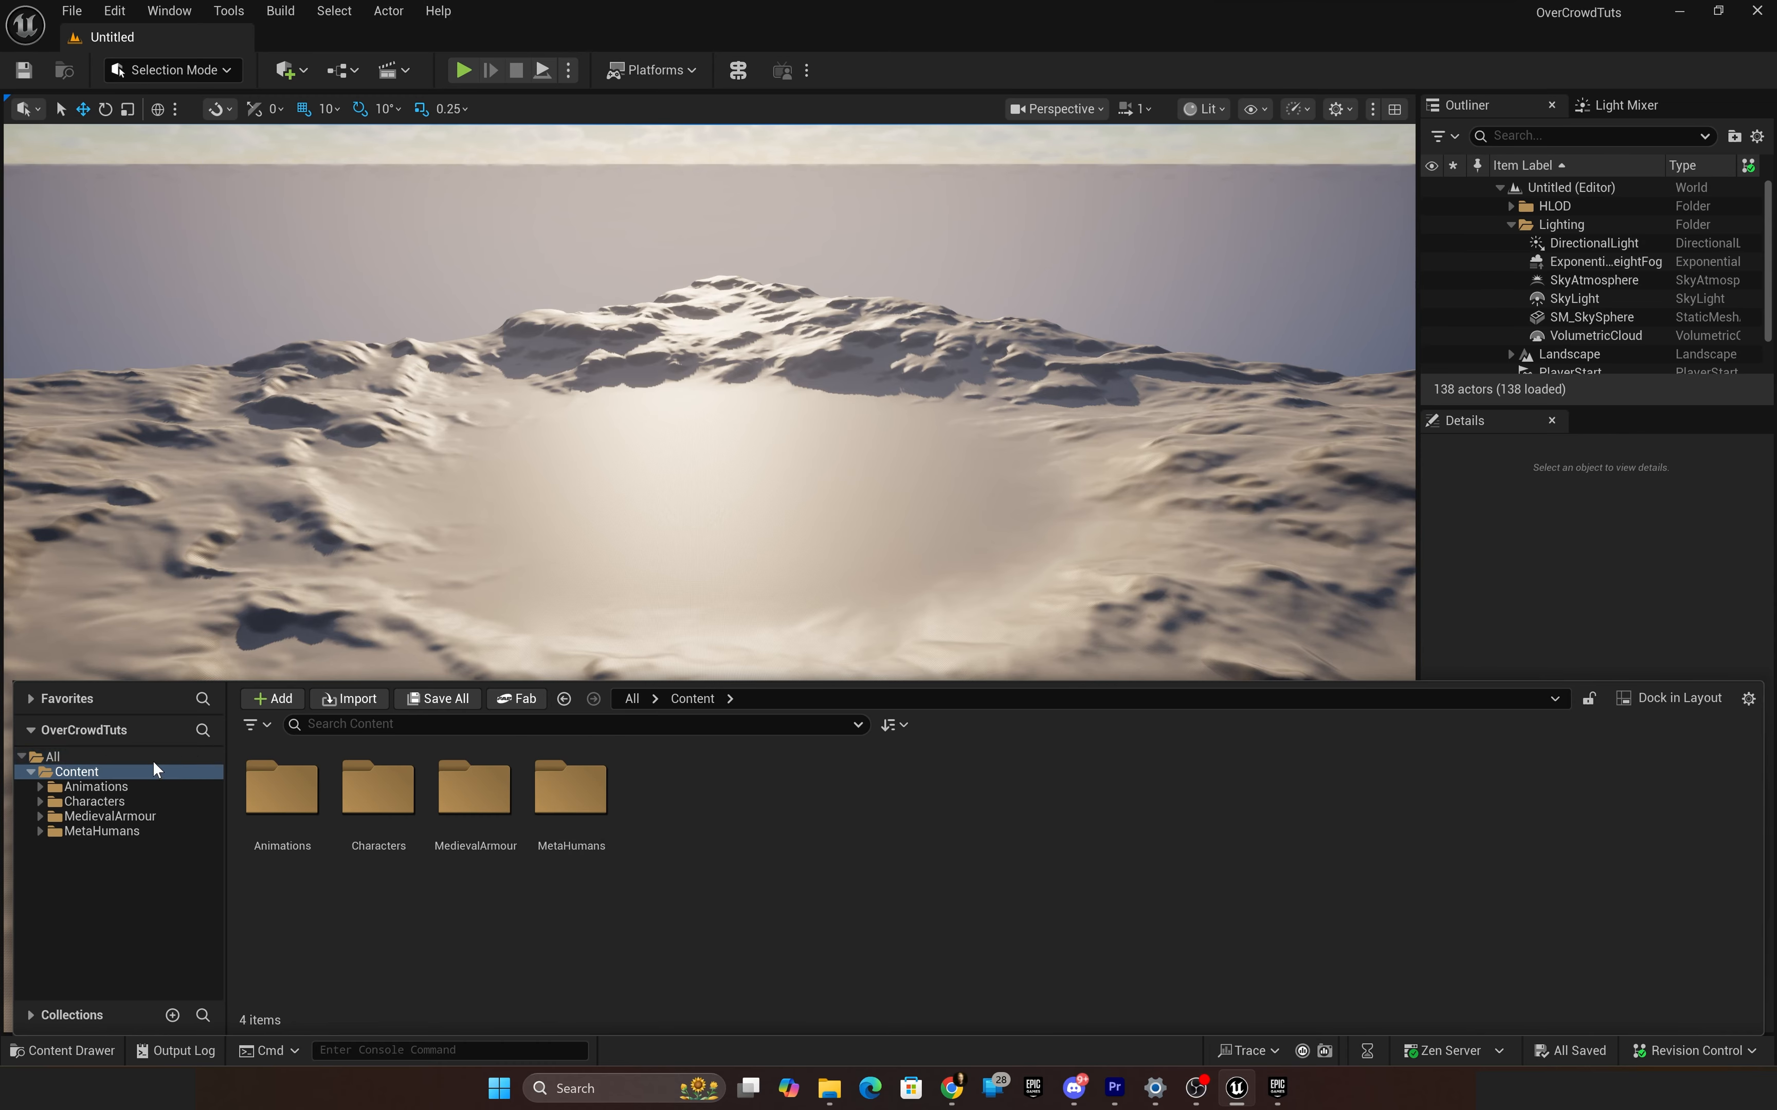
Step: Show the MetaHumans folder's contents filtered to Skeletal Mesh assets only
left_click(59, 831)
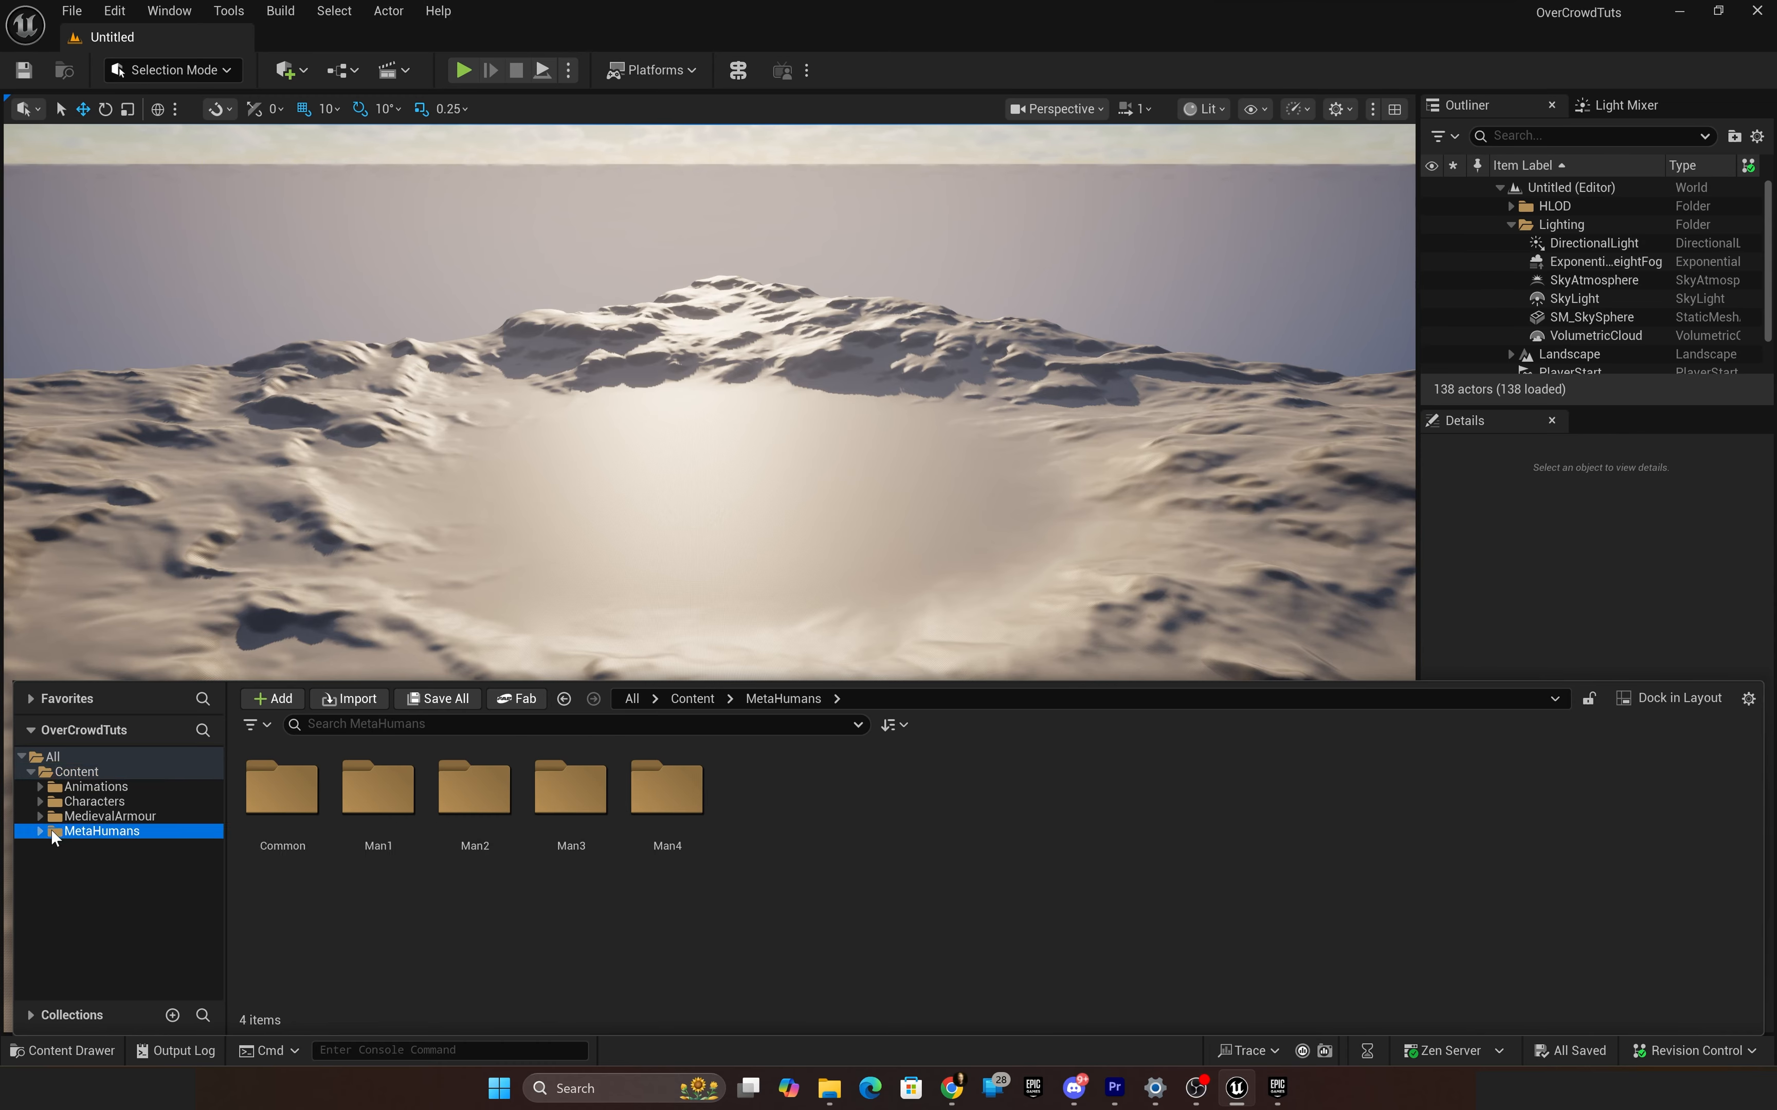
left_click(261, 724)
mouse_move(270, 704)
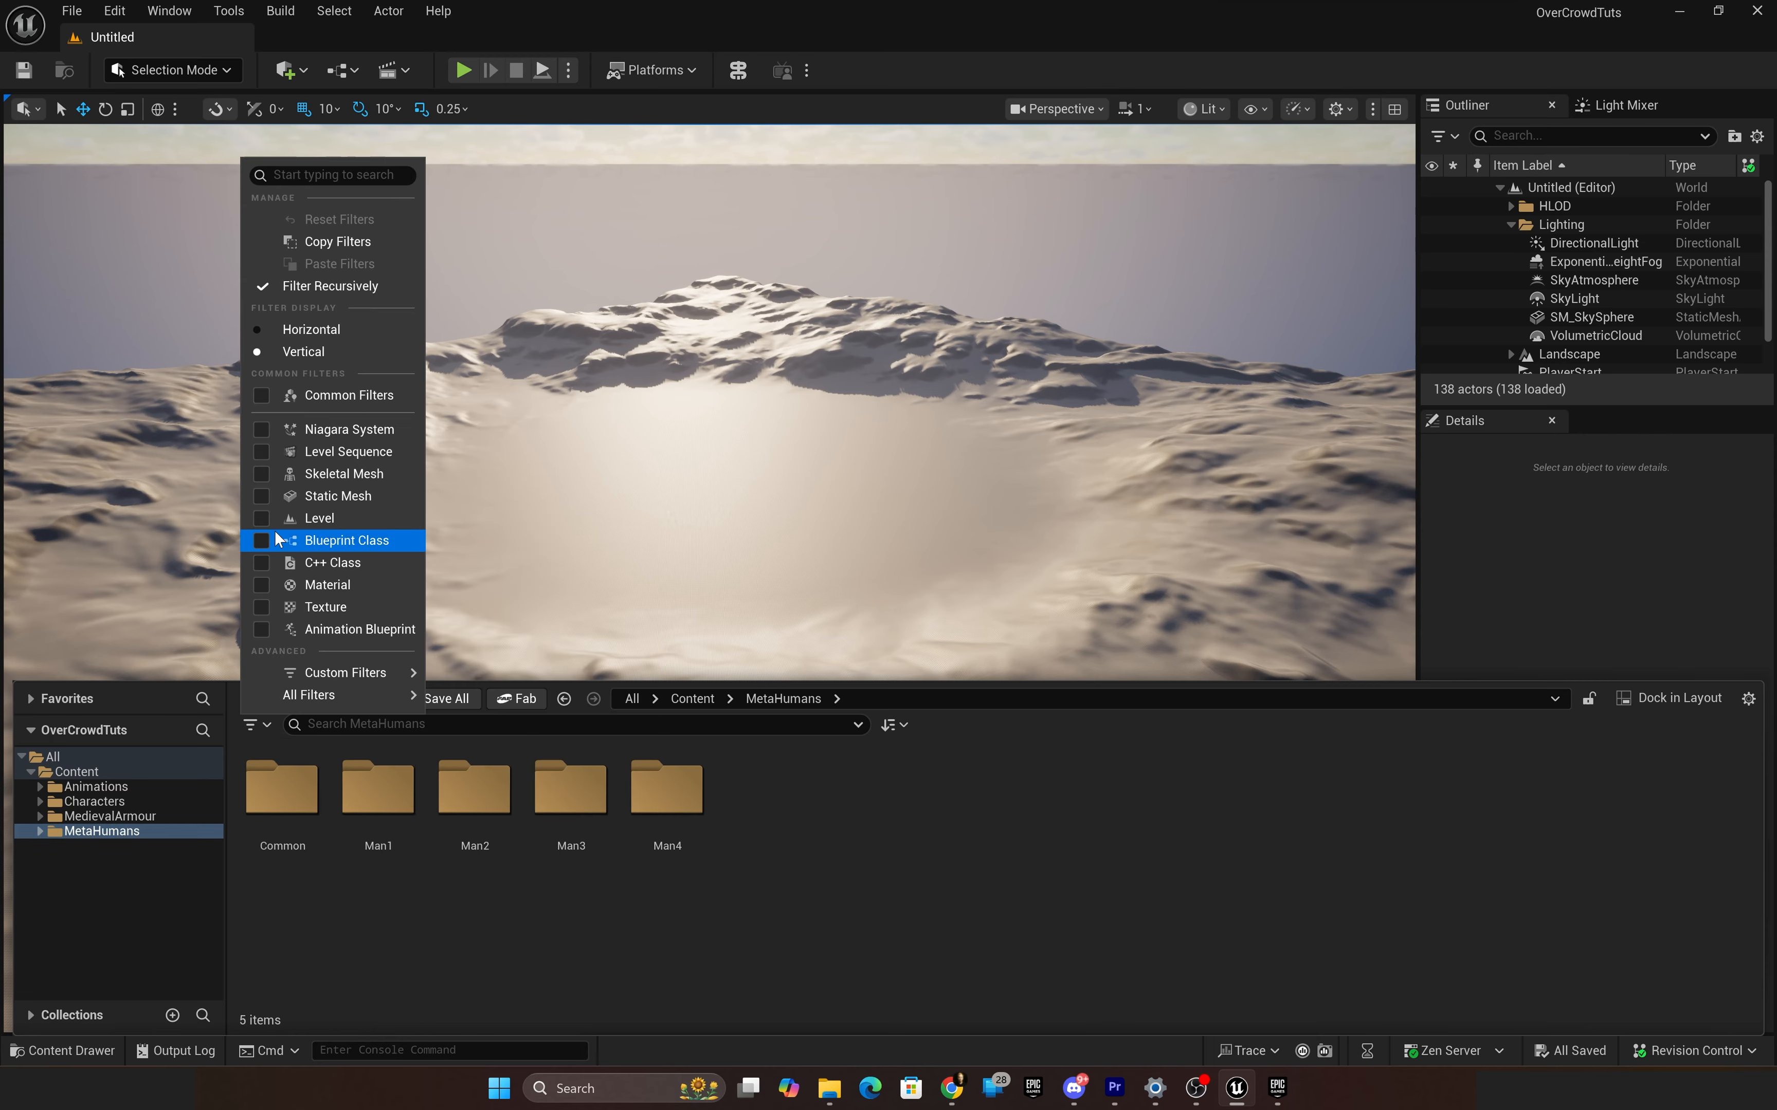
left_click(261, 474)
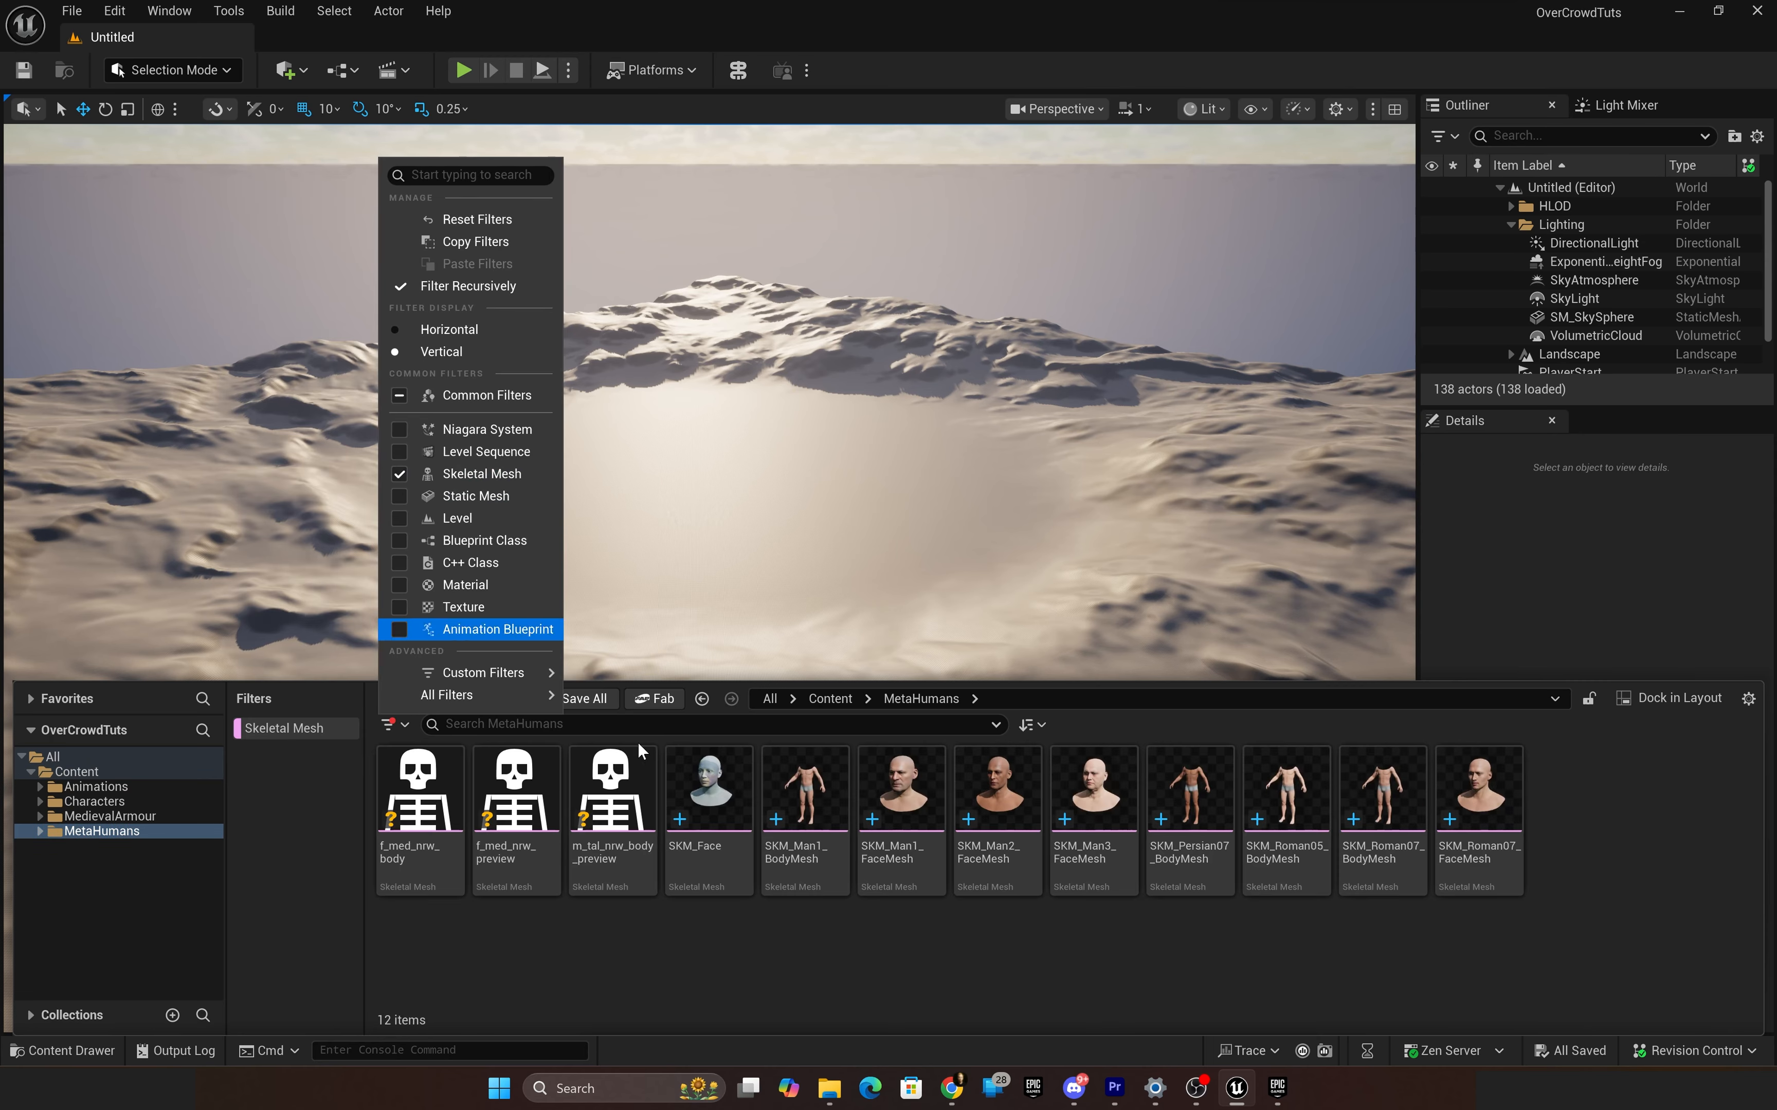
left_click(951, 993)
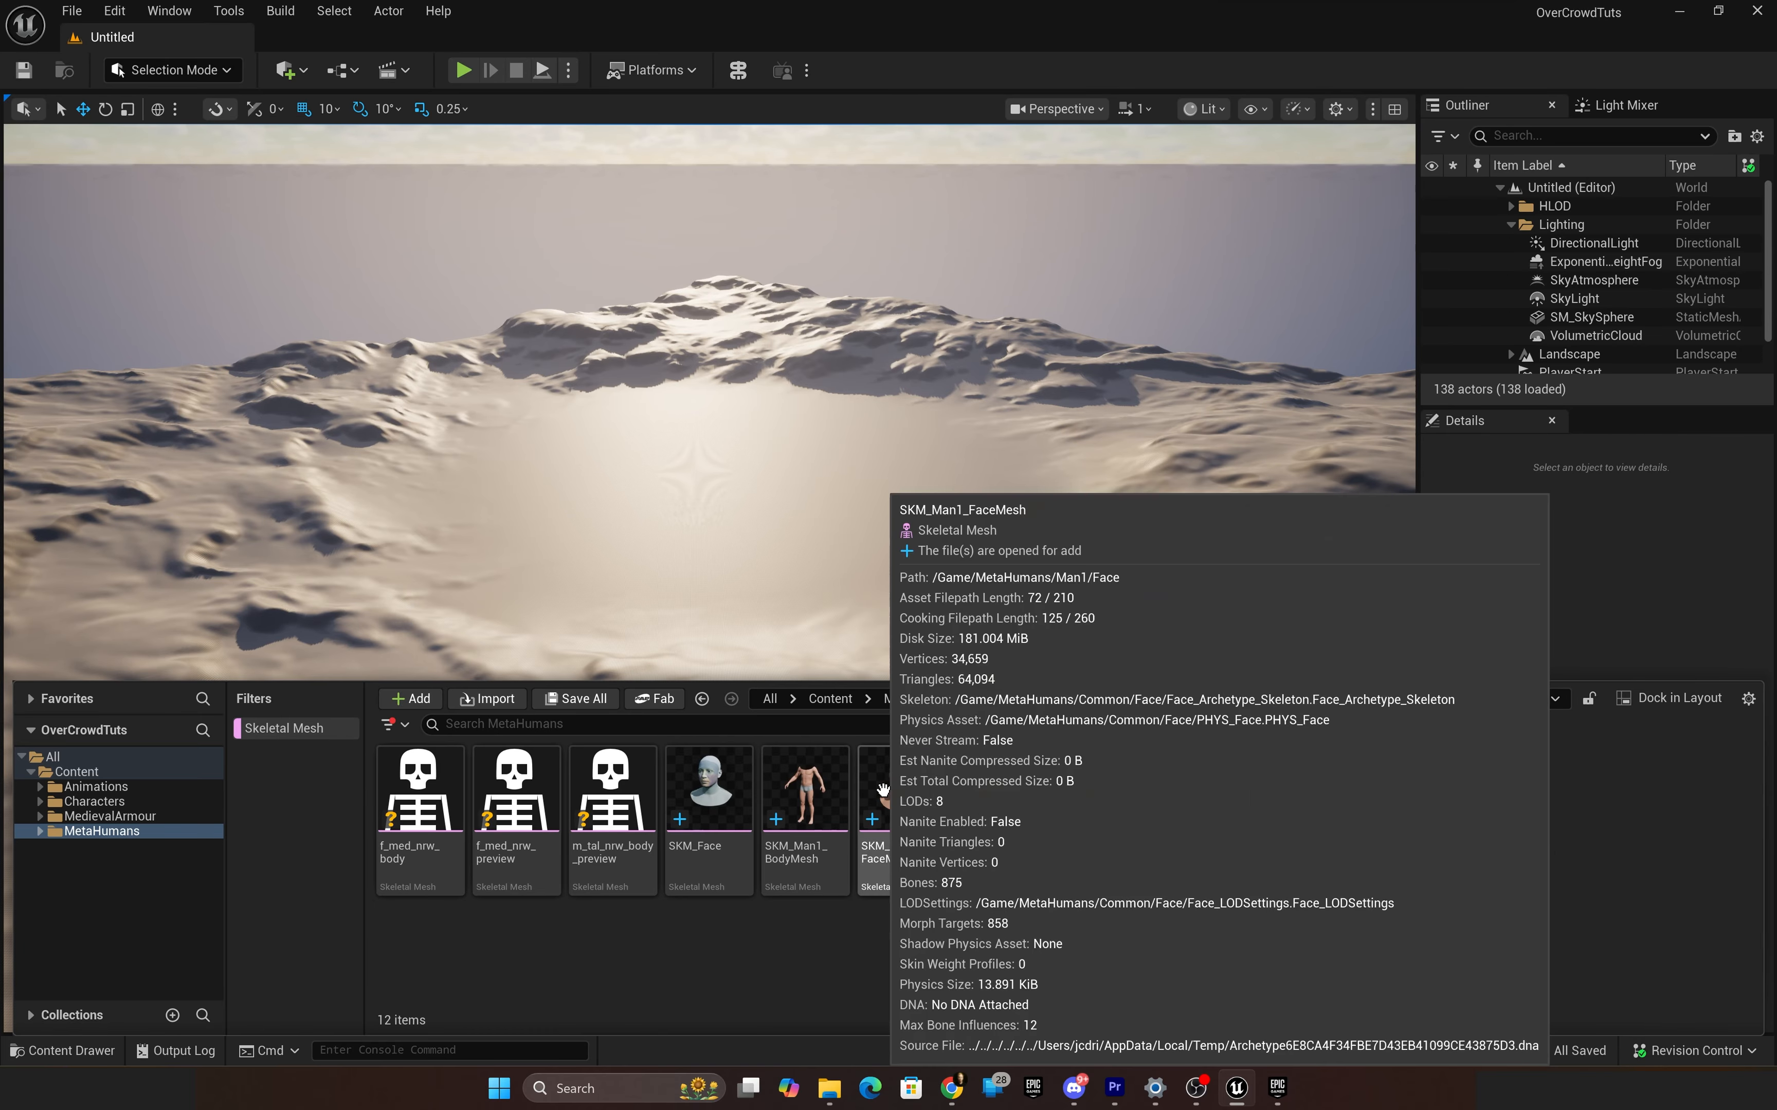
Step: Generate LODs with the preset options for the Man1, Man2, Man3 and Roman07 face meshes plus SKM_Roman05_BodyMesh using the Over Crowd scripted action
left_click(883, 790)
left_click(997, 787, "ctrl")
left_click(1103, 786, "ctrl")
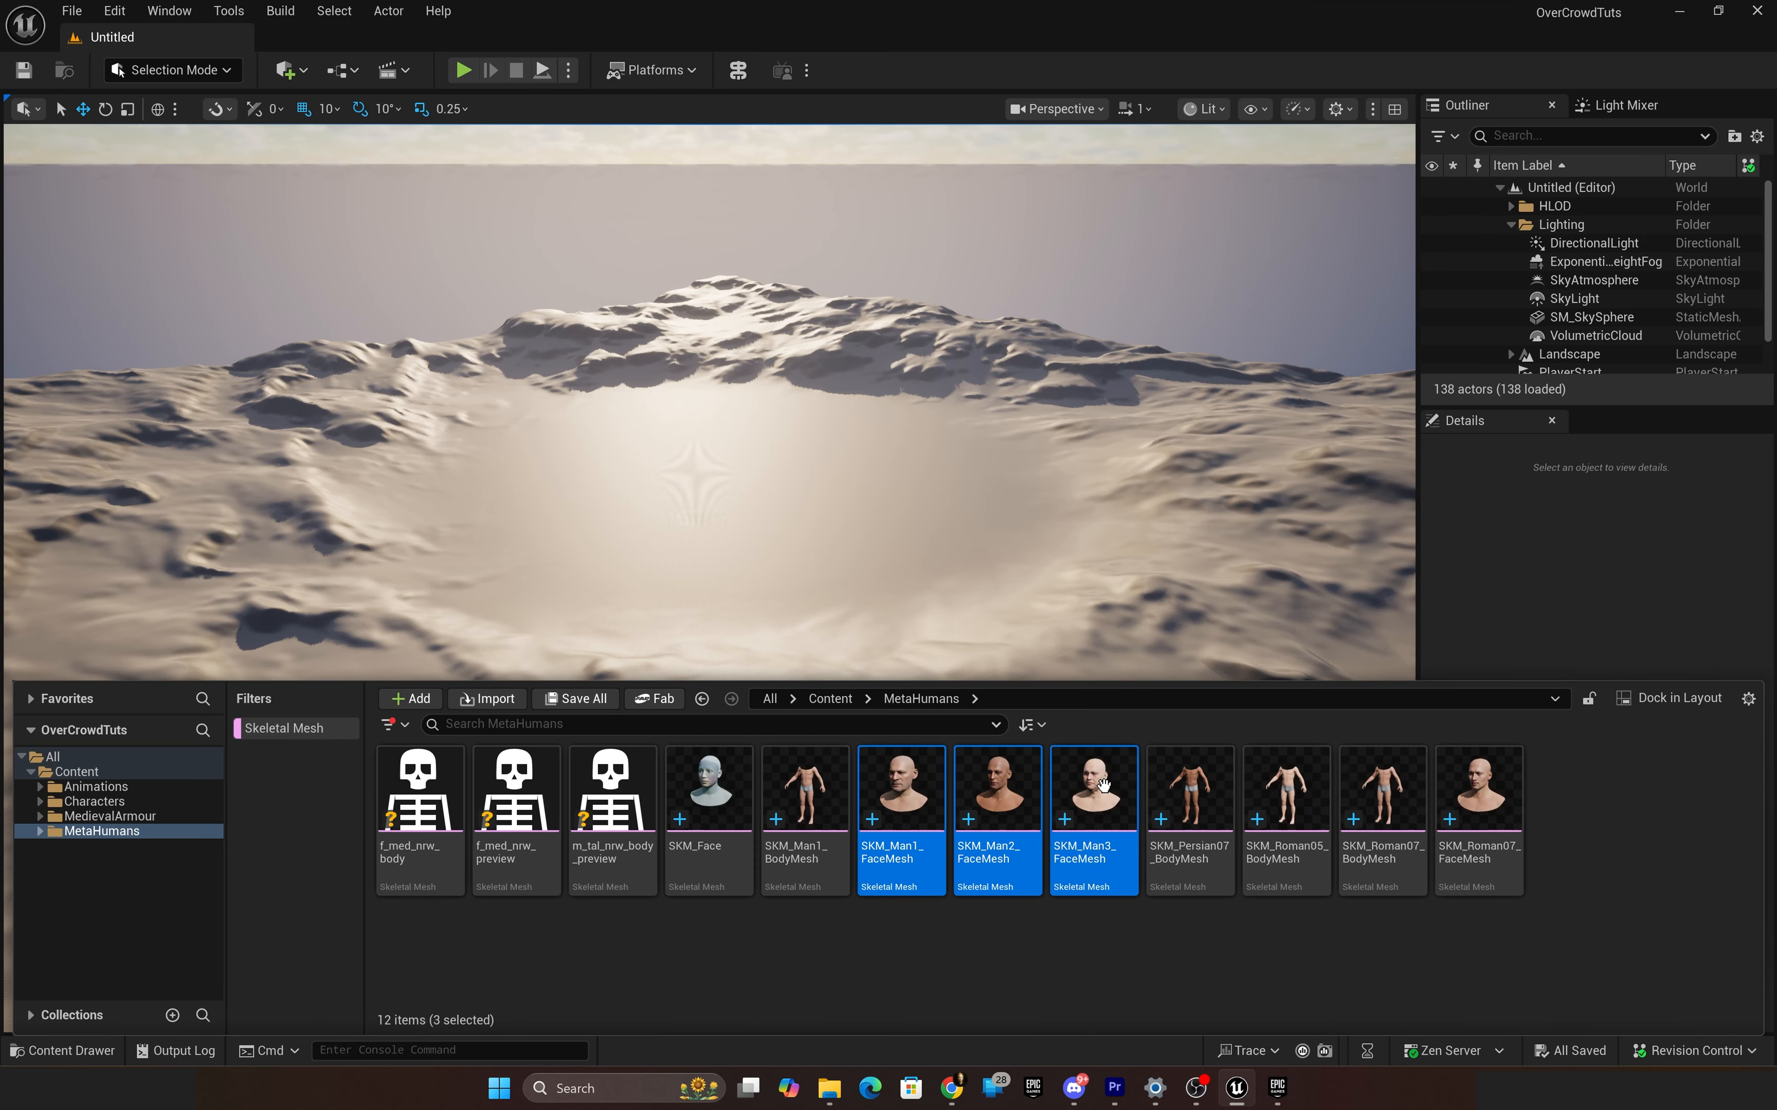
left_click(1471, 778, "ctrl")
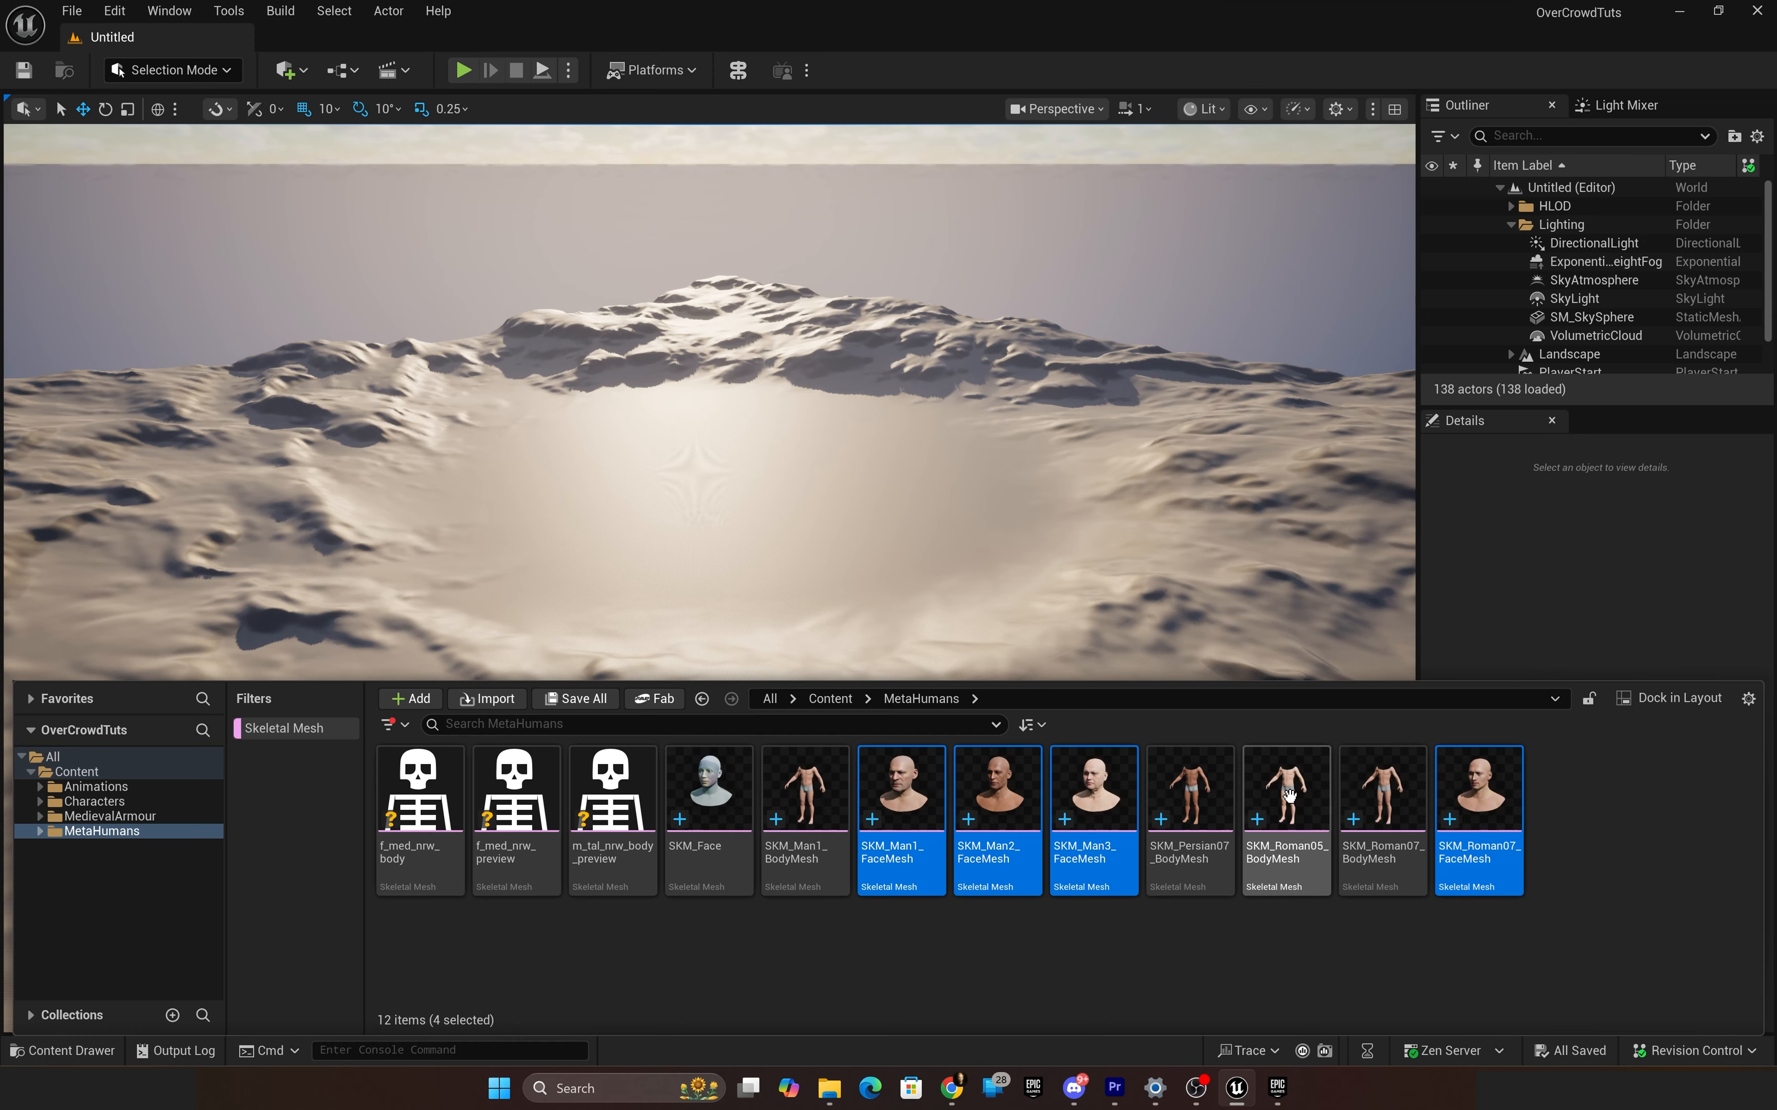
right_click(914, 796)
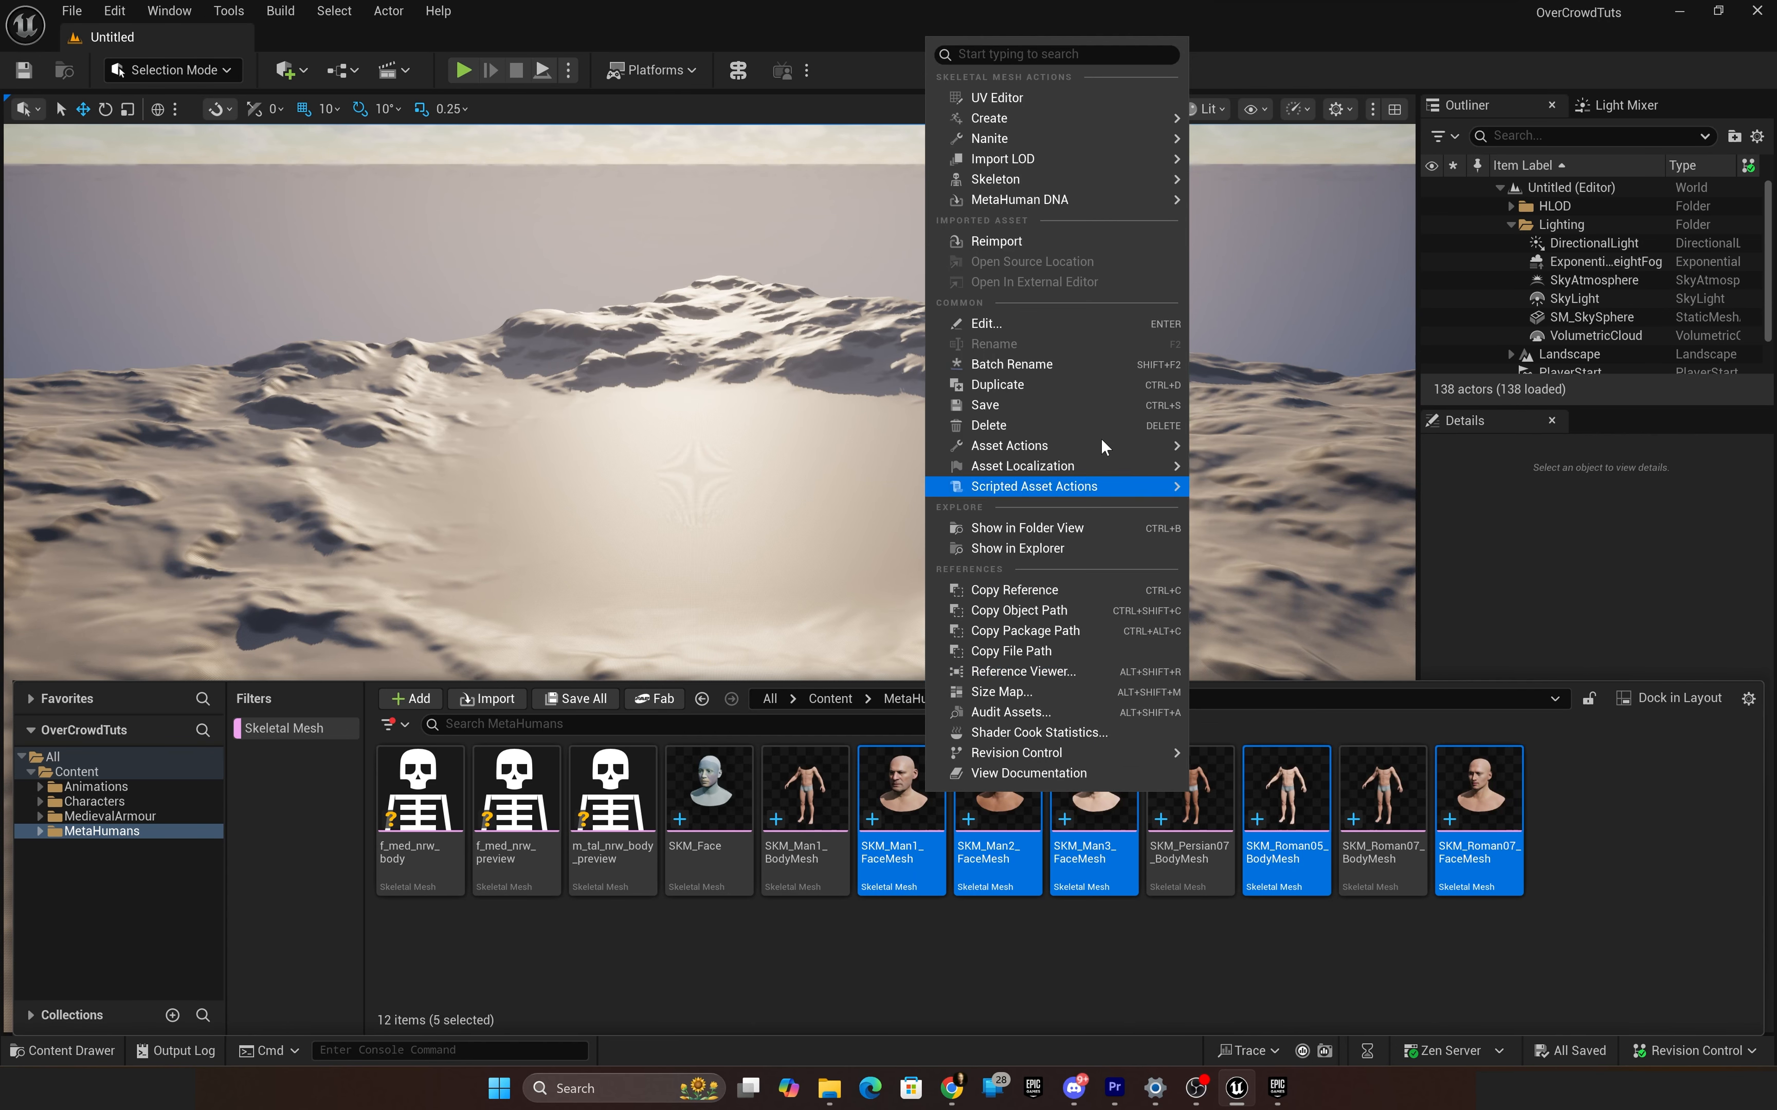
mouse_move(1089, 485)
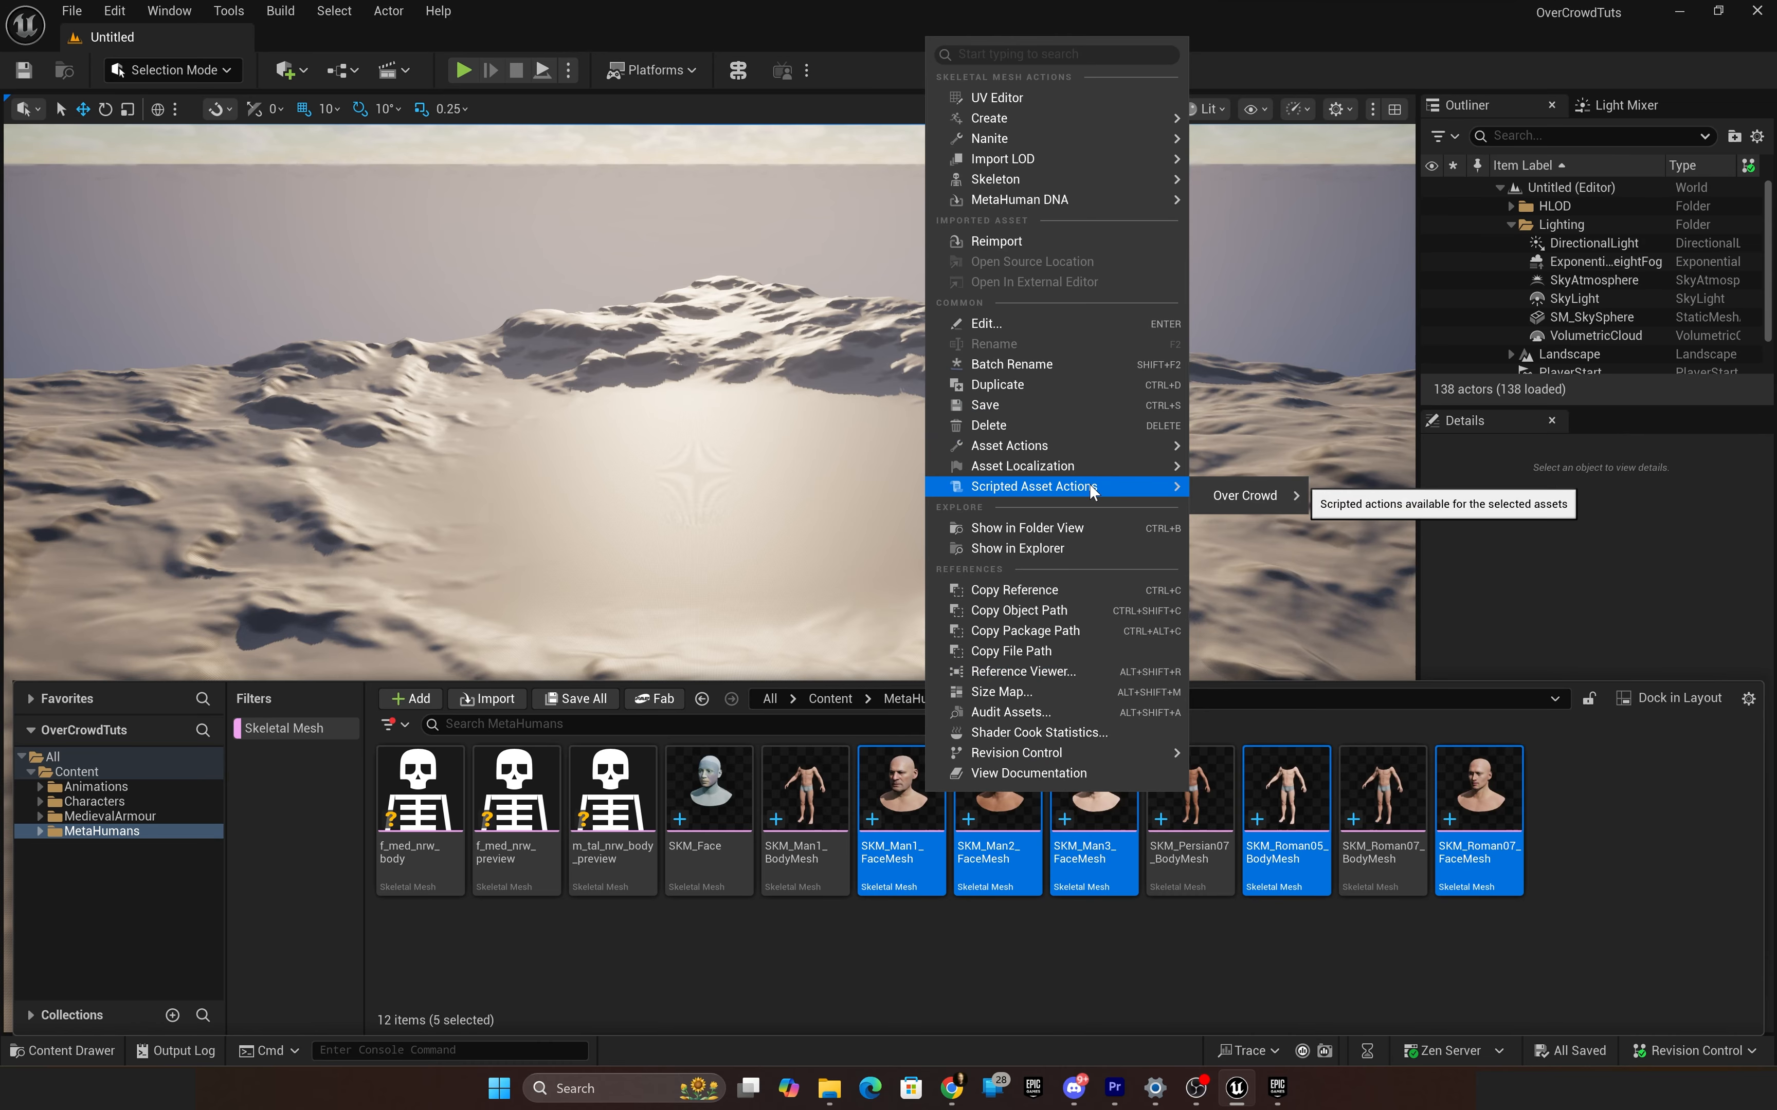
mouse_move(1251, 500)
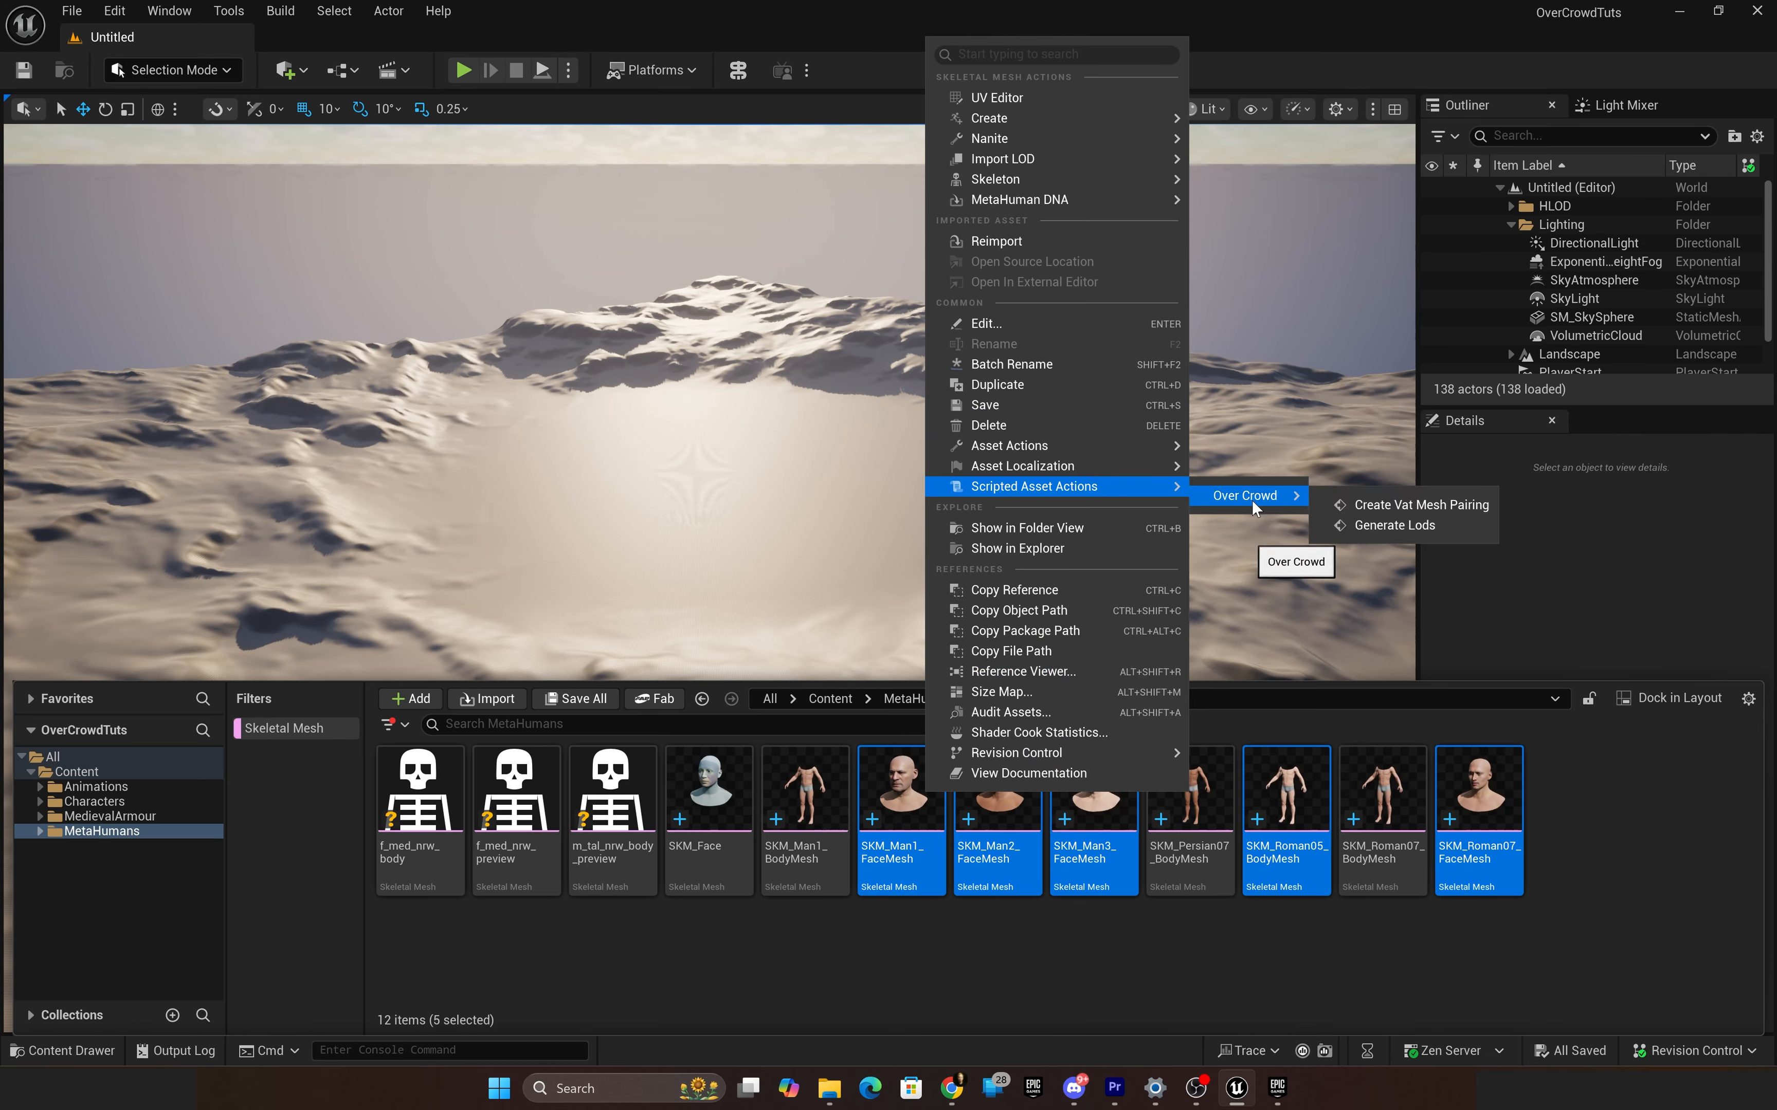
left_click(1412, 527)
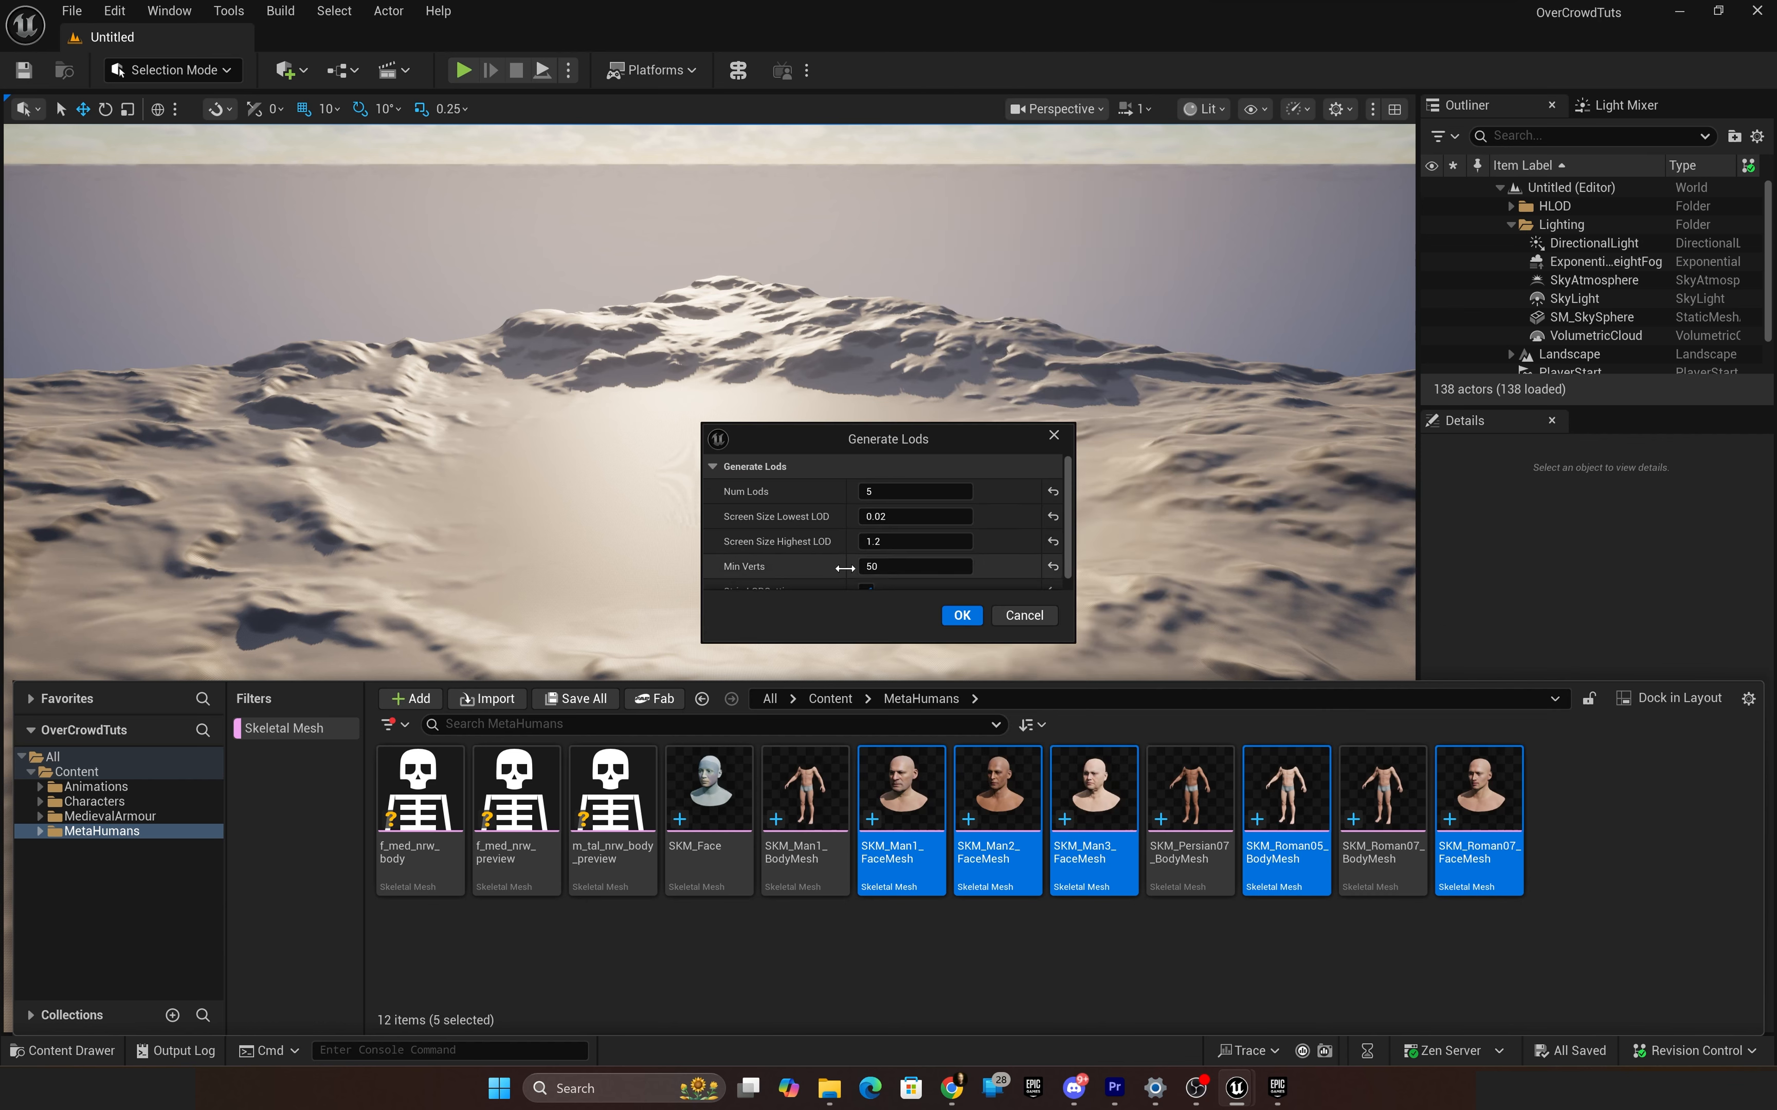
scroll(787, 512, "down", 1)
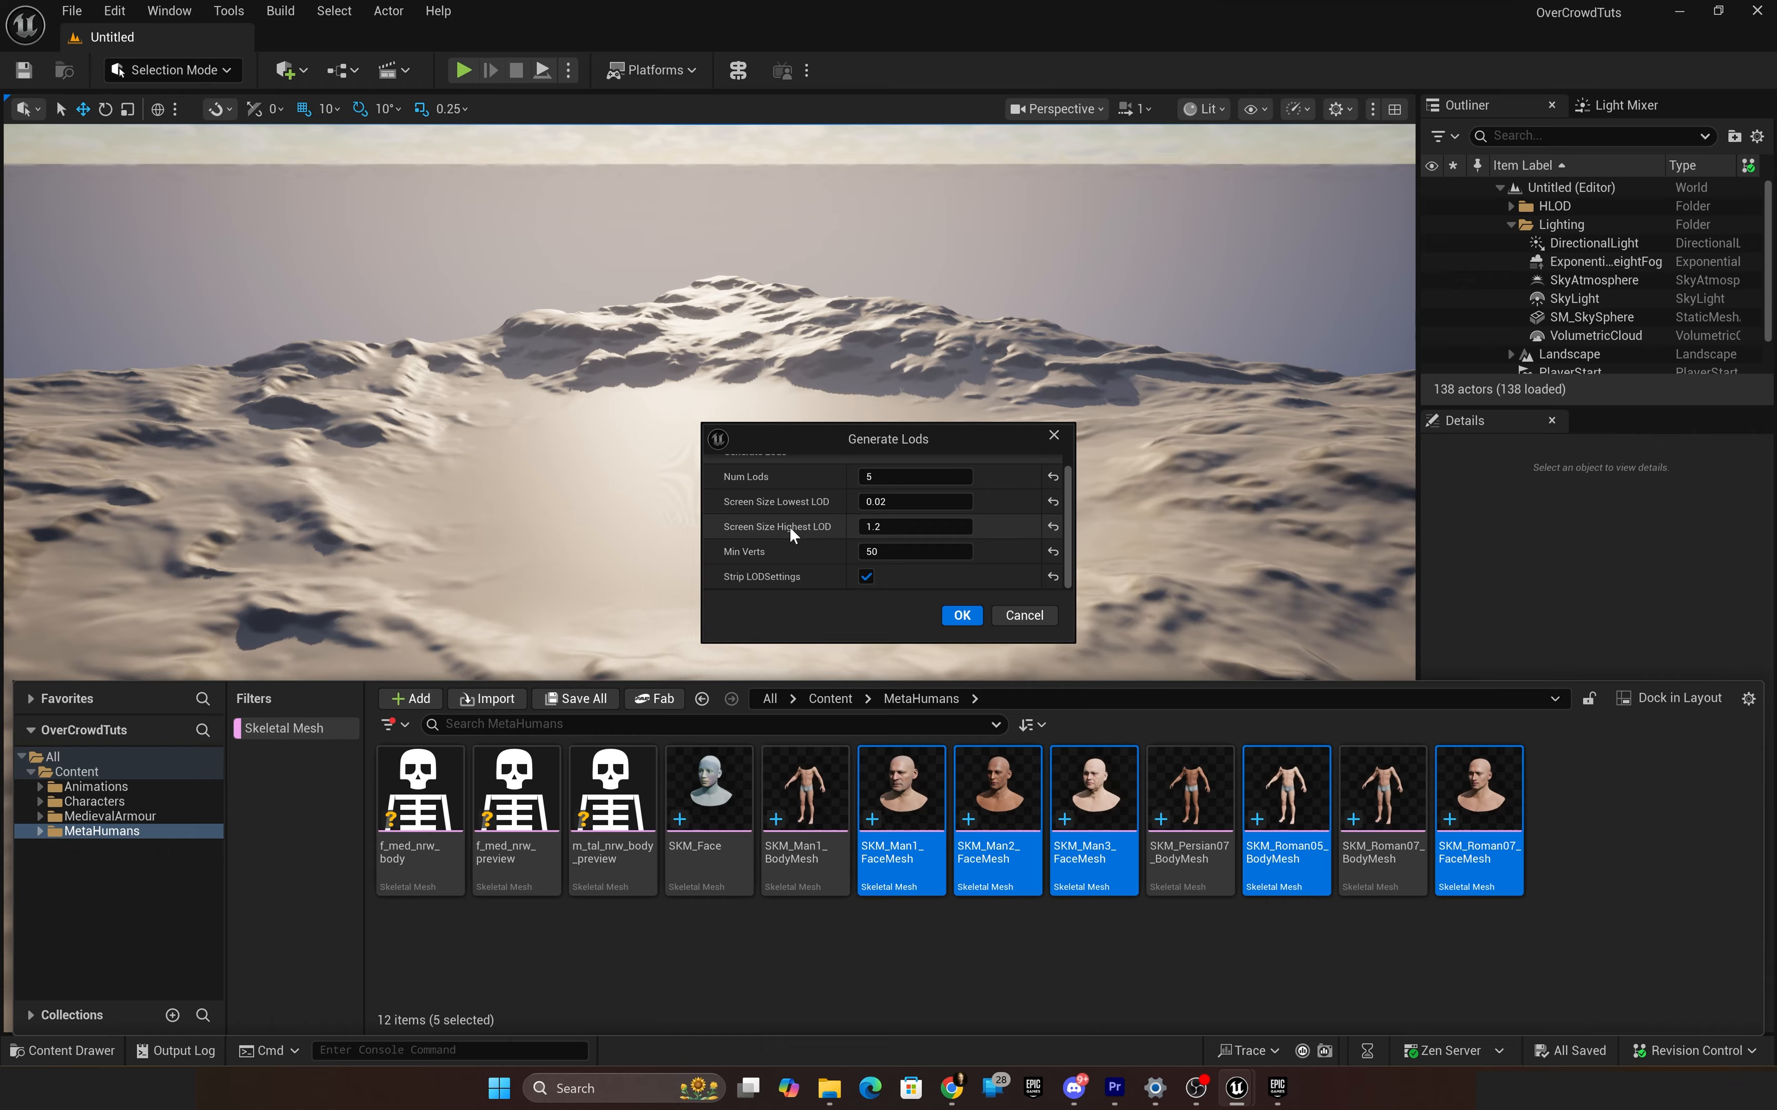
scroll(790, 526, "up", 1)
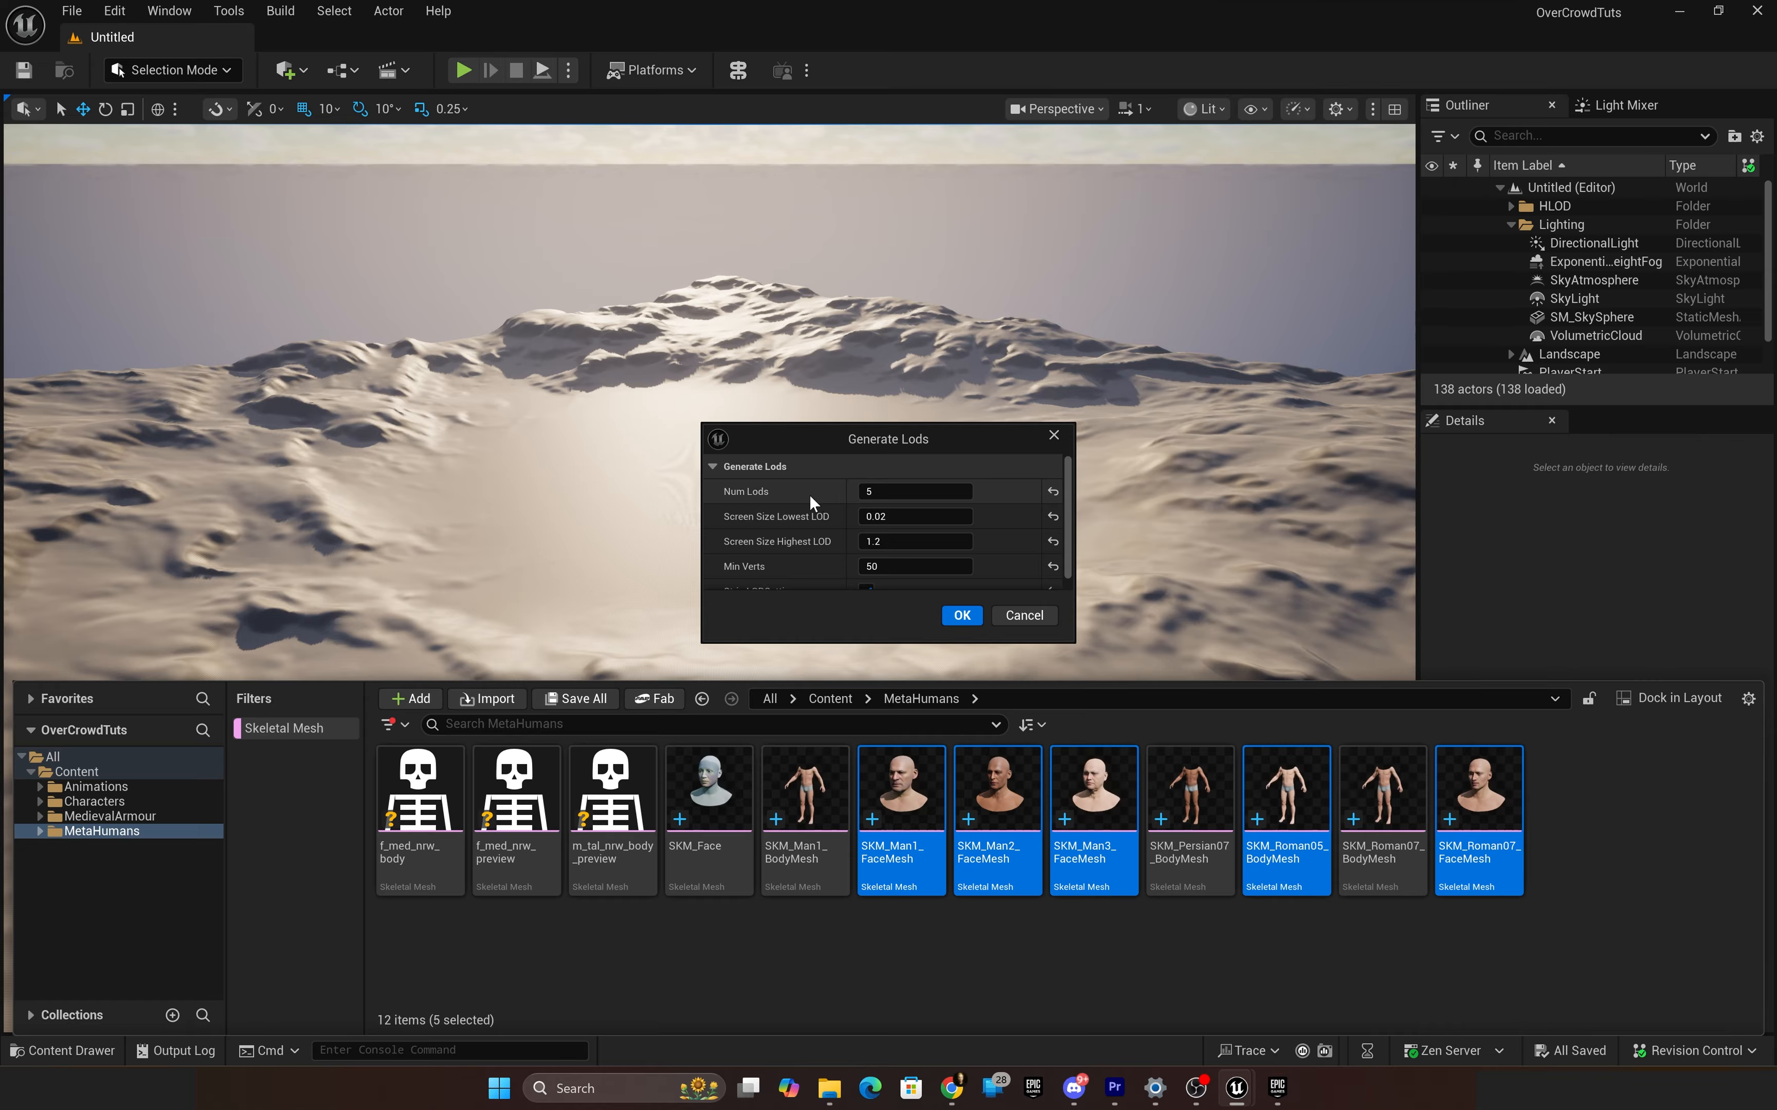
scroll(753, 521, "down", 1)
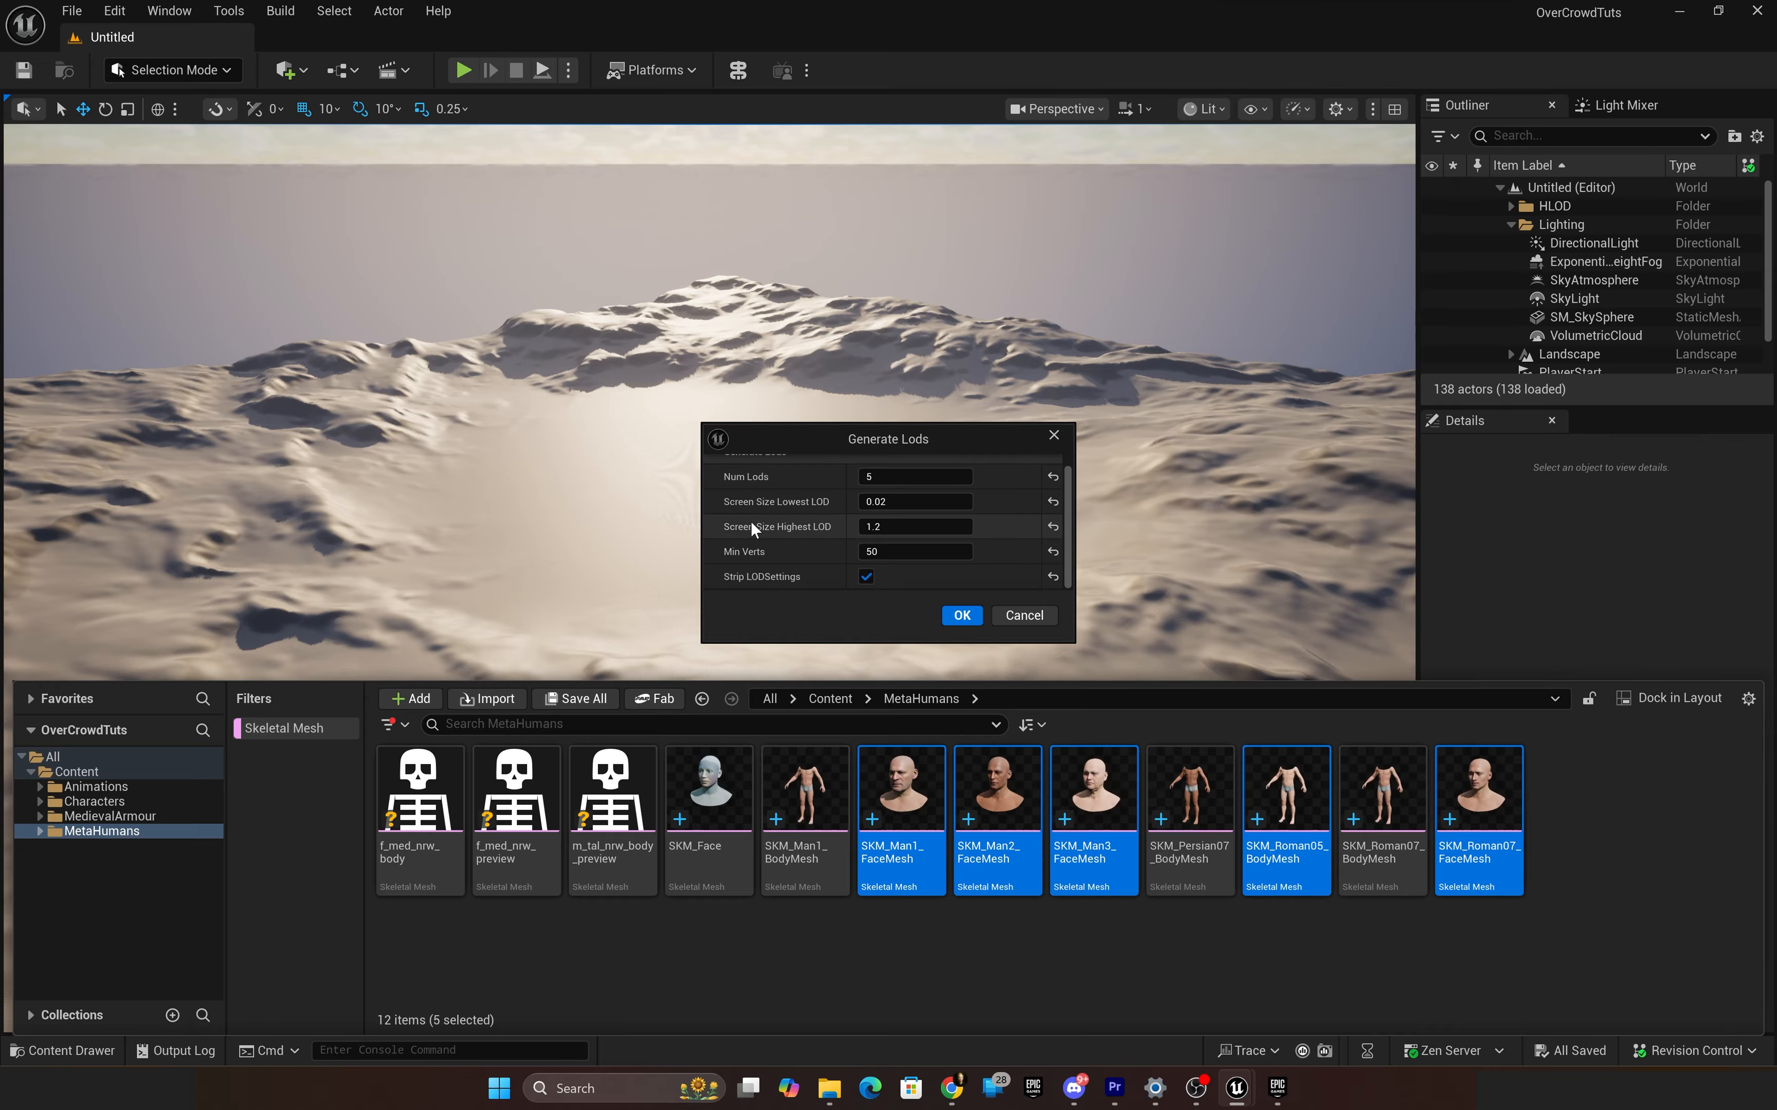
scroll(756, 517, "up", 1)
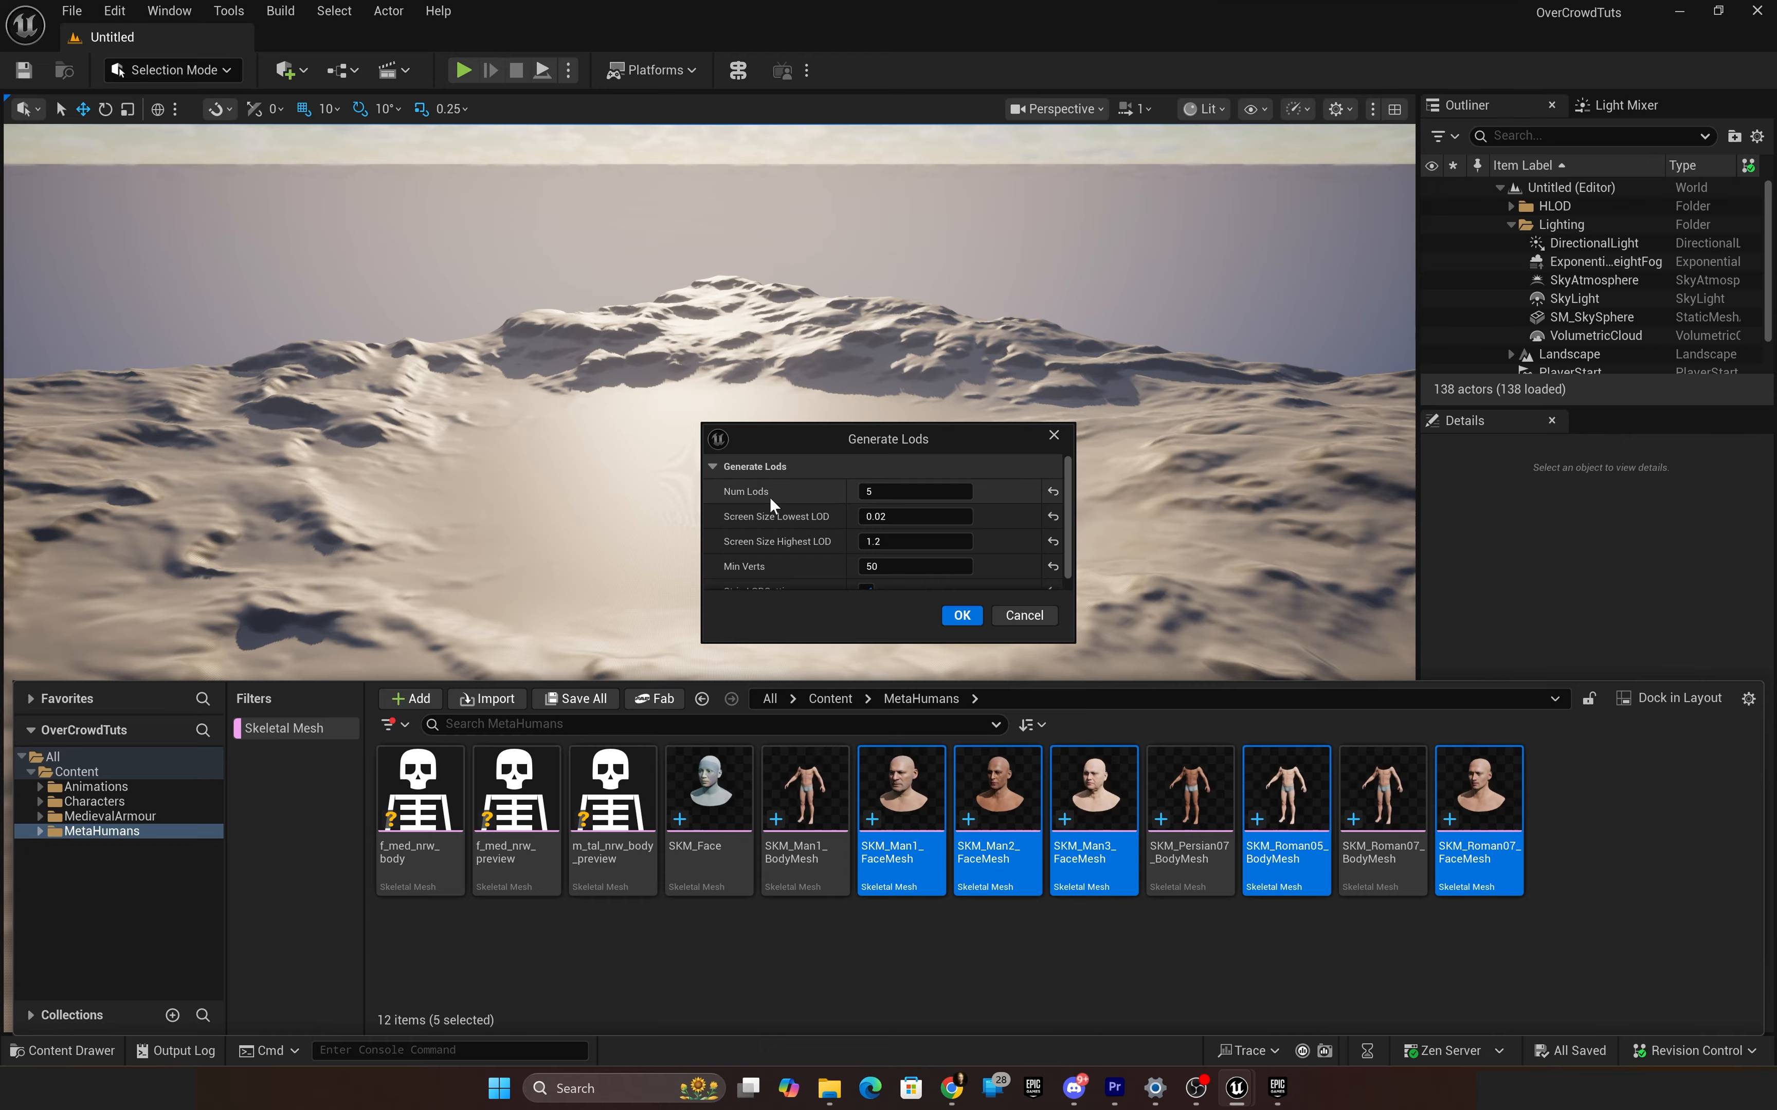
left_click(968, 618)
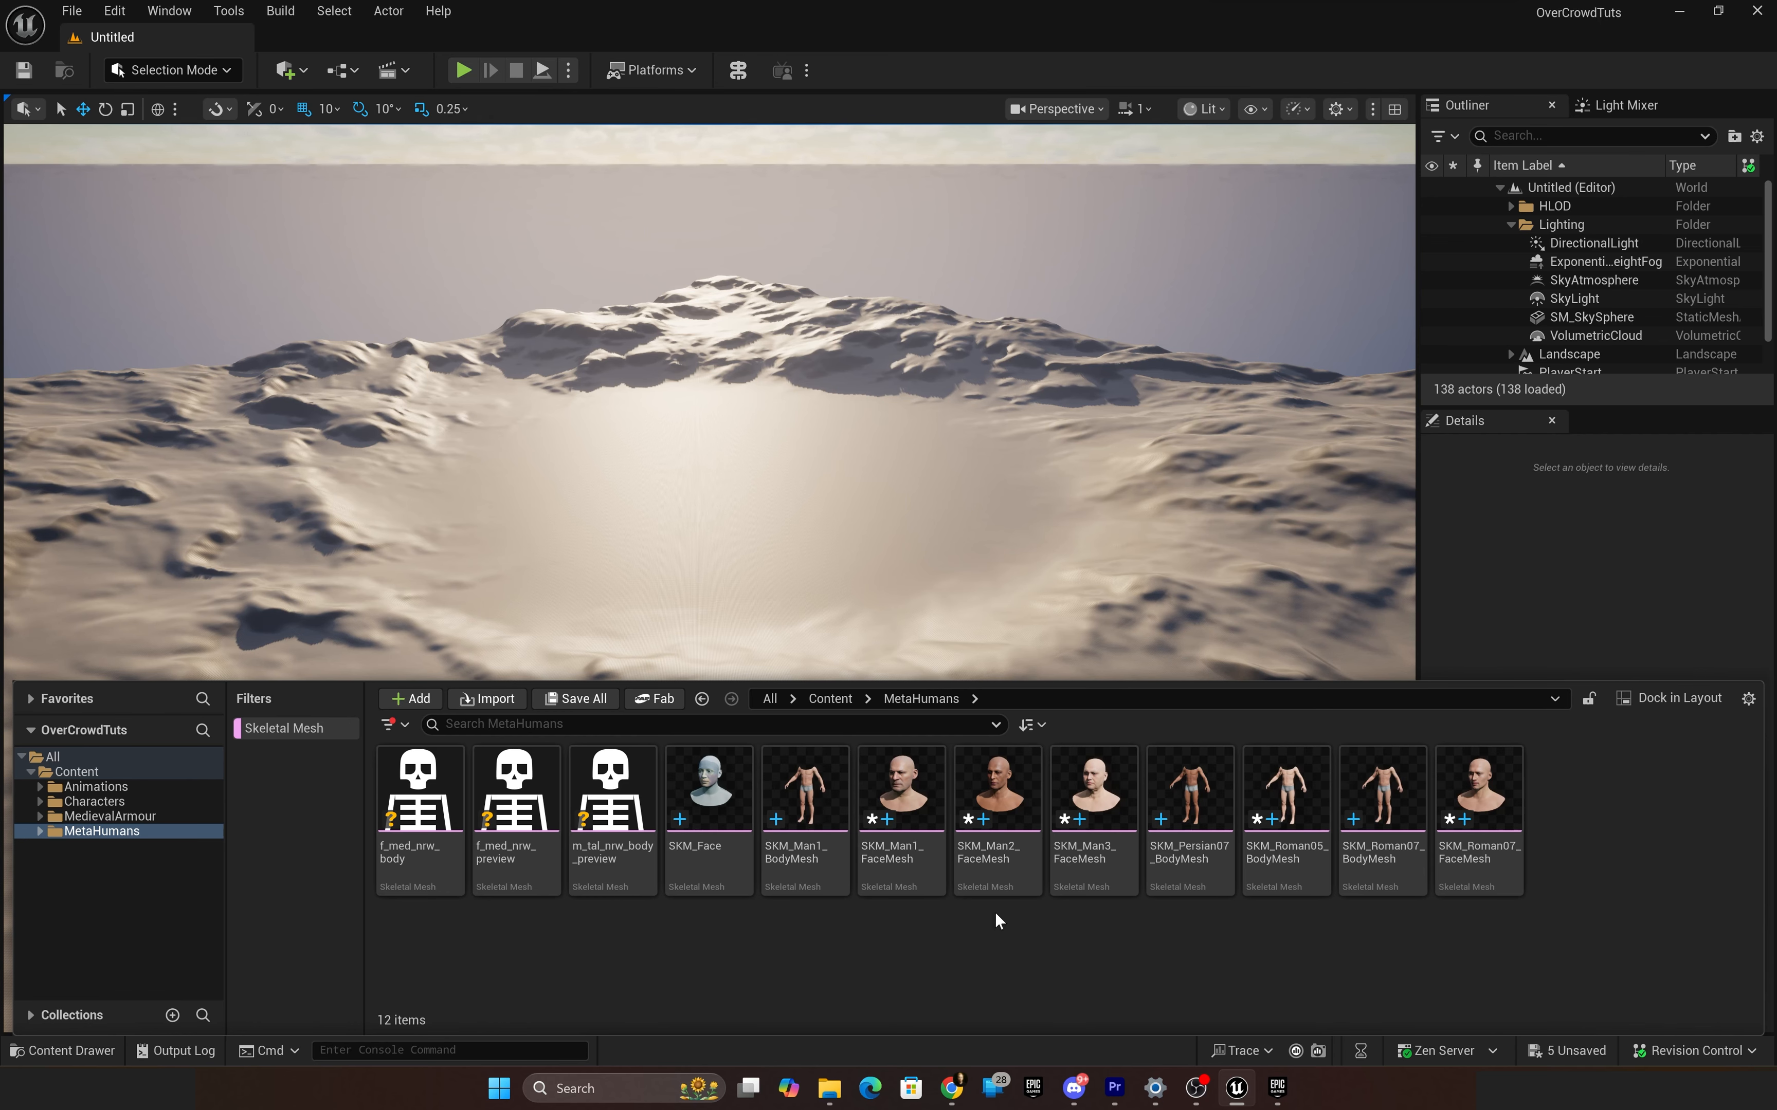
Step: Create VAT mesh pairings for the Man1, Man2, Man3 and Roman07 face meshes with the body part set to OverCrowd.BodyPart.Head
left_click(904, 782)
left_click(1013, 790, "ctrl")
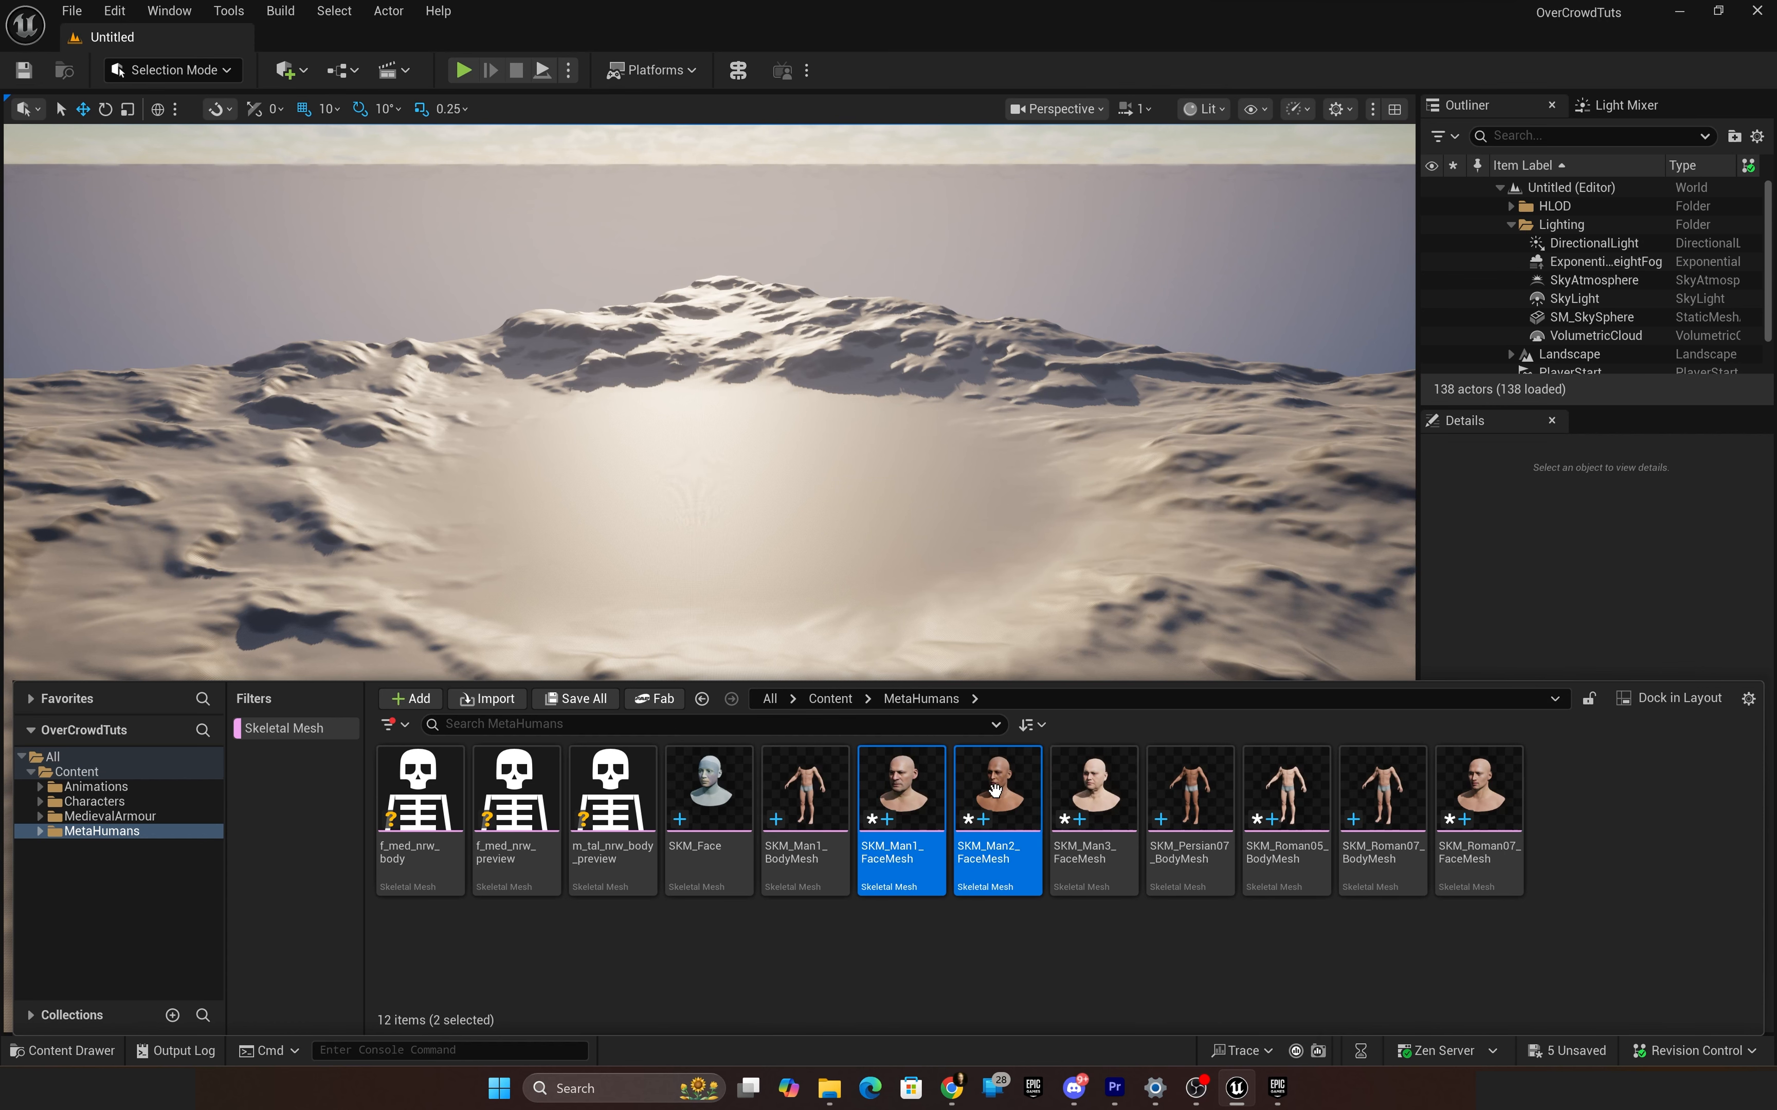
left_click(1093, 790, "ctrl")
left_click(1478, 789, "ctrl")
right_click(893, 801)
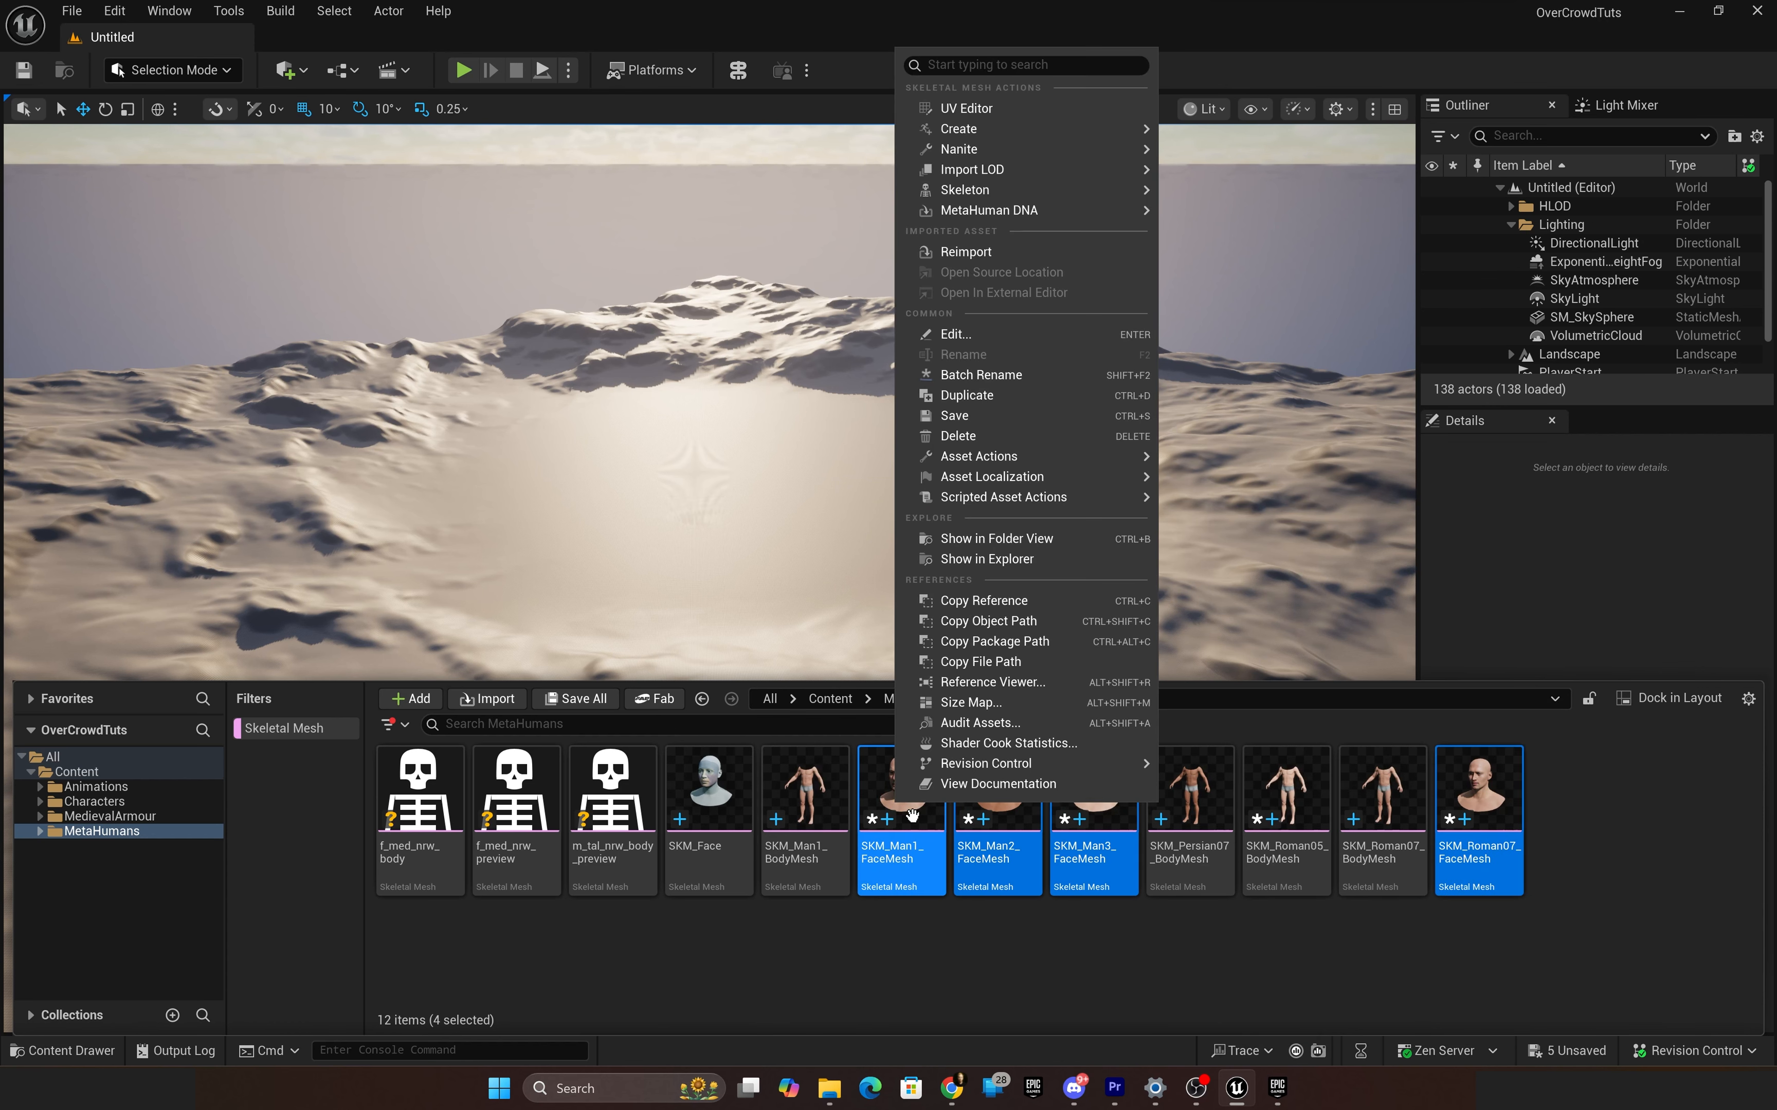
mouse_move(1015, 498)
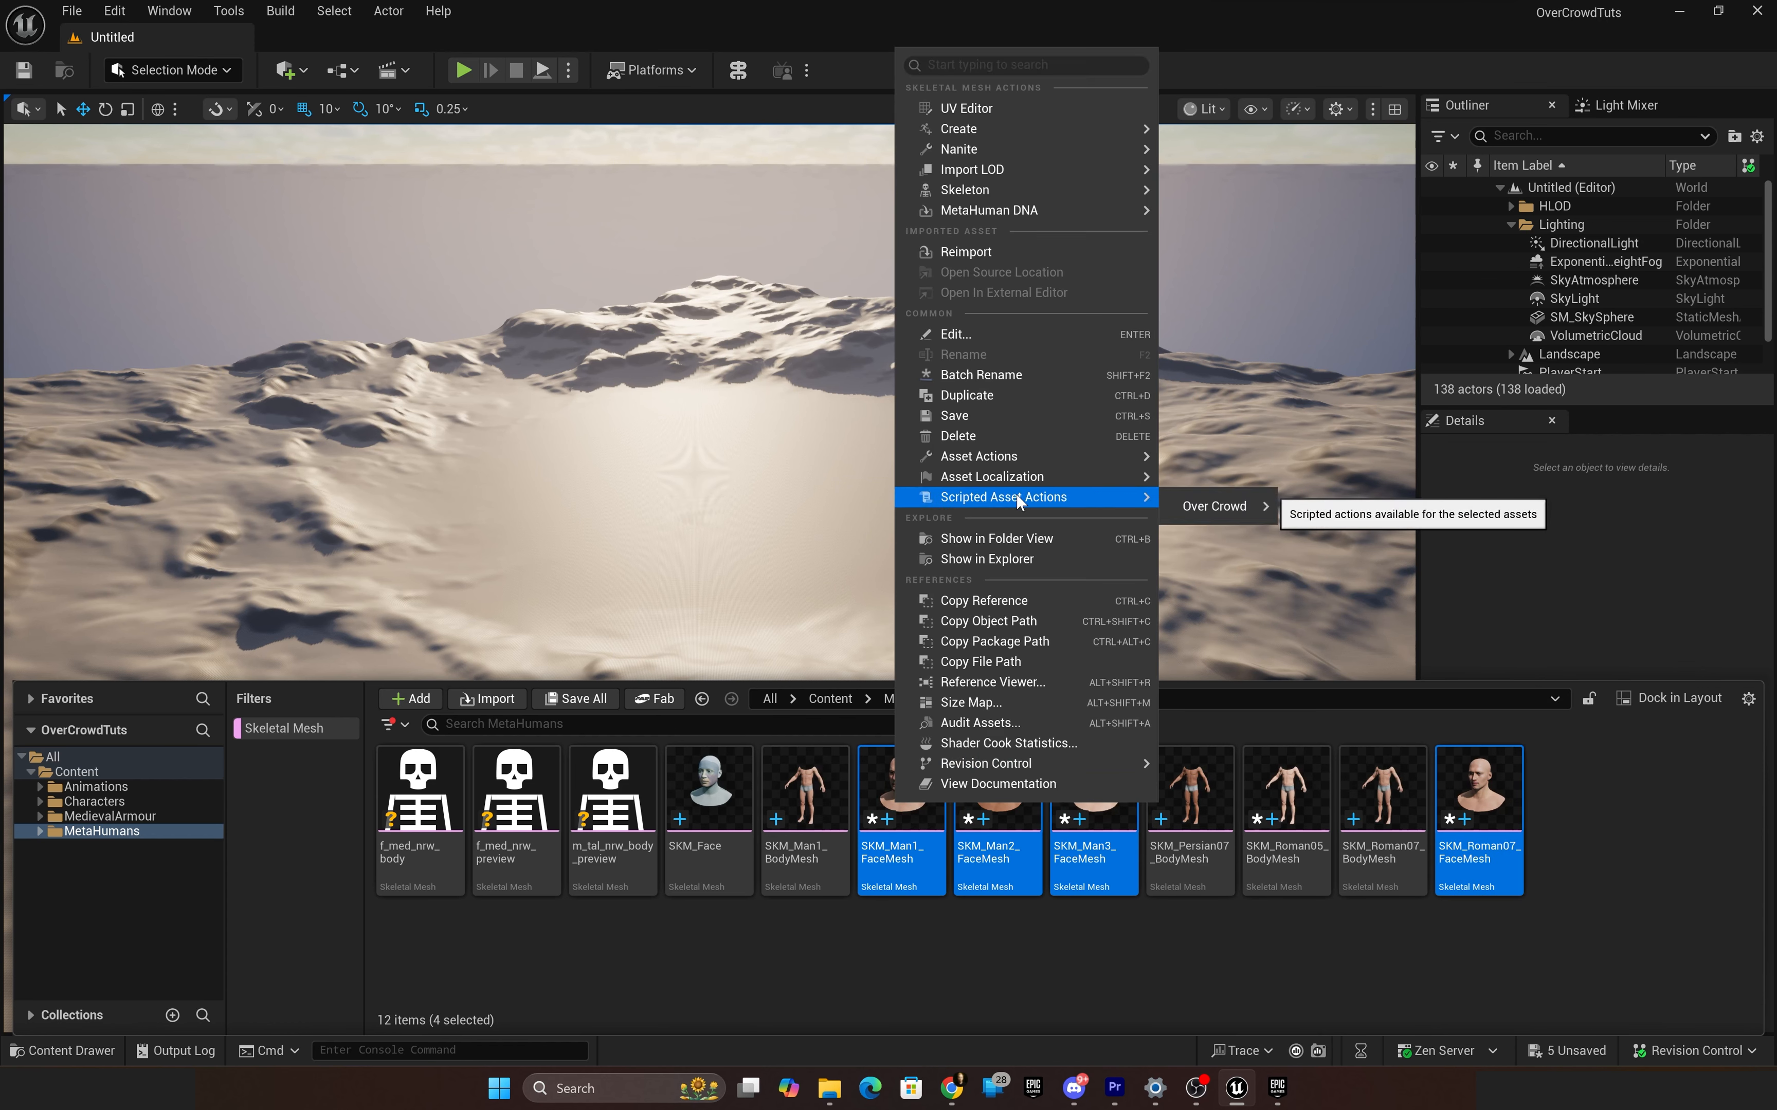
mouse_move(1222, 507)
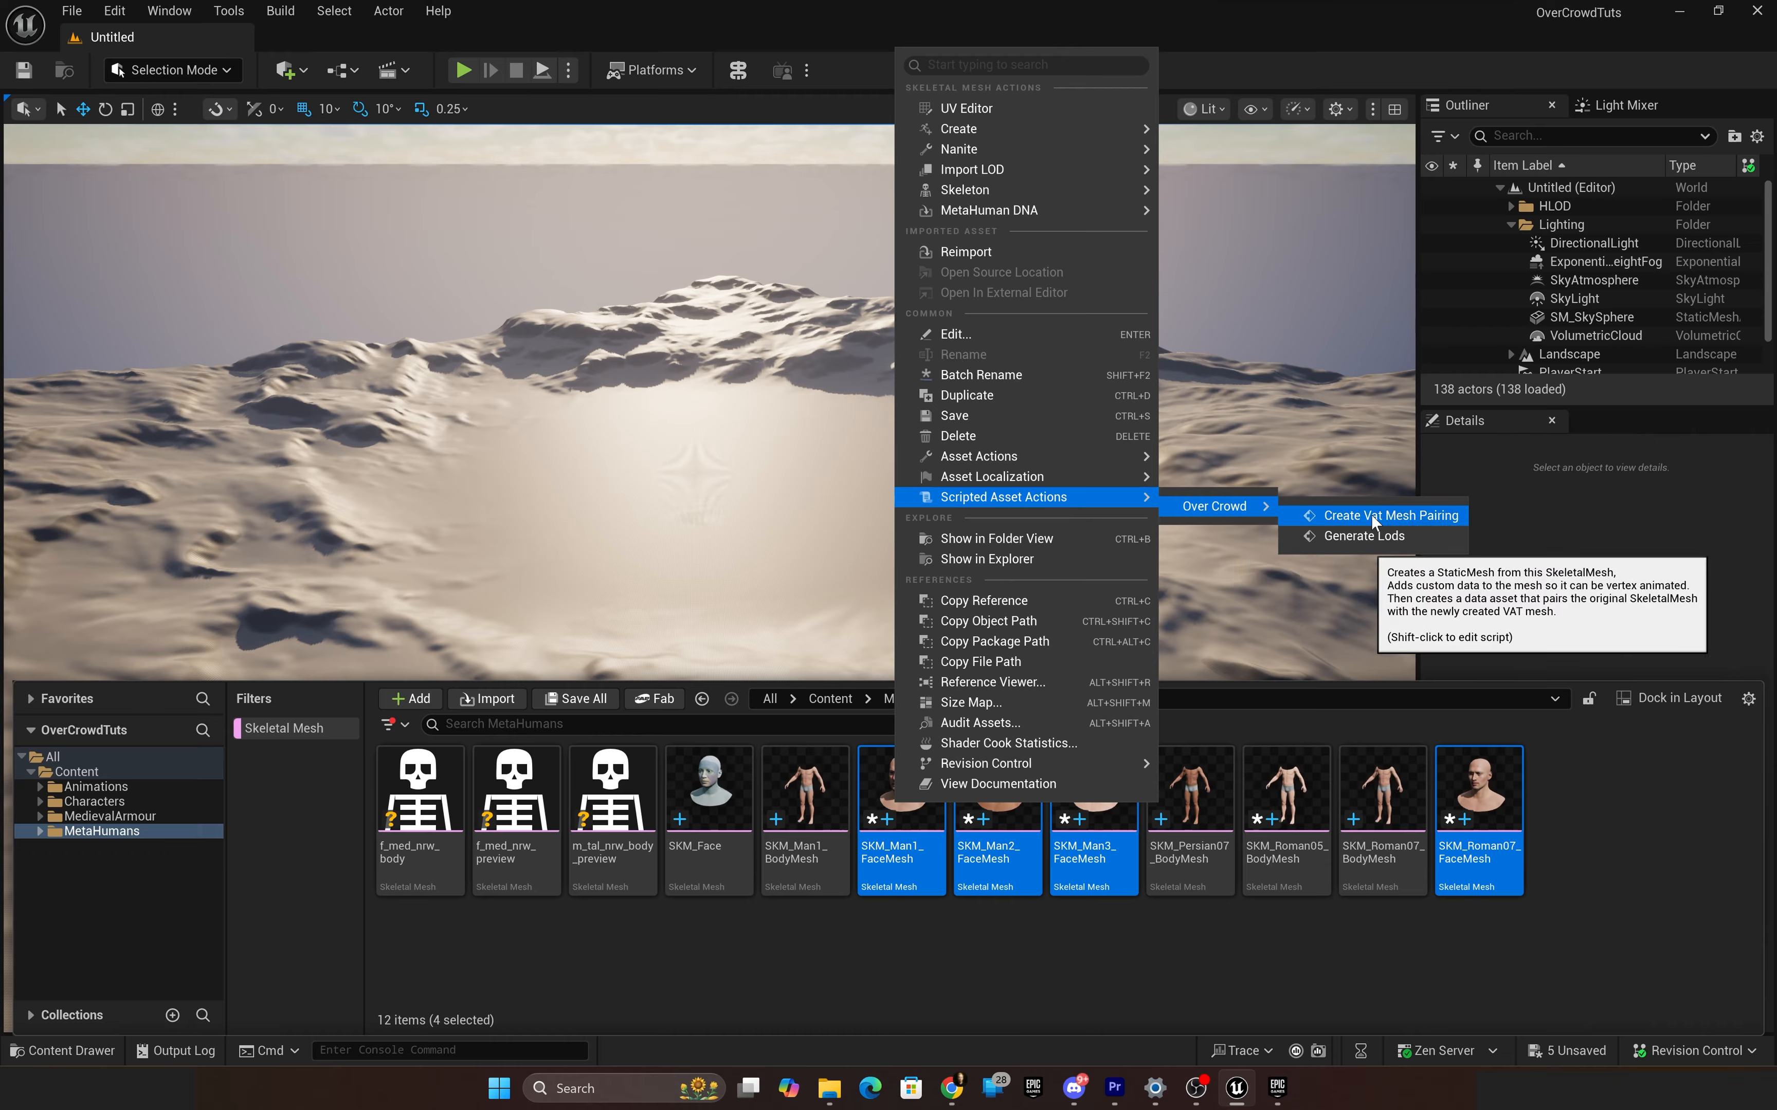
left_click(1435, 517)
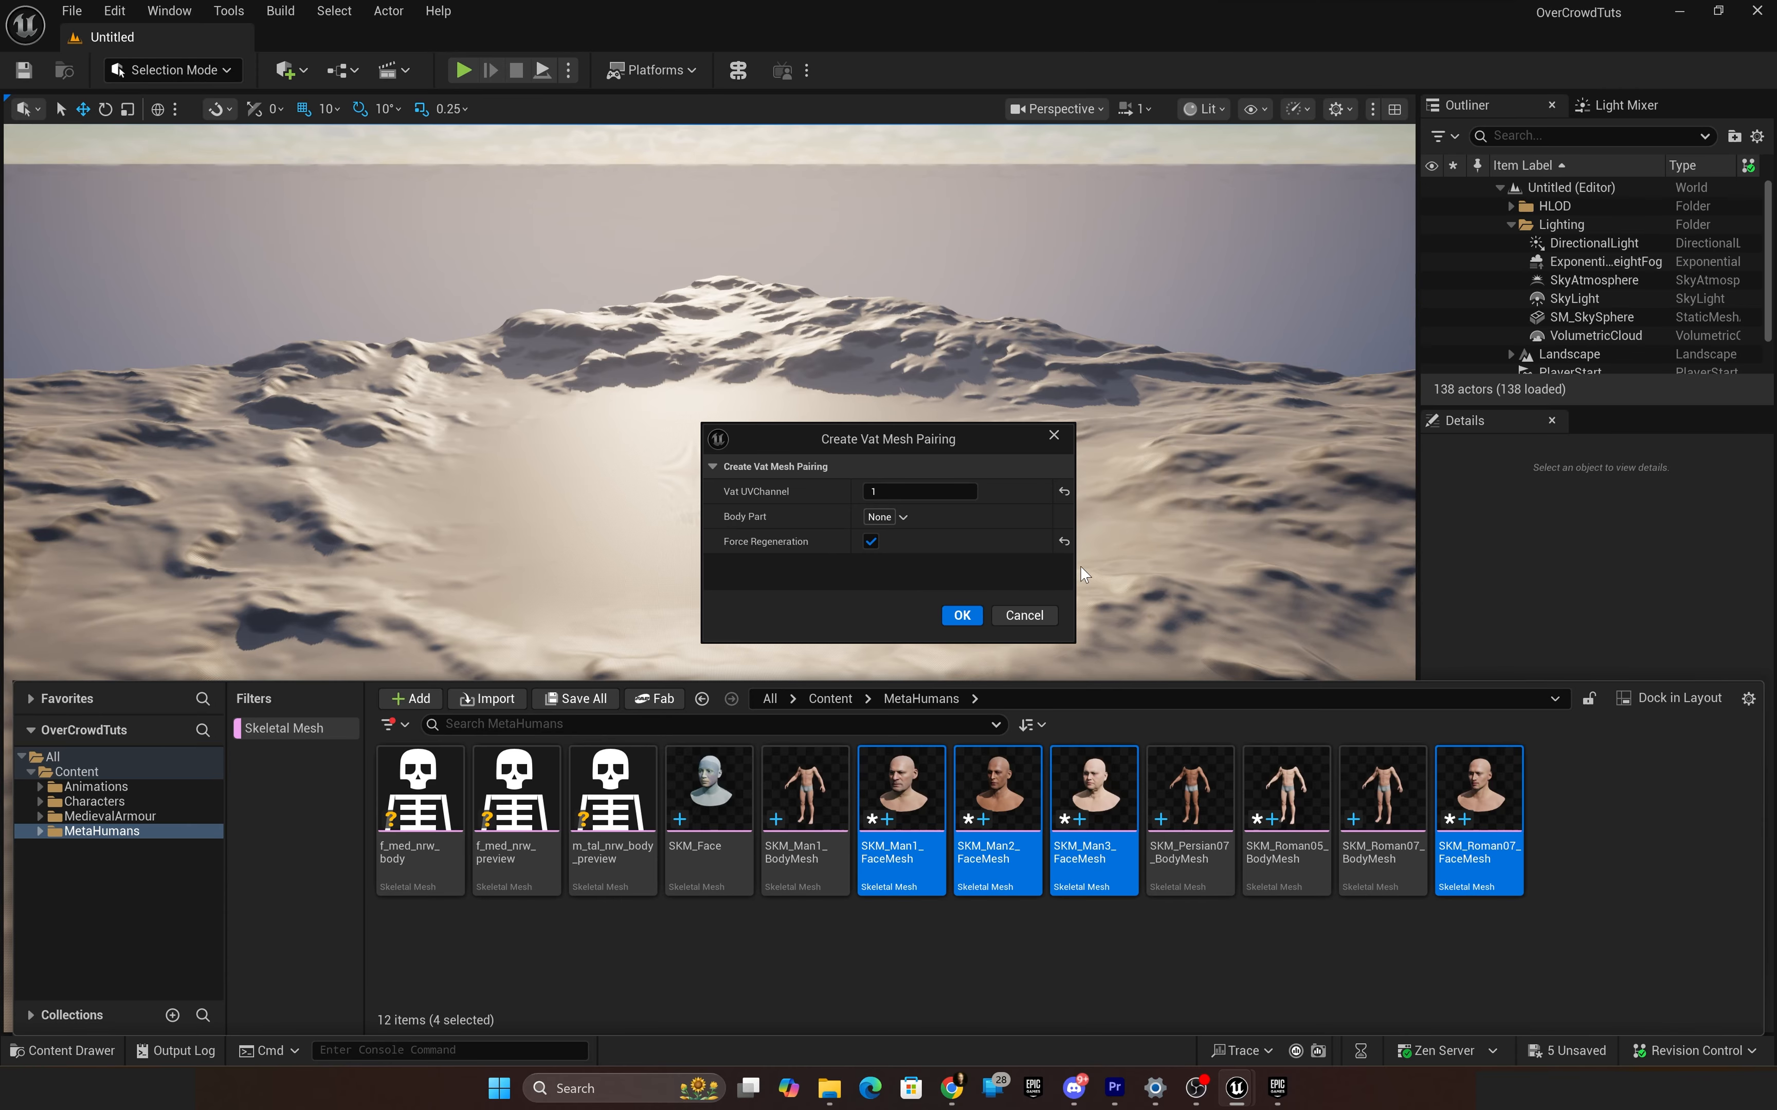
left_click(905, 516)
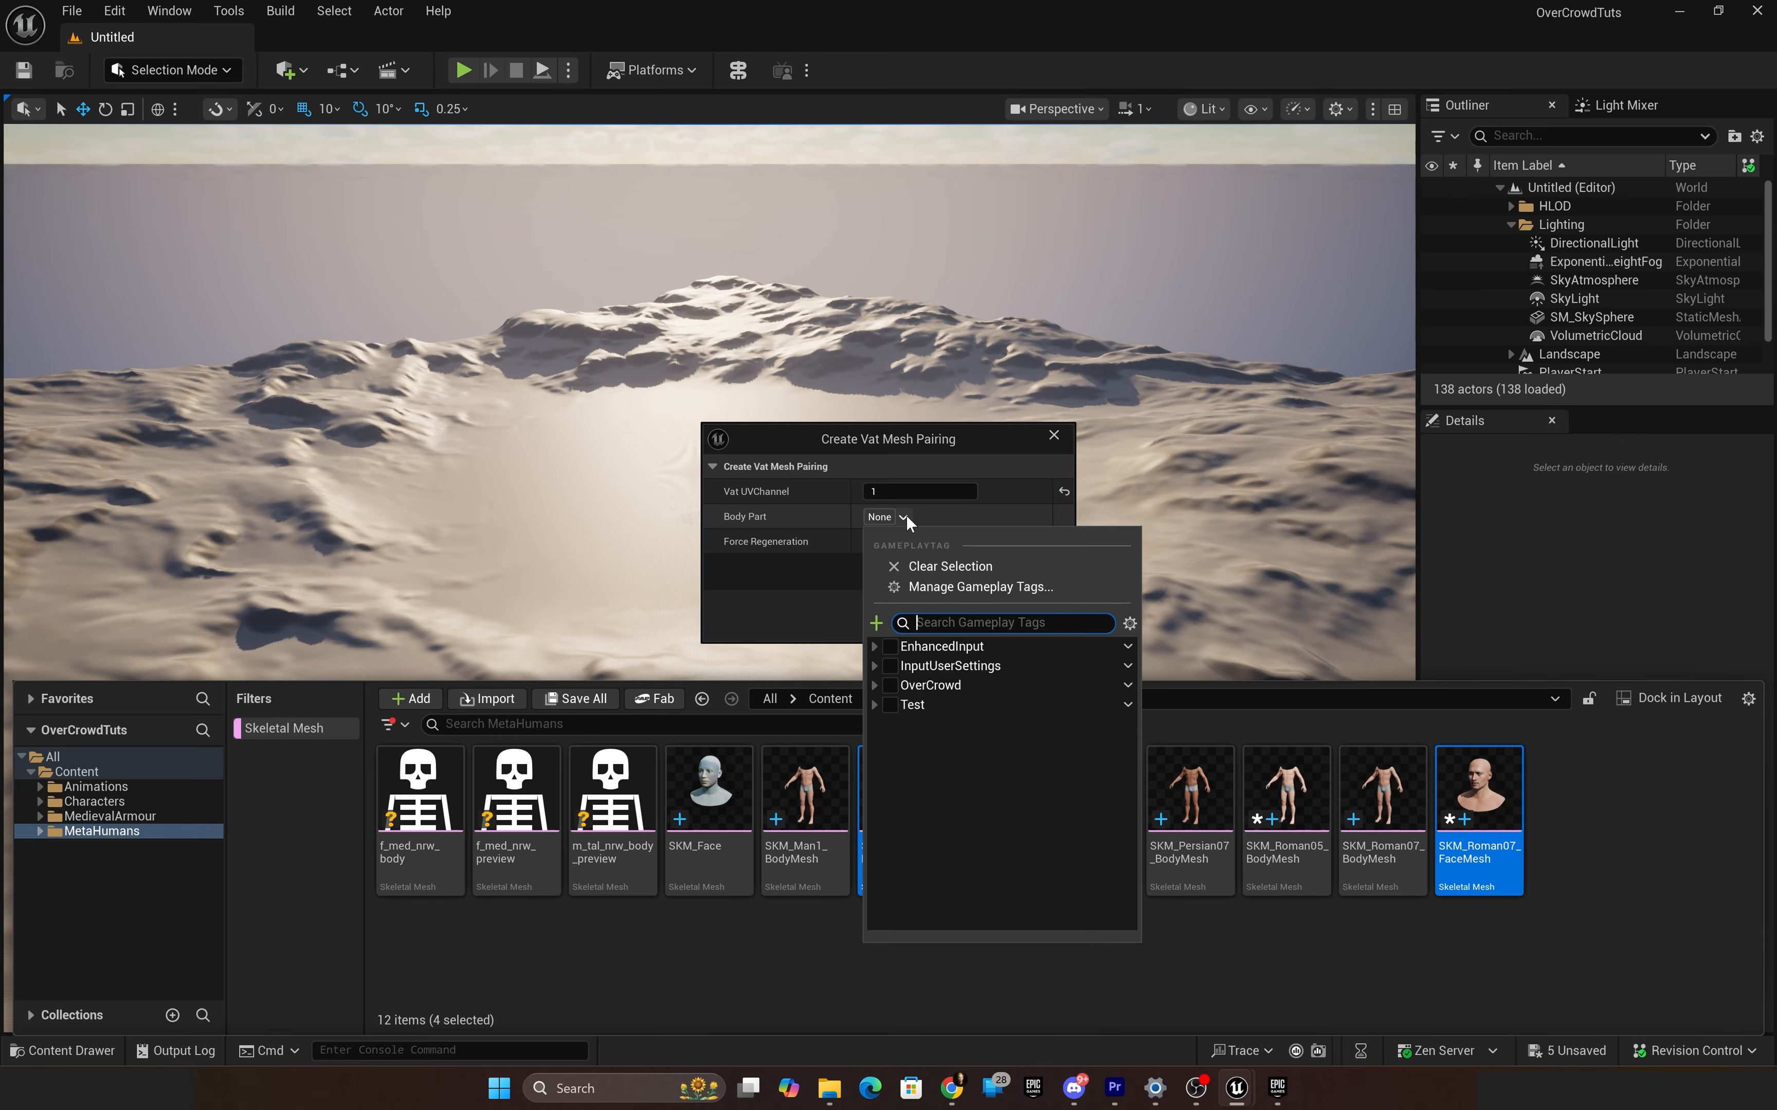
left_click(875, 685)
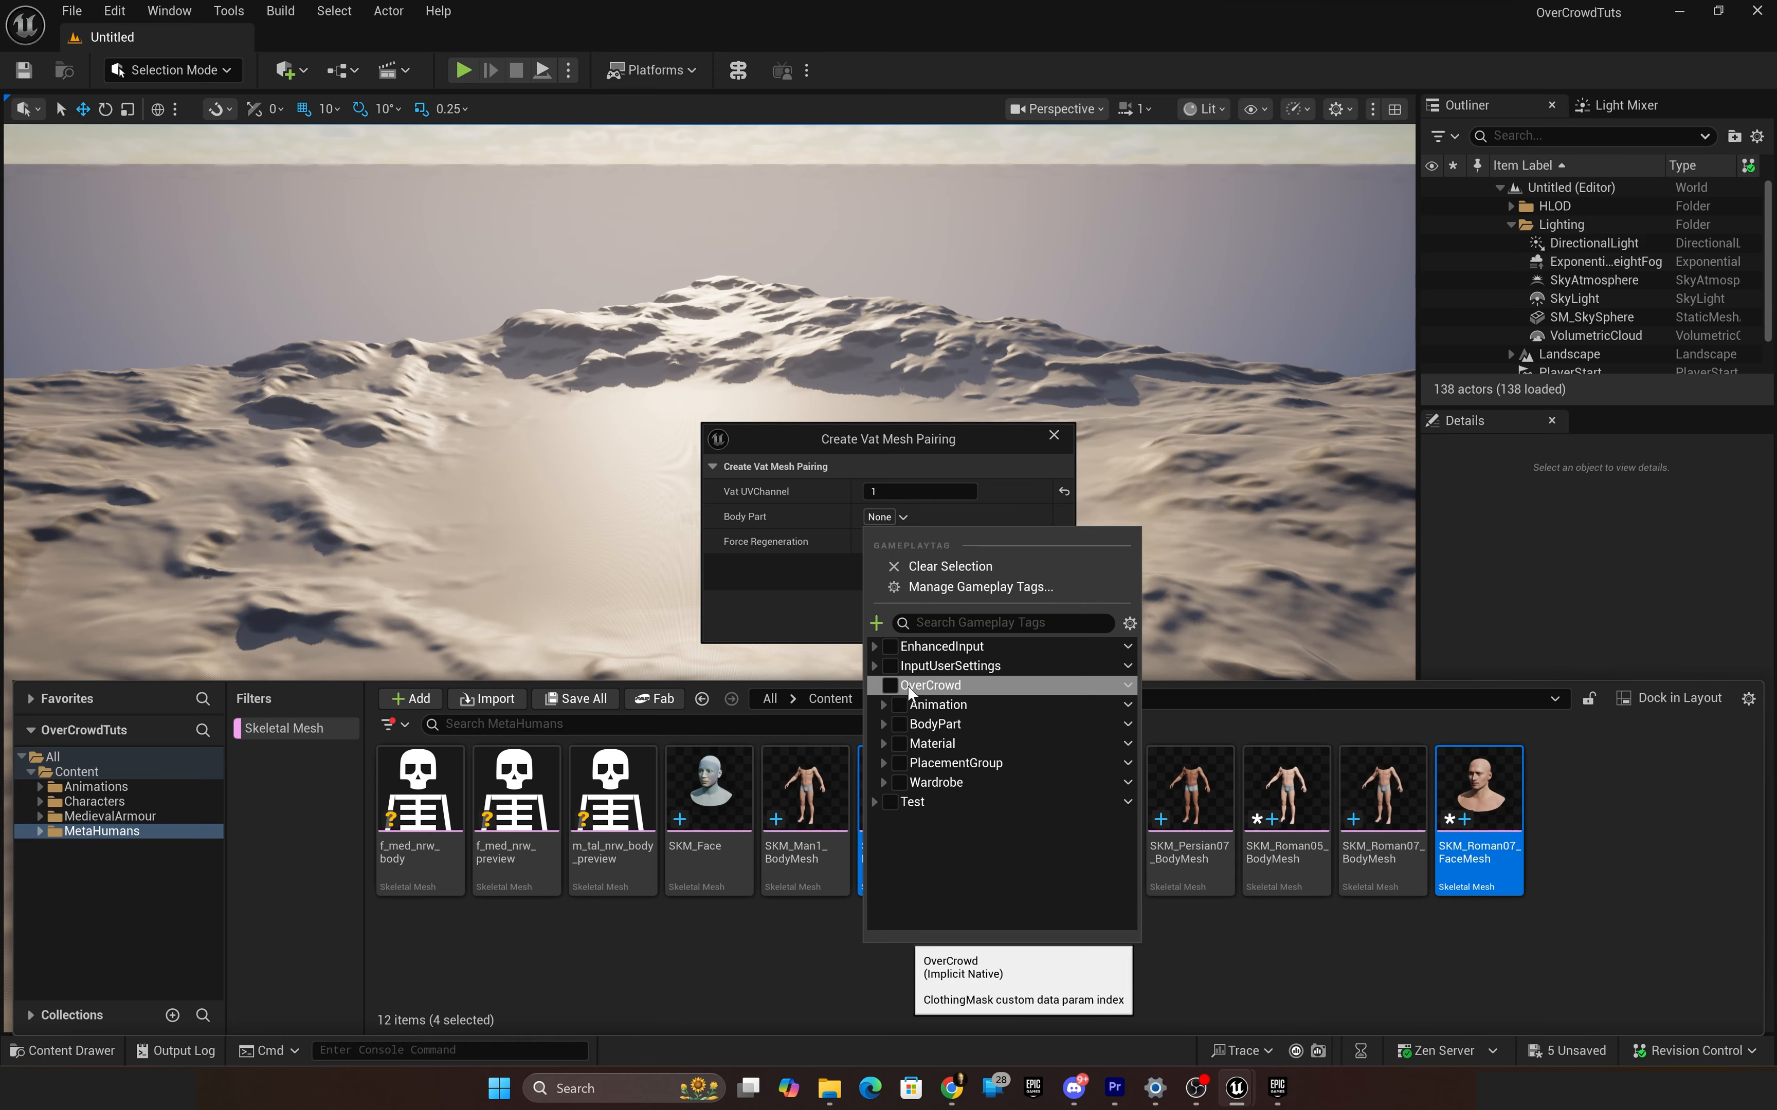
left_click(883, 724)
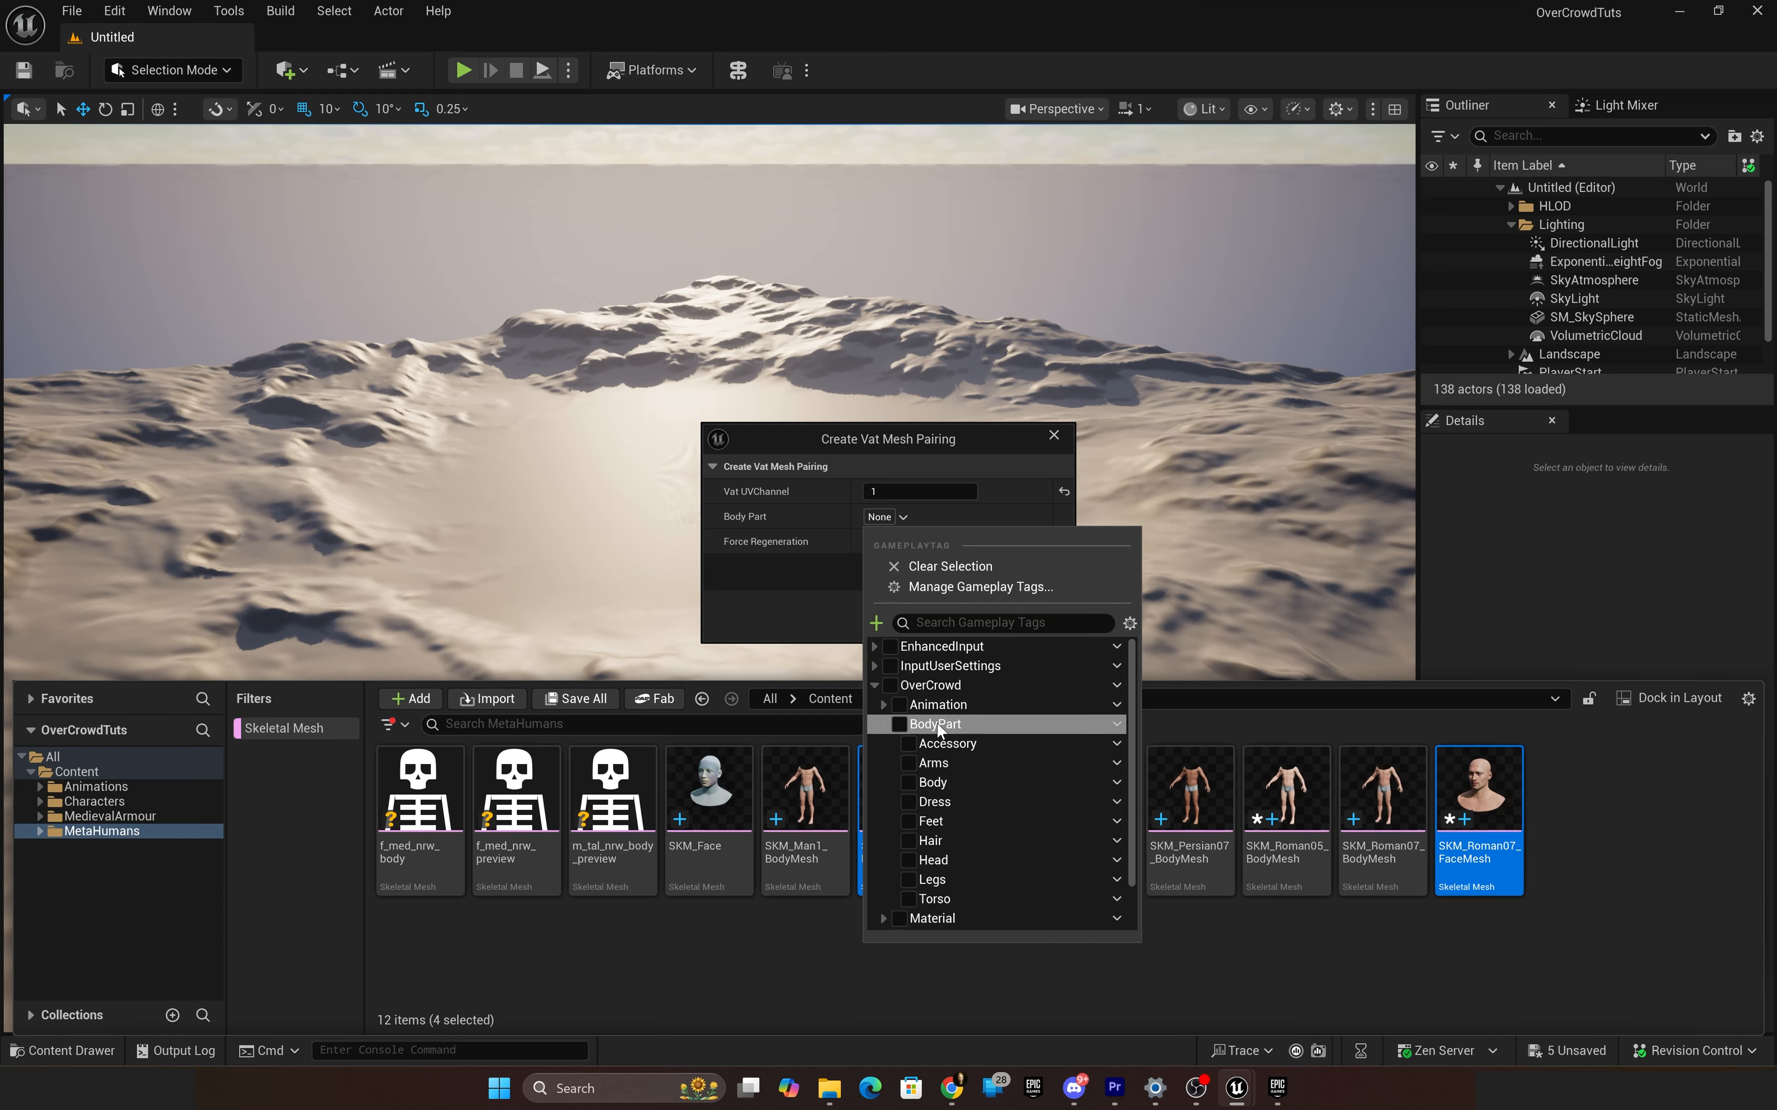
left_click(907, 860)
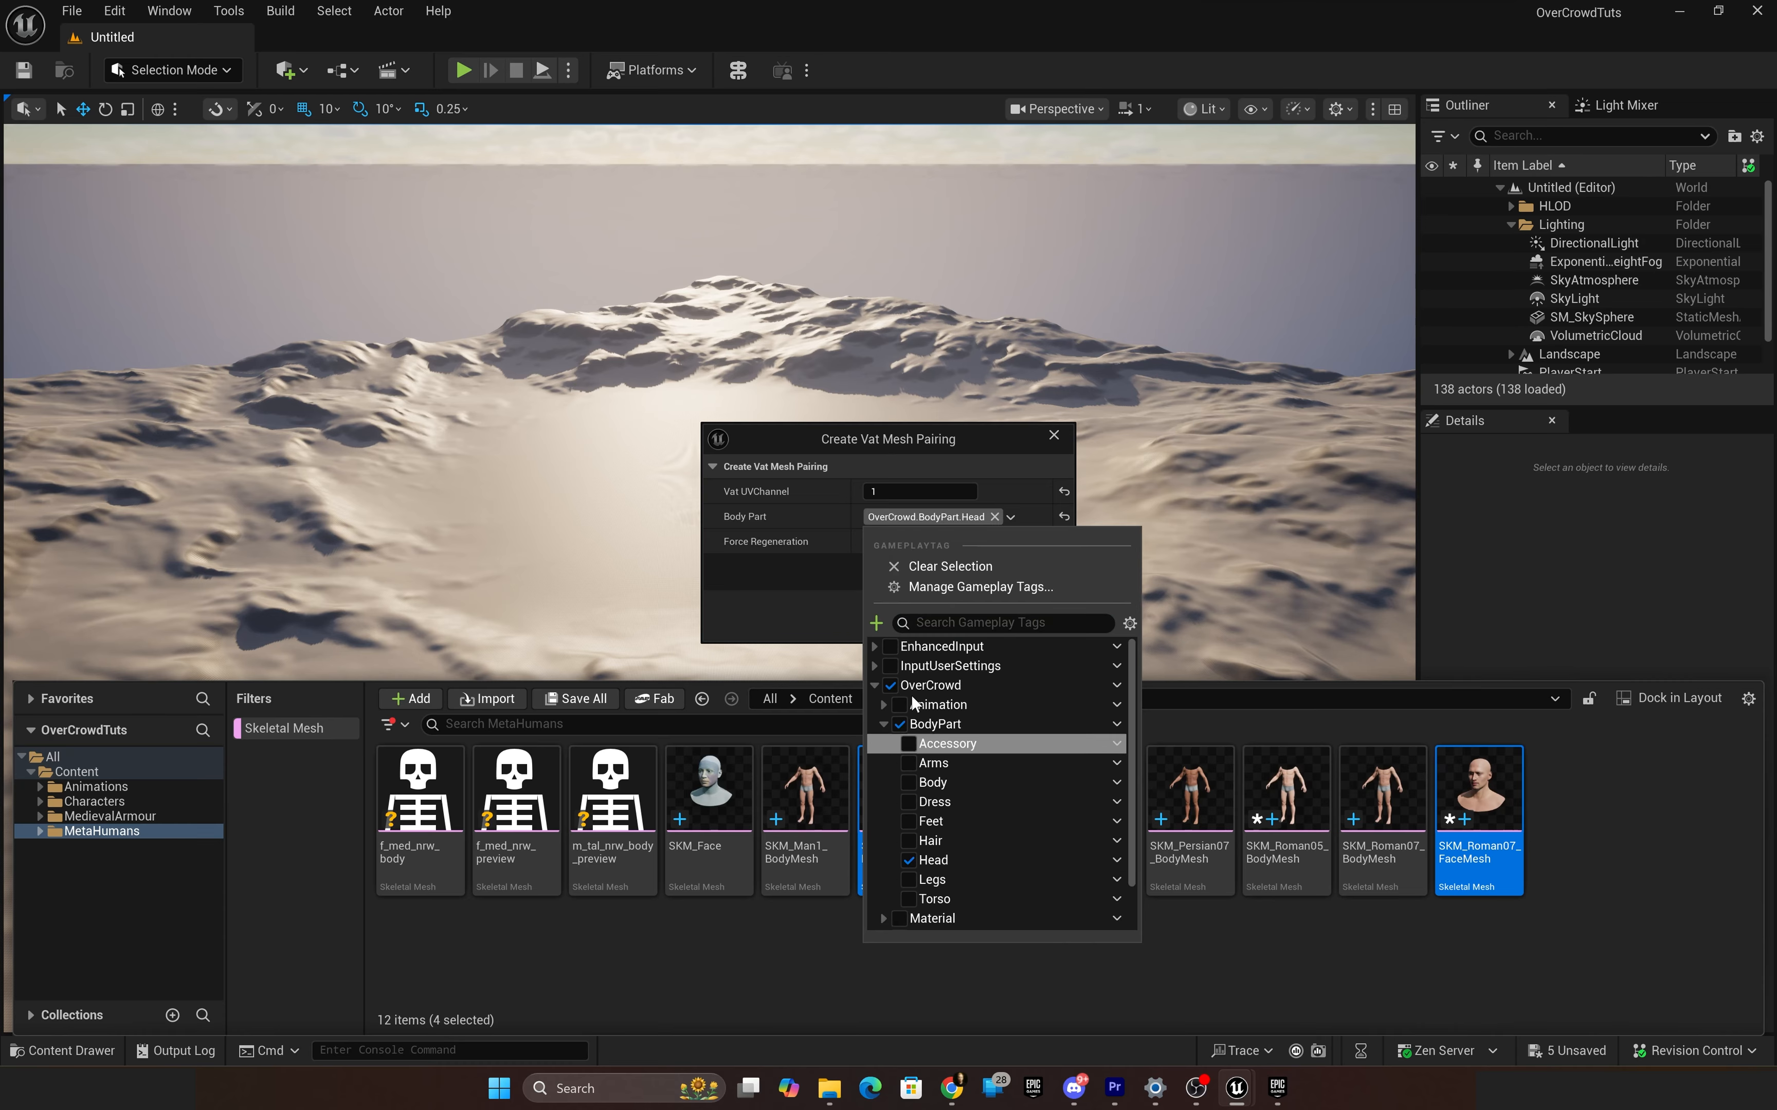
left_click(826, 600)
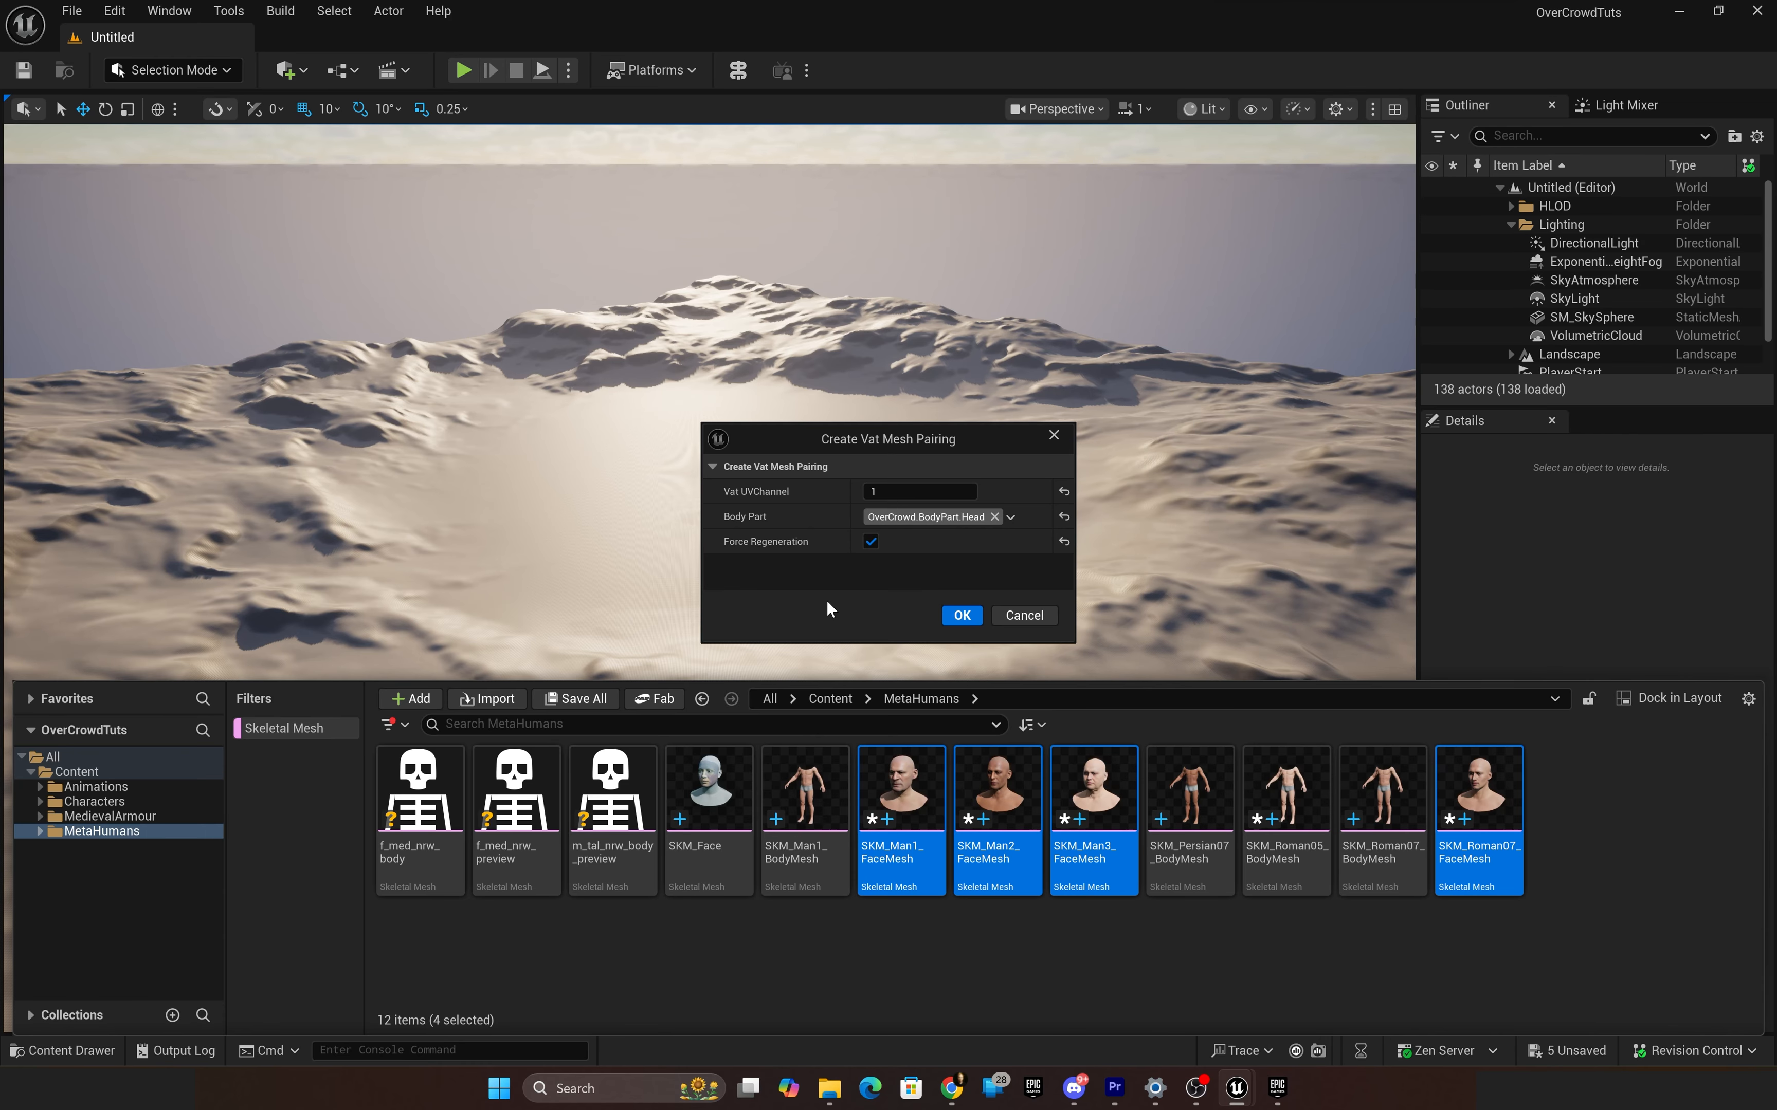
left_click(961, 615)
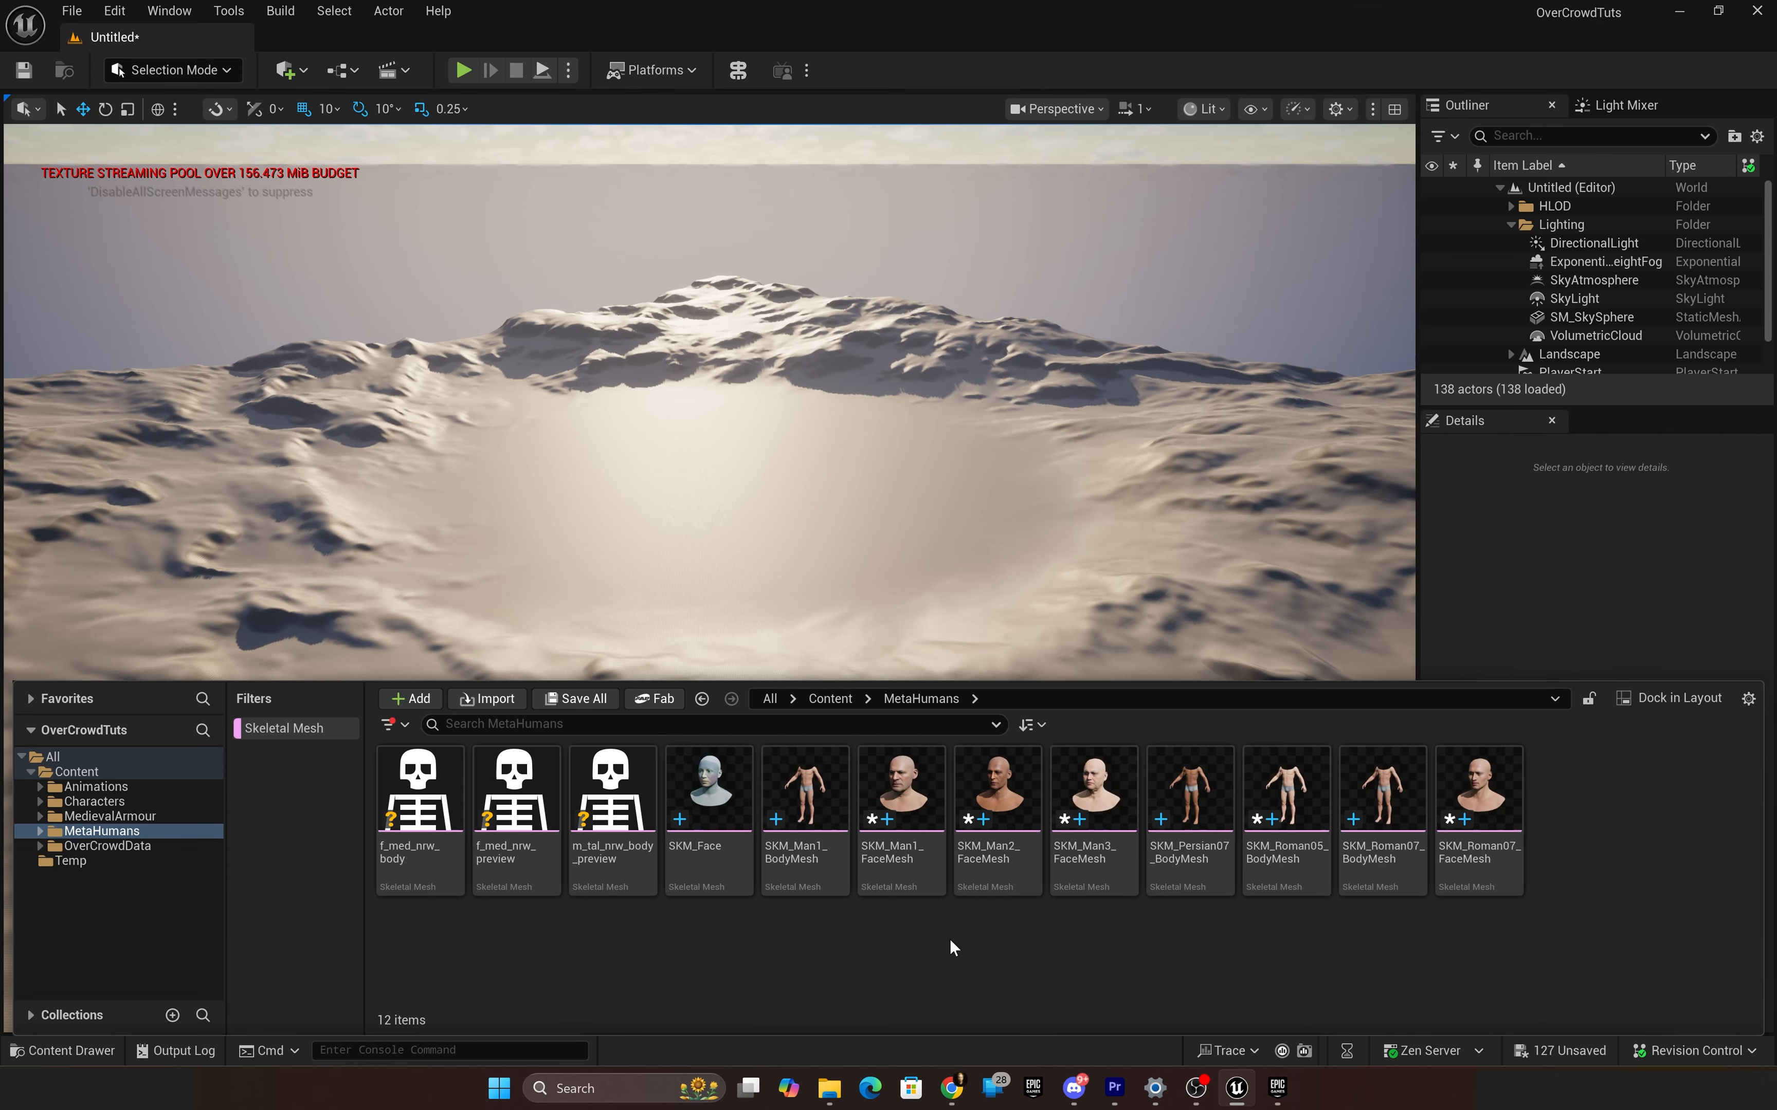
Step: Create a VAT mesh pairing for SKM_Man1_BodyMesh with the body part set to OverCrowd.BodyPart.Body
right_click(808, 804)
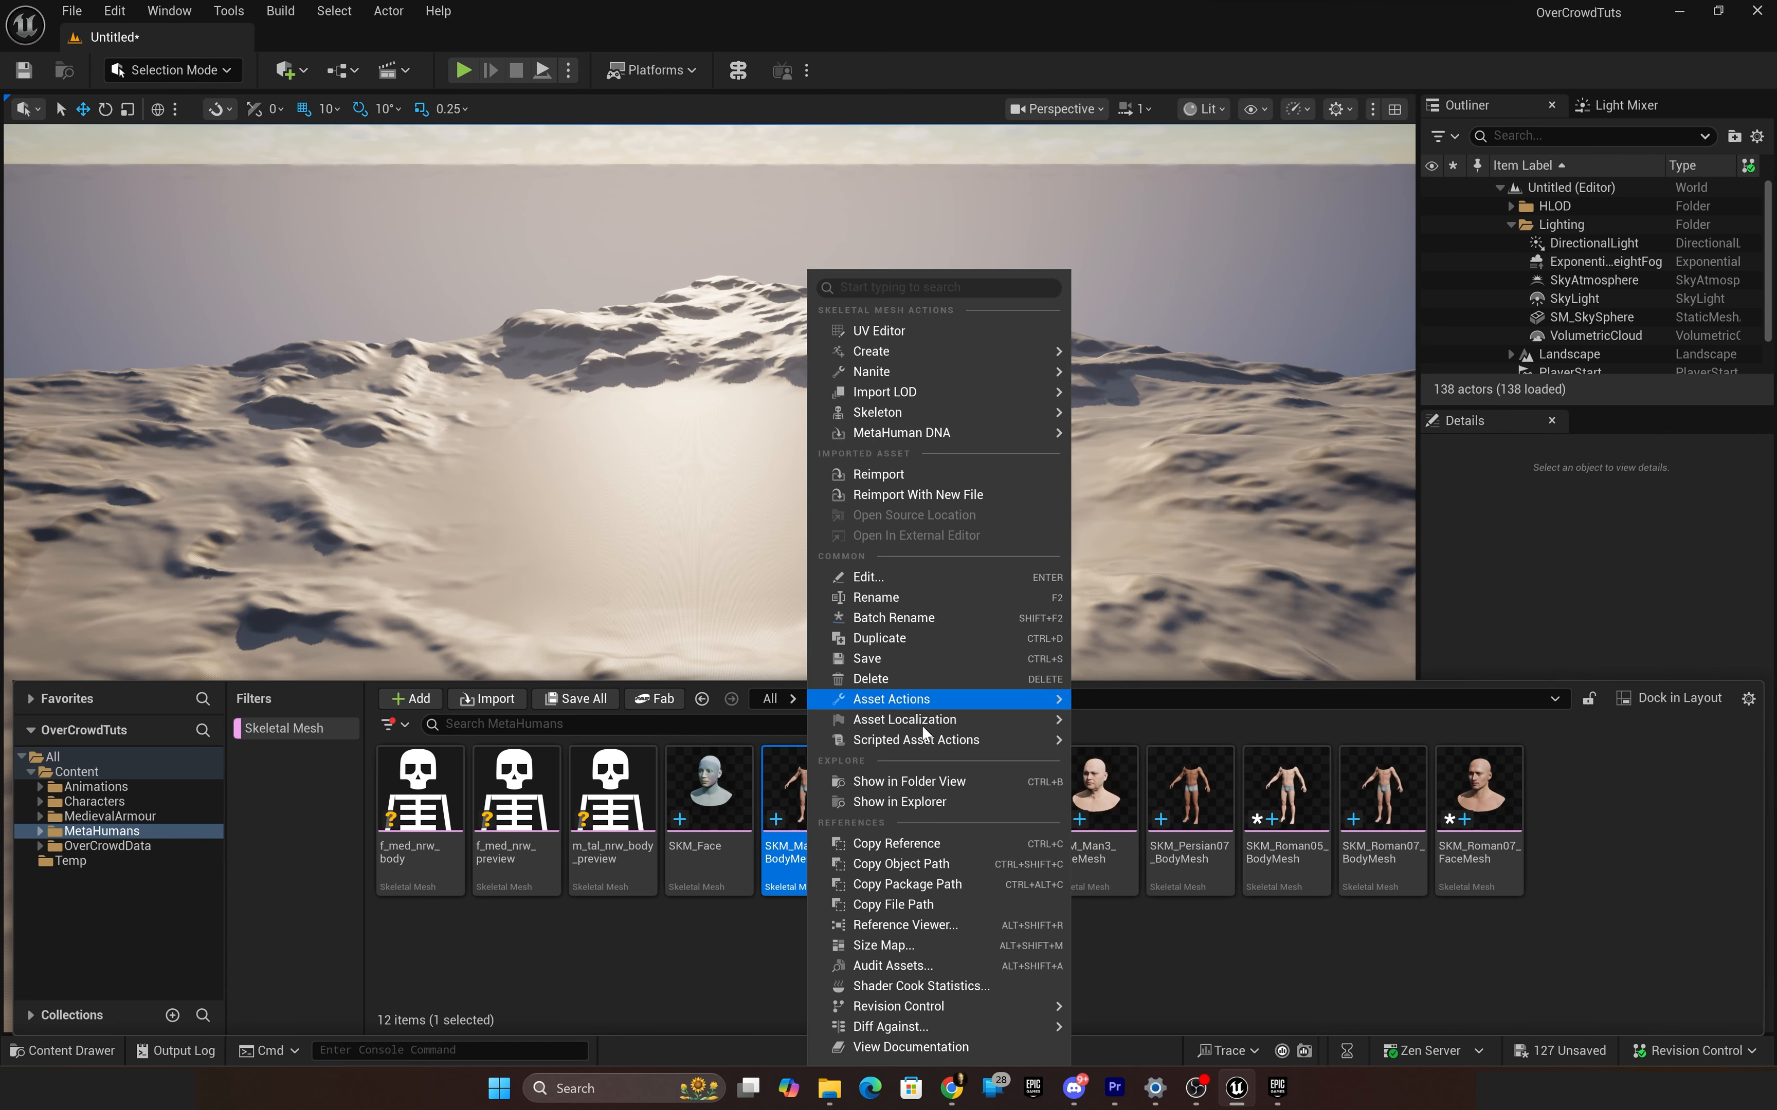
mouse_move(919, 740)
mouse_move(1153, 749)
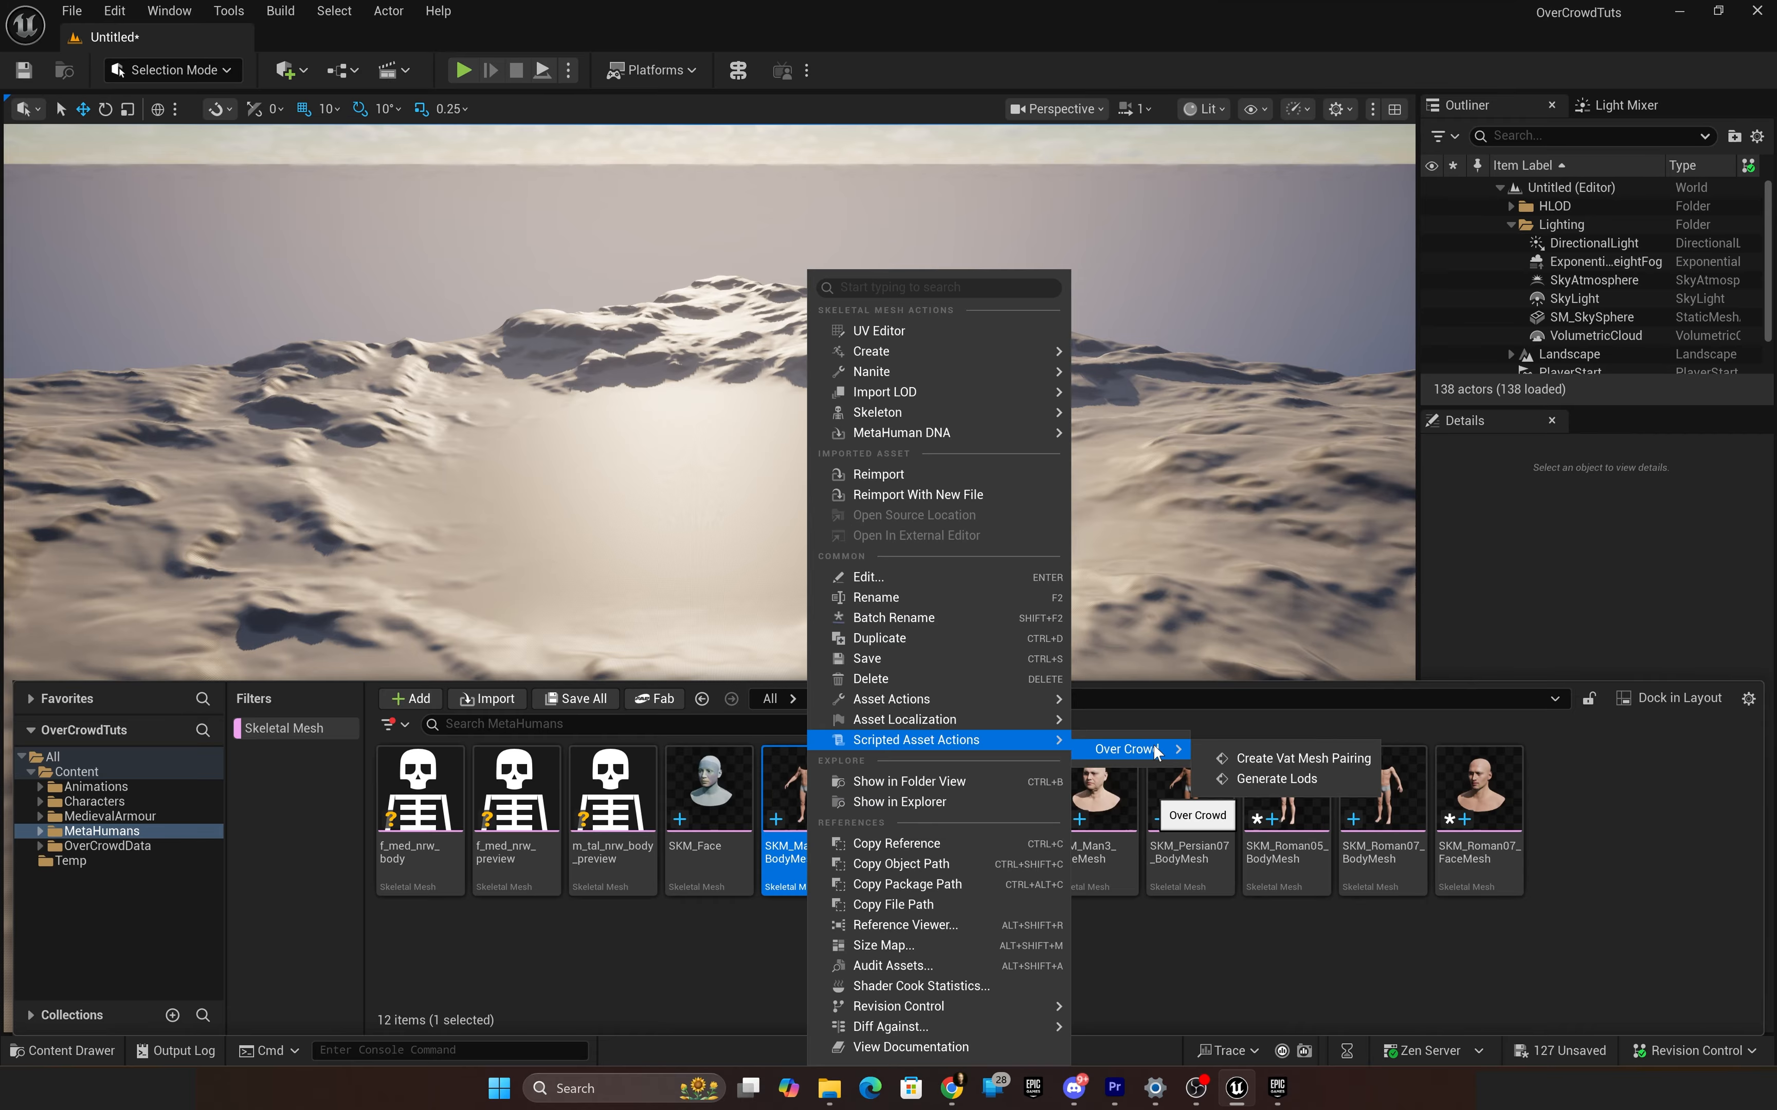
left_click(1244, 760)
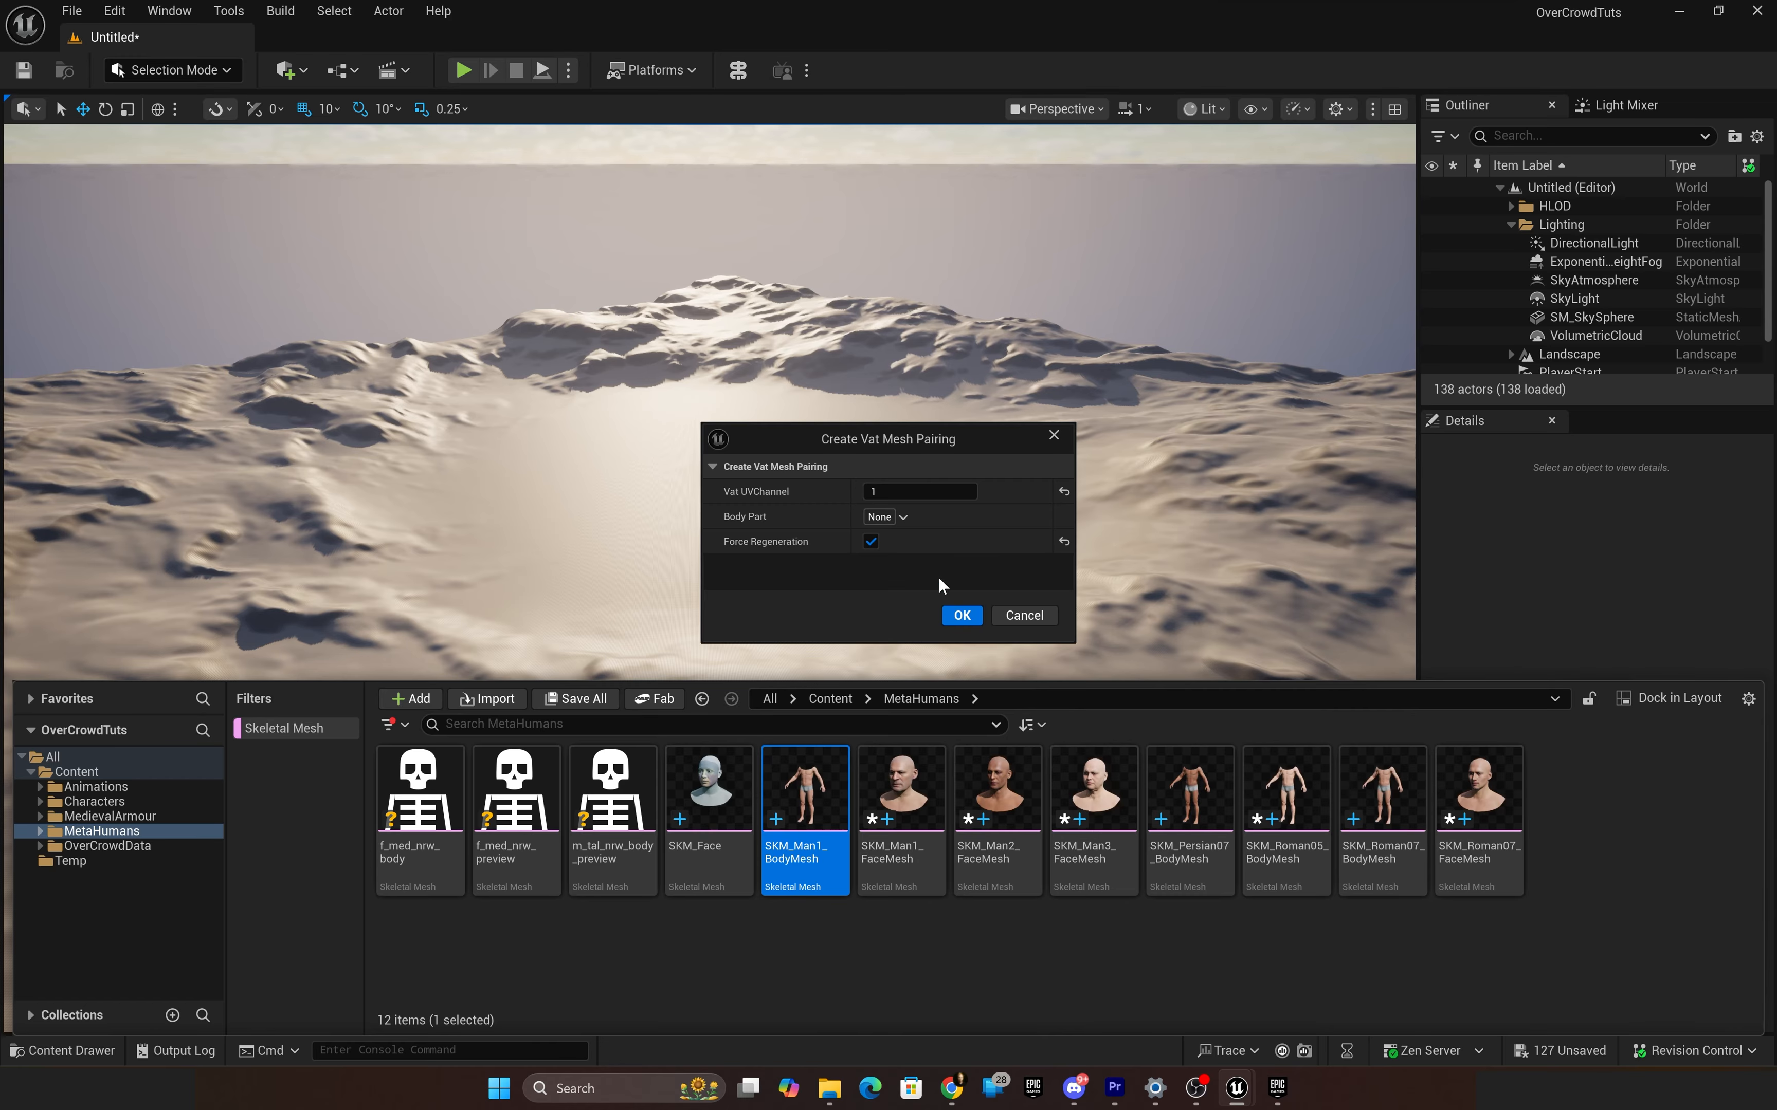
left_click(904, 519)
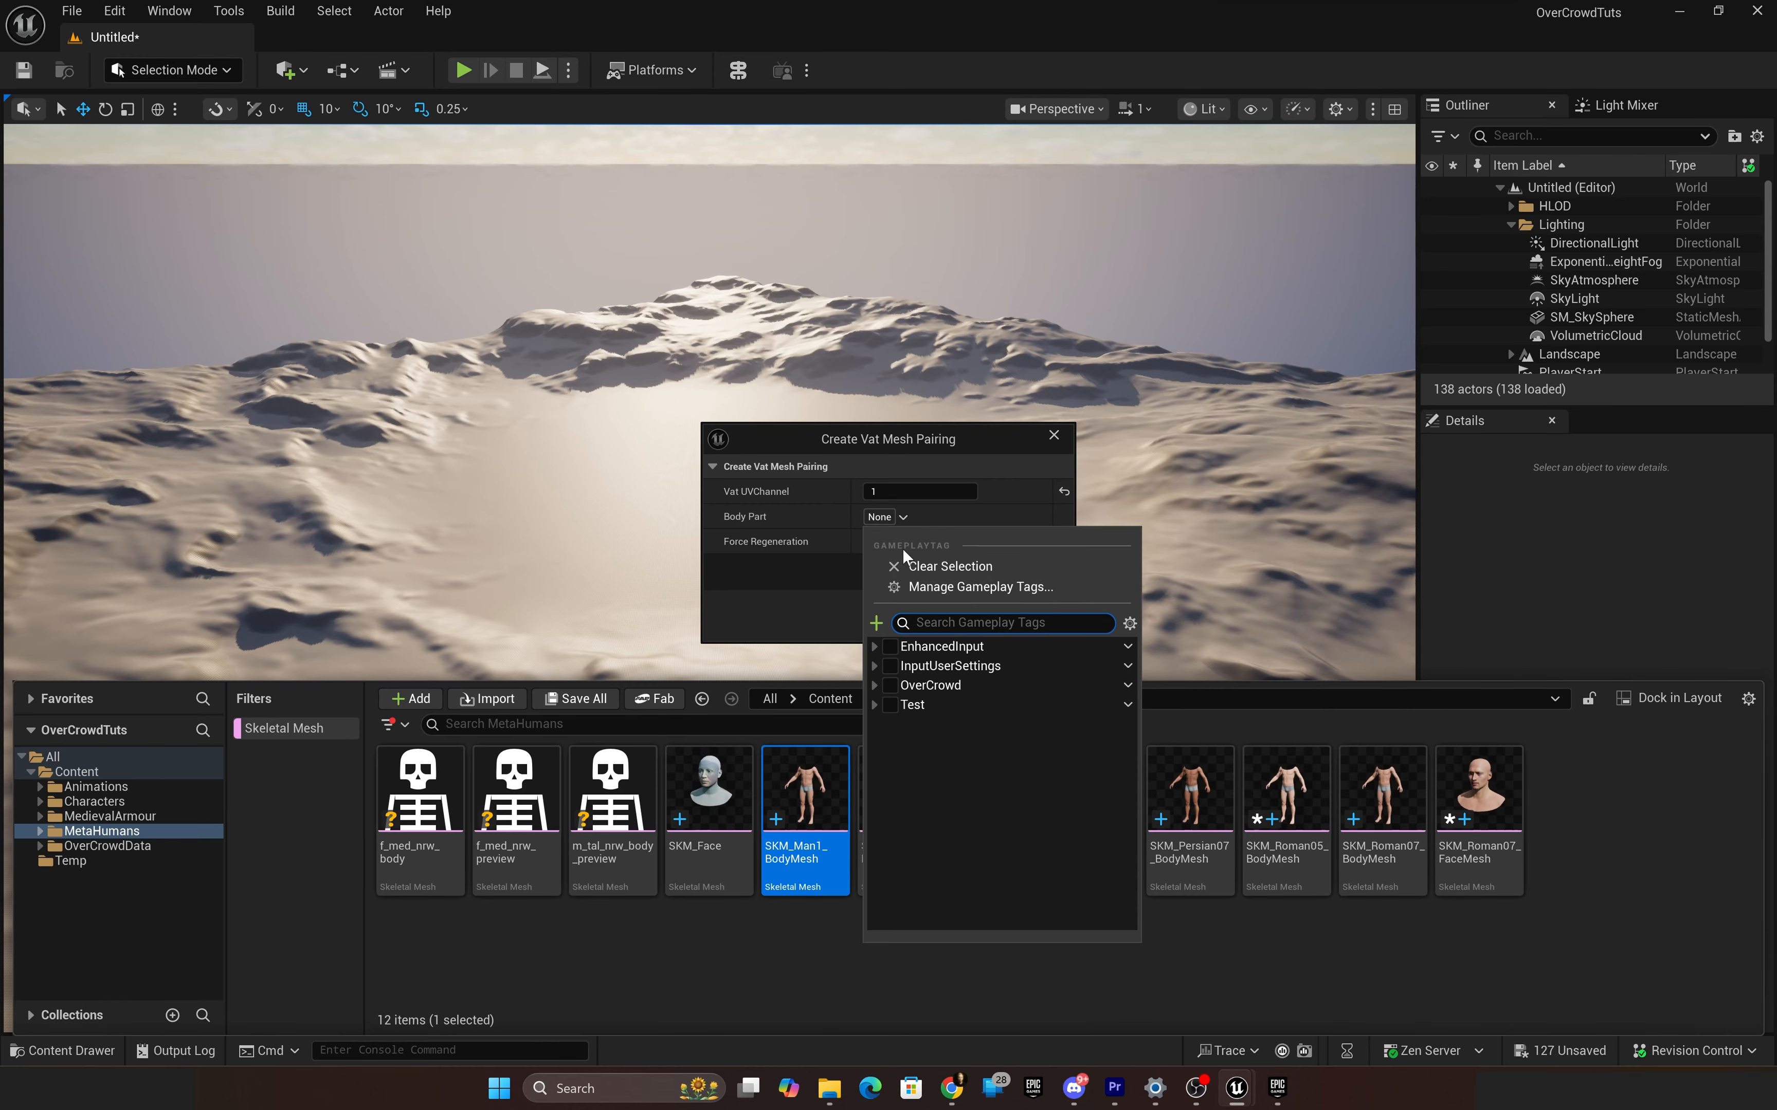
left_click(874, 687)
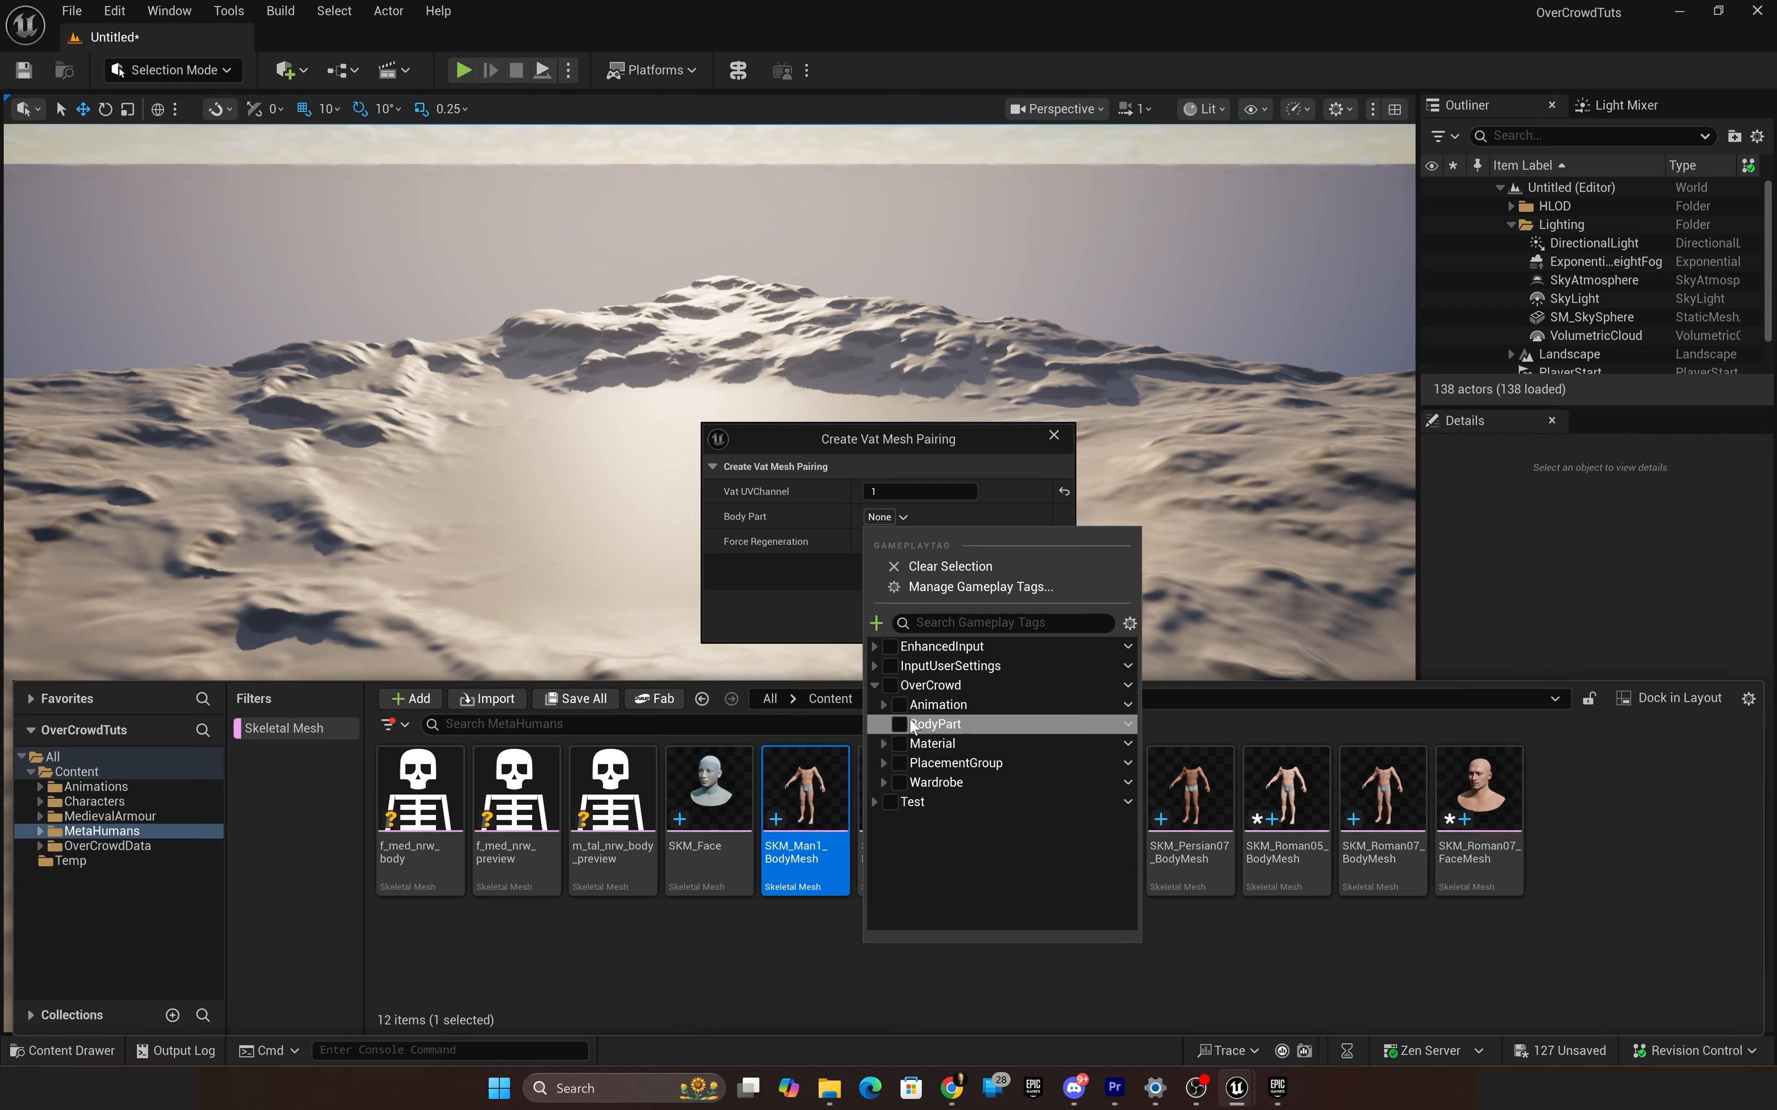
left_click(884, 725)
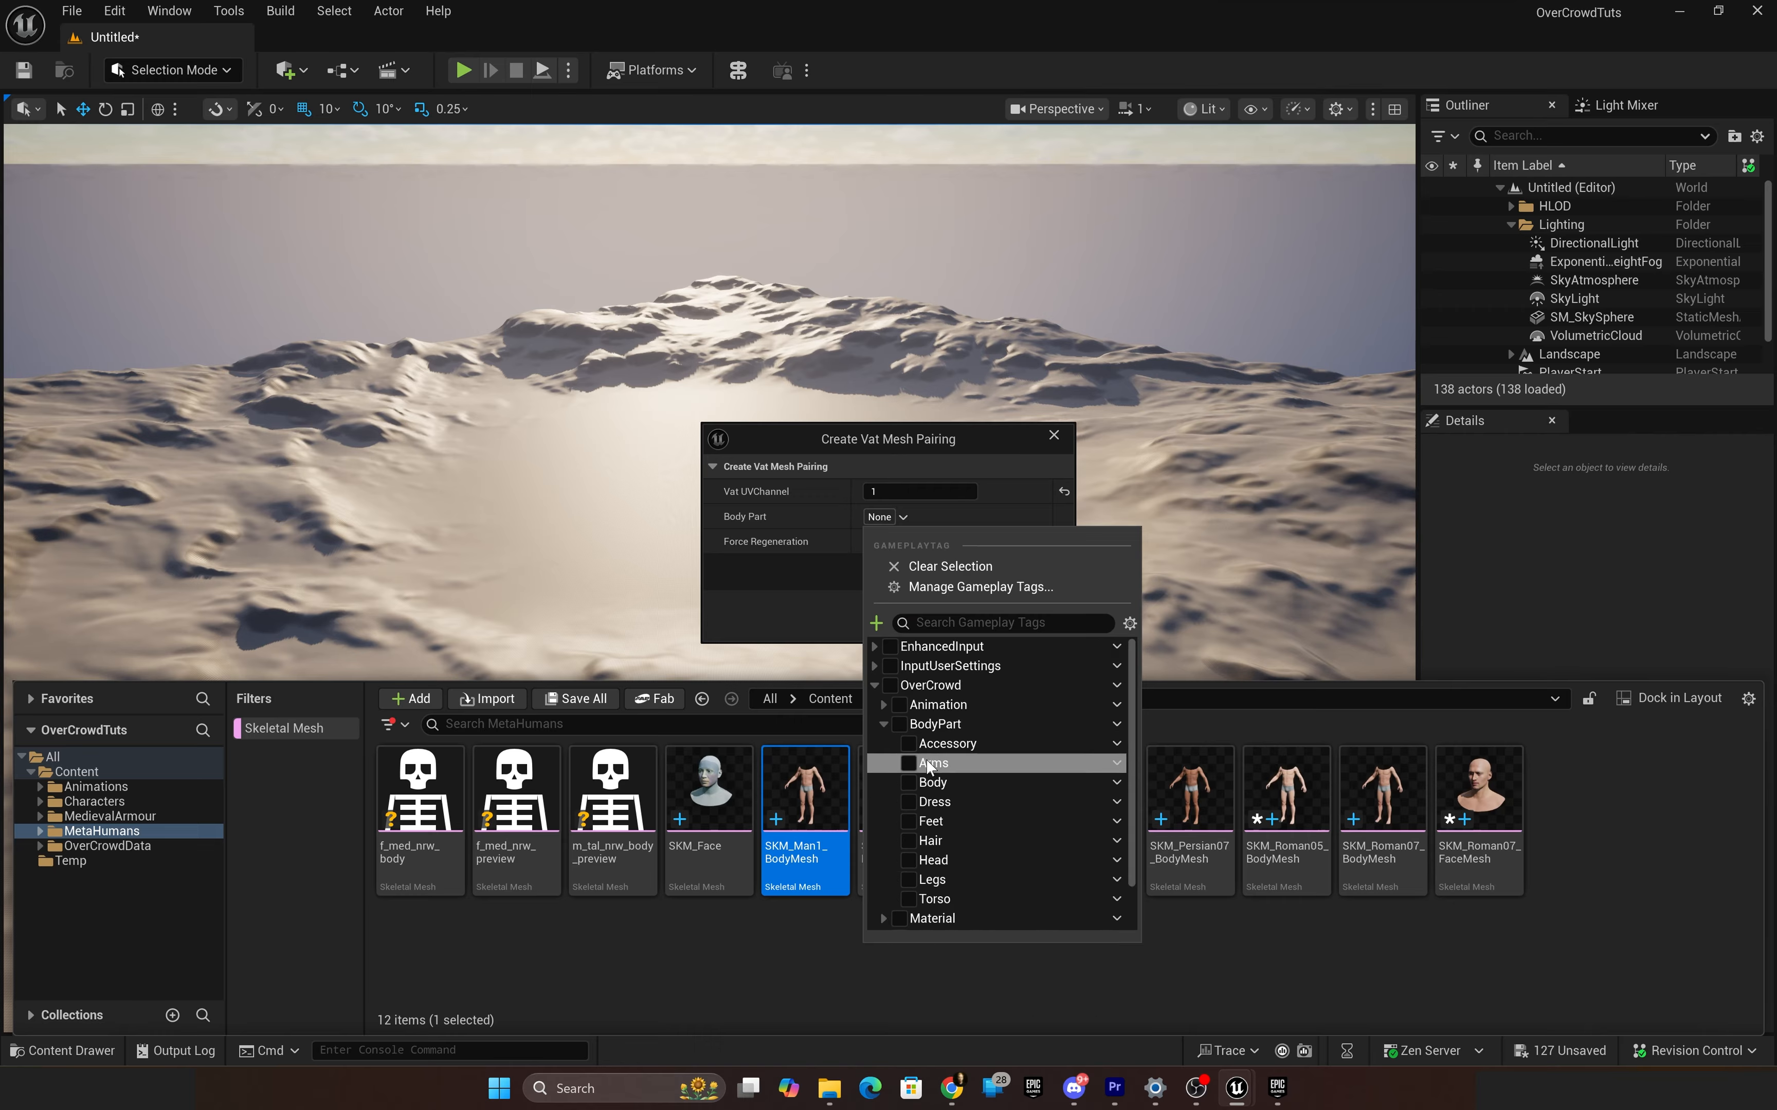
left_click(908, 783)
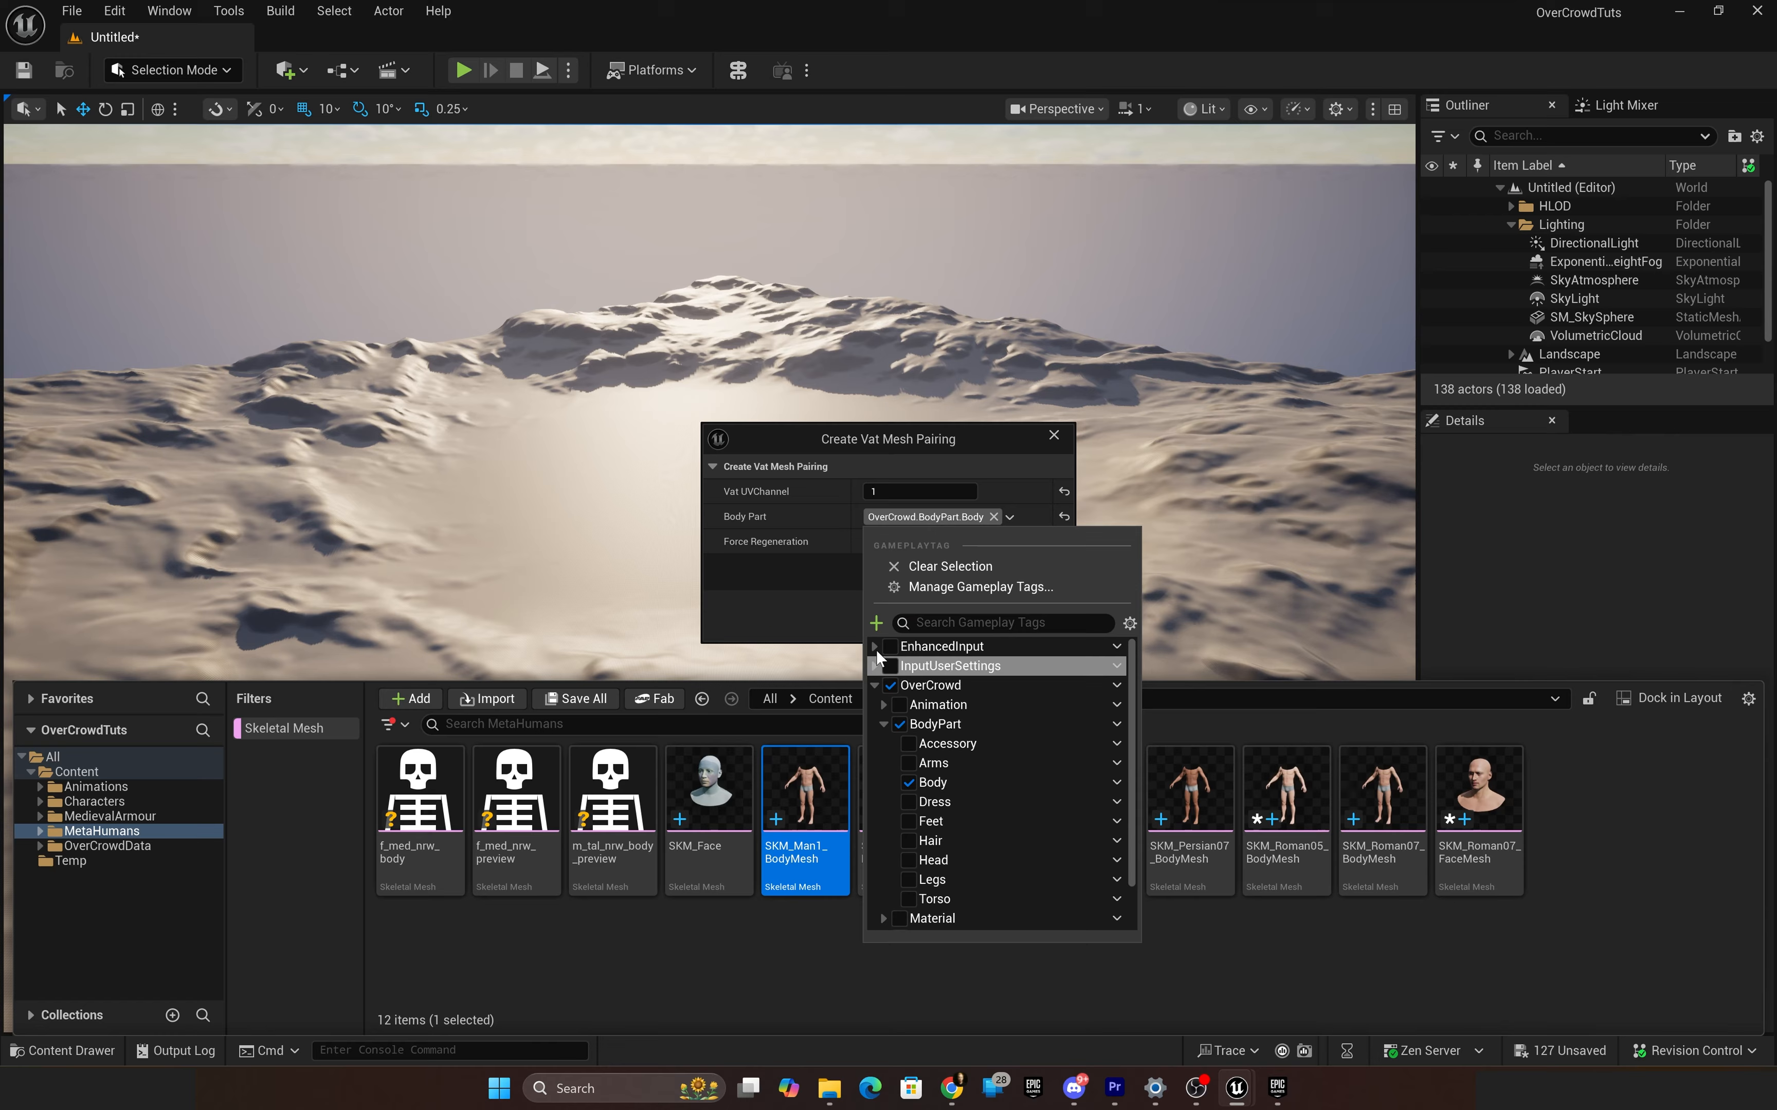
left_click(814, 601)
left_click(952, 614)
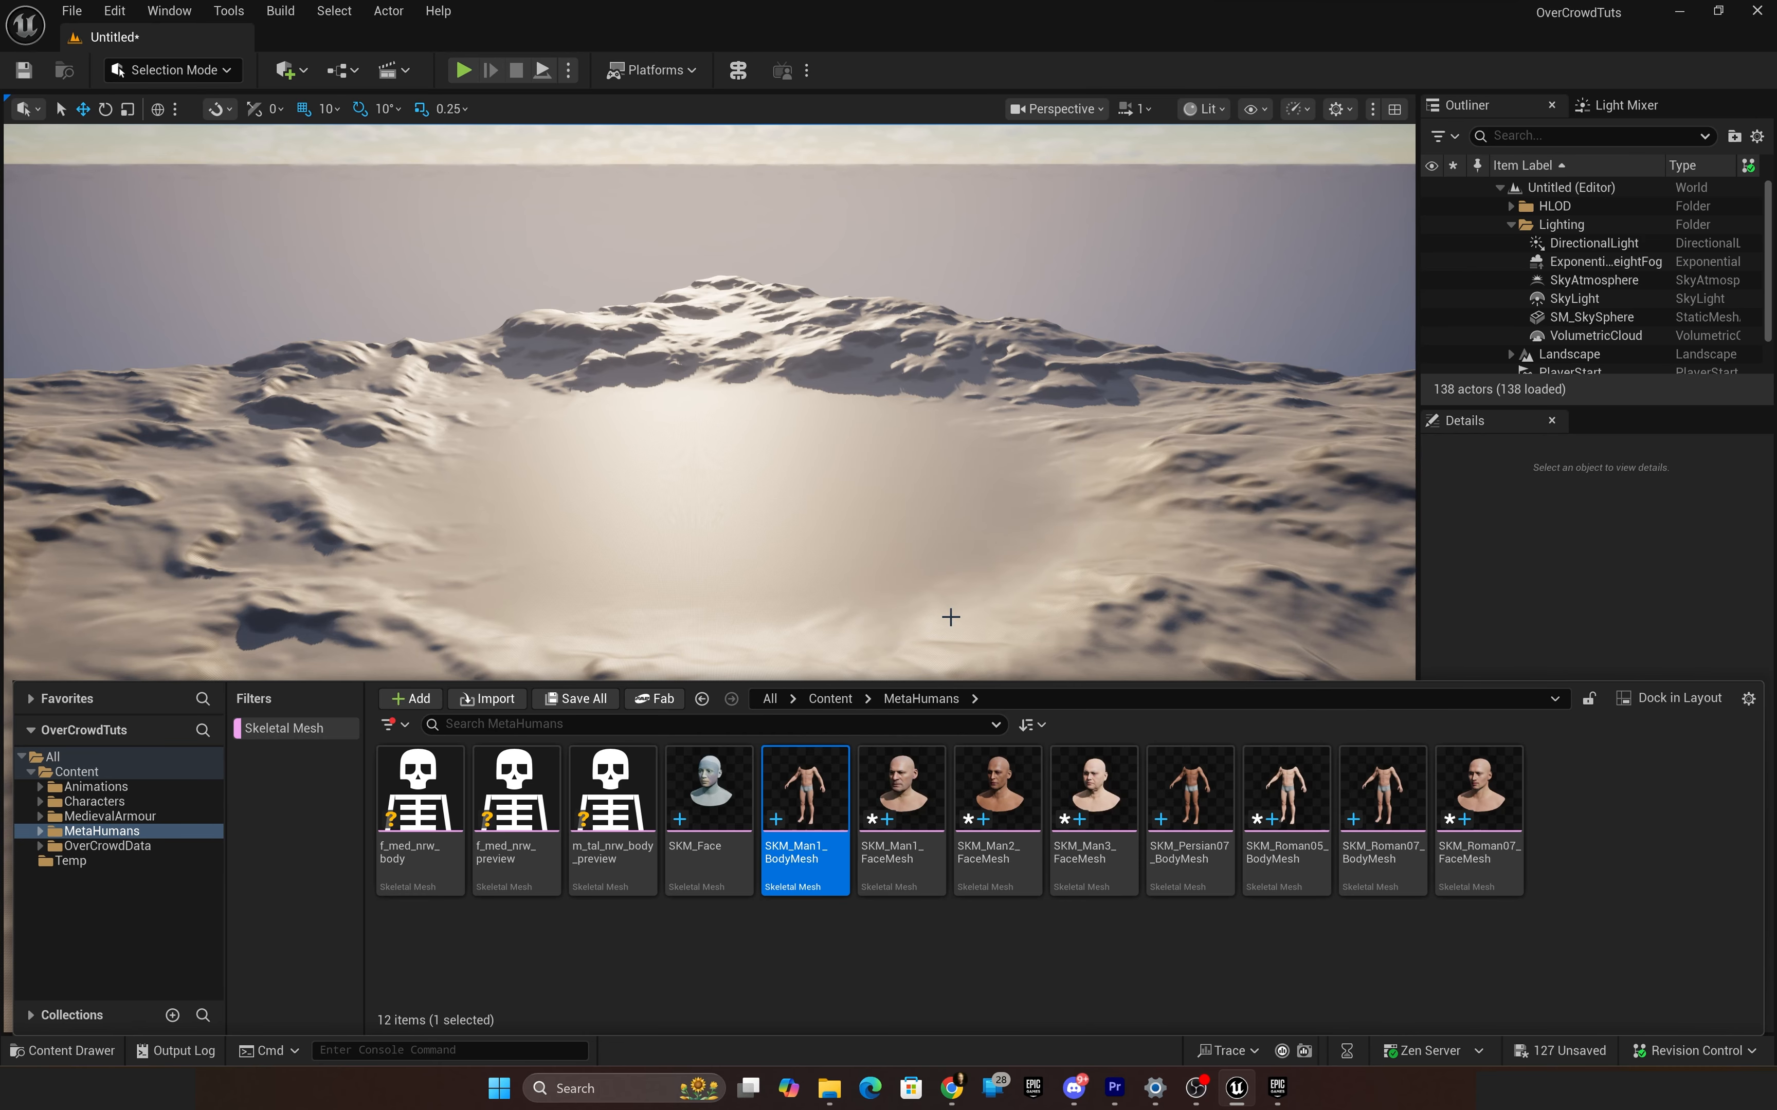
Step: Clear the asset selection and save all unsaved assets in the project
left_click(1089, 975)
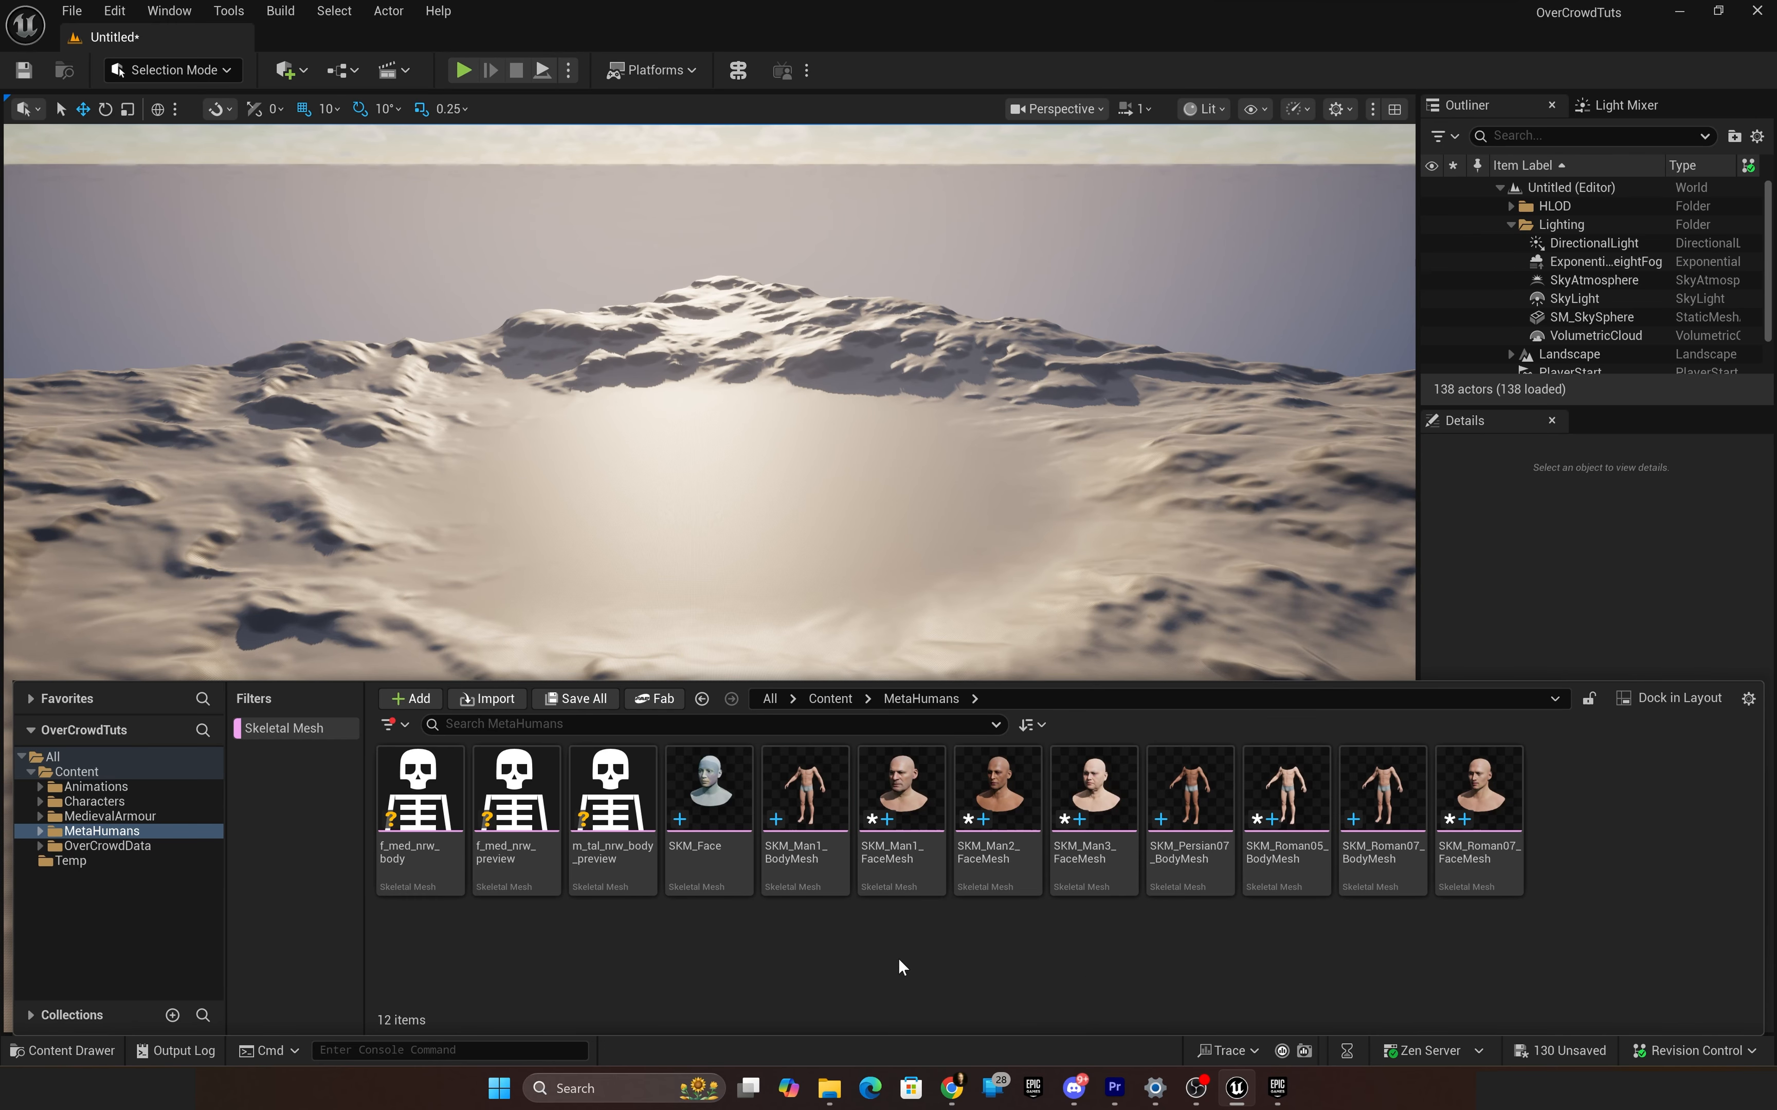
left_click(583, 698)
left_click(1032, 750)
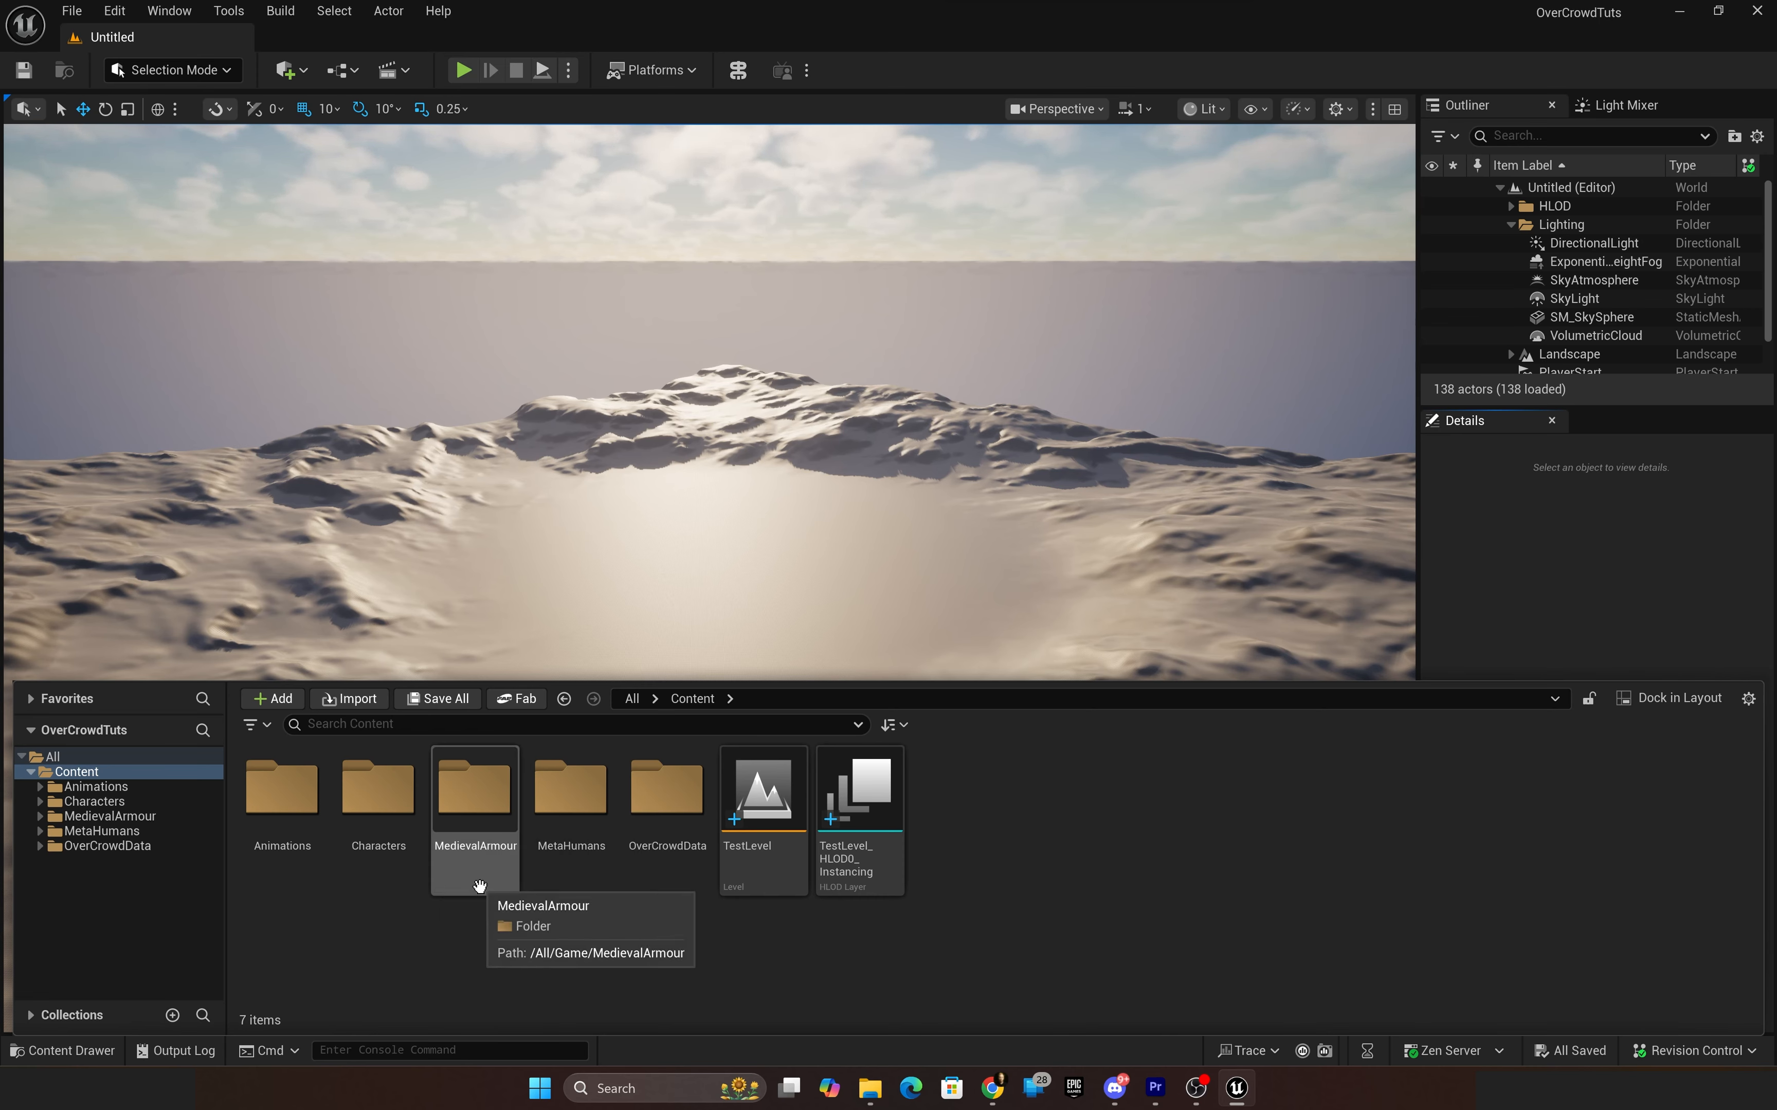
Step: Open the MedievalArmour/CharacterParts/Meshes/UE5_meta/Male/Chest folder
left_click(41, 817)
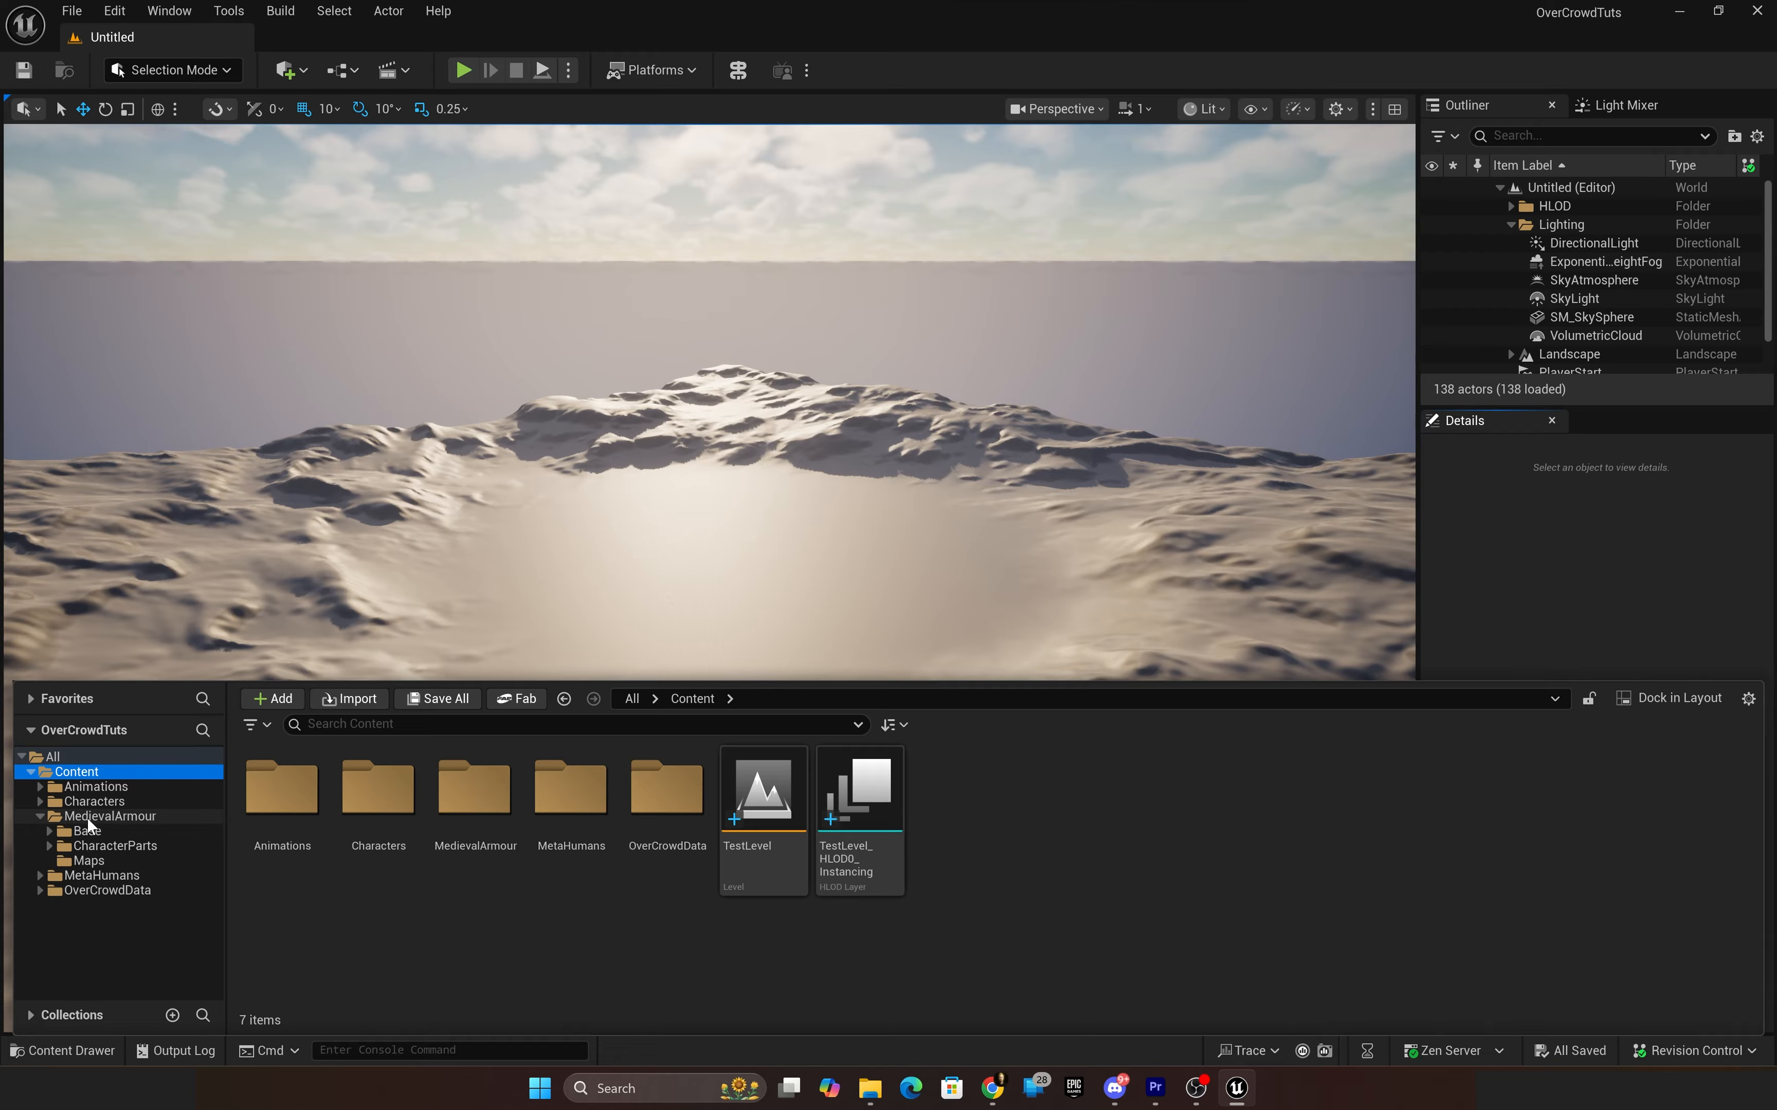
left_click(49, 846)
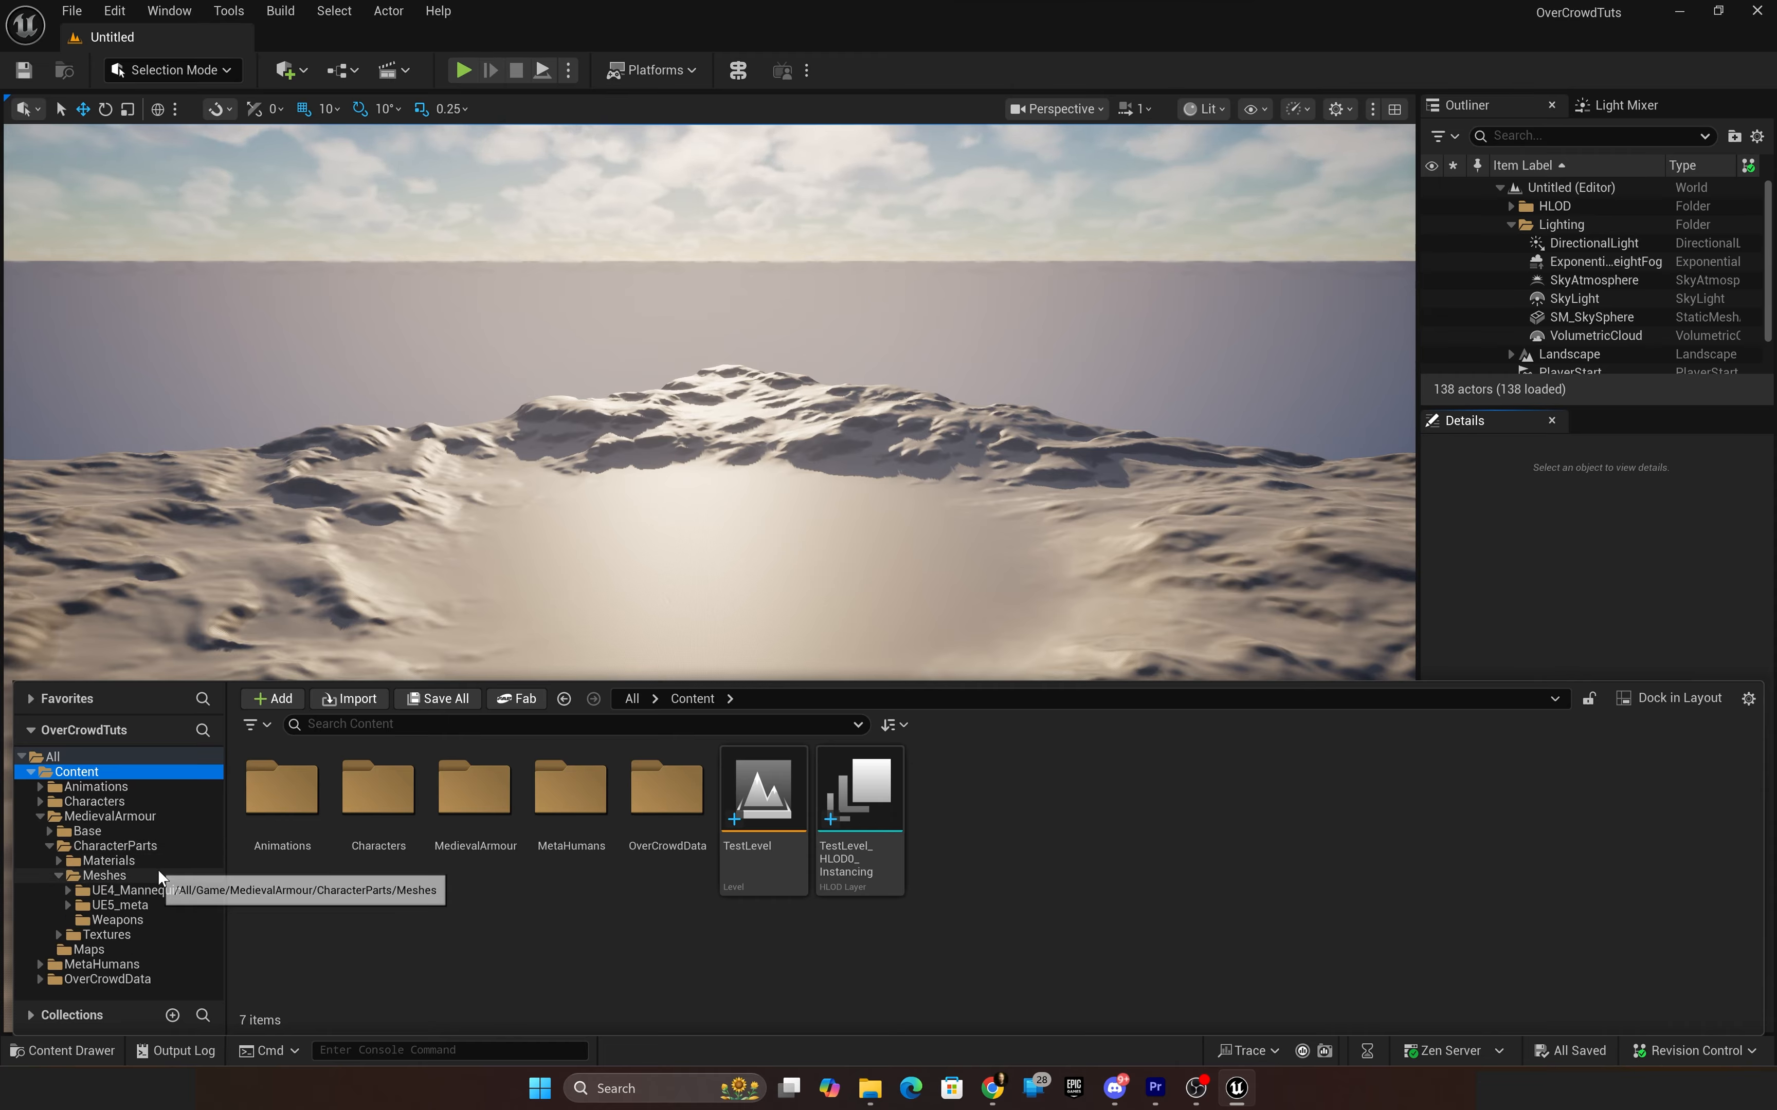
left_click(58, 876)
left_click(67, 905)
scroll(125, 879, "down", 1)
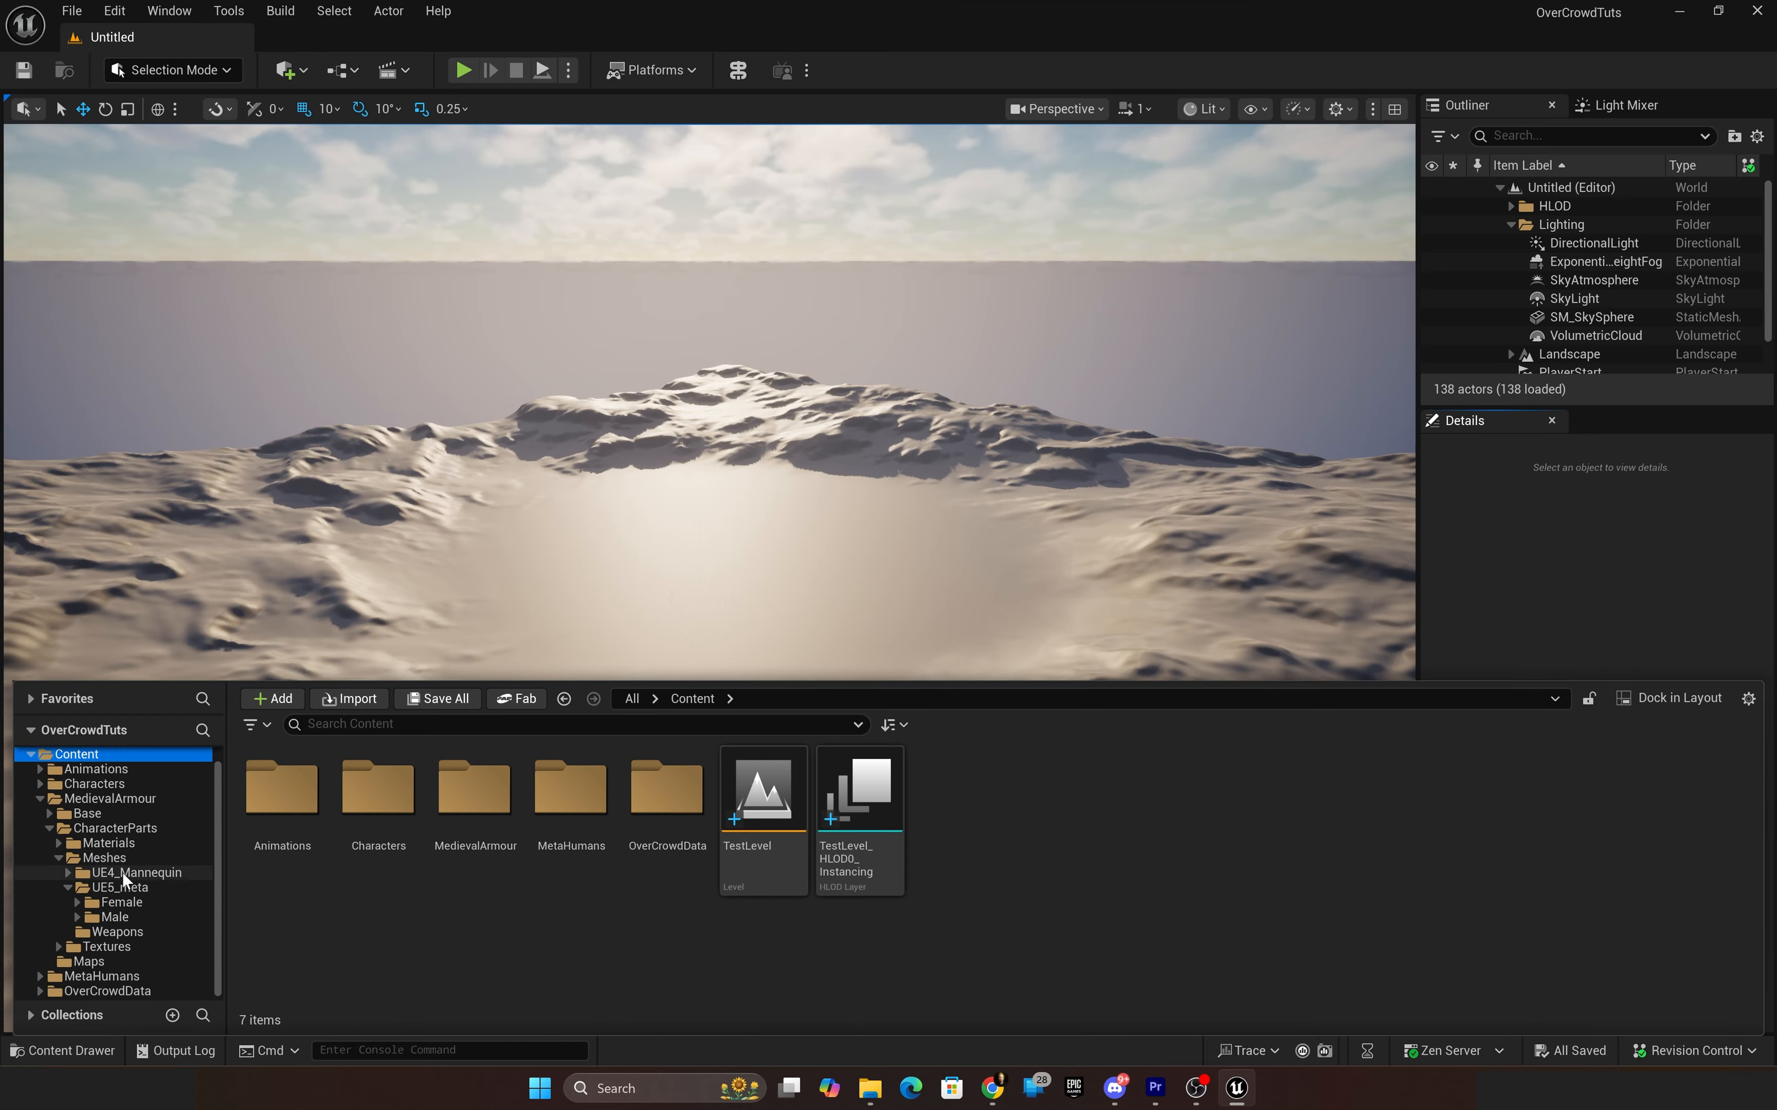
left_click(78, 918)
scroll(123, 903, "down", 3)
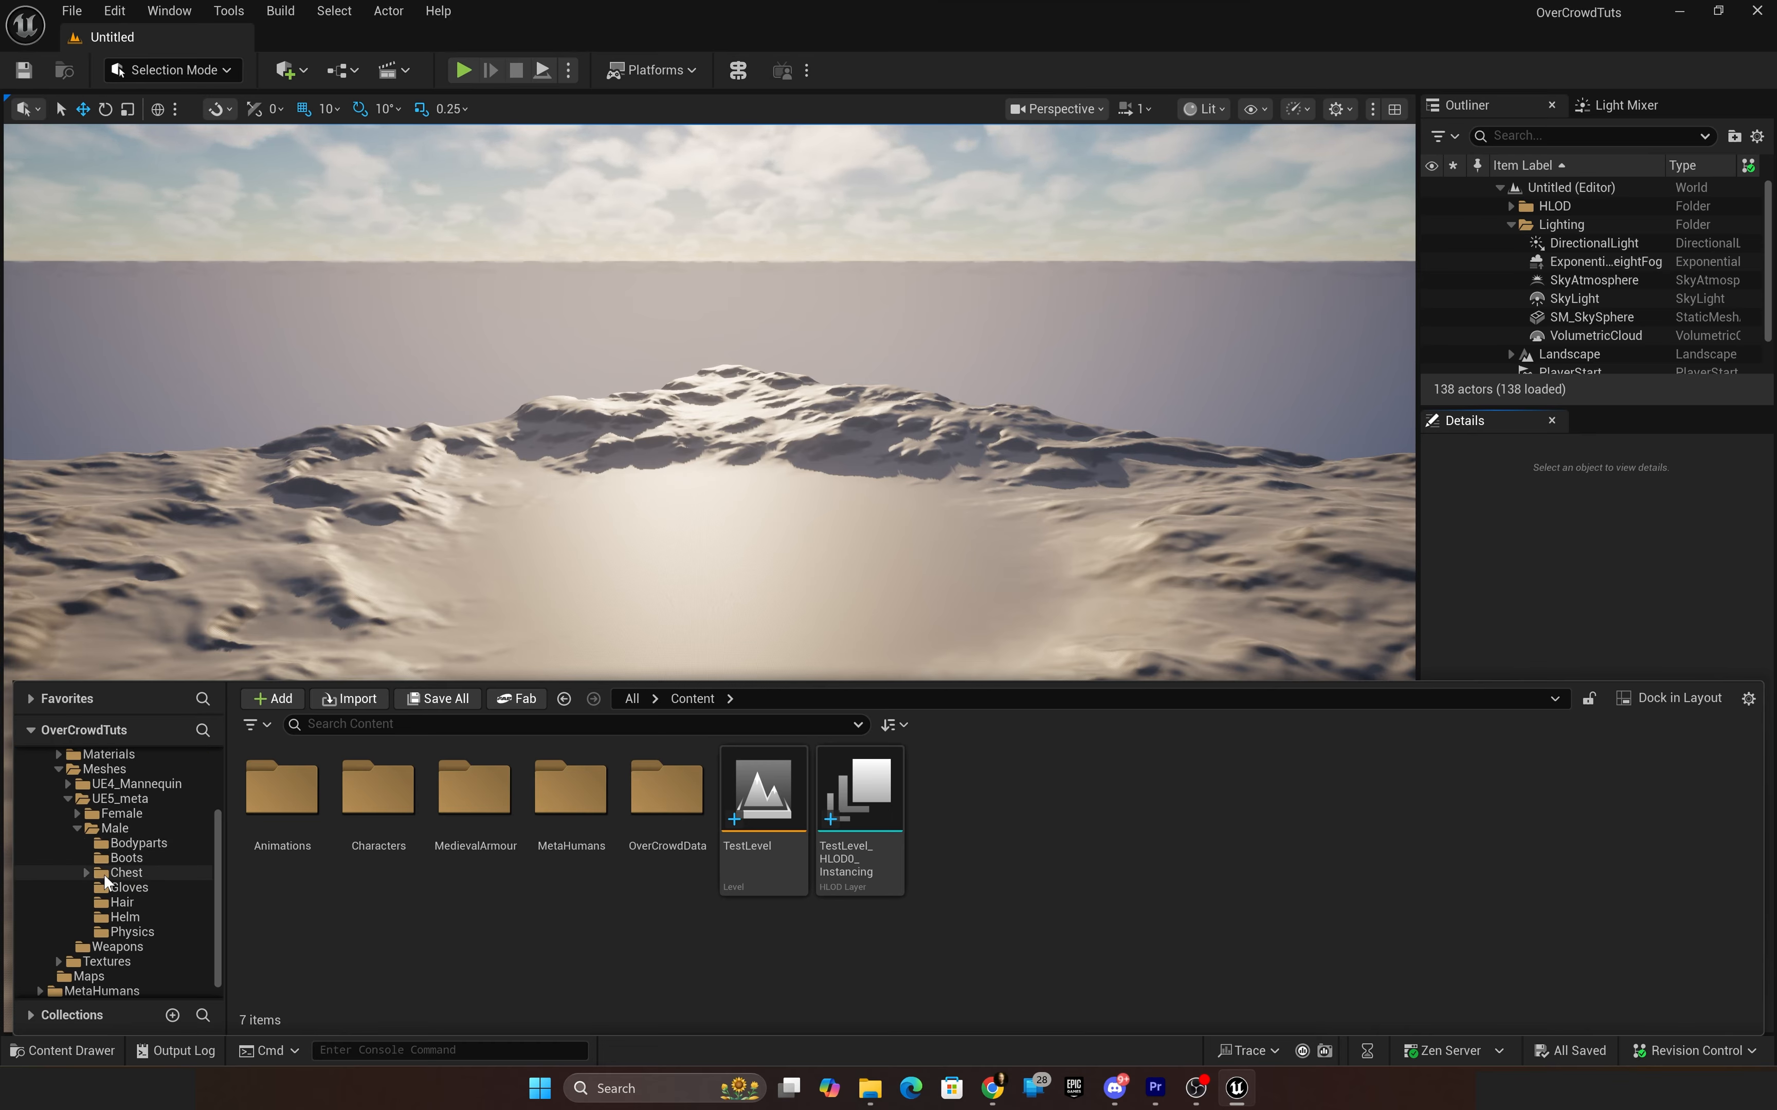
left_click(117, 872)
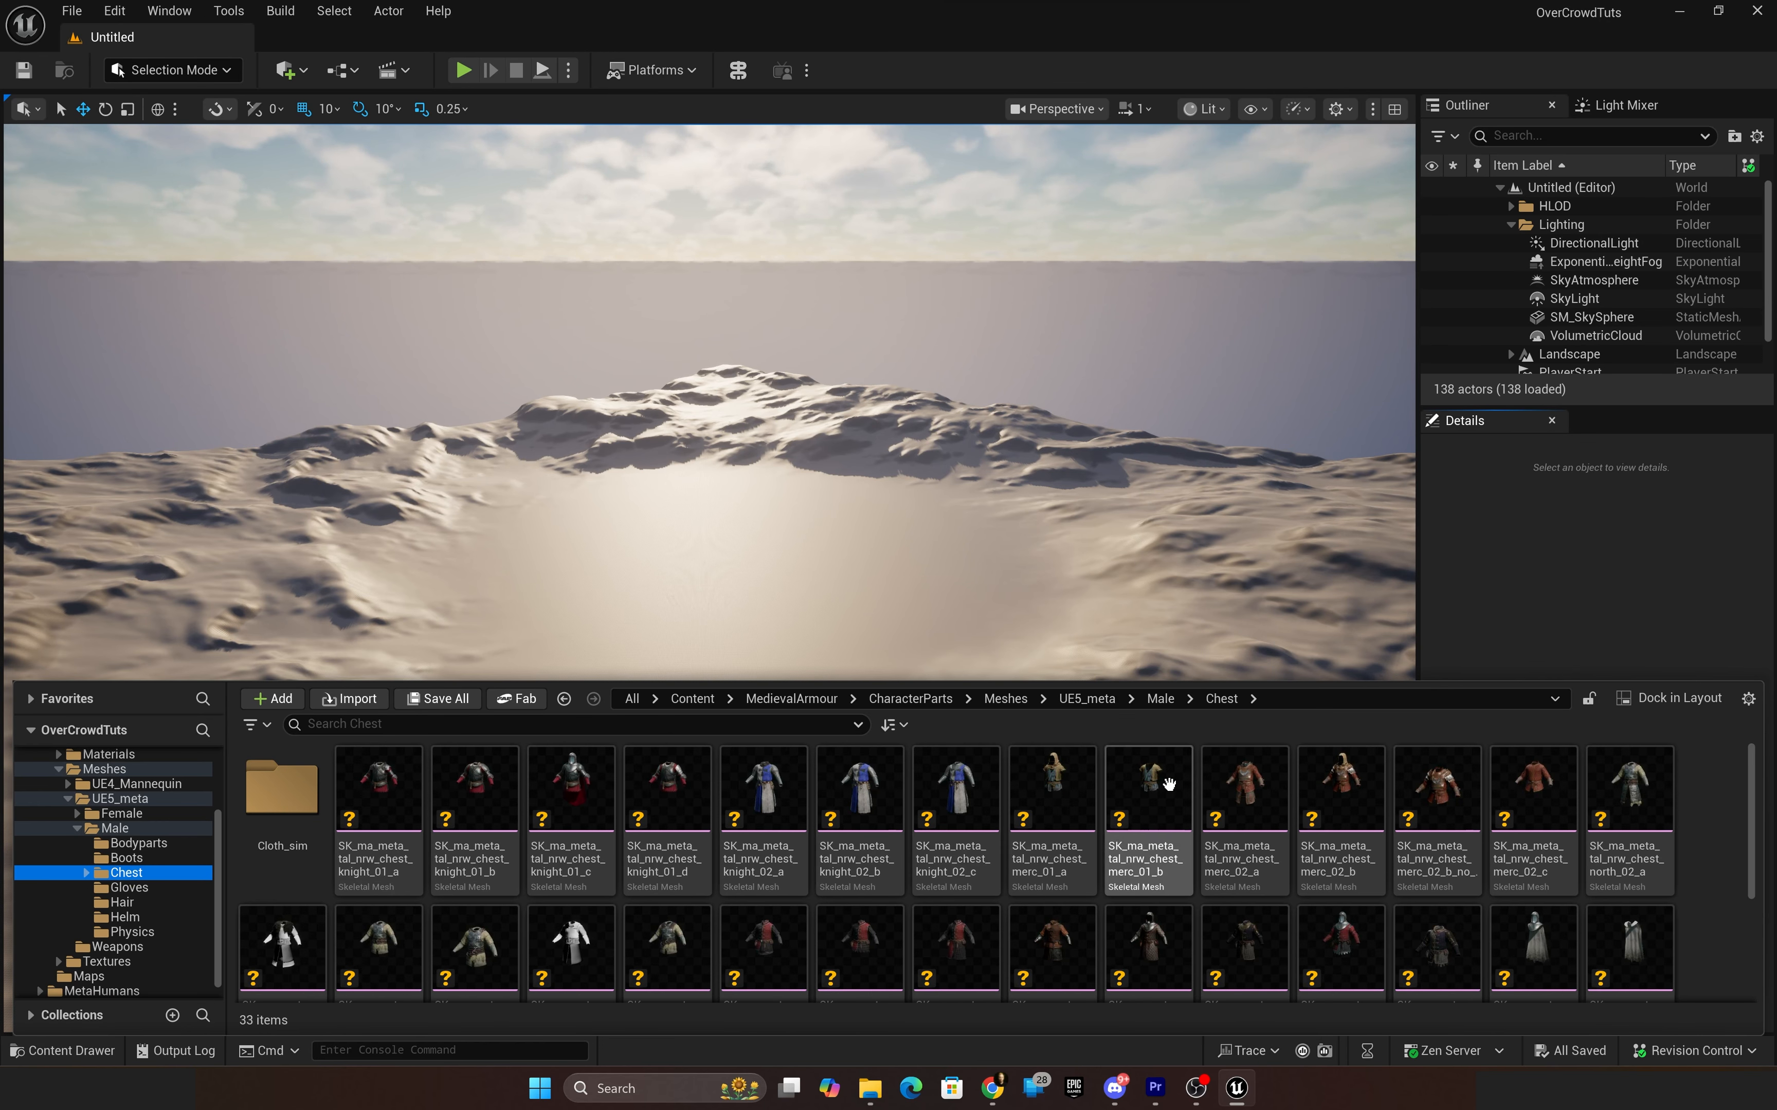
Step: Look through the male chest armour skeletal meshes to decide which ones suit the crowd
scroll(1193, 805, "down", 1)
scroll(1240, 801, "down", 2)
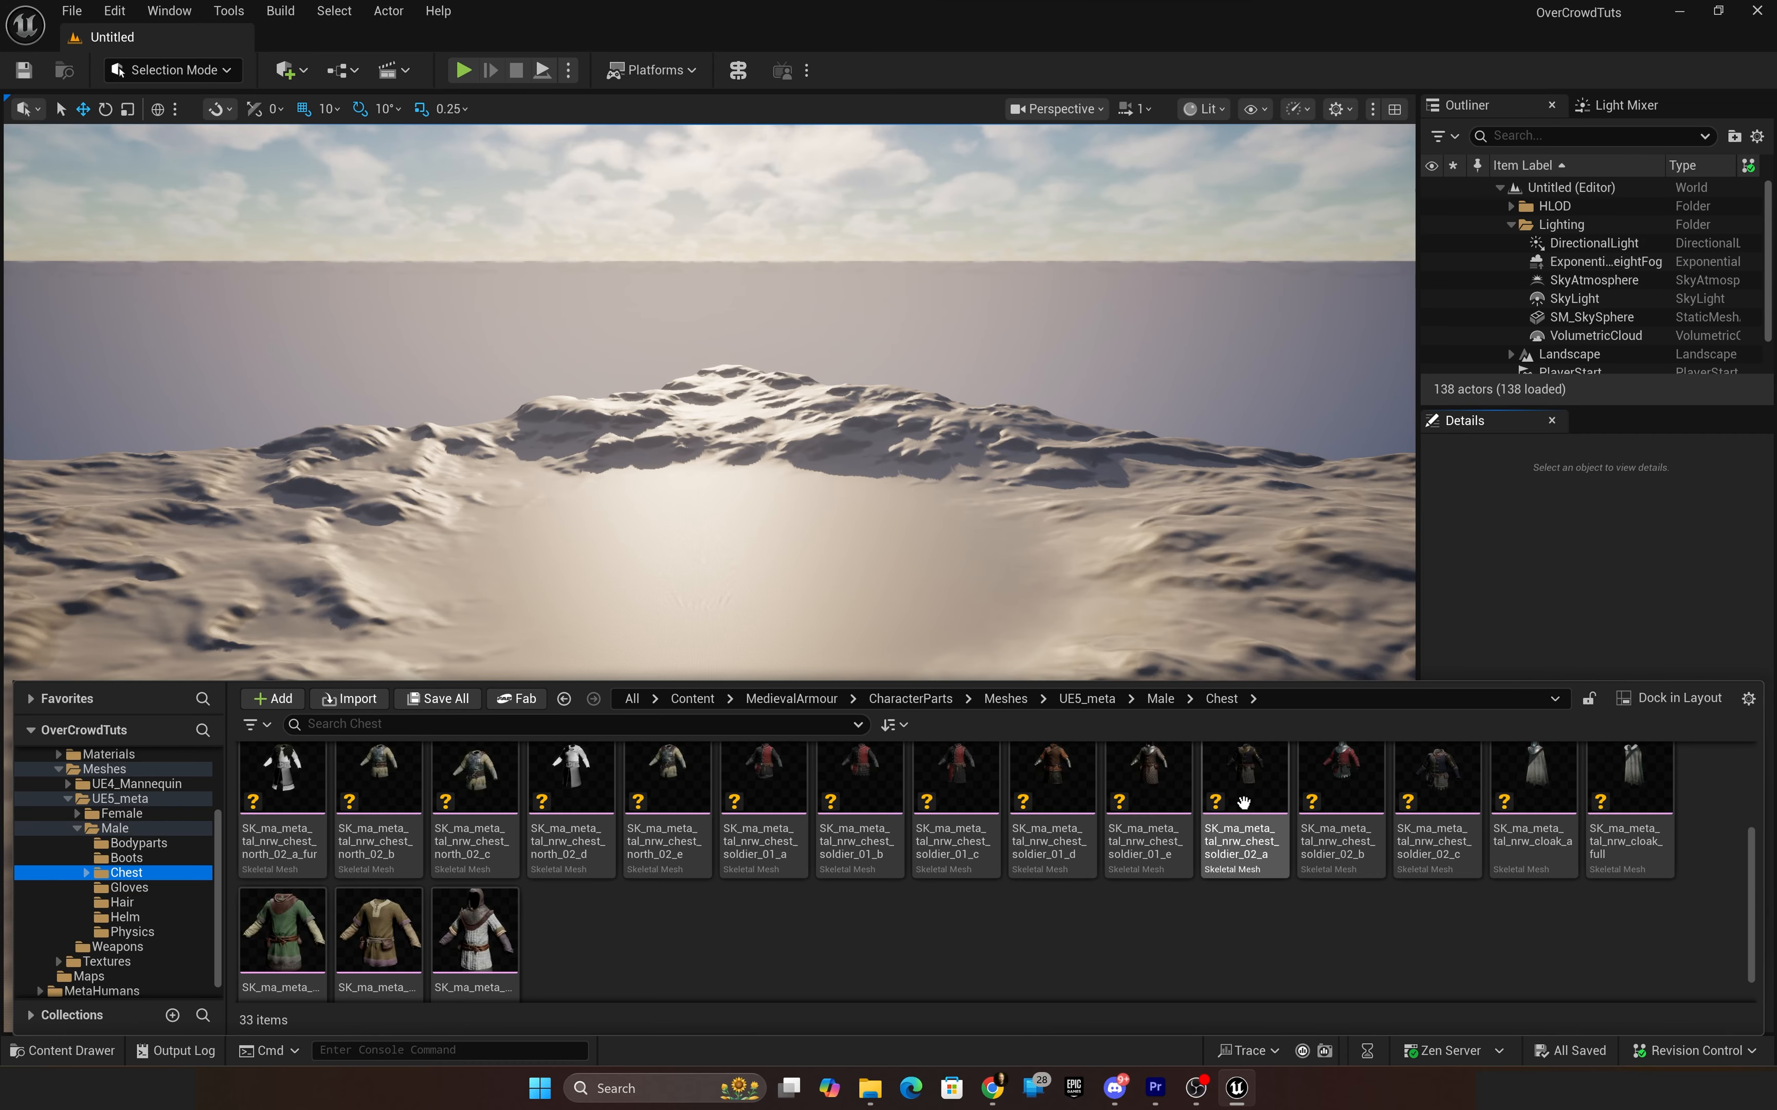
scroll(1199, 821, "up", 3)
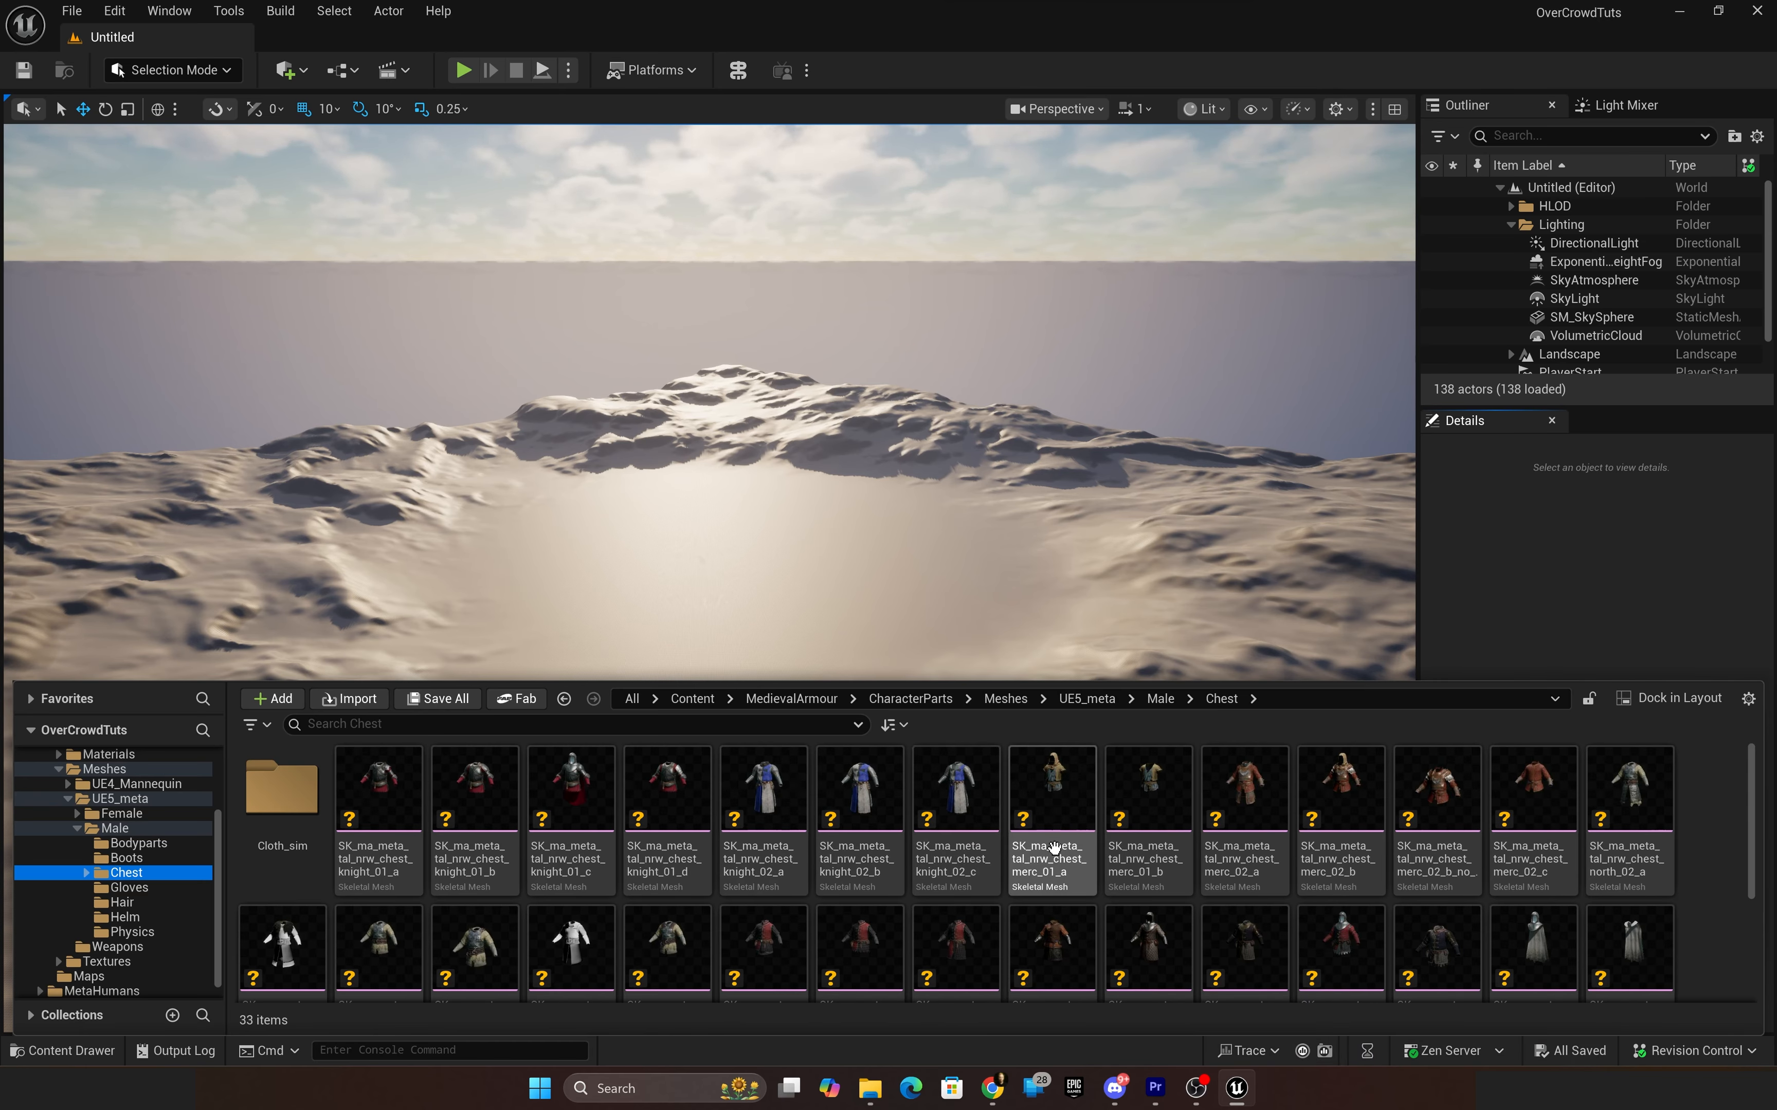
scroll(1027, 844, "down", 1)
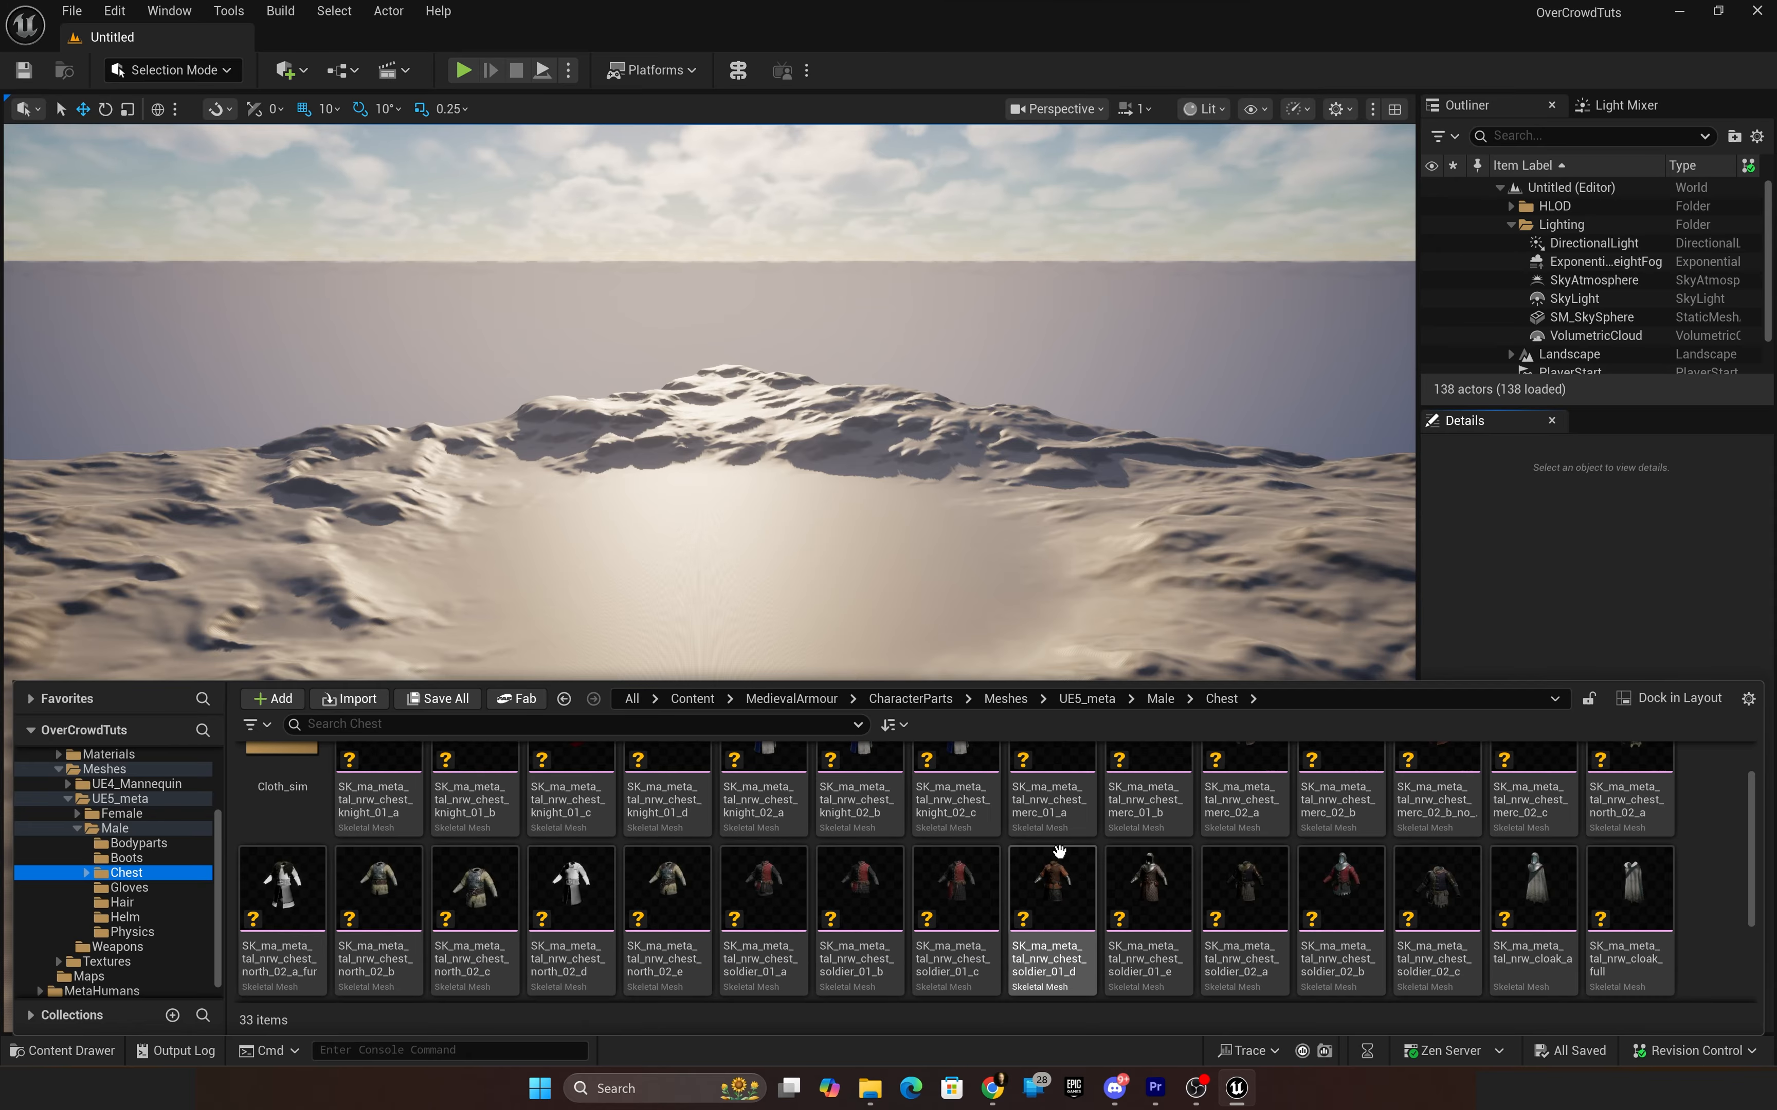
scroll(1307, 863, "down", 1)
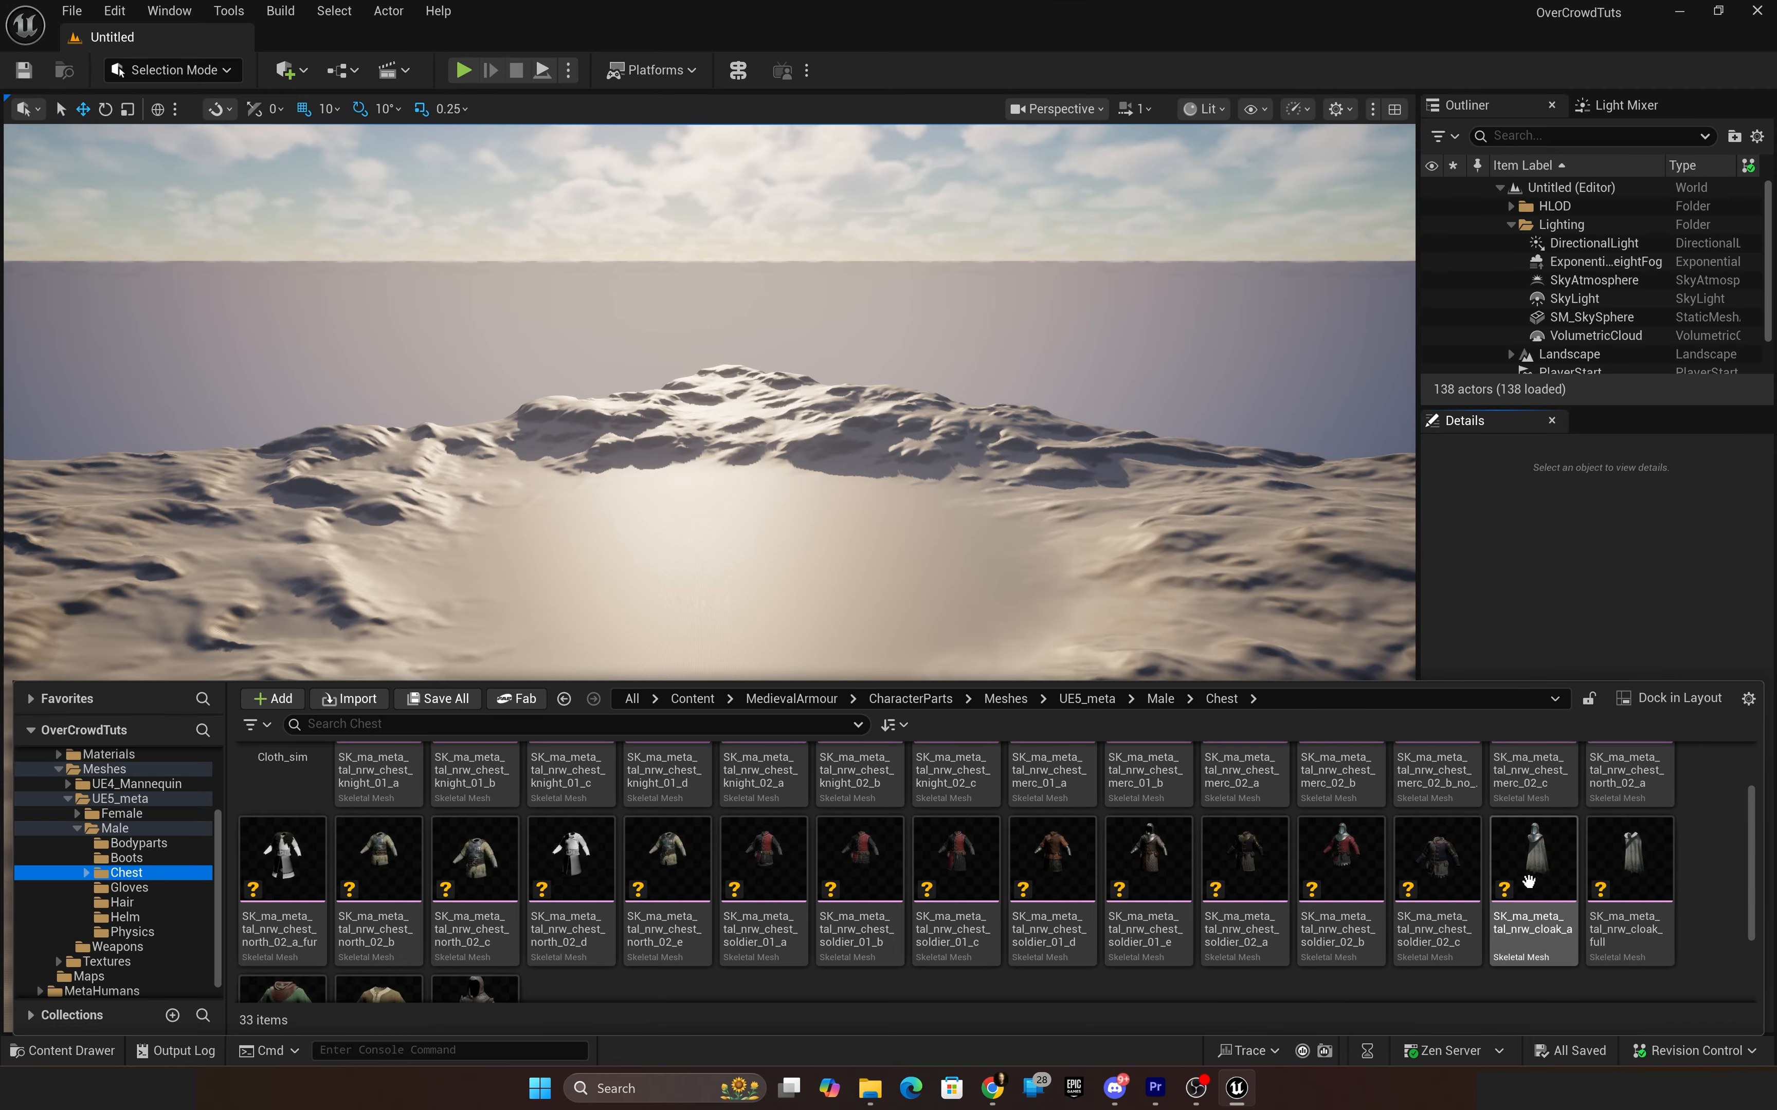
scroll(1468, 874, "up", 1)
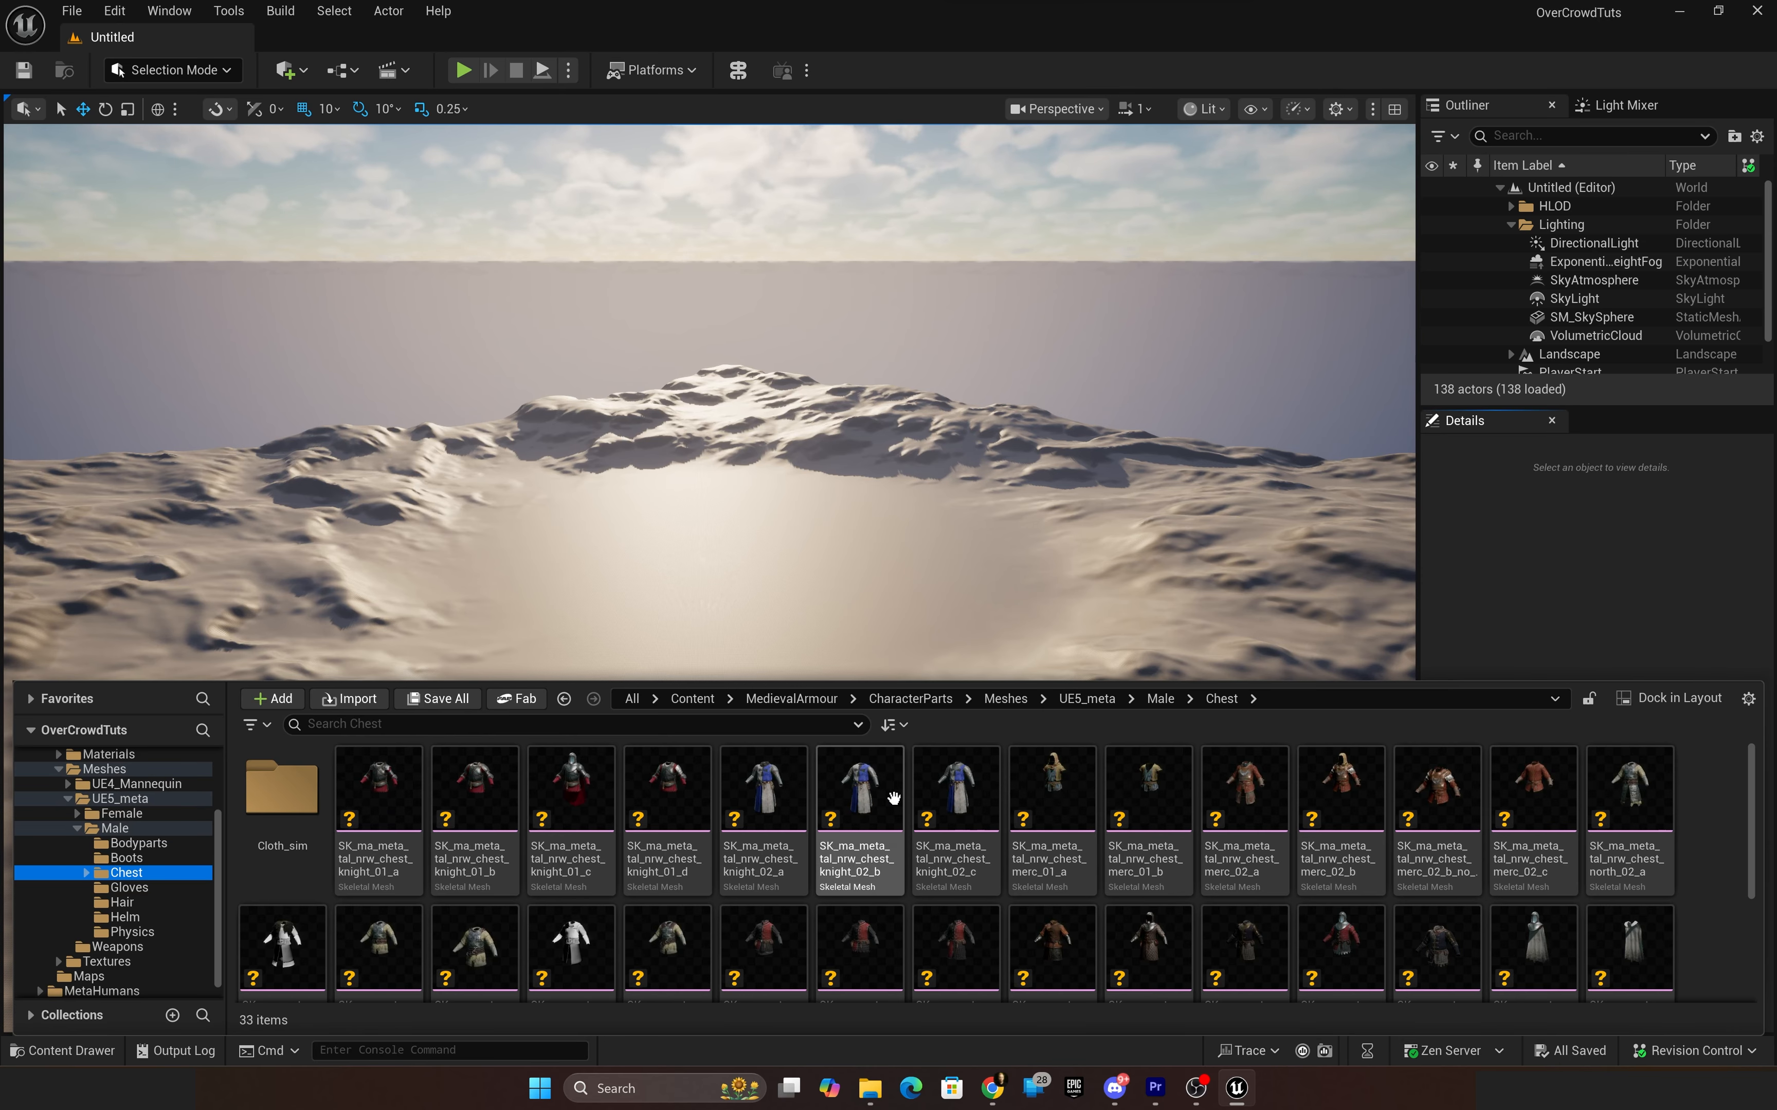
mouse_move(867, 809)
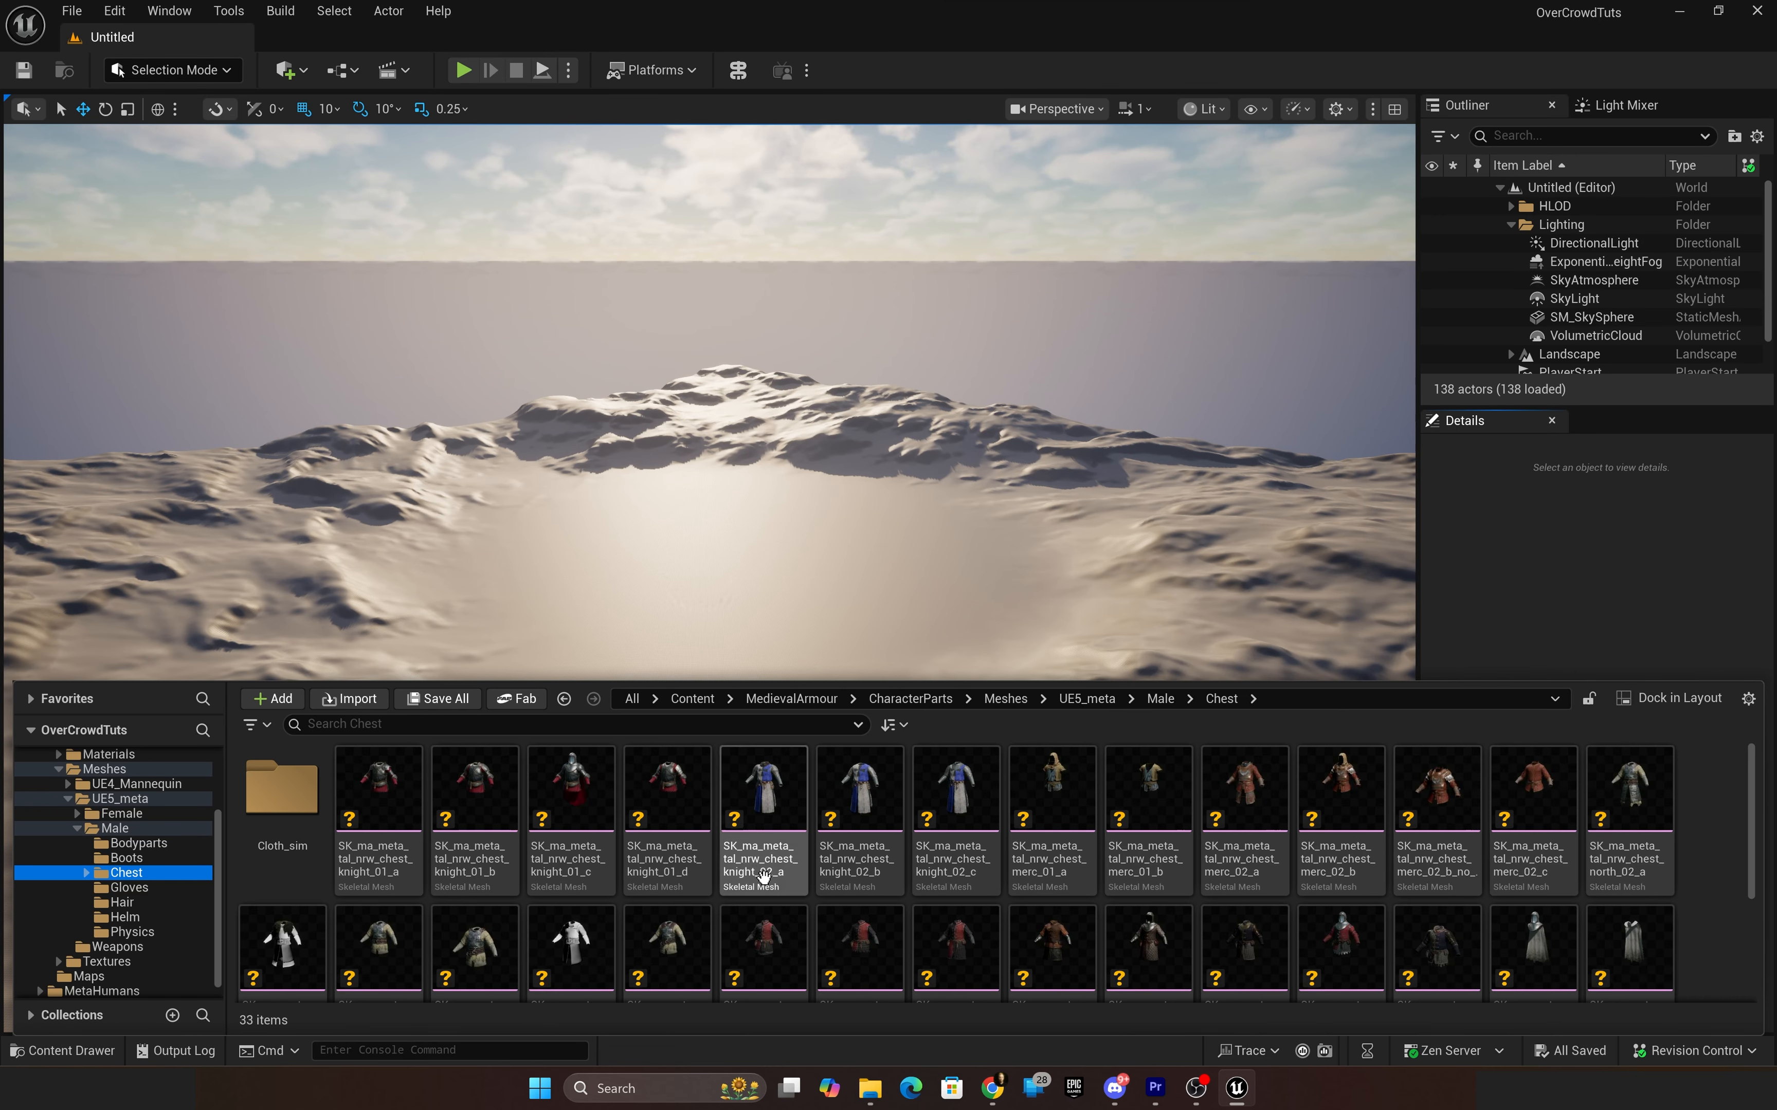
Step: Select chest meshes knight_01_a/b/d, knight_02_a/b/c, merc_01_b, merc_02_c, north_02_a/b/c/e, soldier_01_a/b/c/d, soldier_02_a, and the green and brown tunics in the last row
left_click(379, 788)
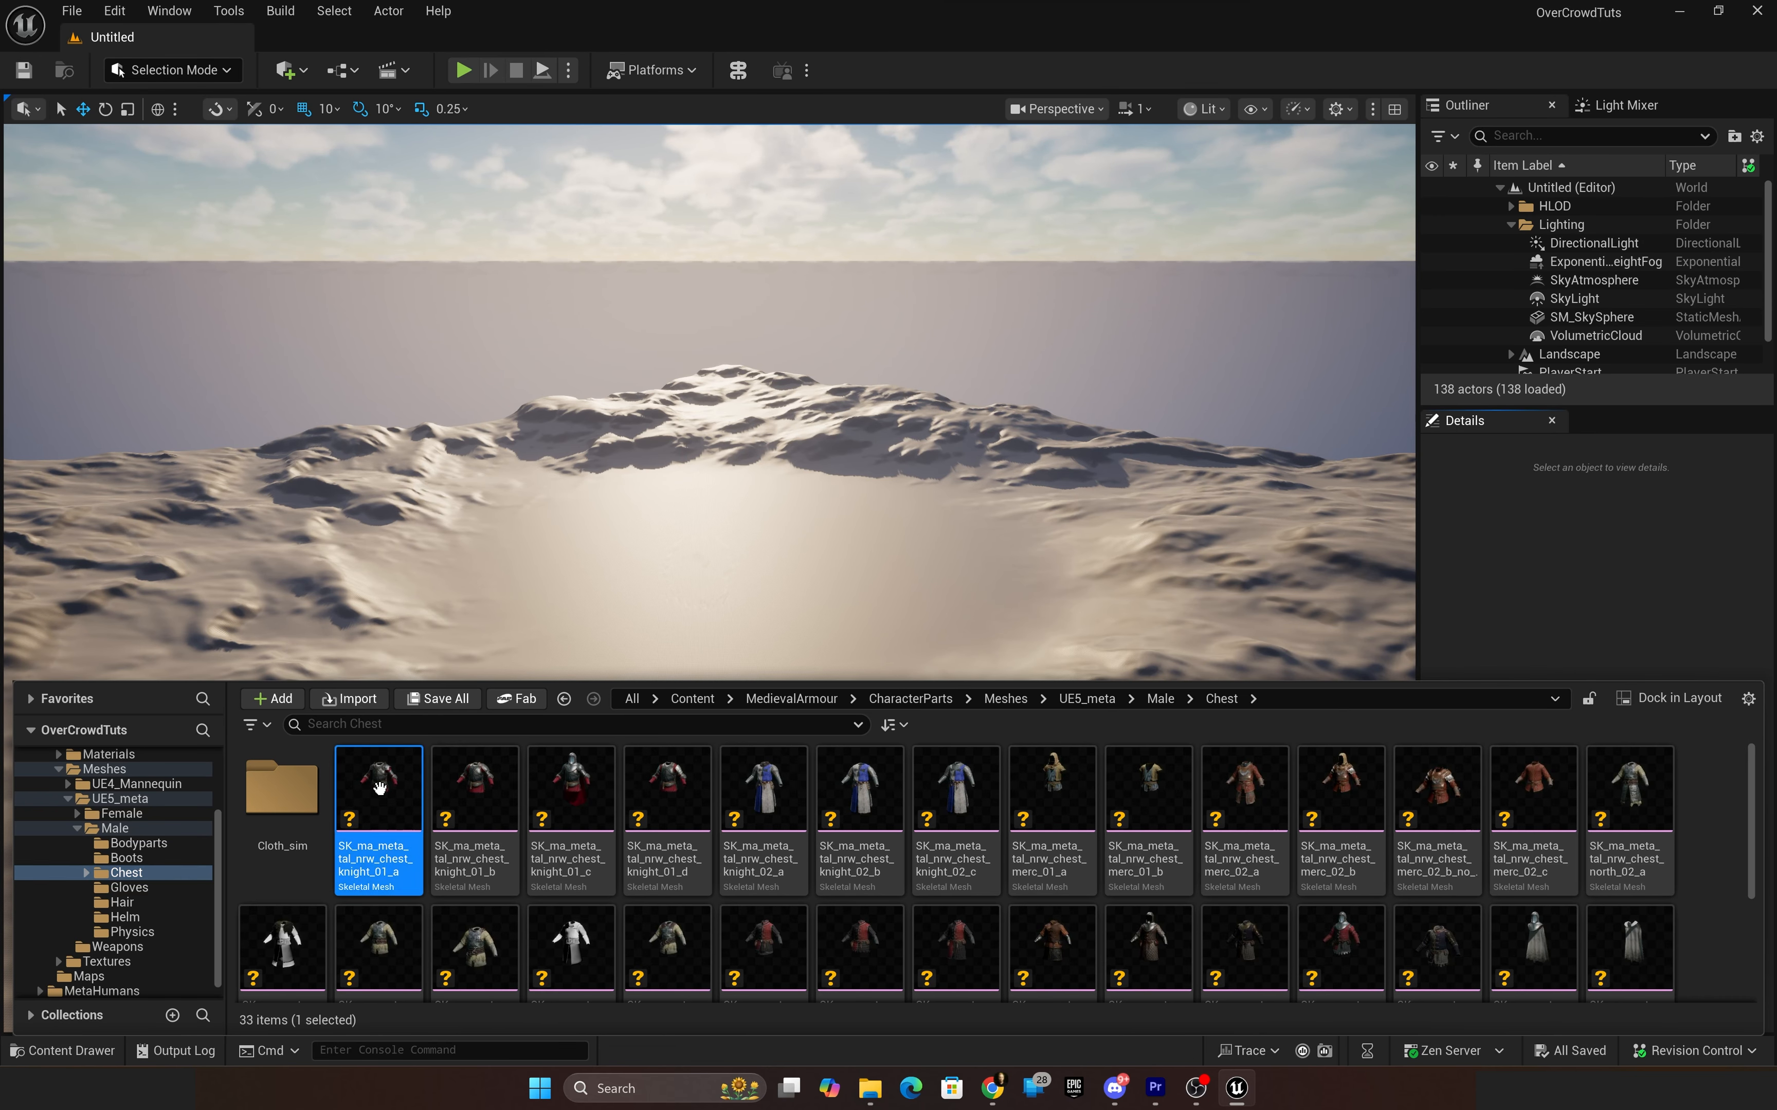
left_click(474, 781, "ctrl")
left_click(652, 791, "ctrl")
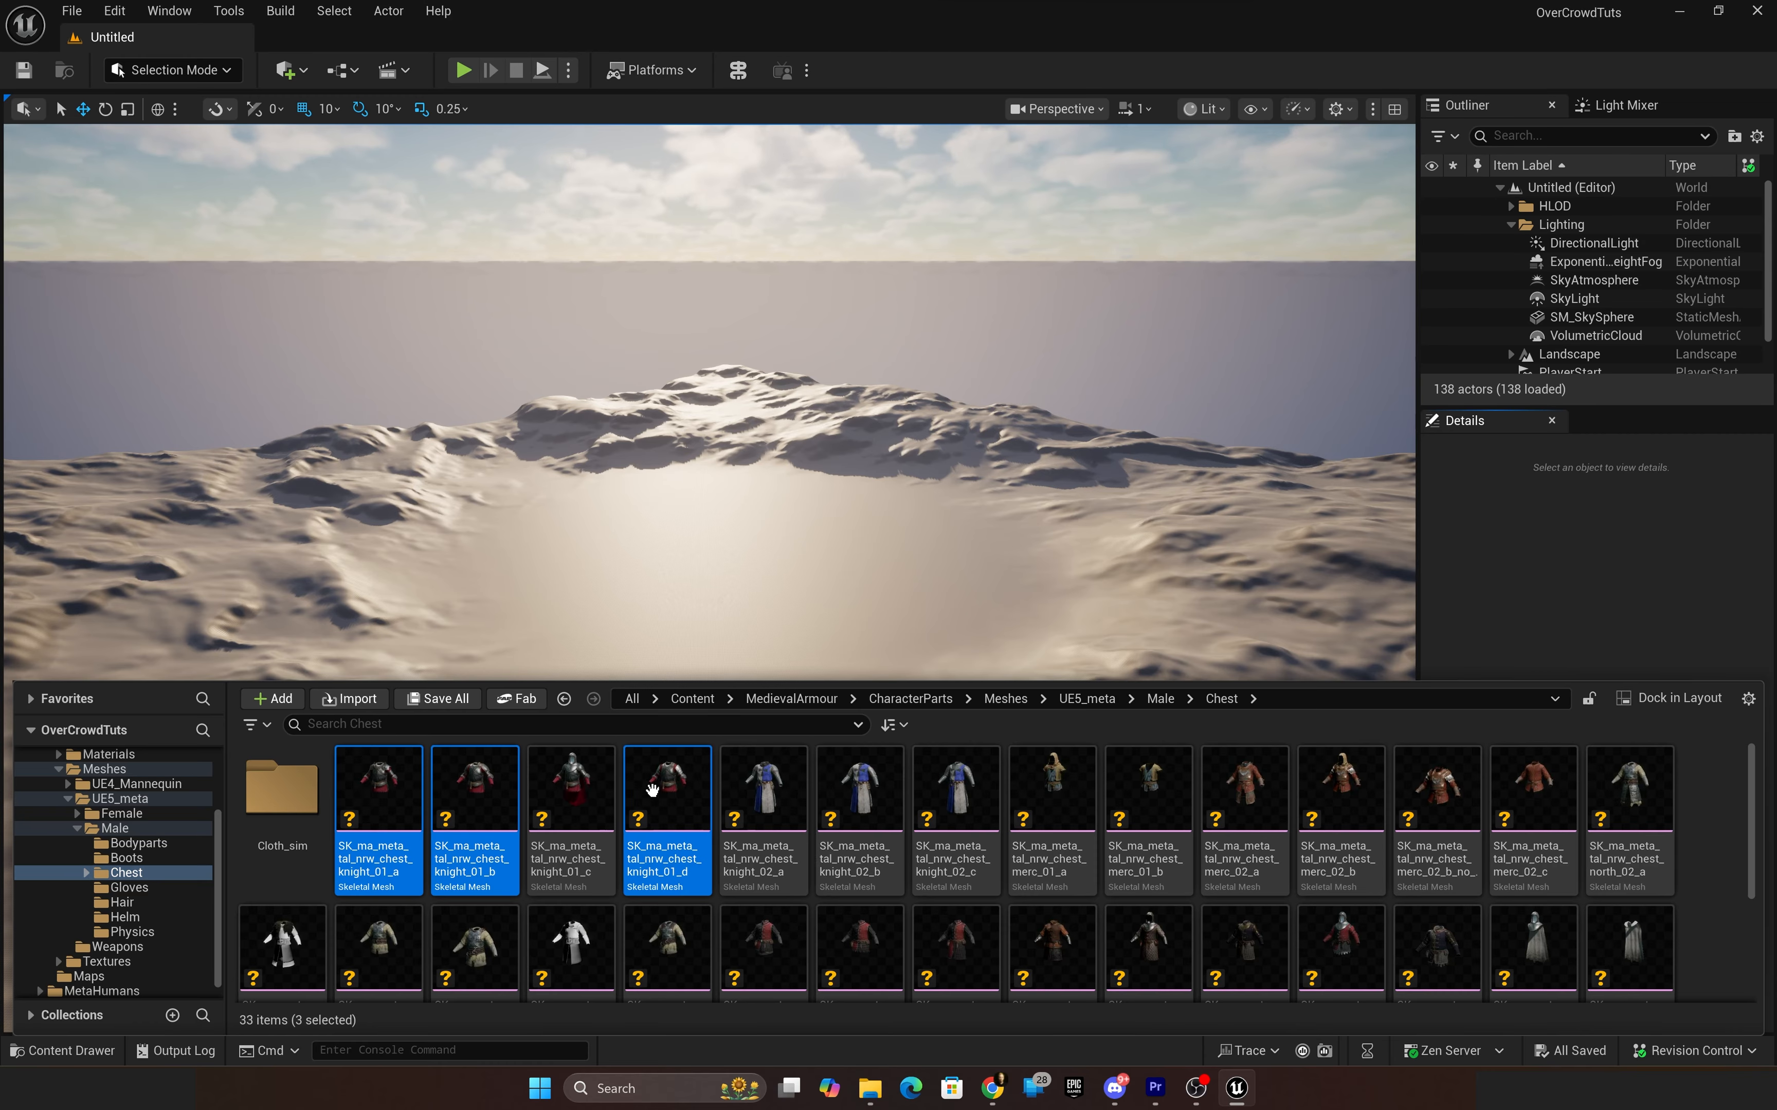
left_click(764, 784, "ctrl")
left_click(852, 785, "ctrl")
left_click(958, 777, "ctrl")
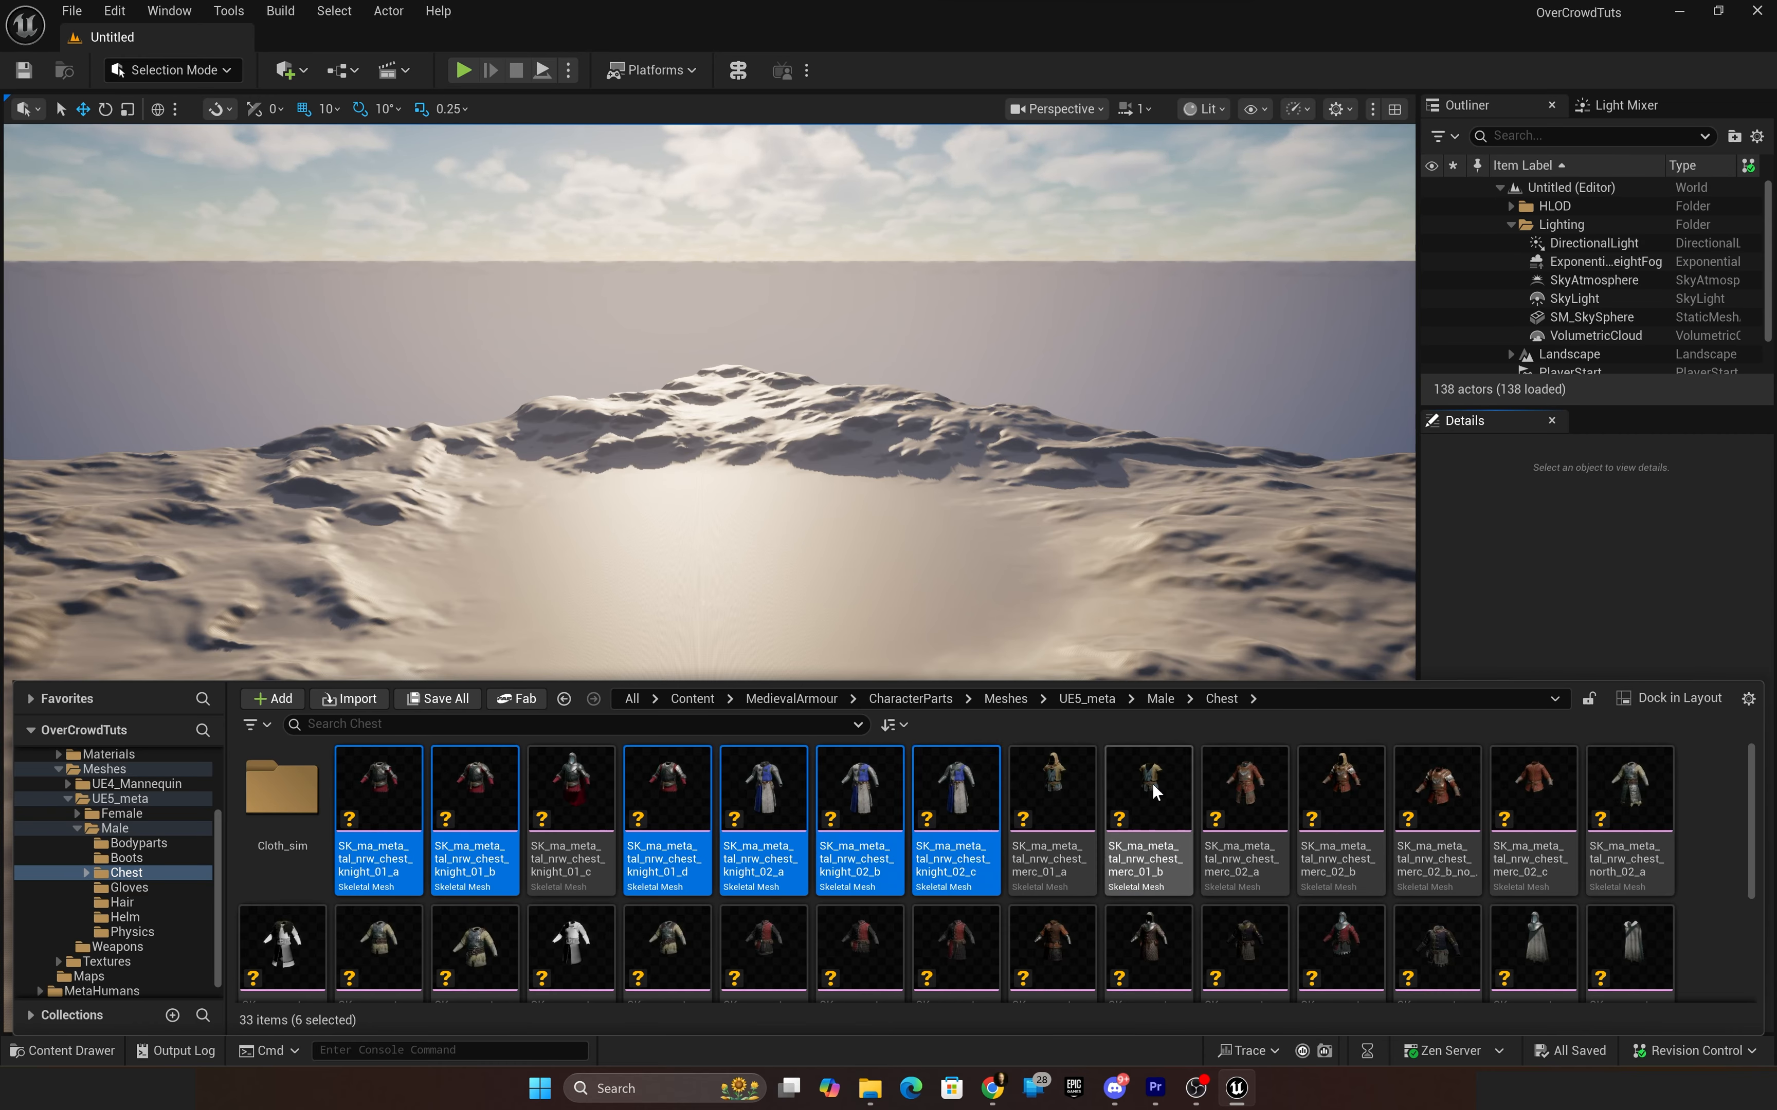
left_click(1151, 783, "ctrl")
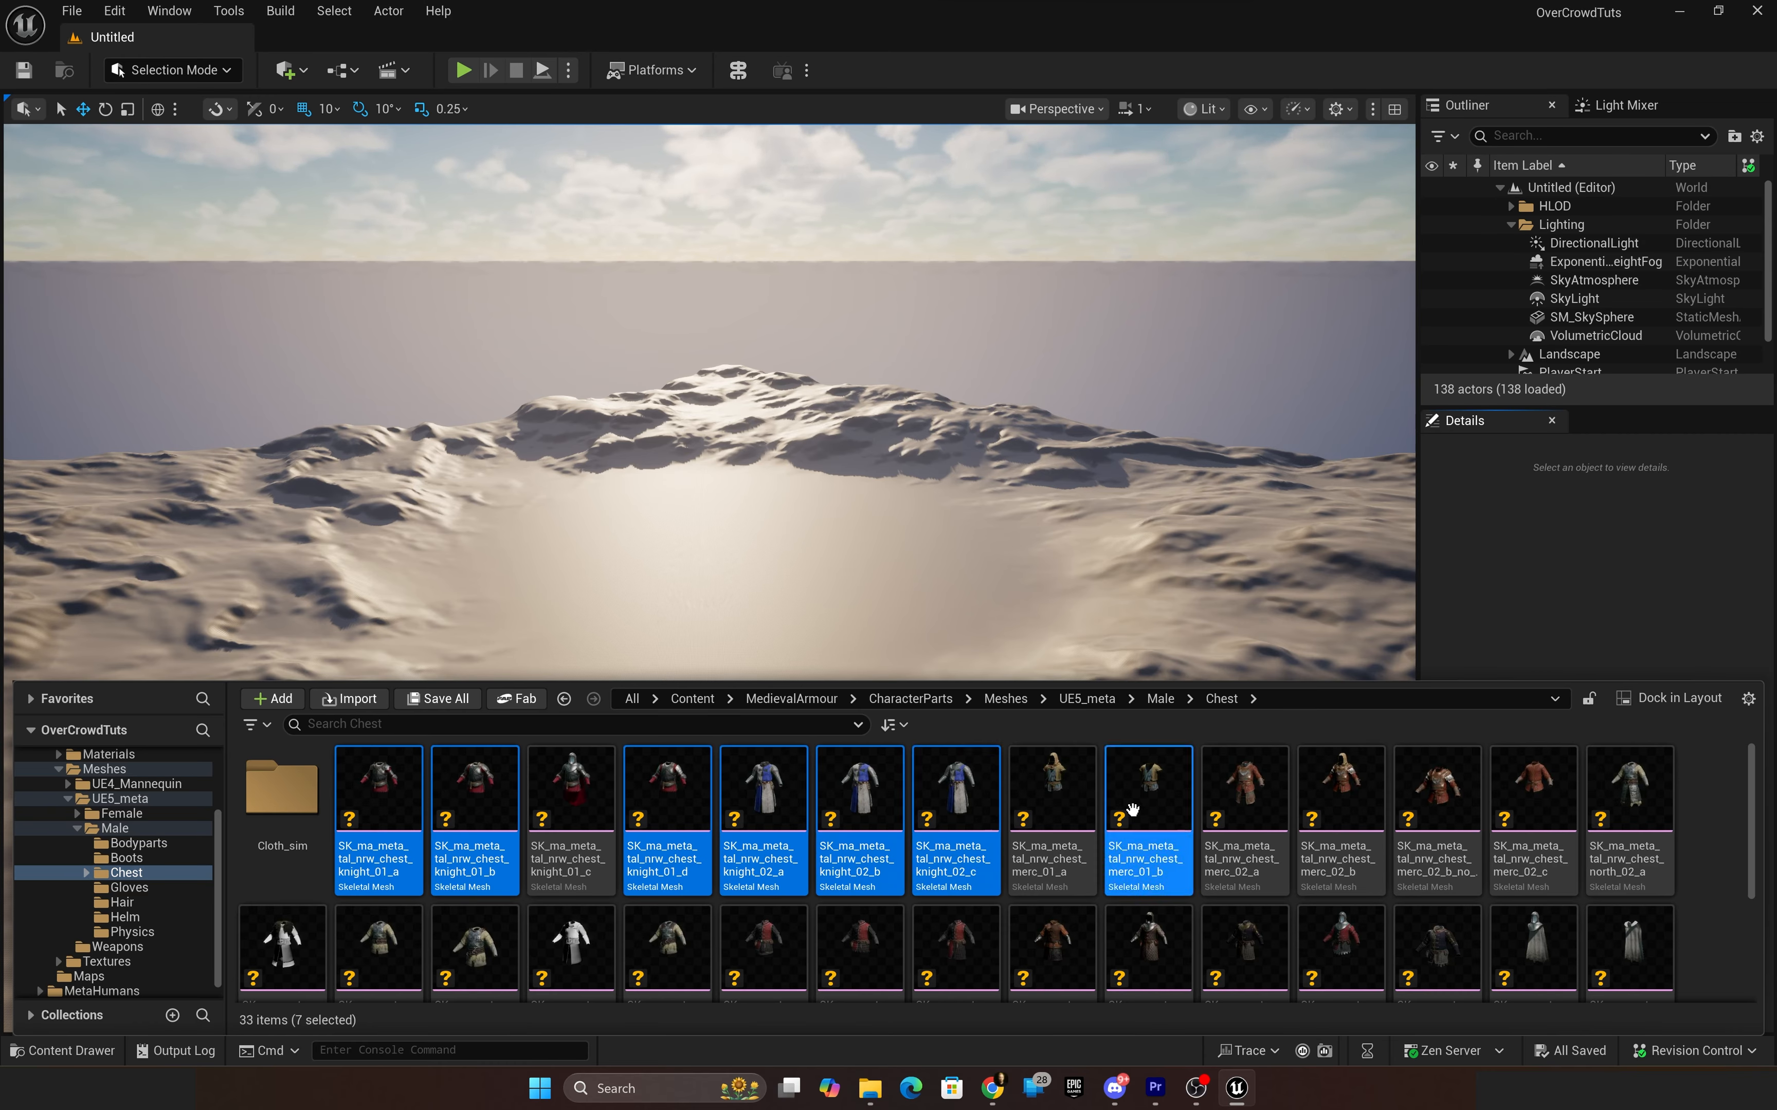
left_click(1496, 788, "ctrl")
left_click(1620, 780, "ctrl")
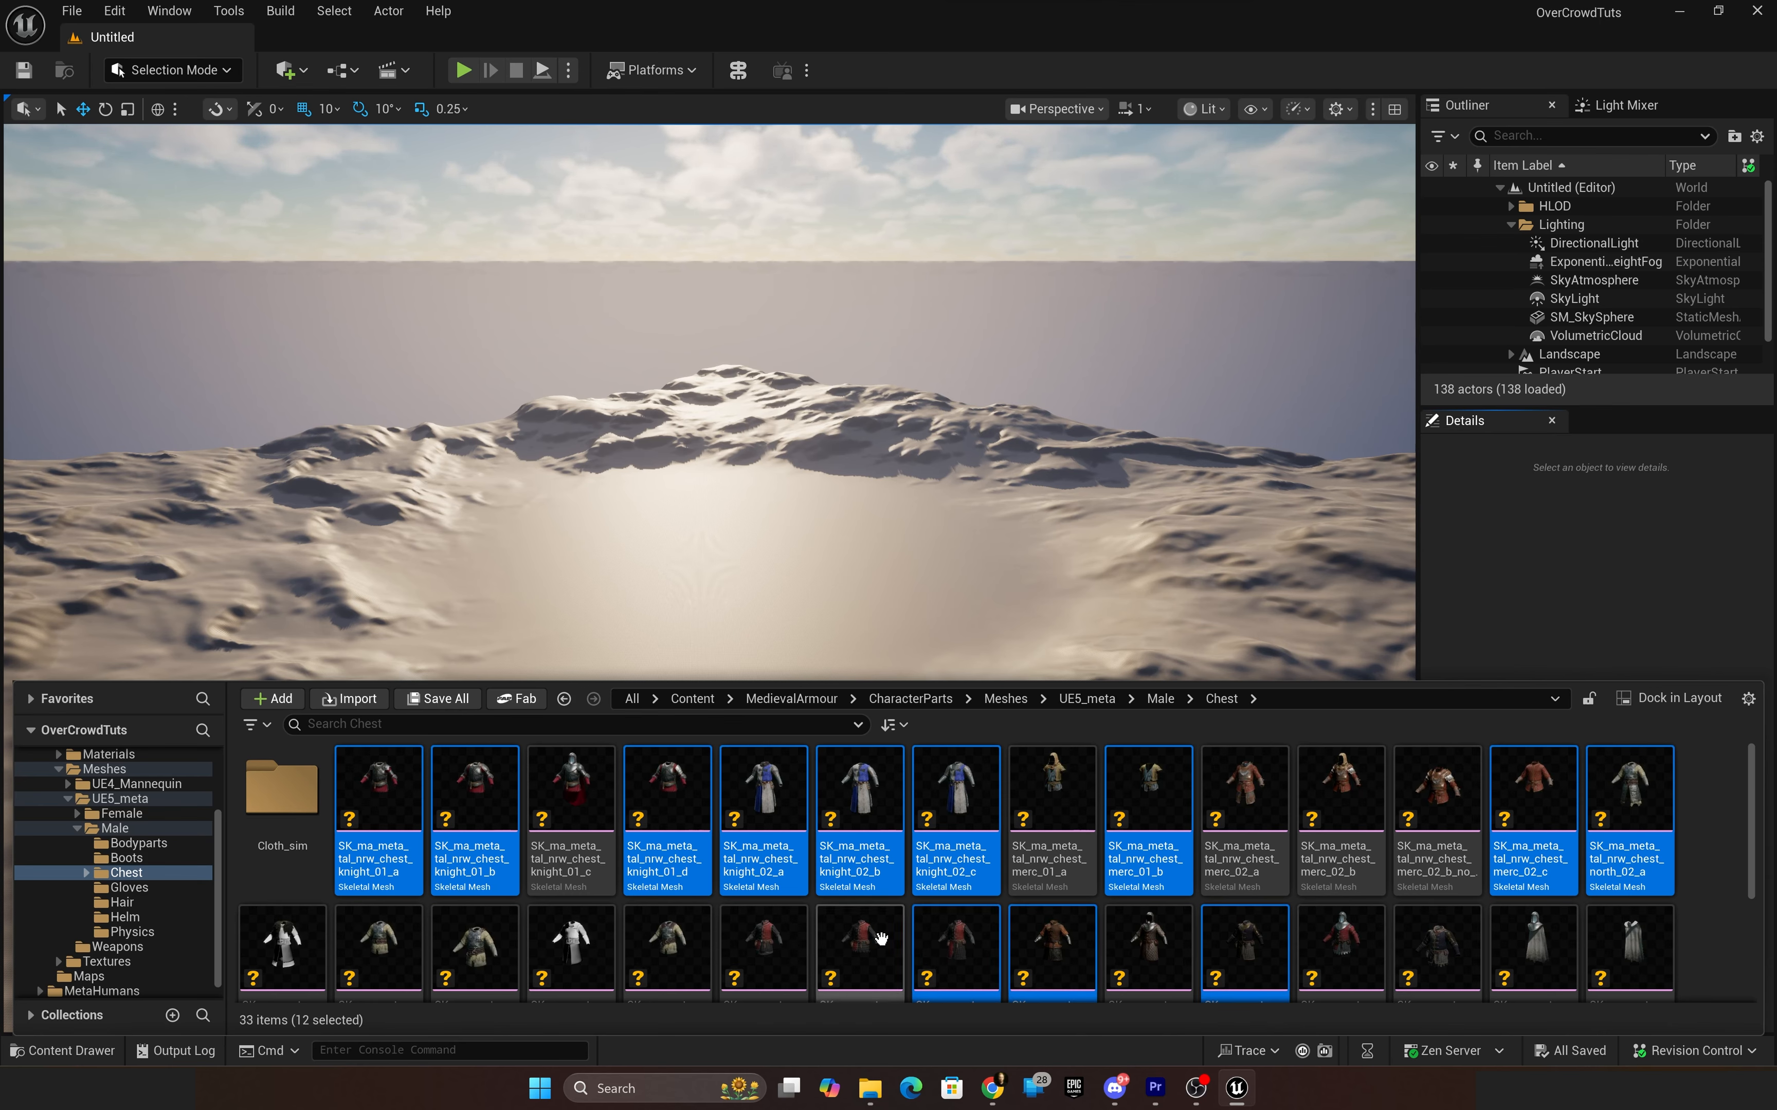
left_click(480, 945, "ctrl")
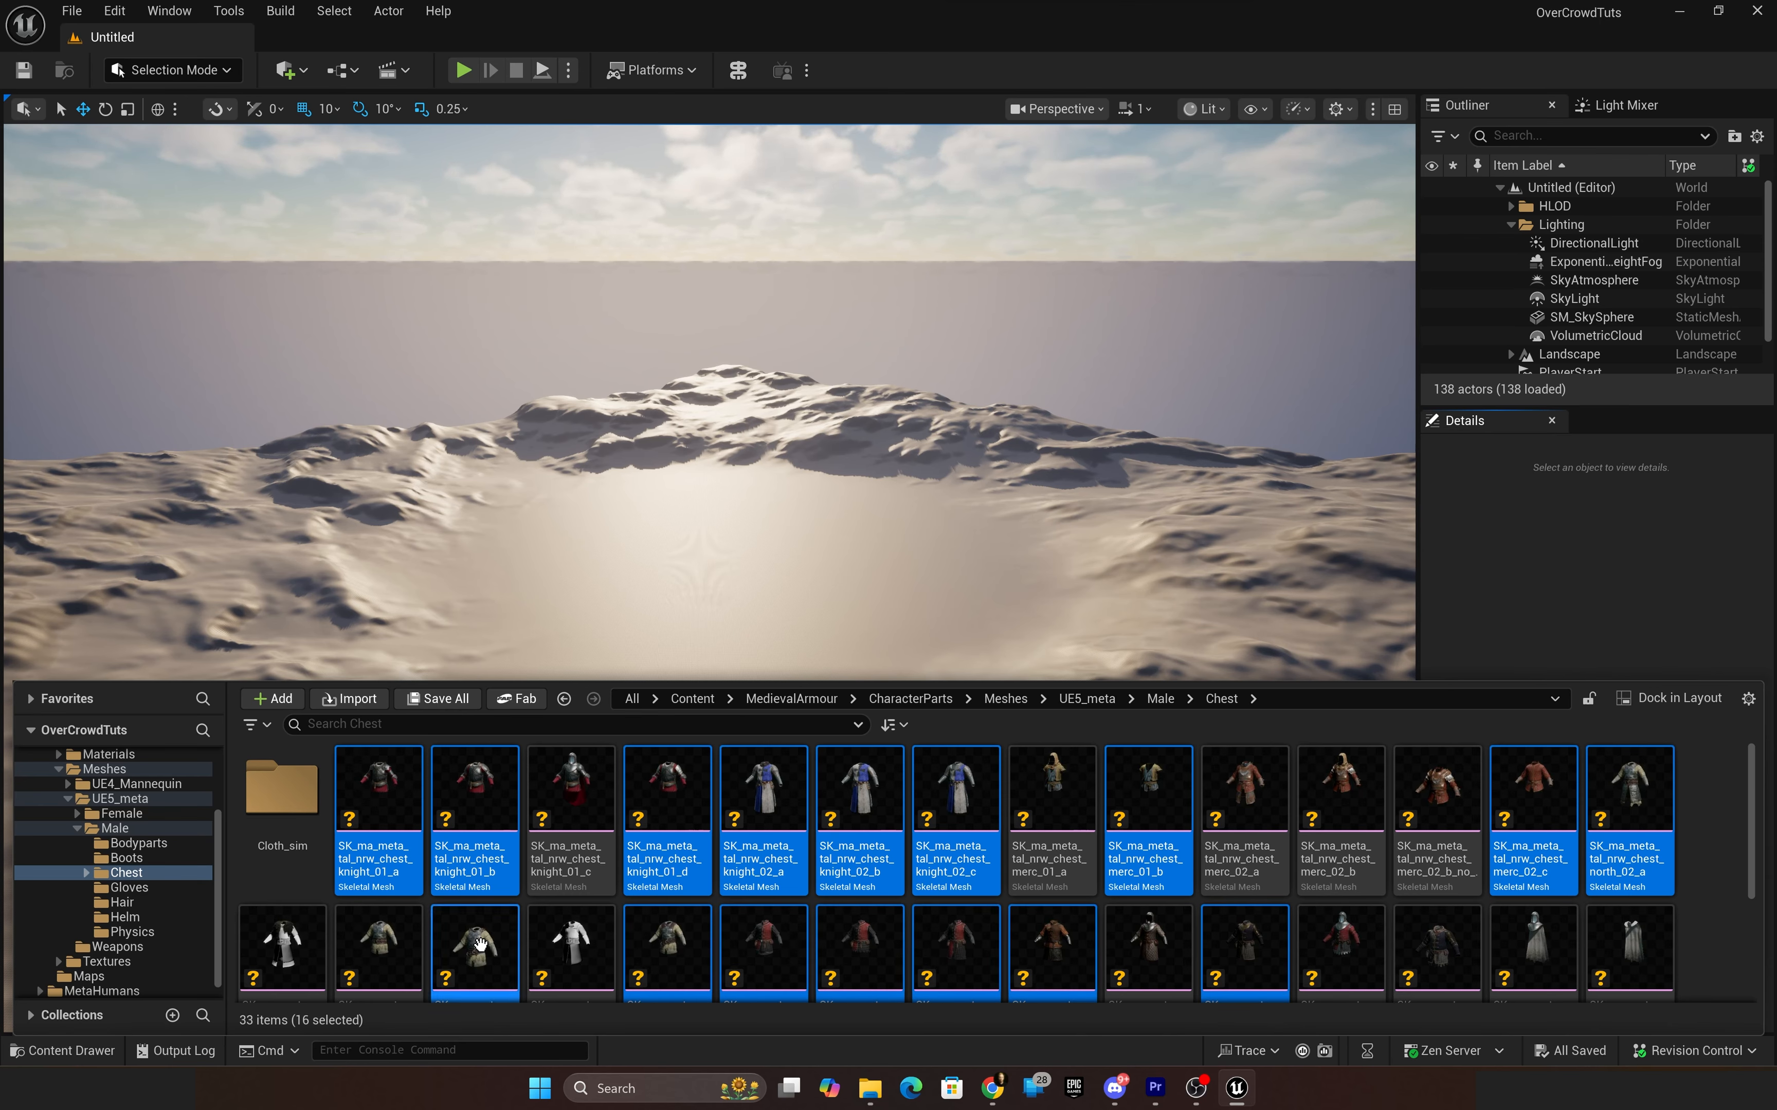
scroll(628, 948, "down", 3)
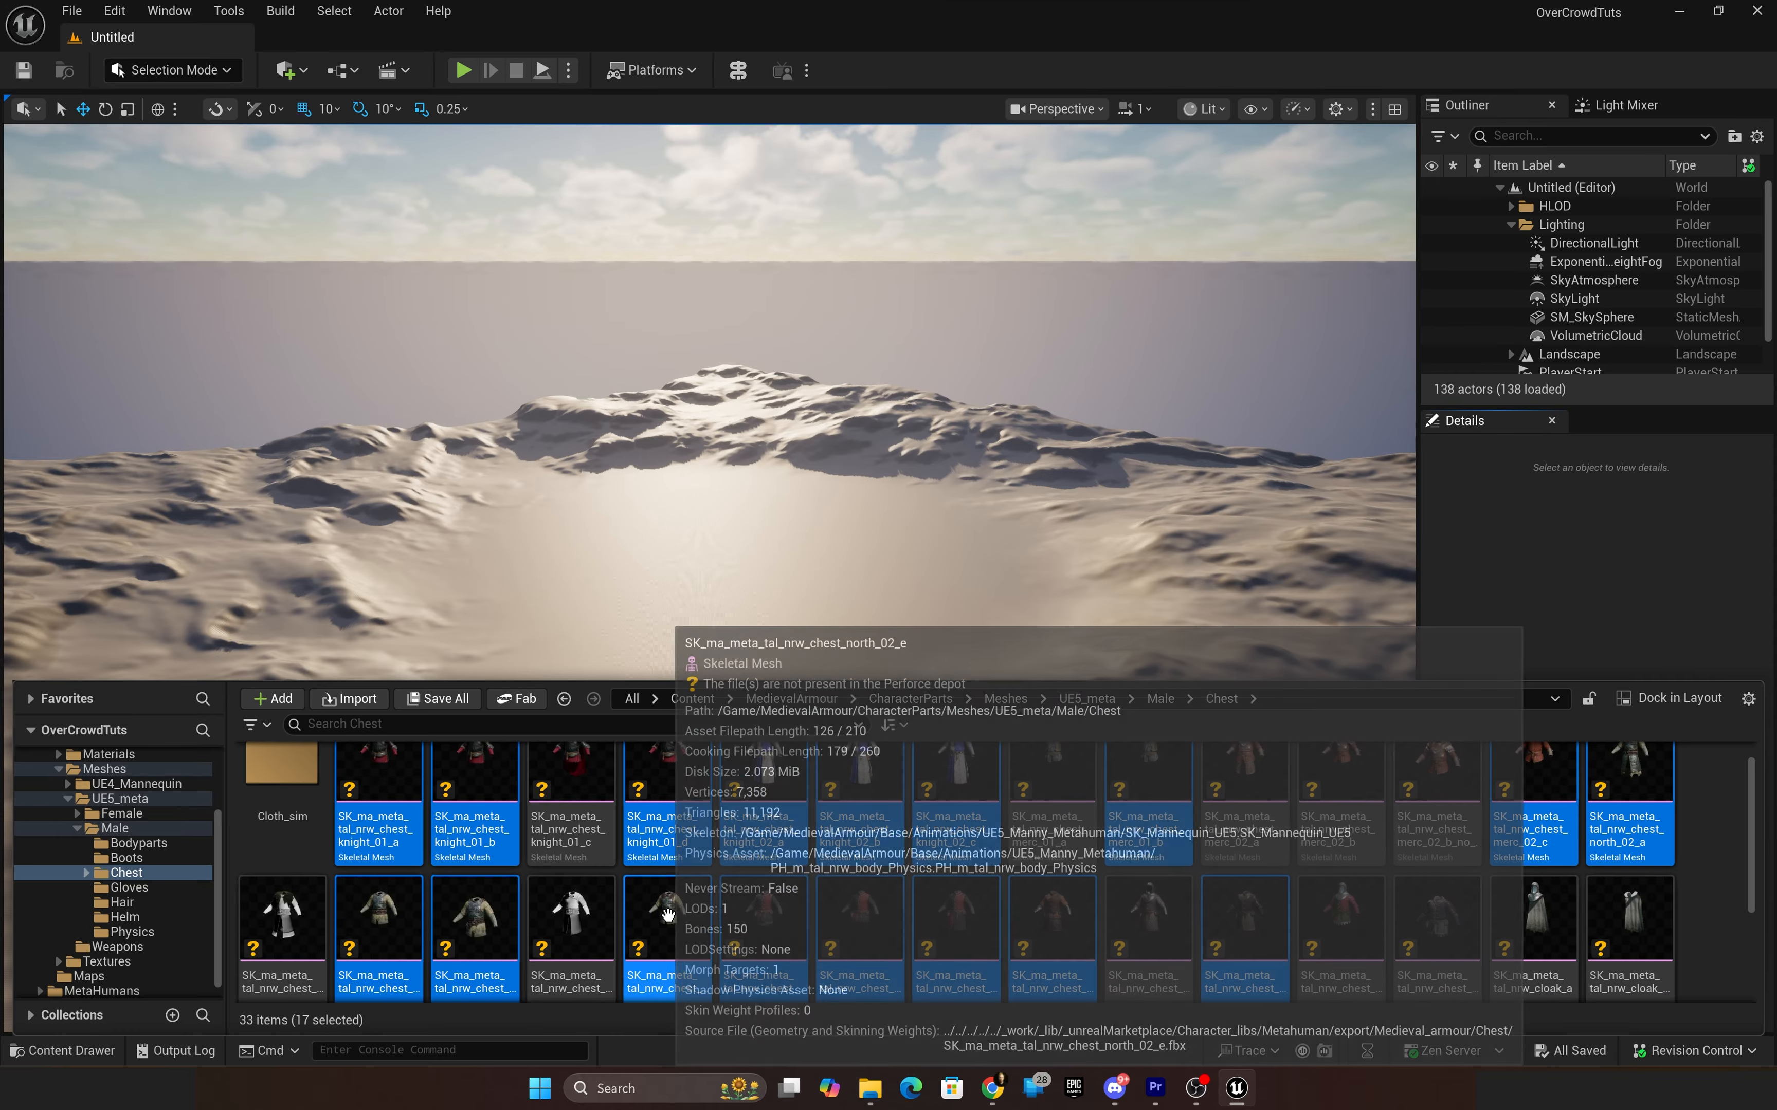
scroll(576, 843, "down", 2)
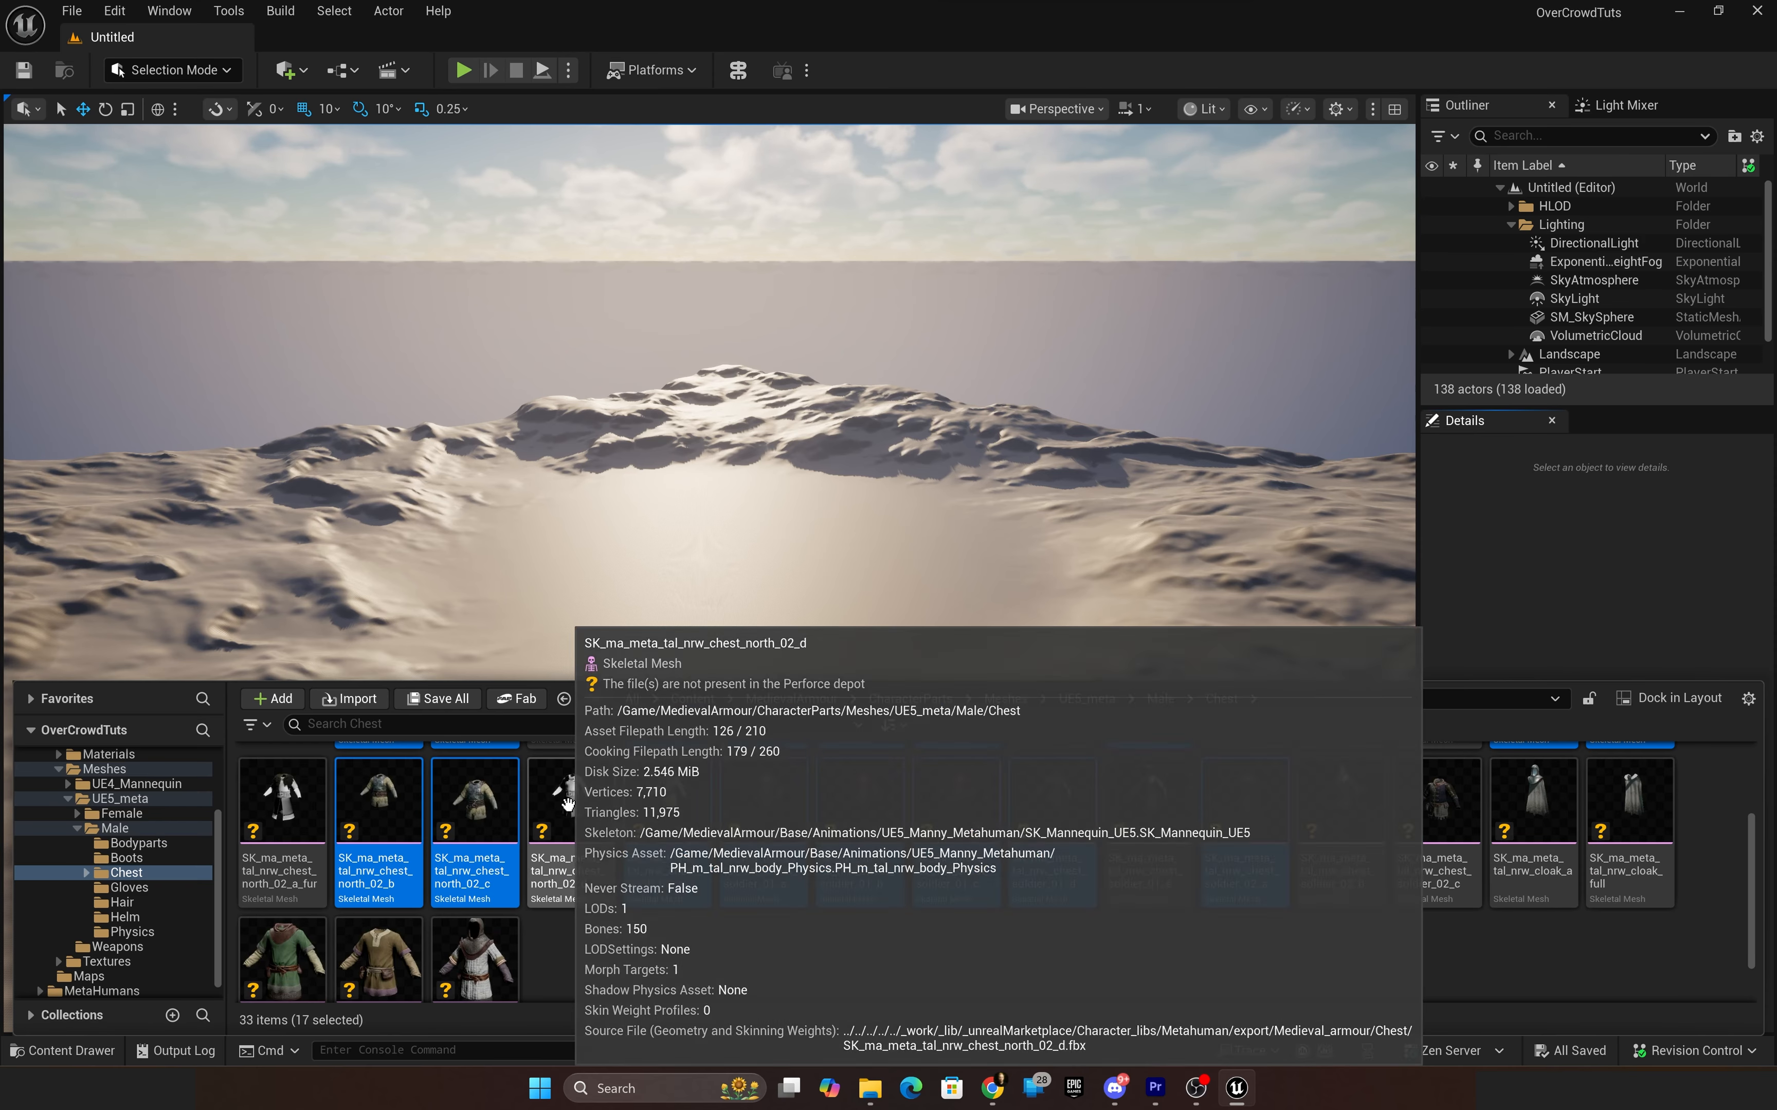
scroll(1332, 800, "up", 1)
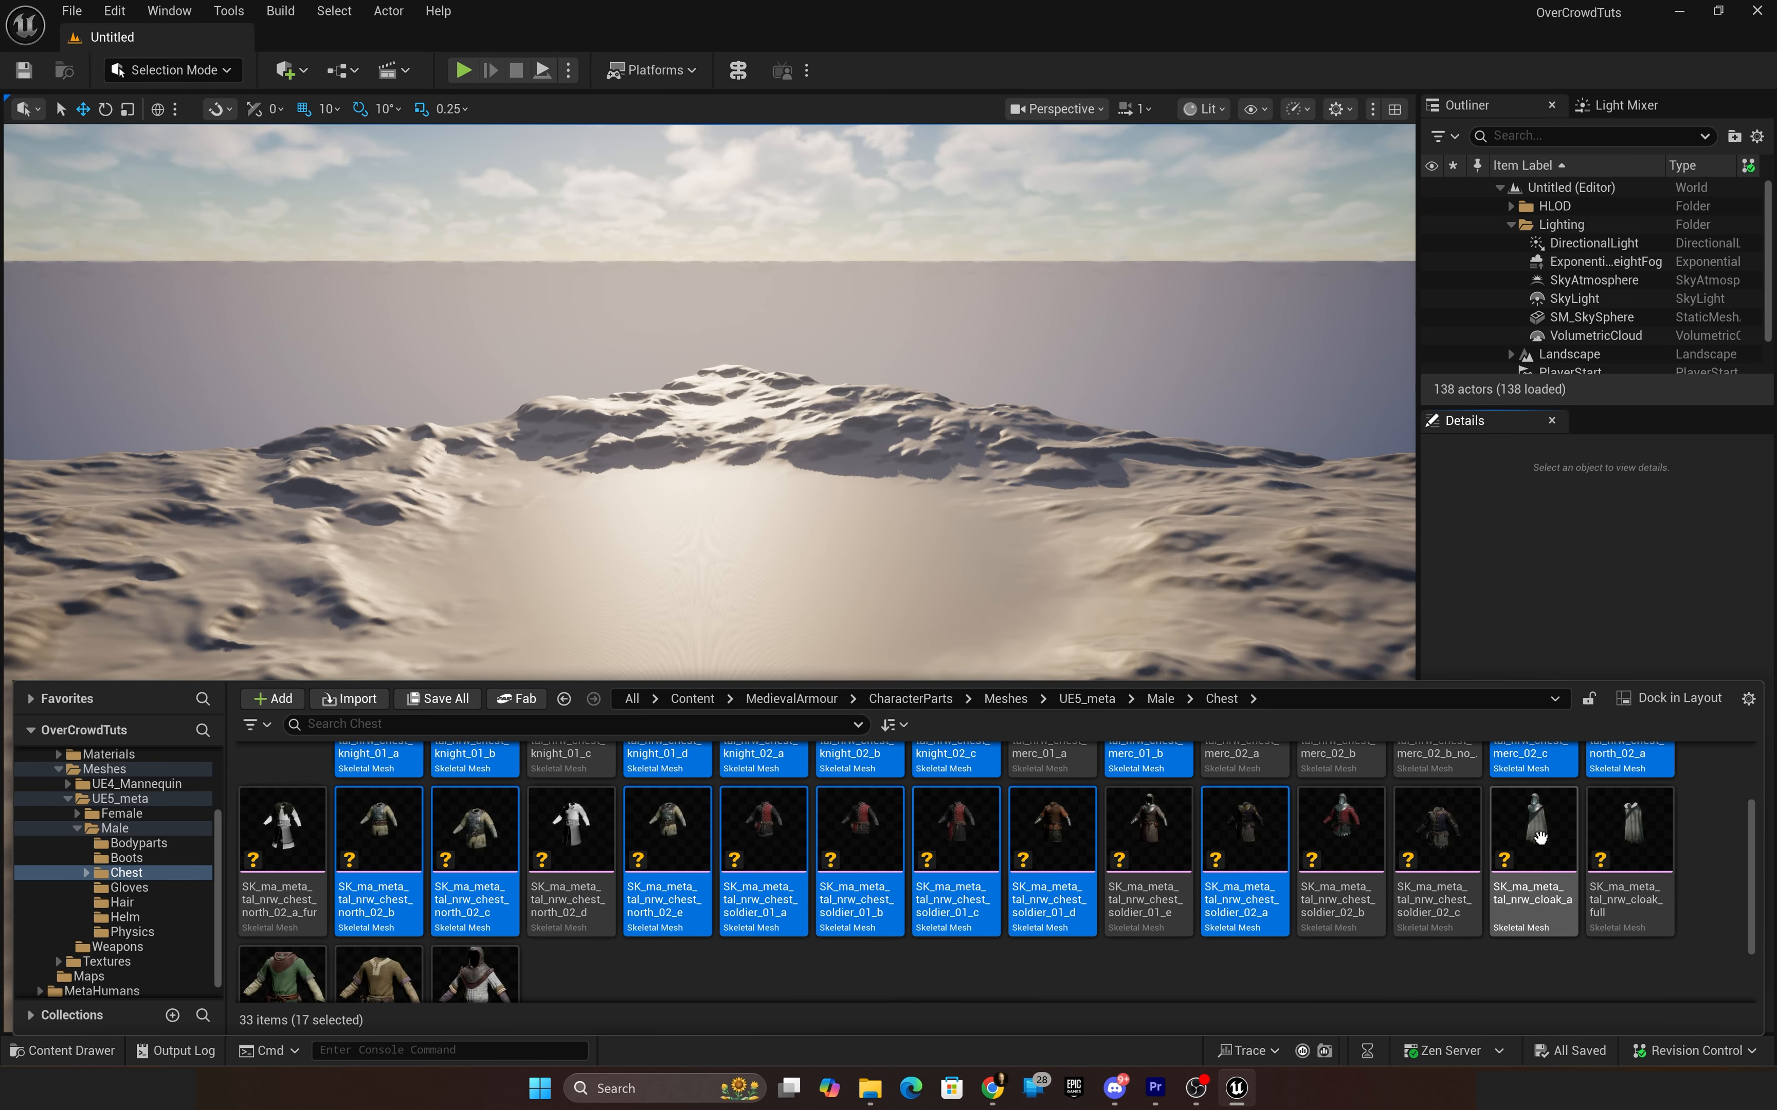
scroll(1062, 841, "down", 1)
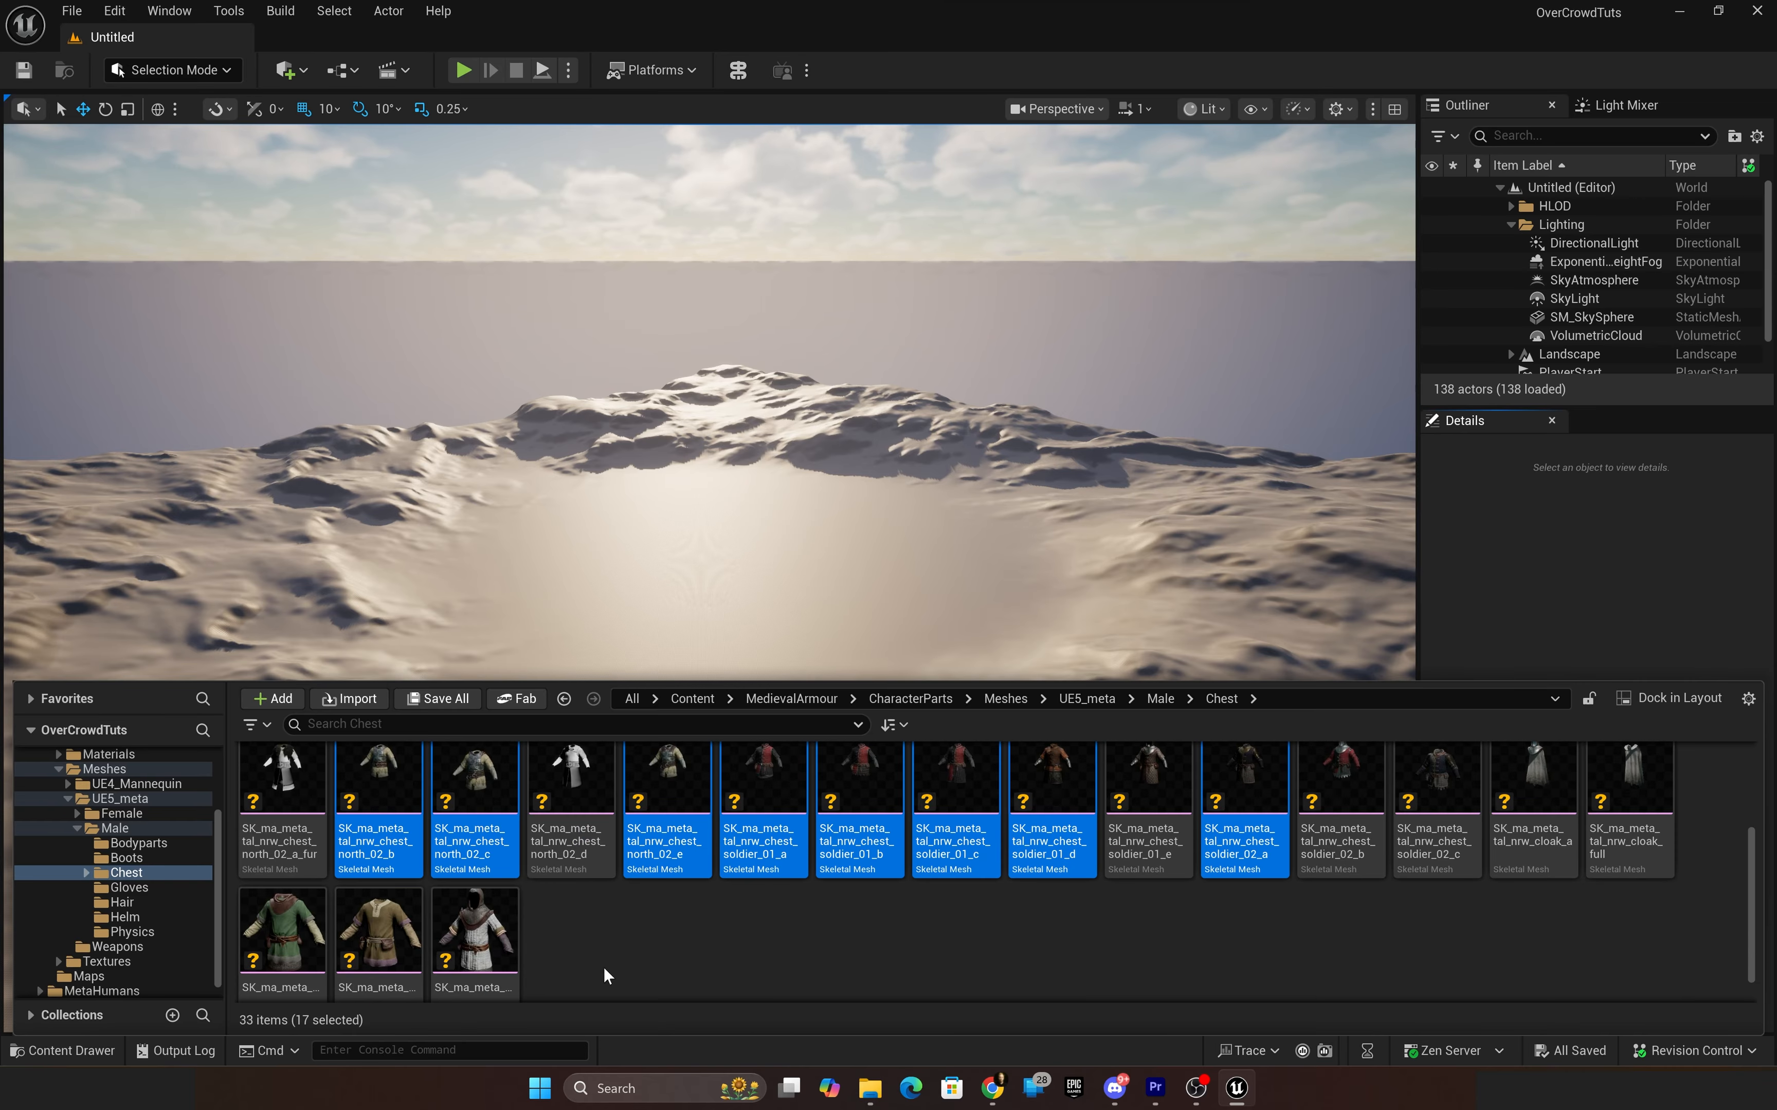
left_click(397, 933, "ctrl")
left_click(314, 928, "ctrl")
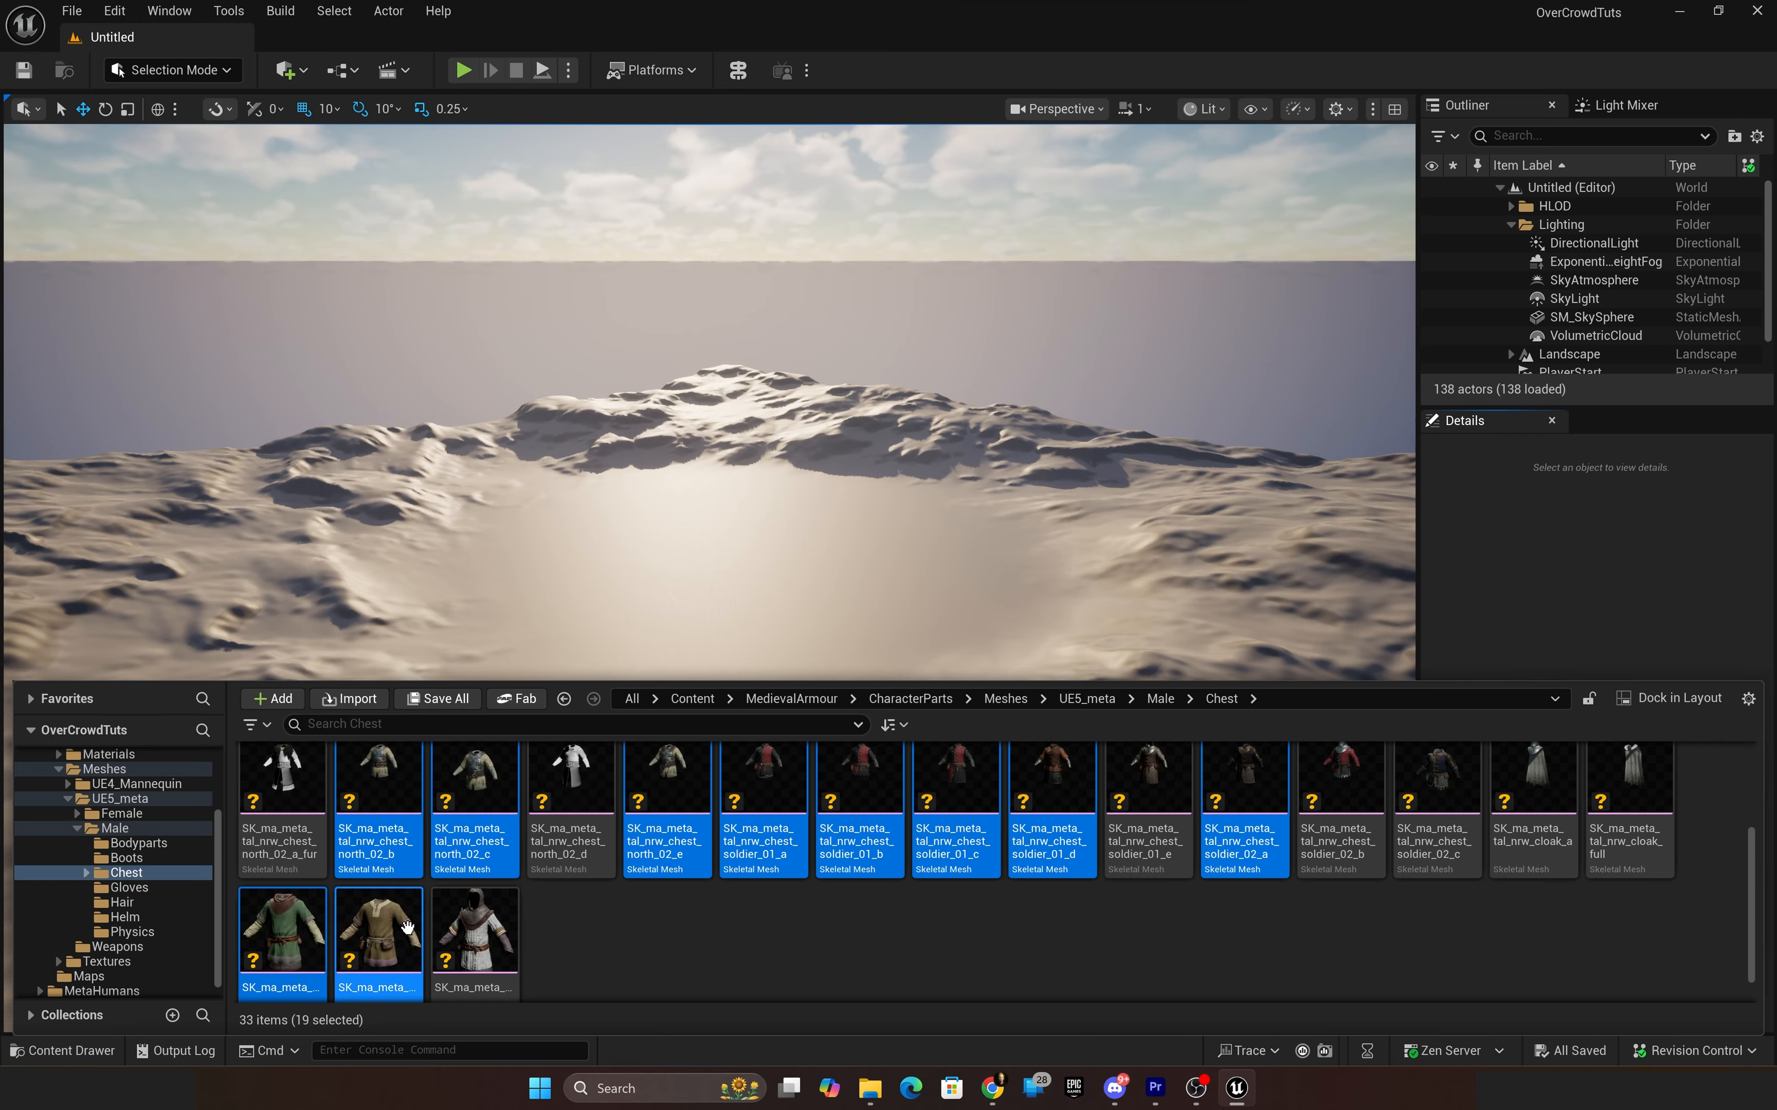
Step: Generate 5 LODs for the selected male chest meshes with the preset screen sizes and minimum vertices, and save all the modified meshes
right_click(384, 931)
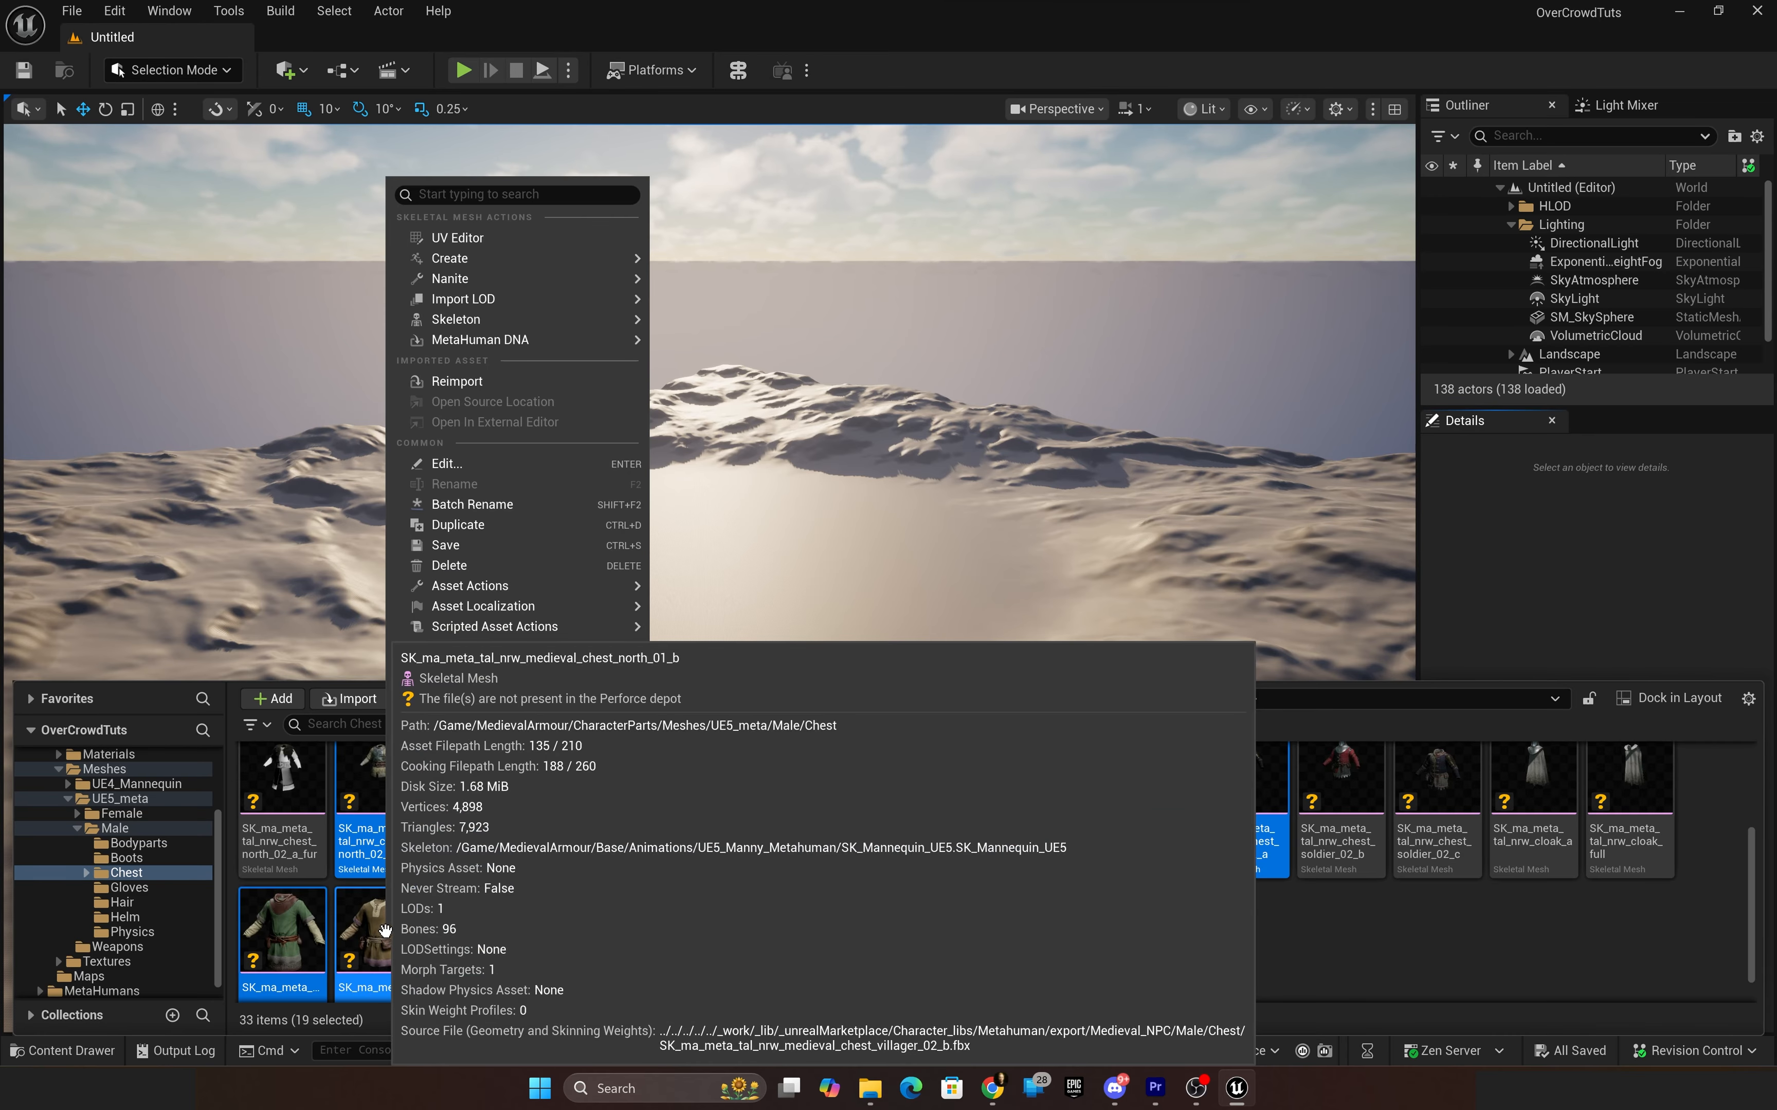
mouse_move(555, 627)
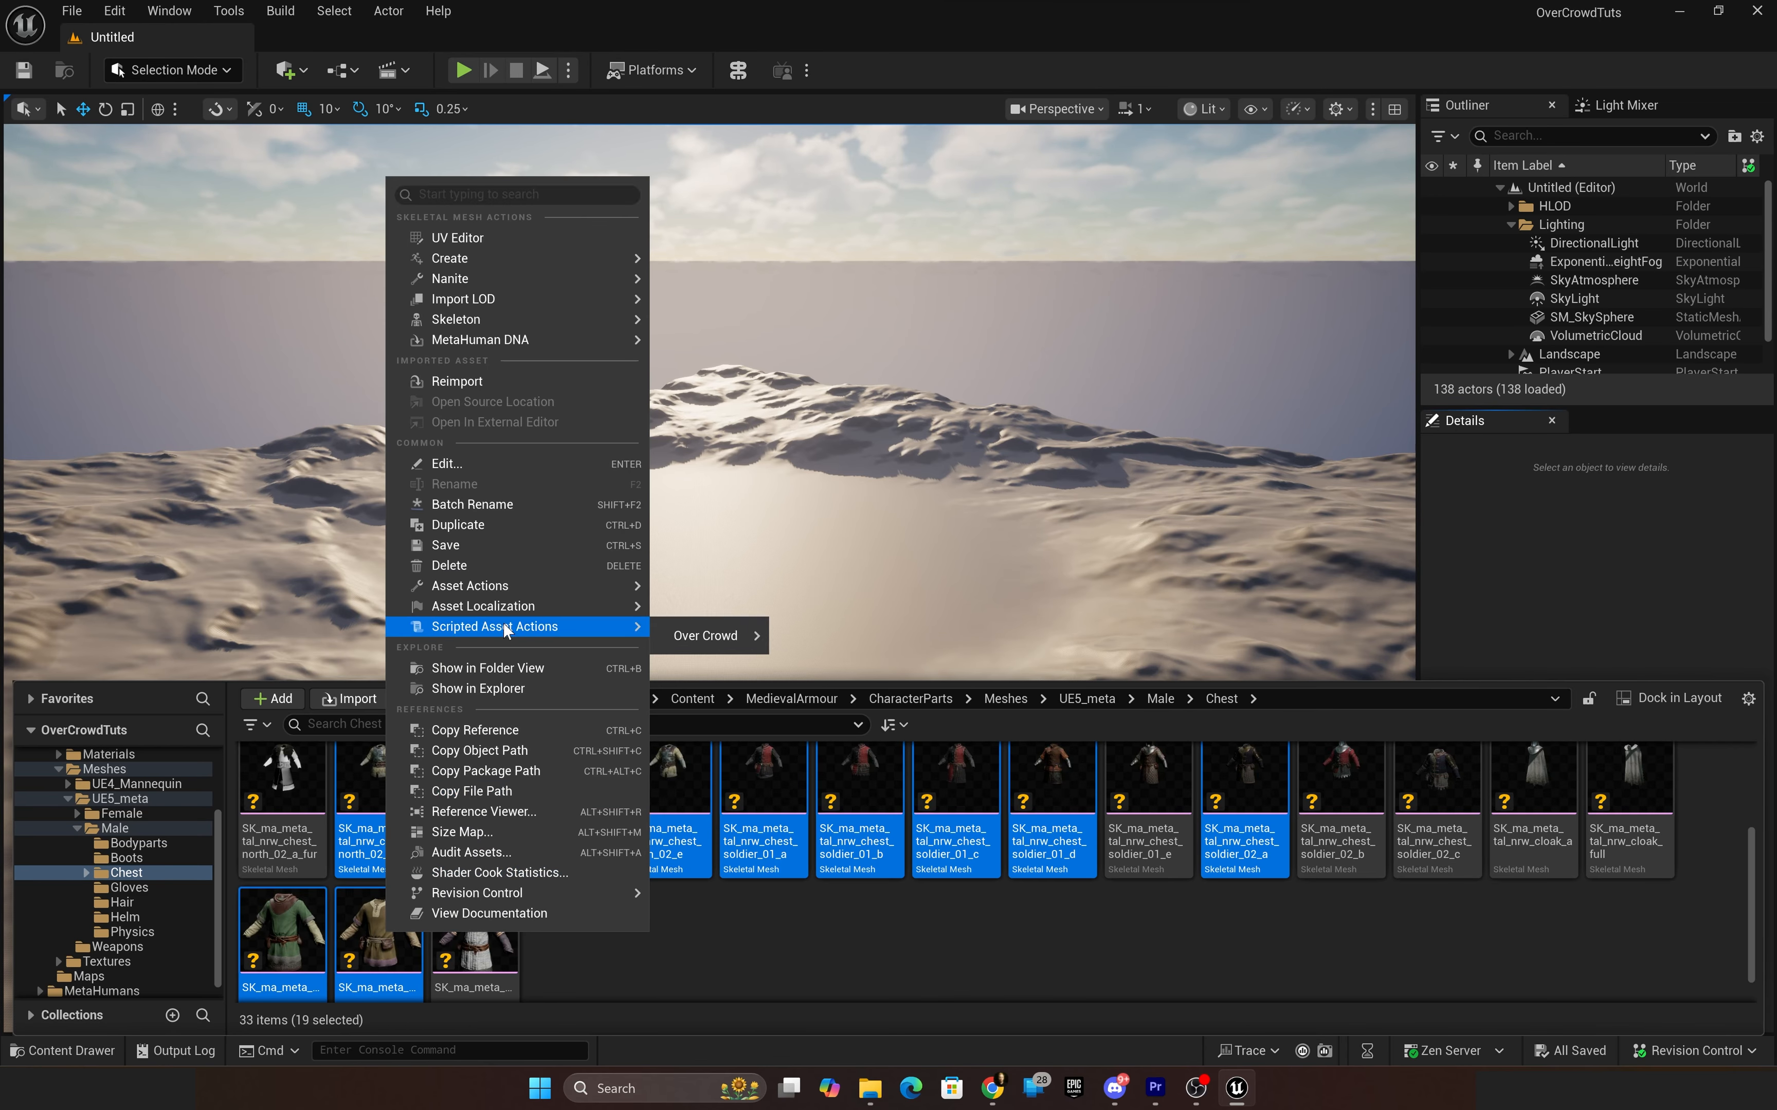
mouse_move(704, 636)
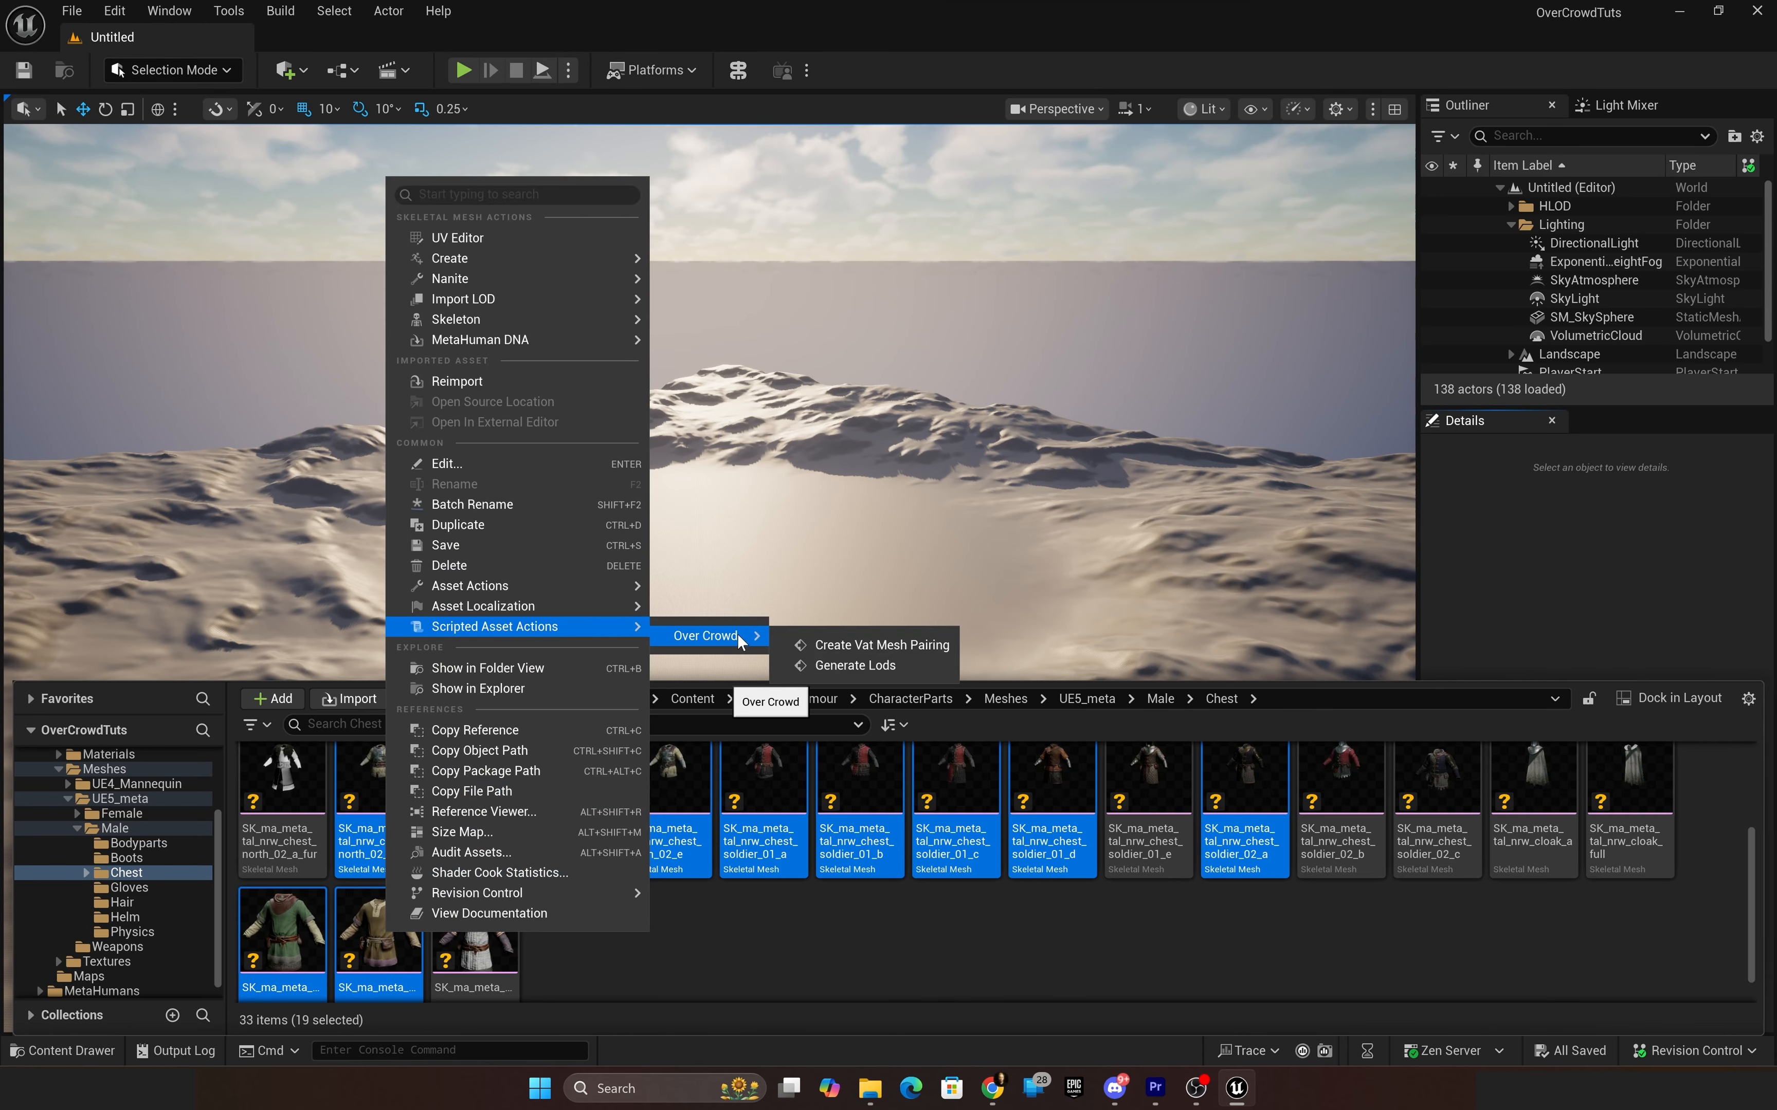
left_click(882, 666)
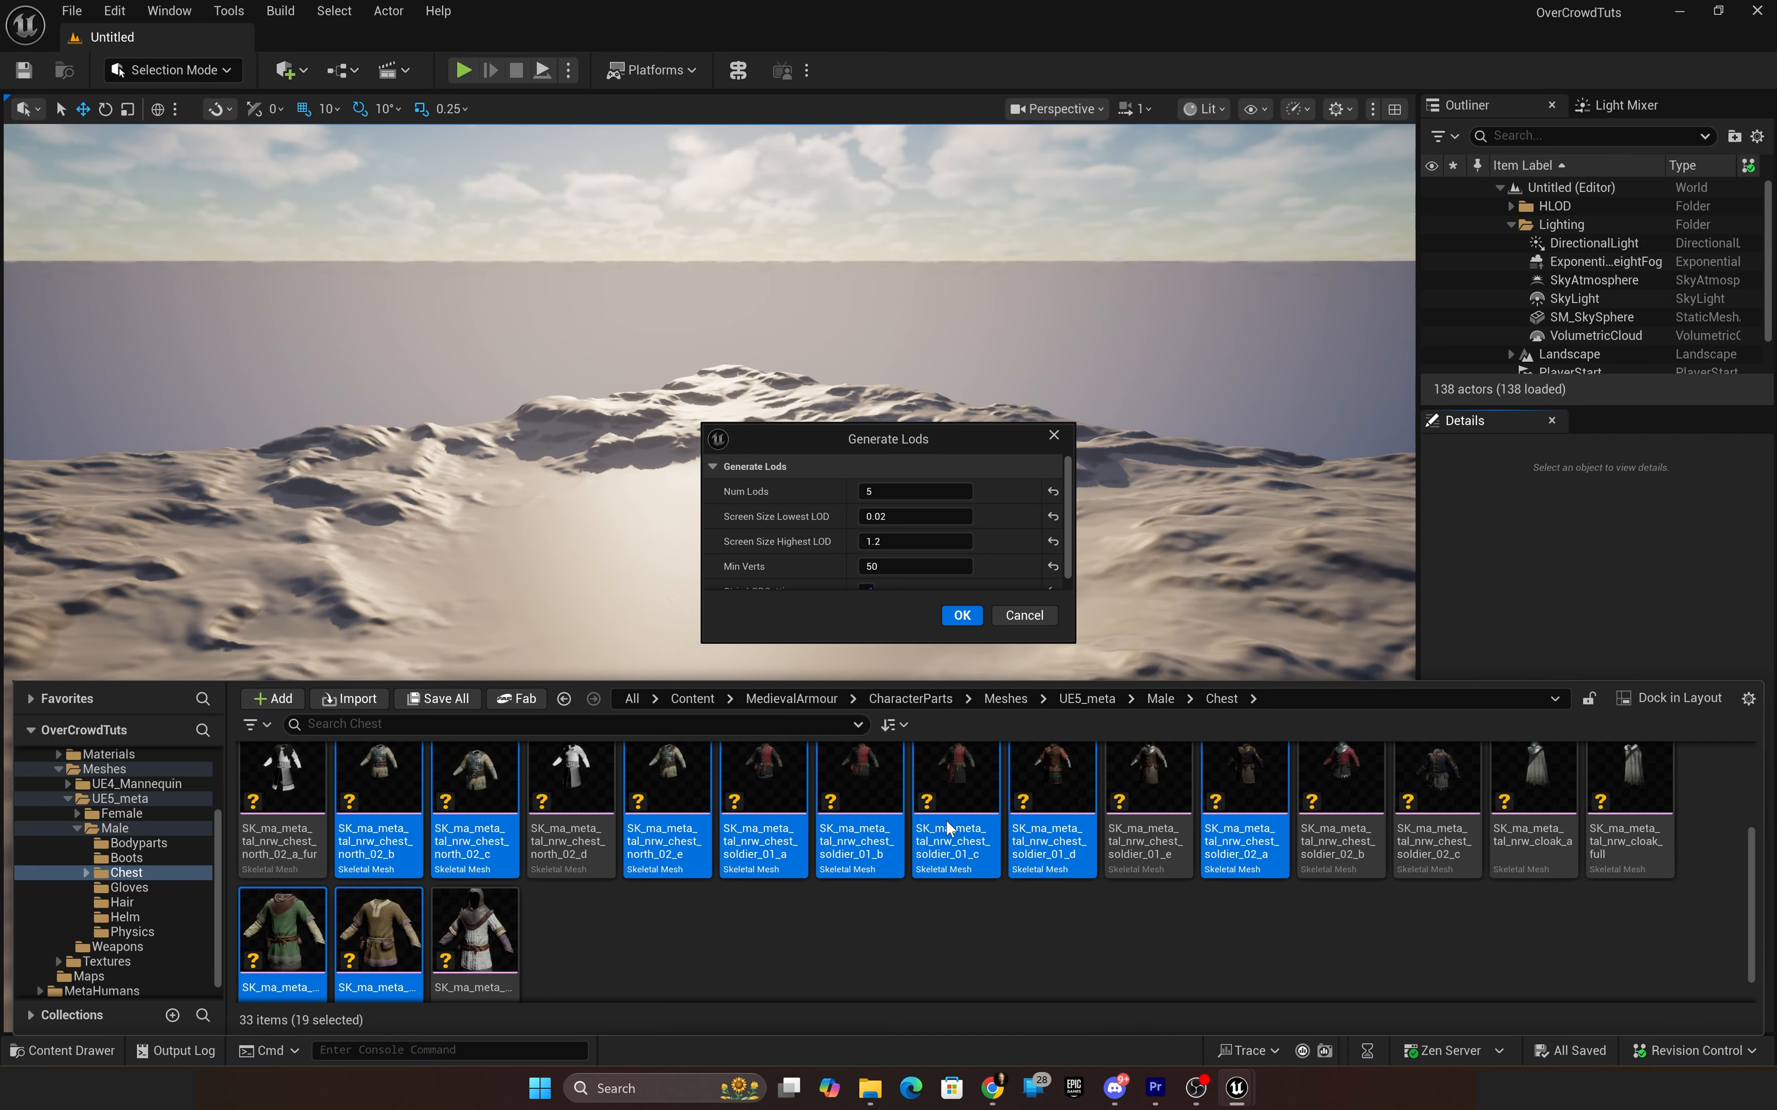
left_click(962, 616)
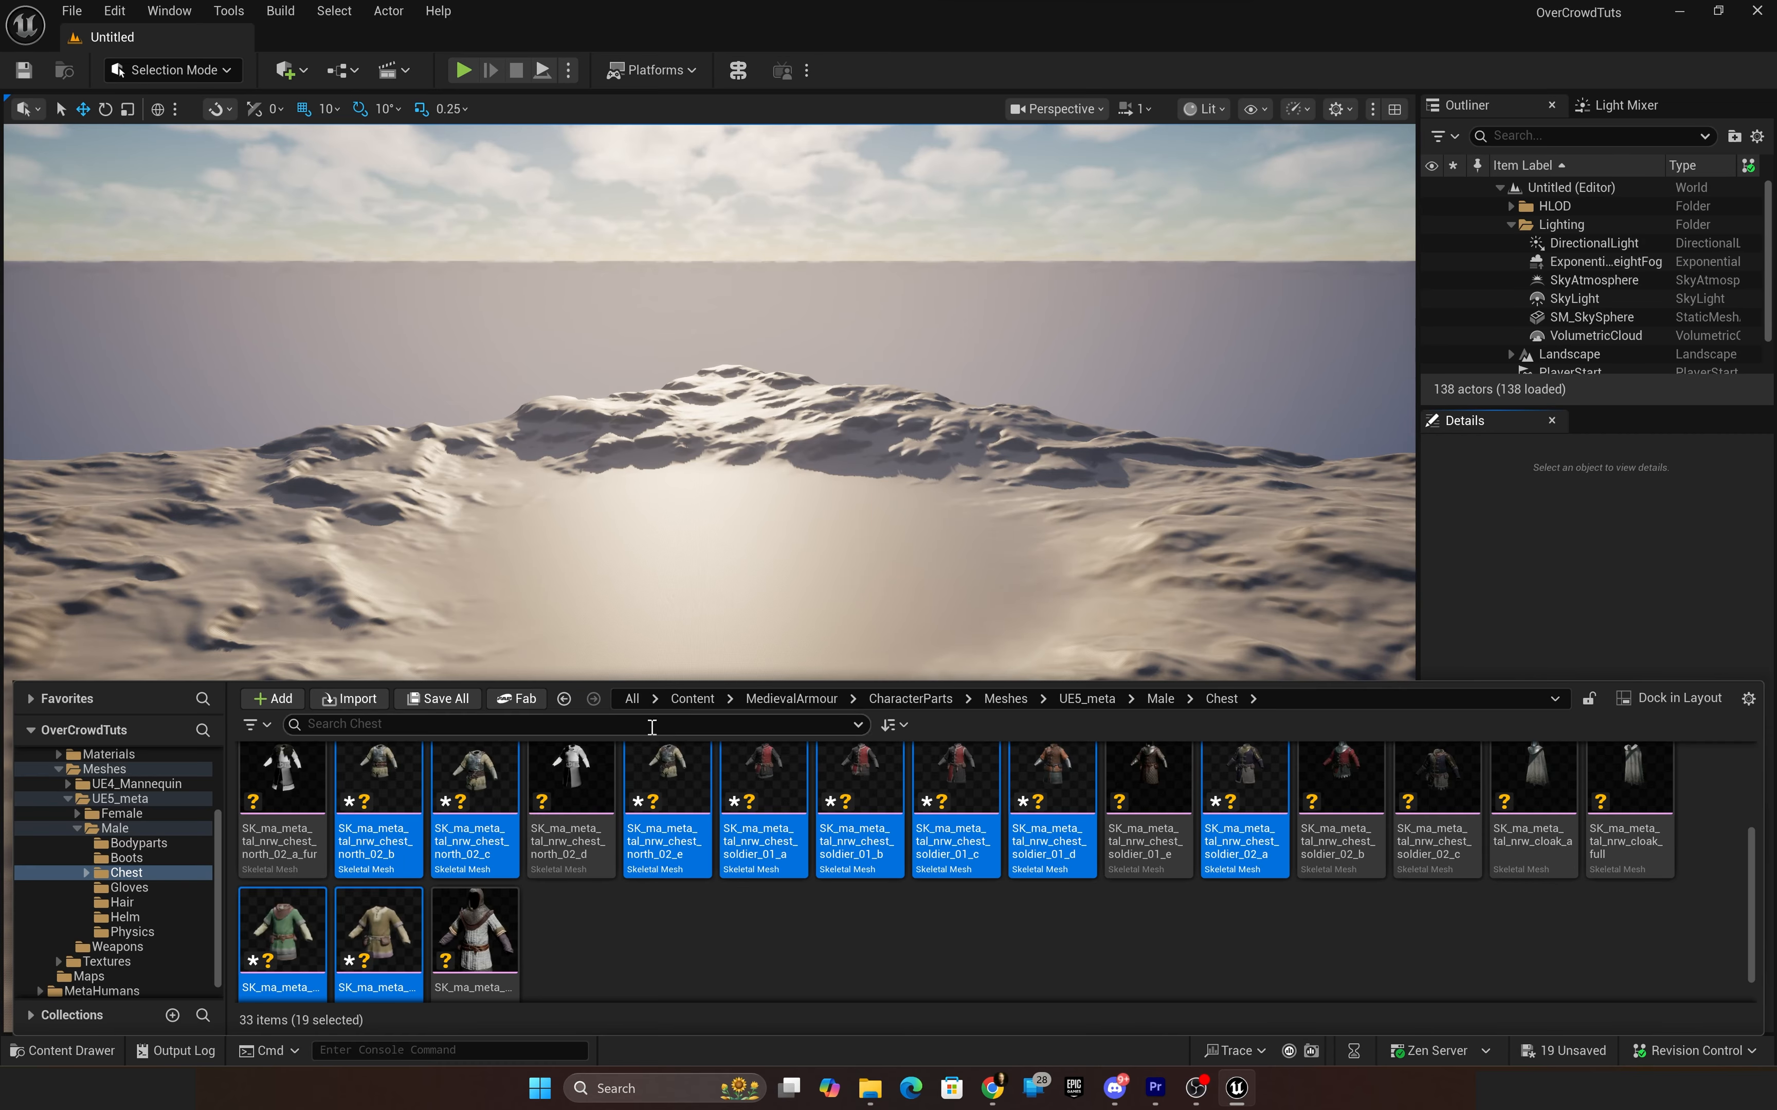
left_click(449, 695)
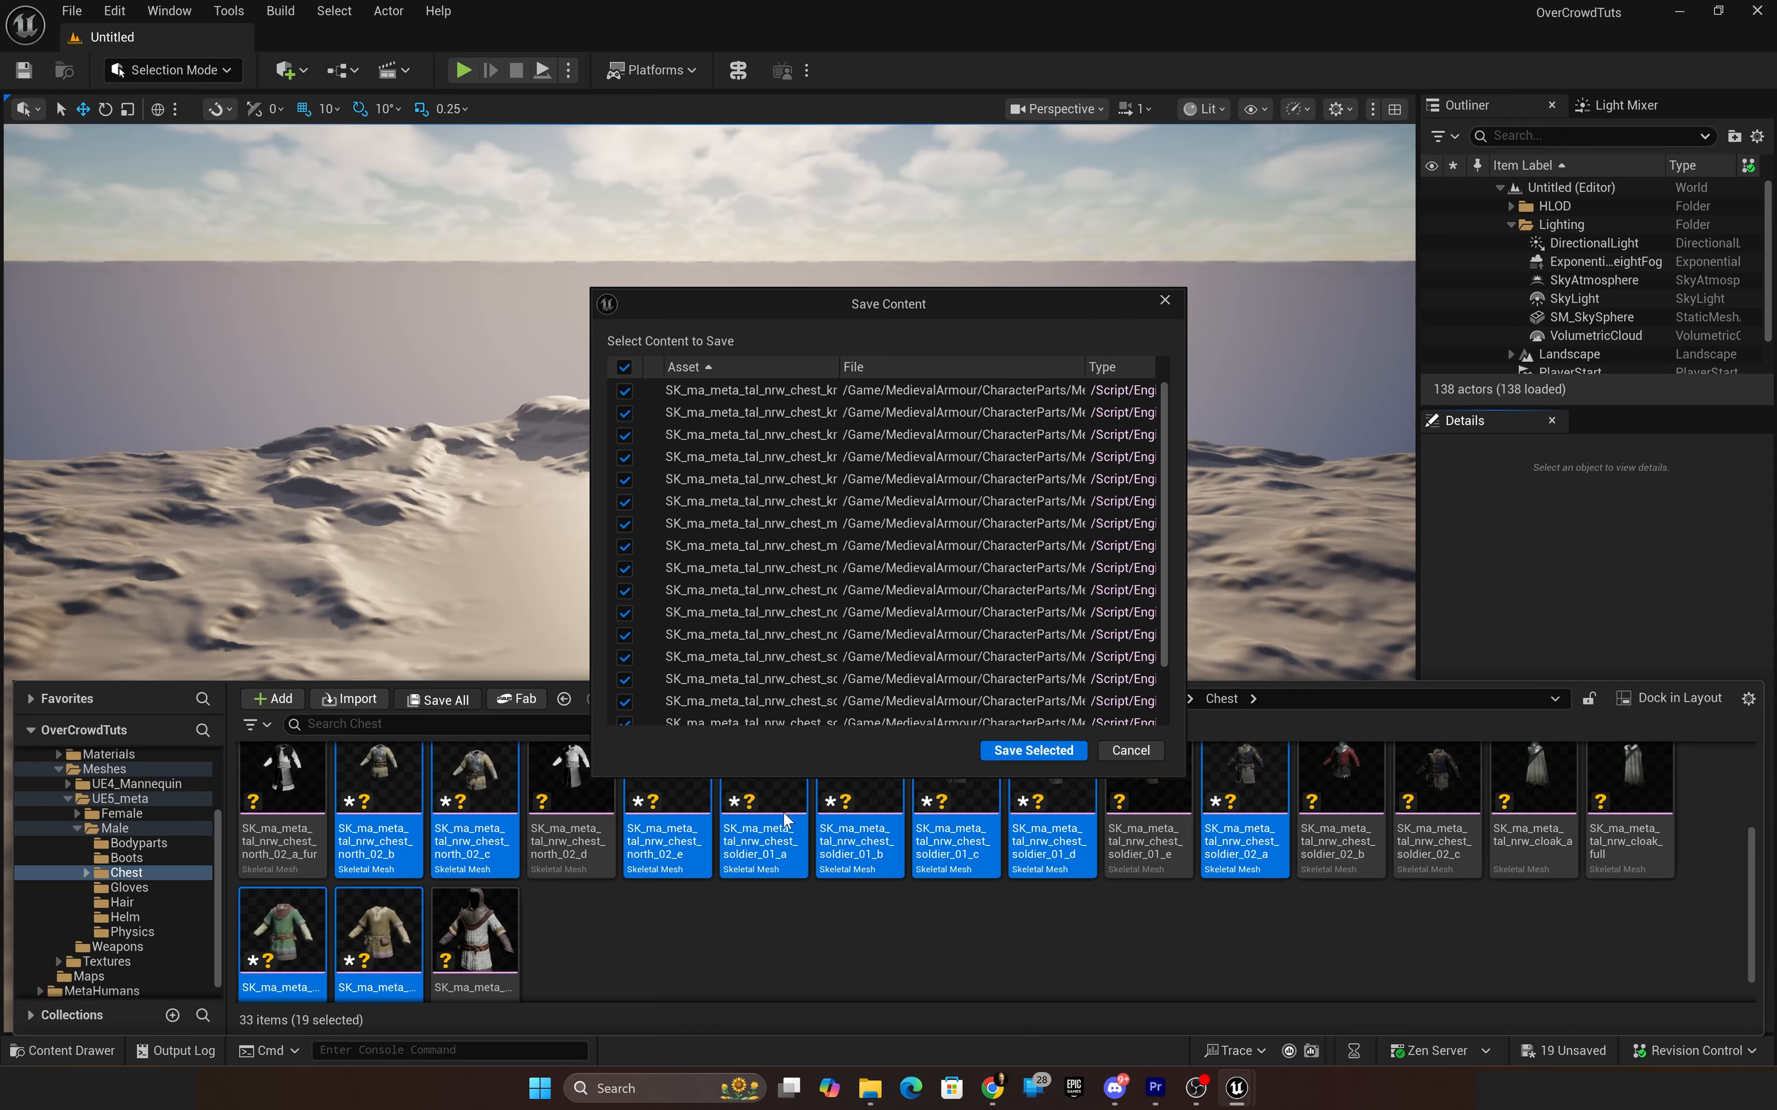
left_click(1058, 752)
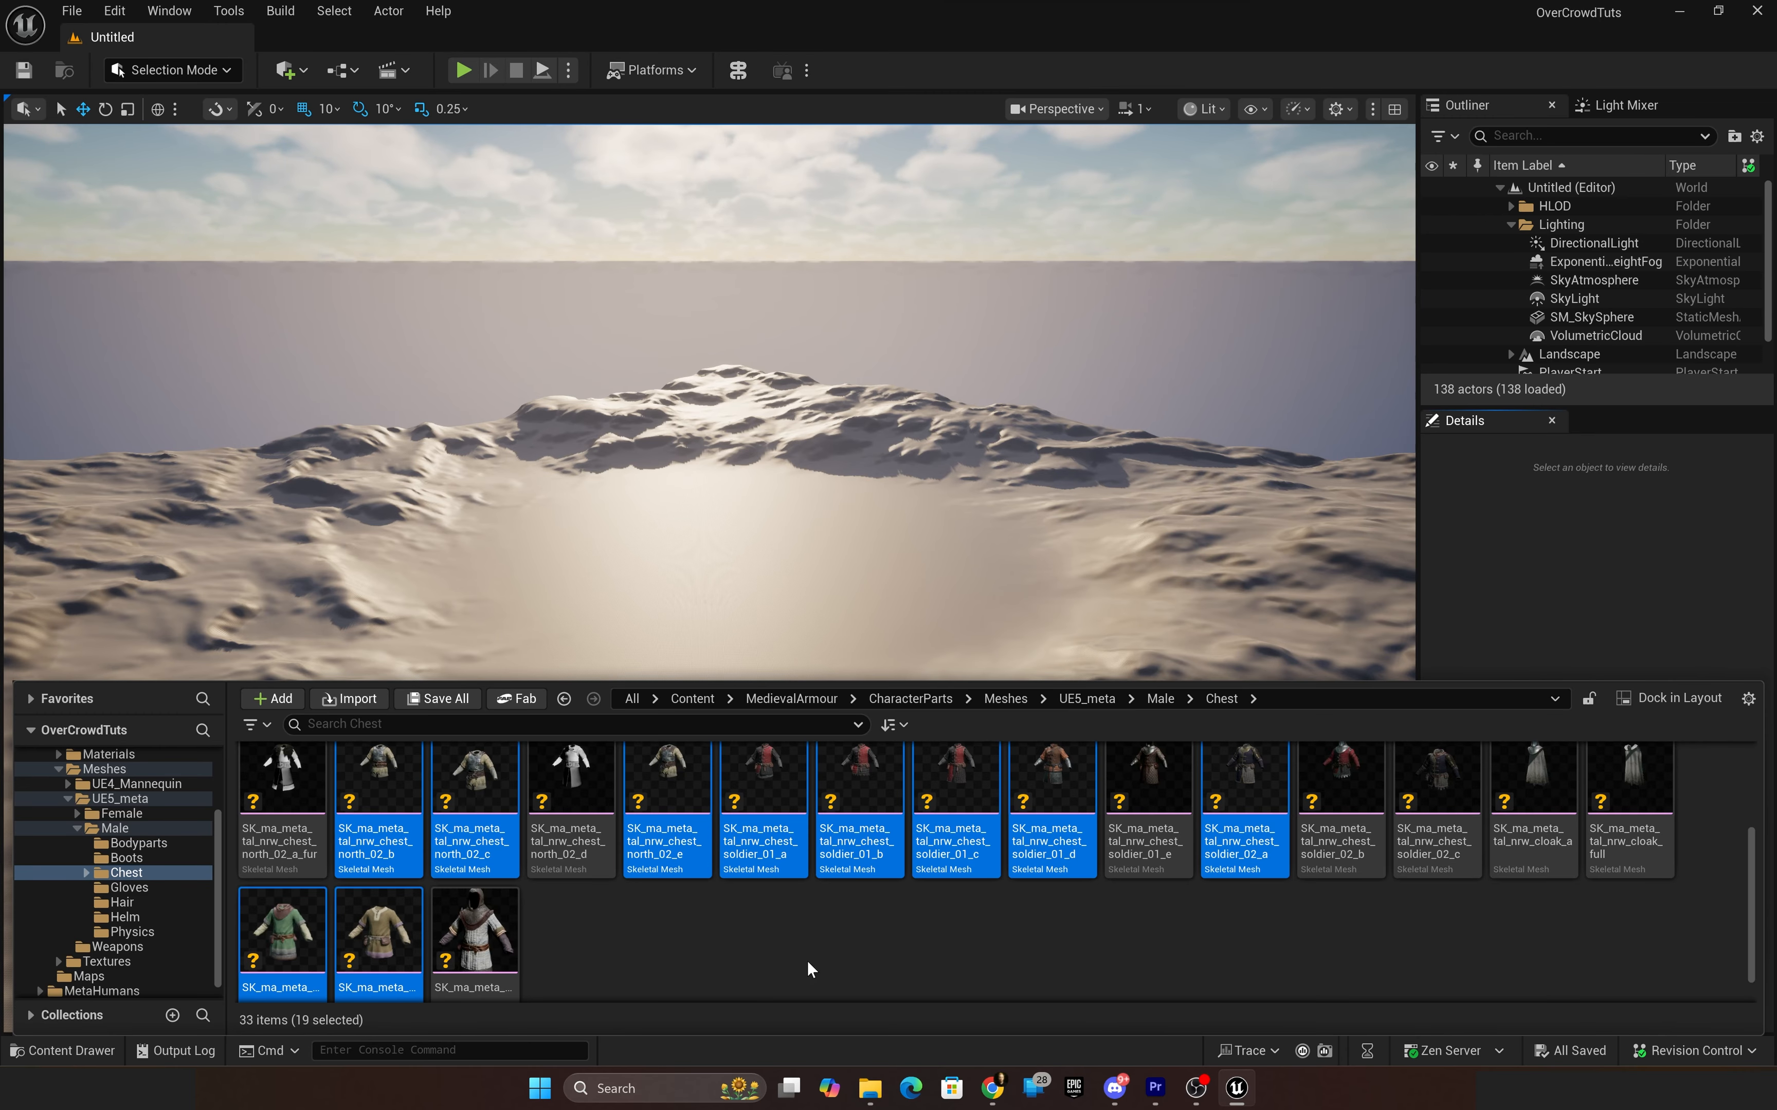
Step: Create VAT mesh pairings for the selected chest meshes with the body part OverCrowd.BodyPart.Torso, VAT UV channel 1 and forced regeneration
right_click(433, 778)
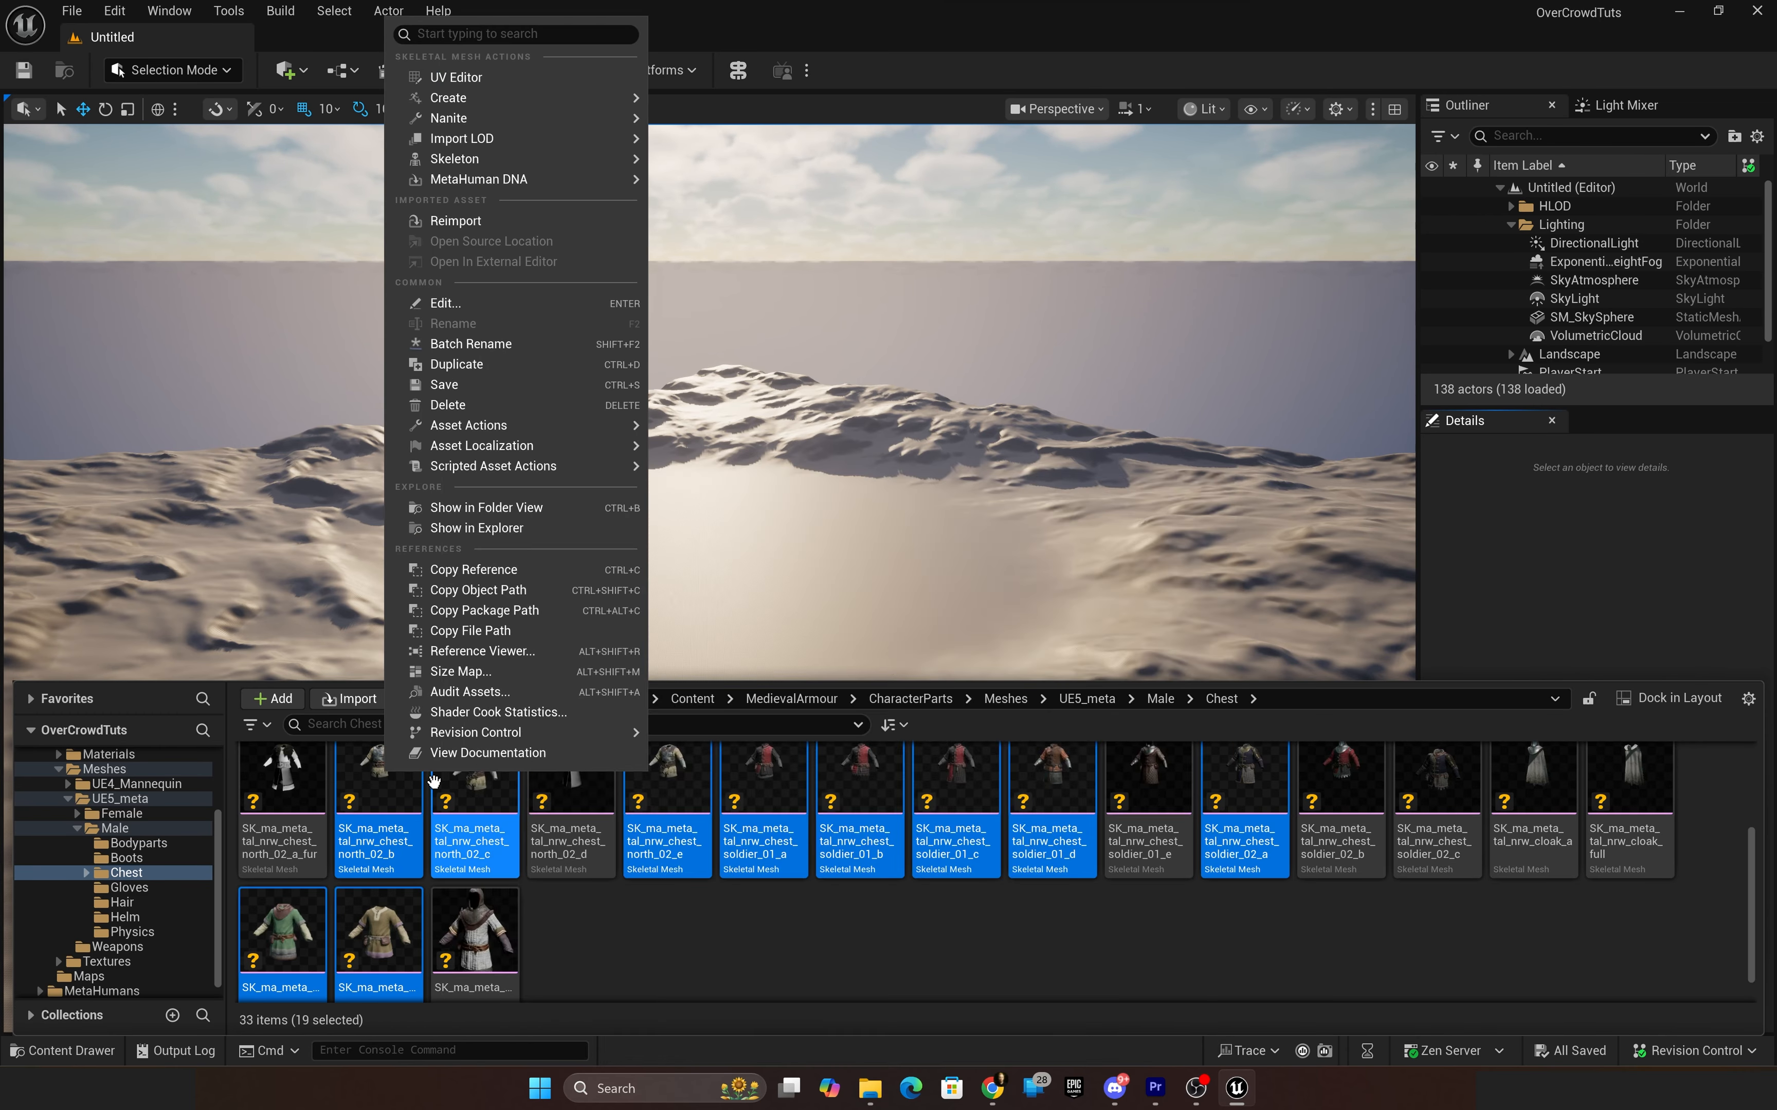
mouse_move(496, 470)
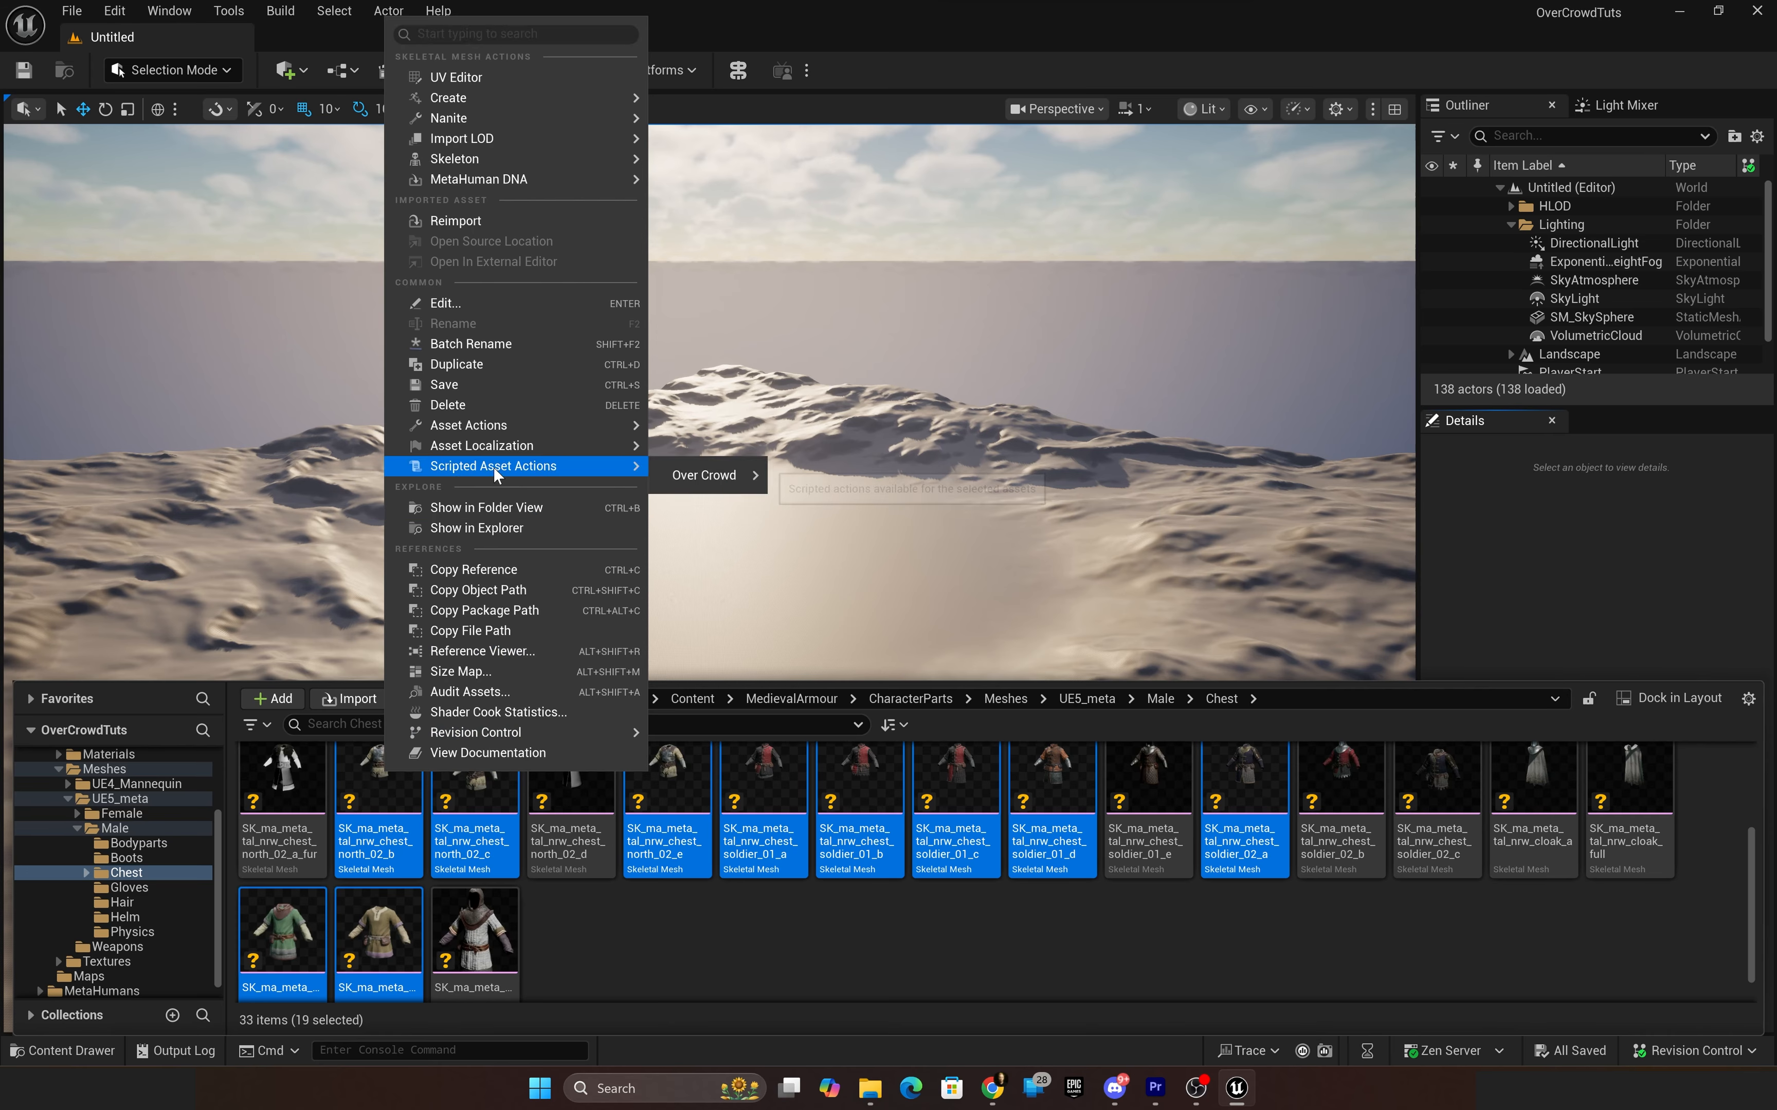
mouse_move(694, 488)
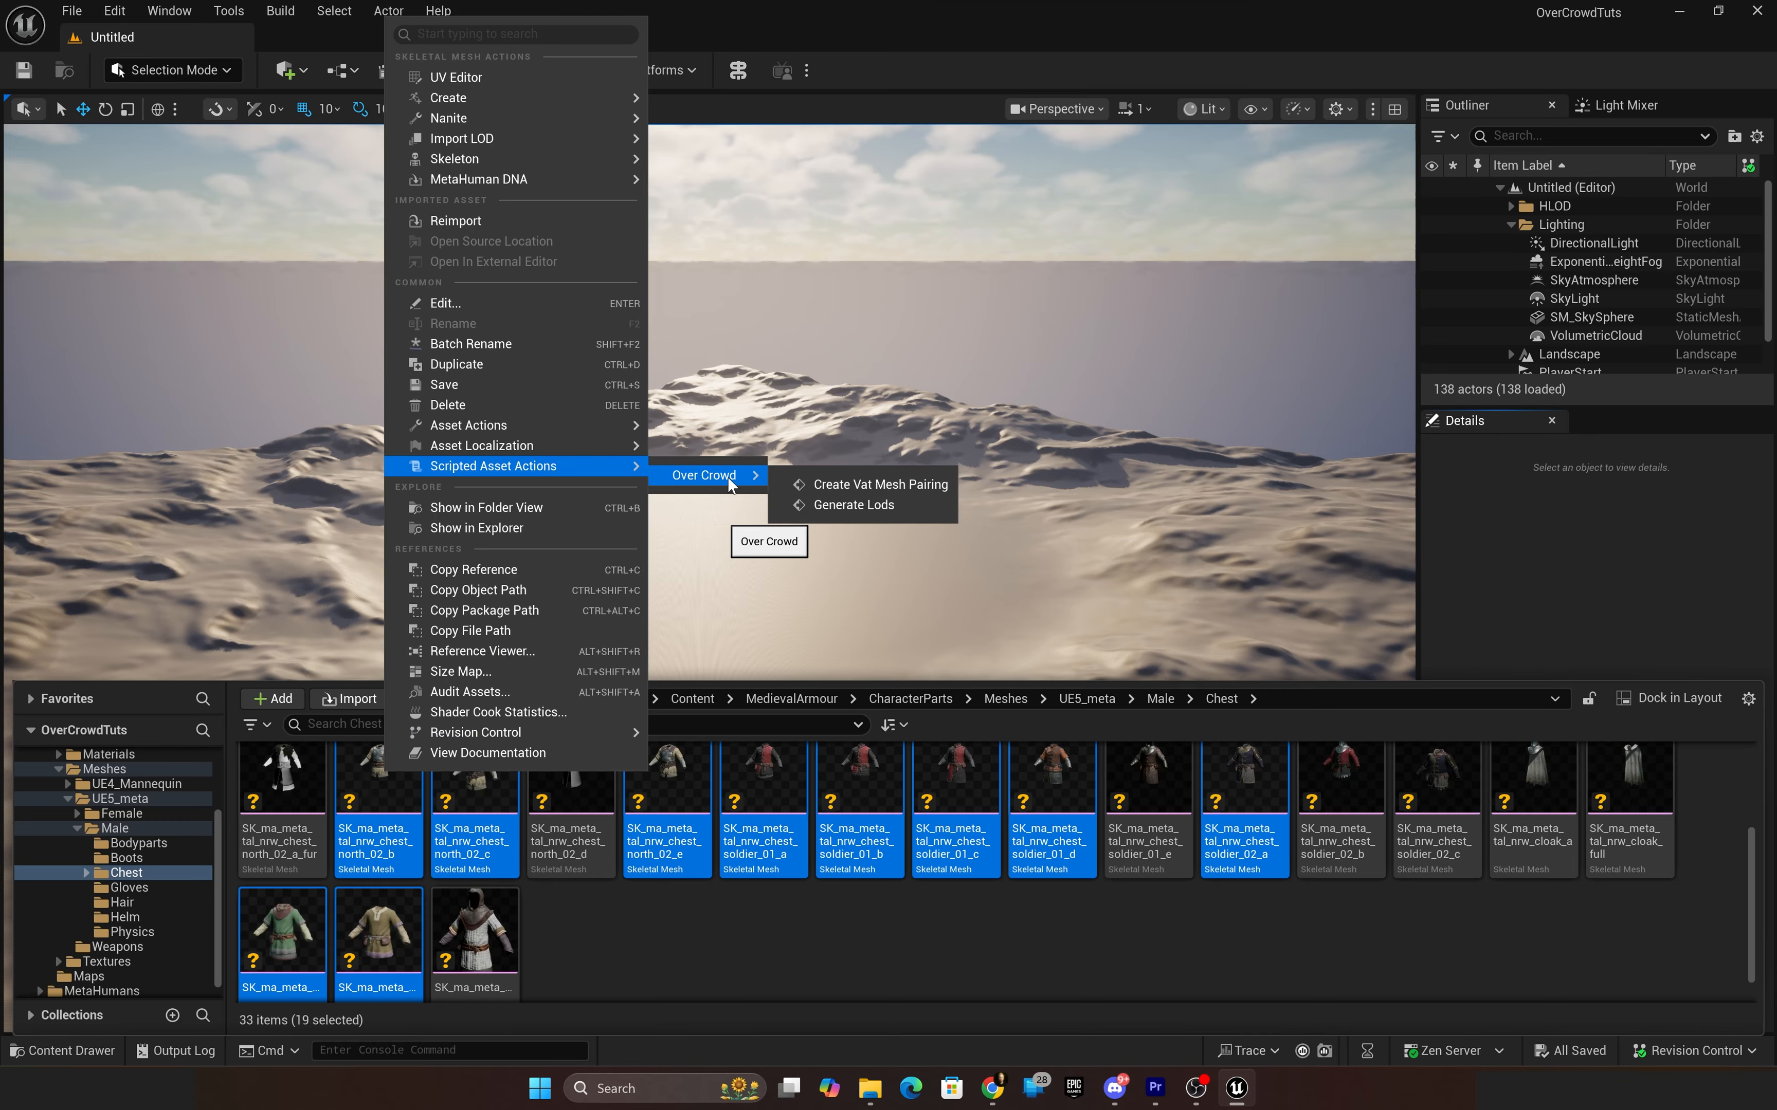
left_click(905, 486)
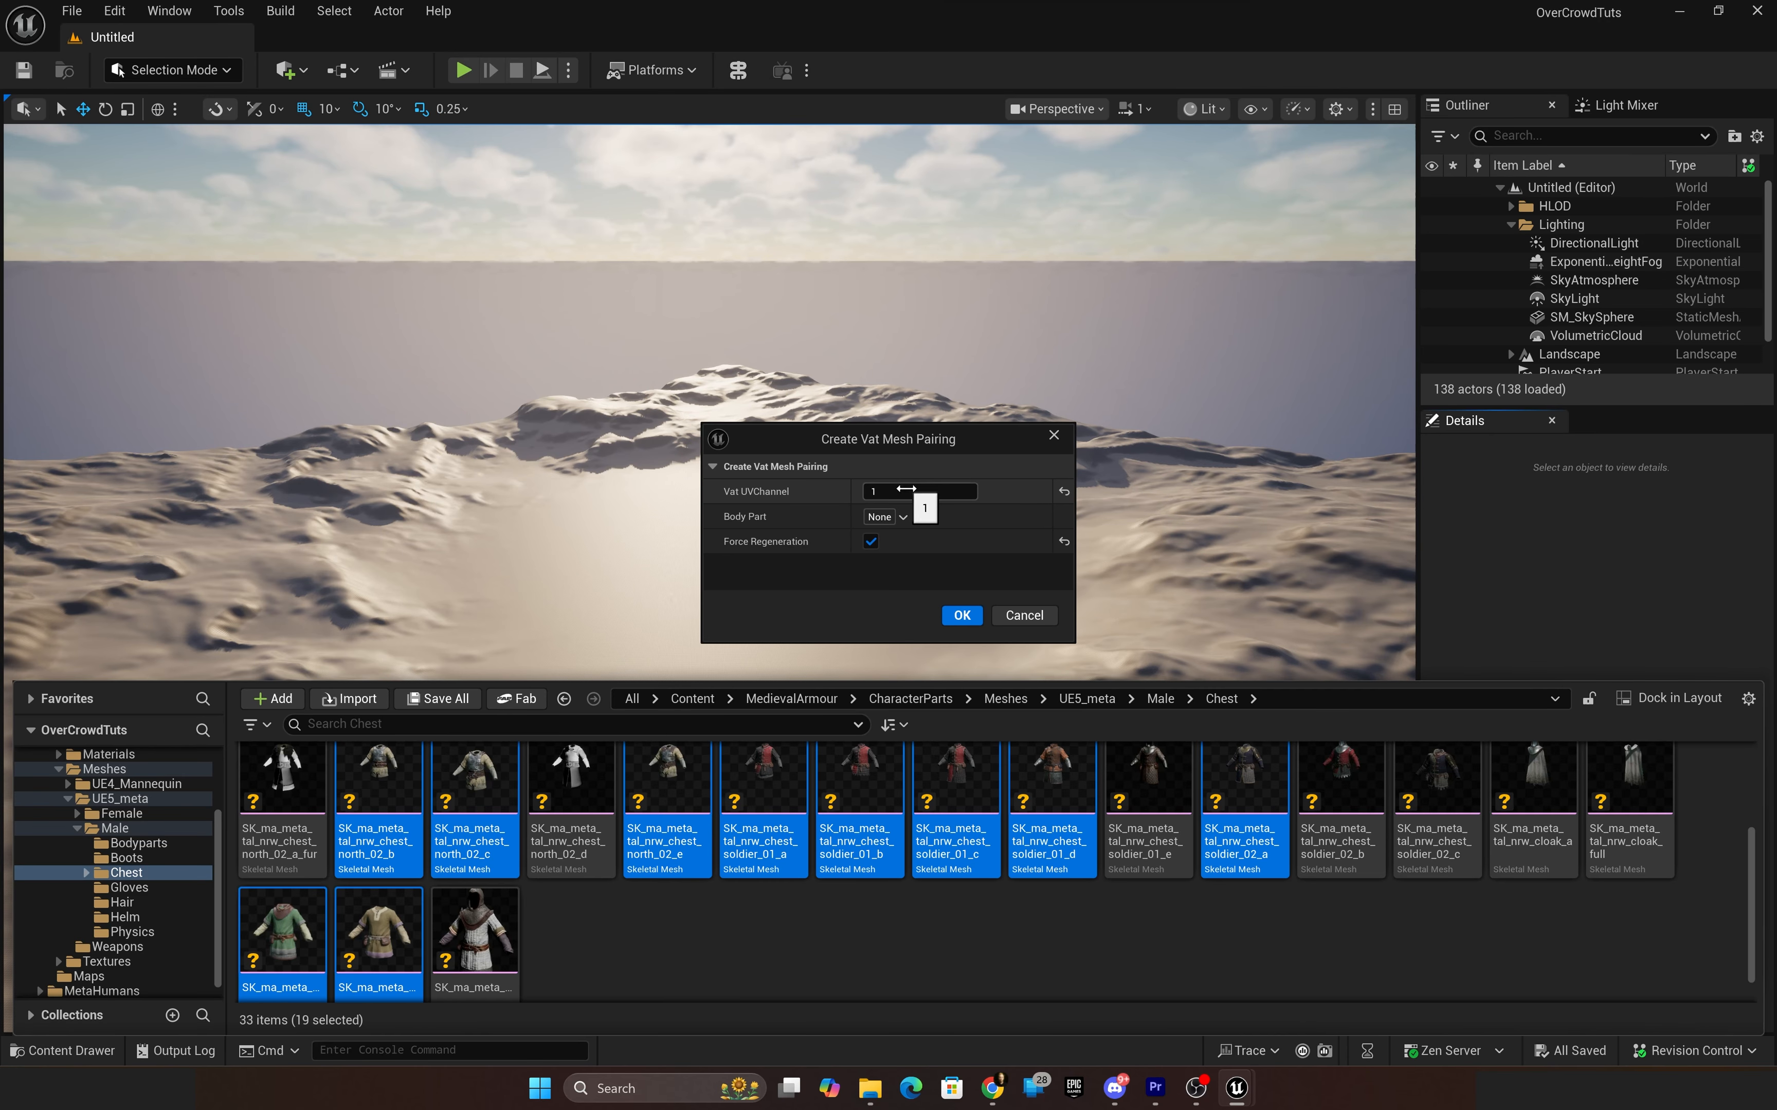
left_click(903, 517)
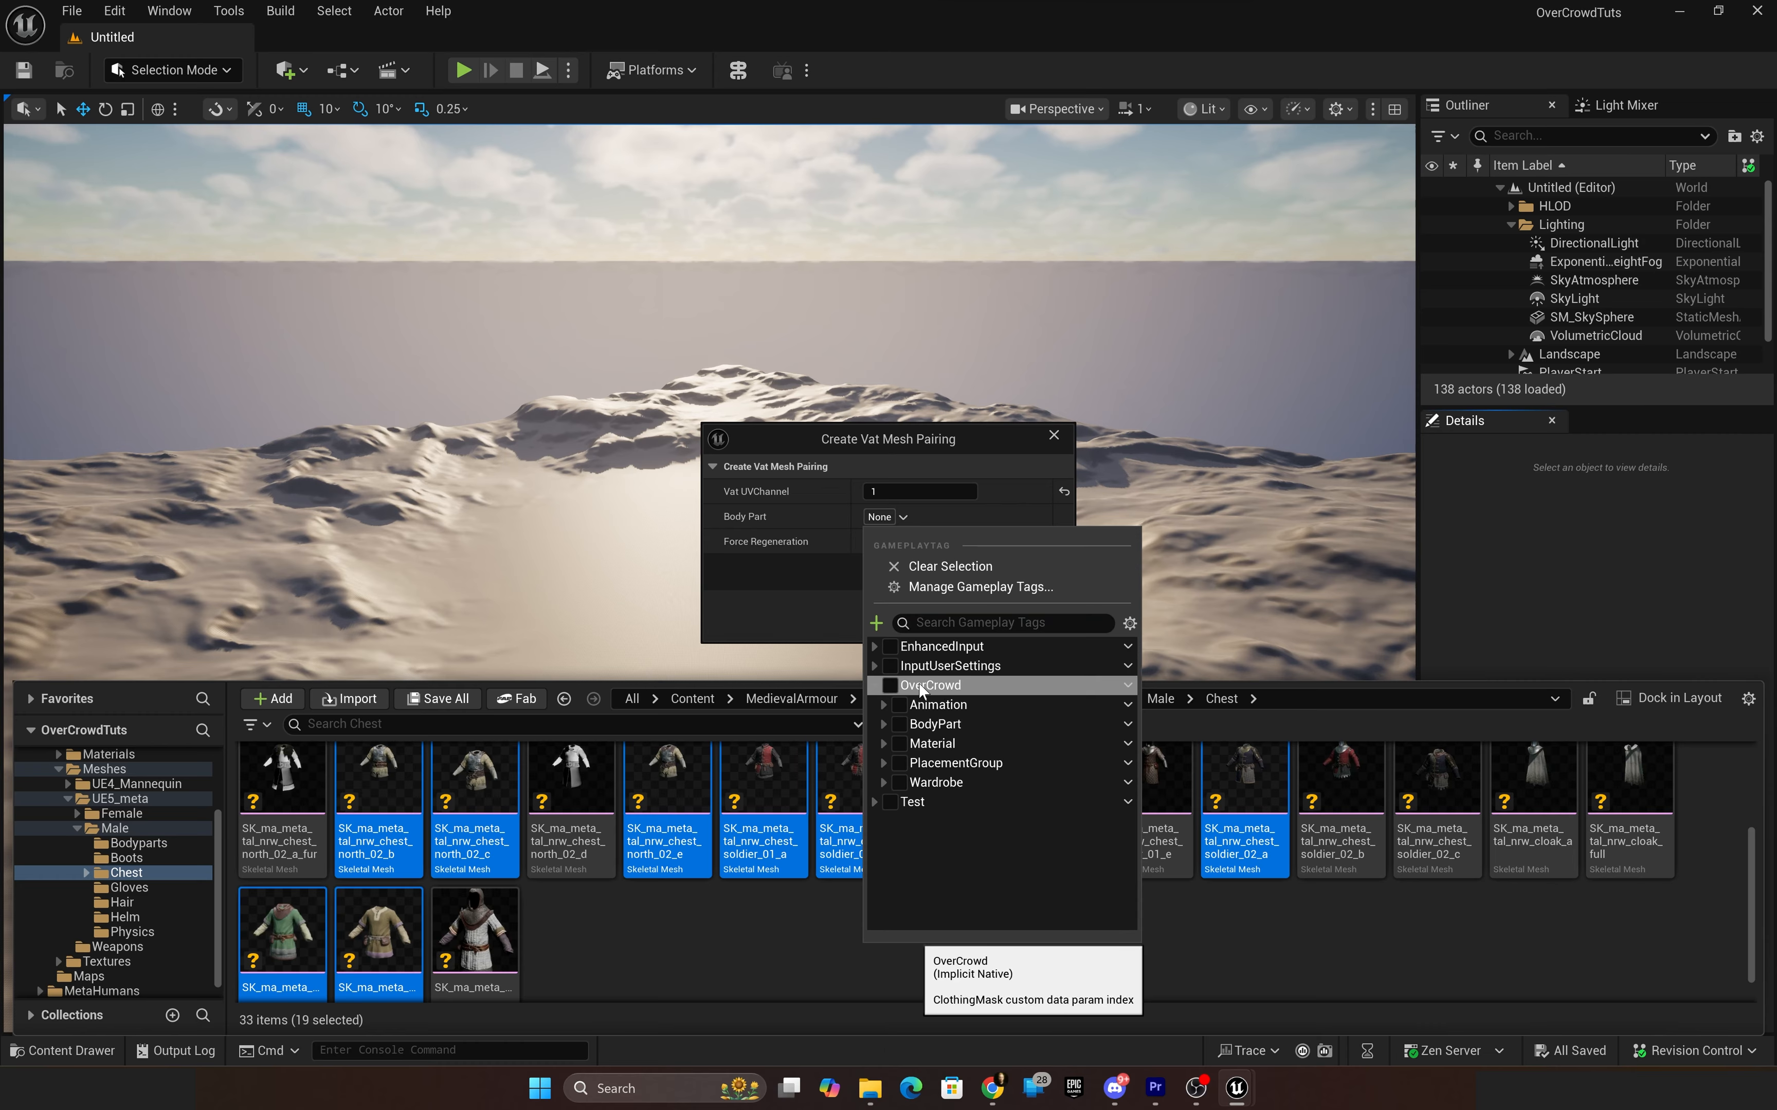
left_click(882, 725)
scroll(1002, 754, "down", 1)
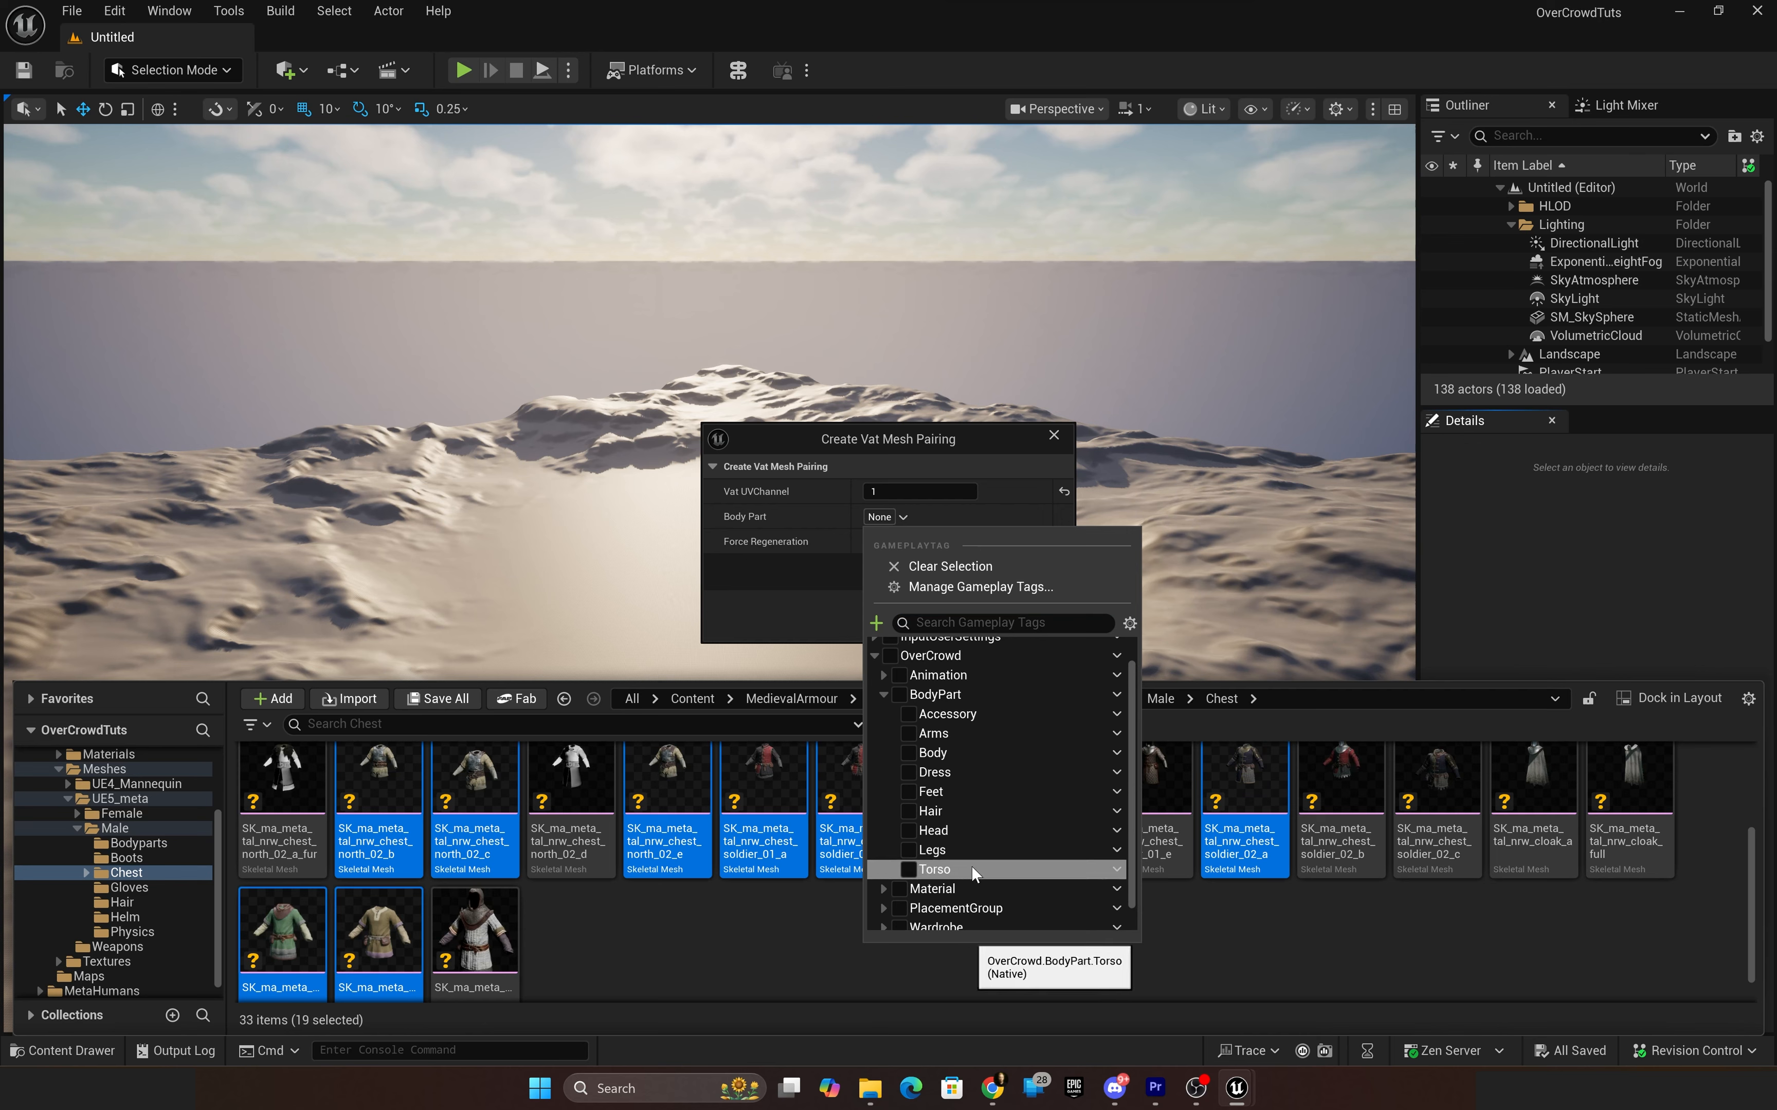
left_click(908, 870)
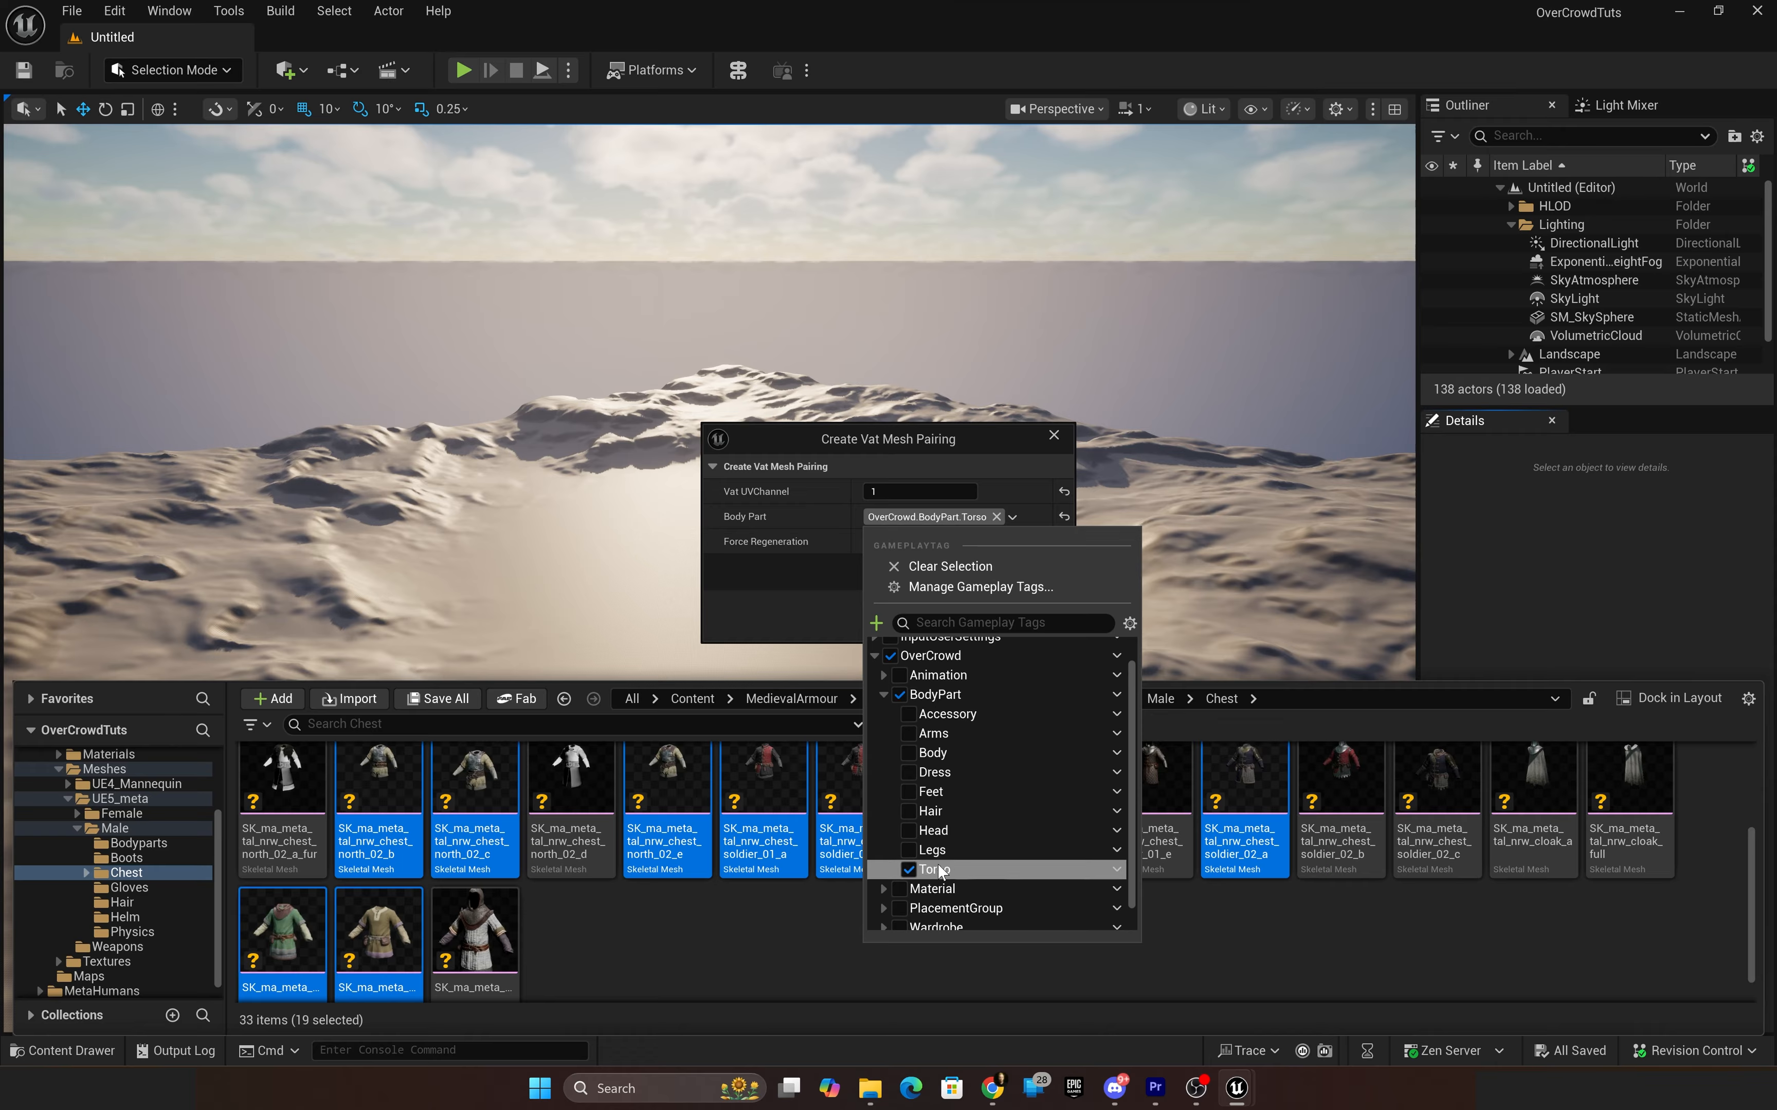
left_click(815, 608)
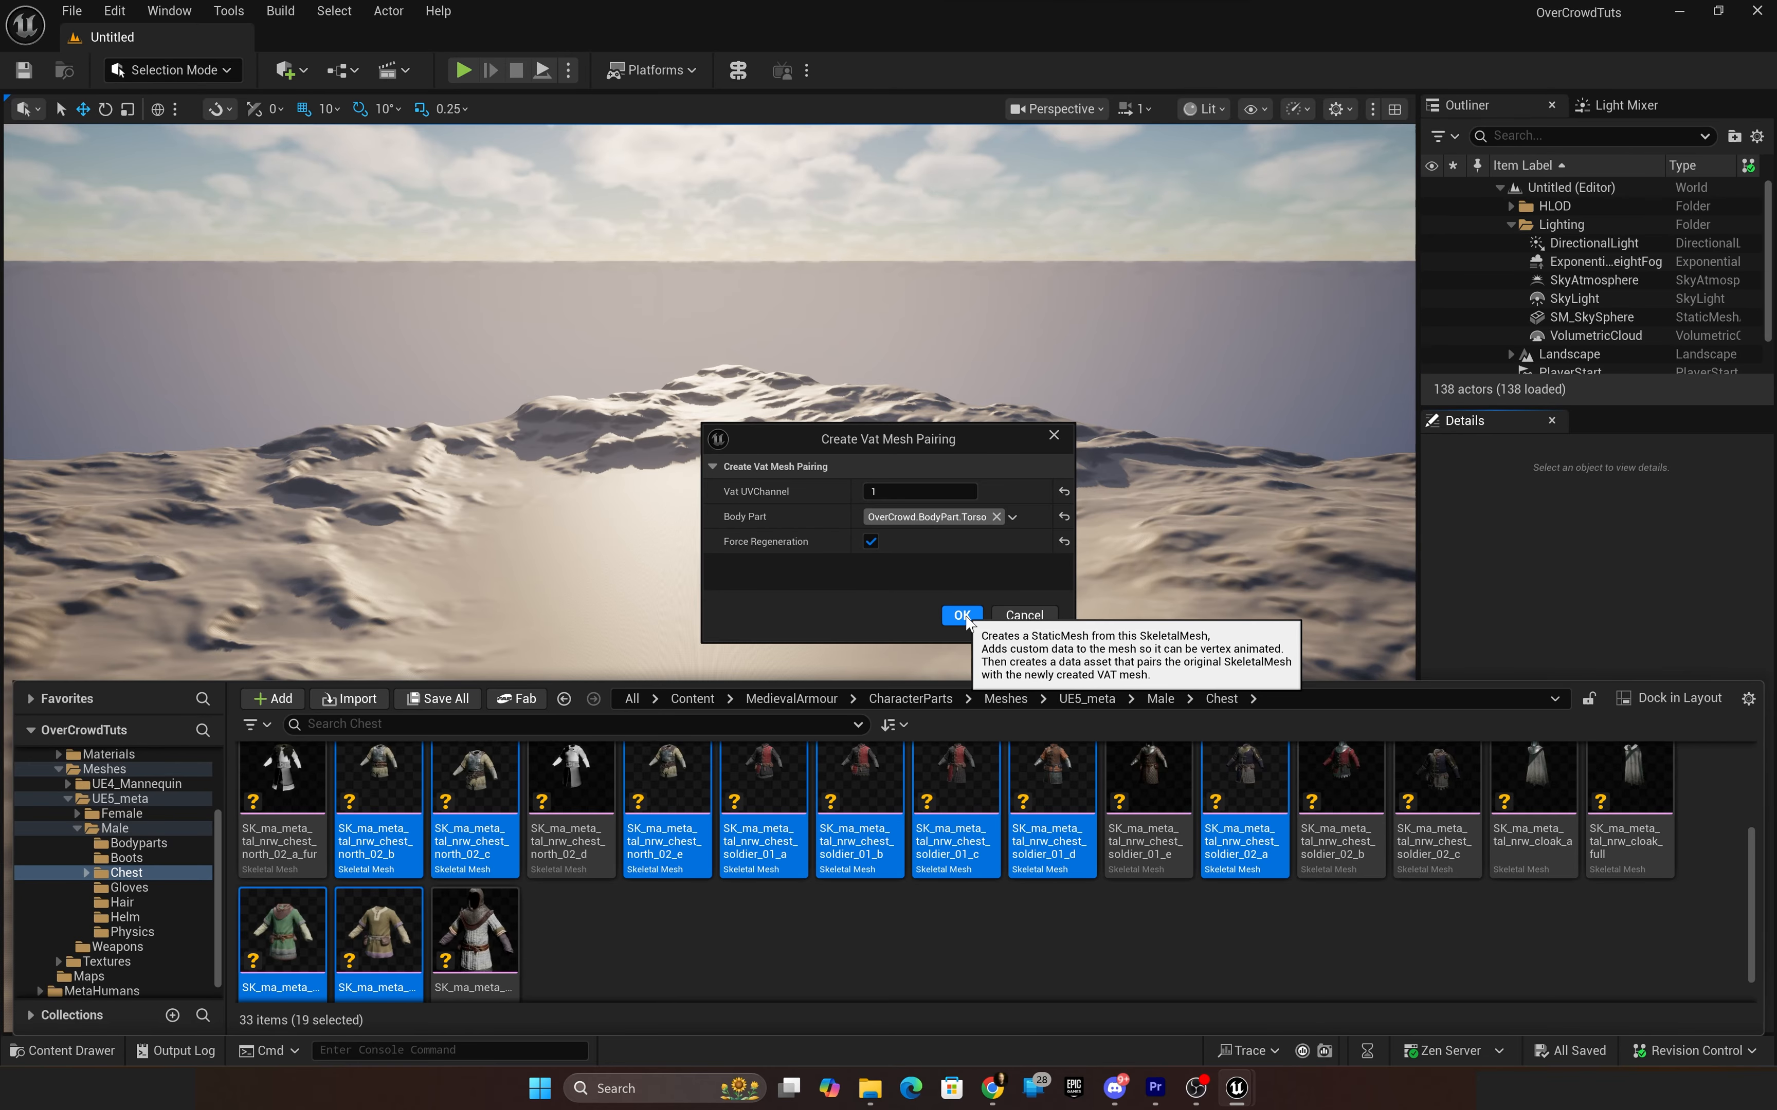
left_click(963, 617)
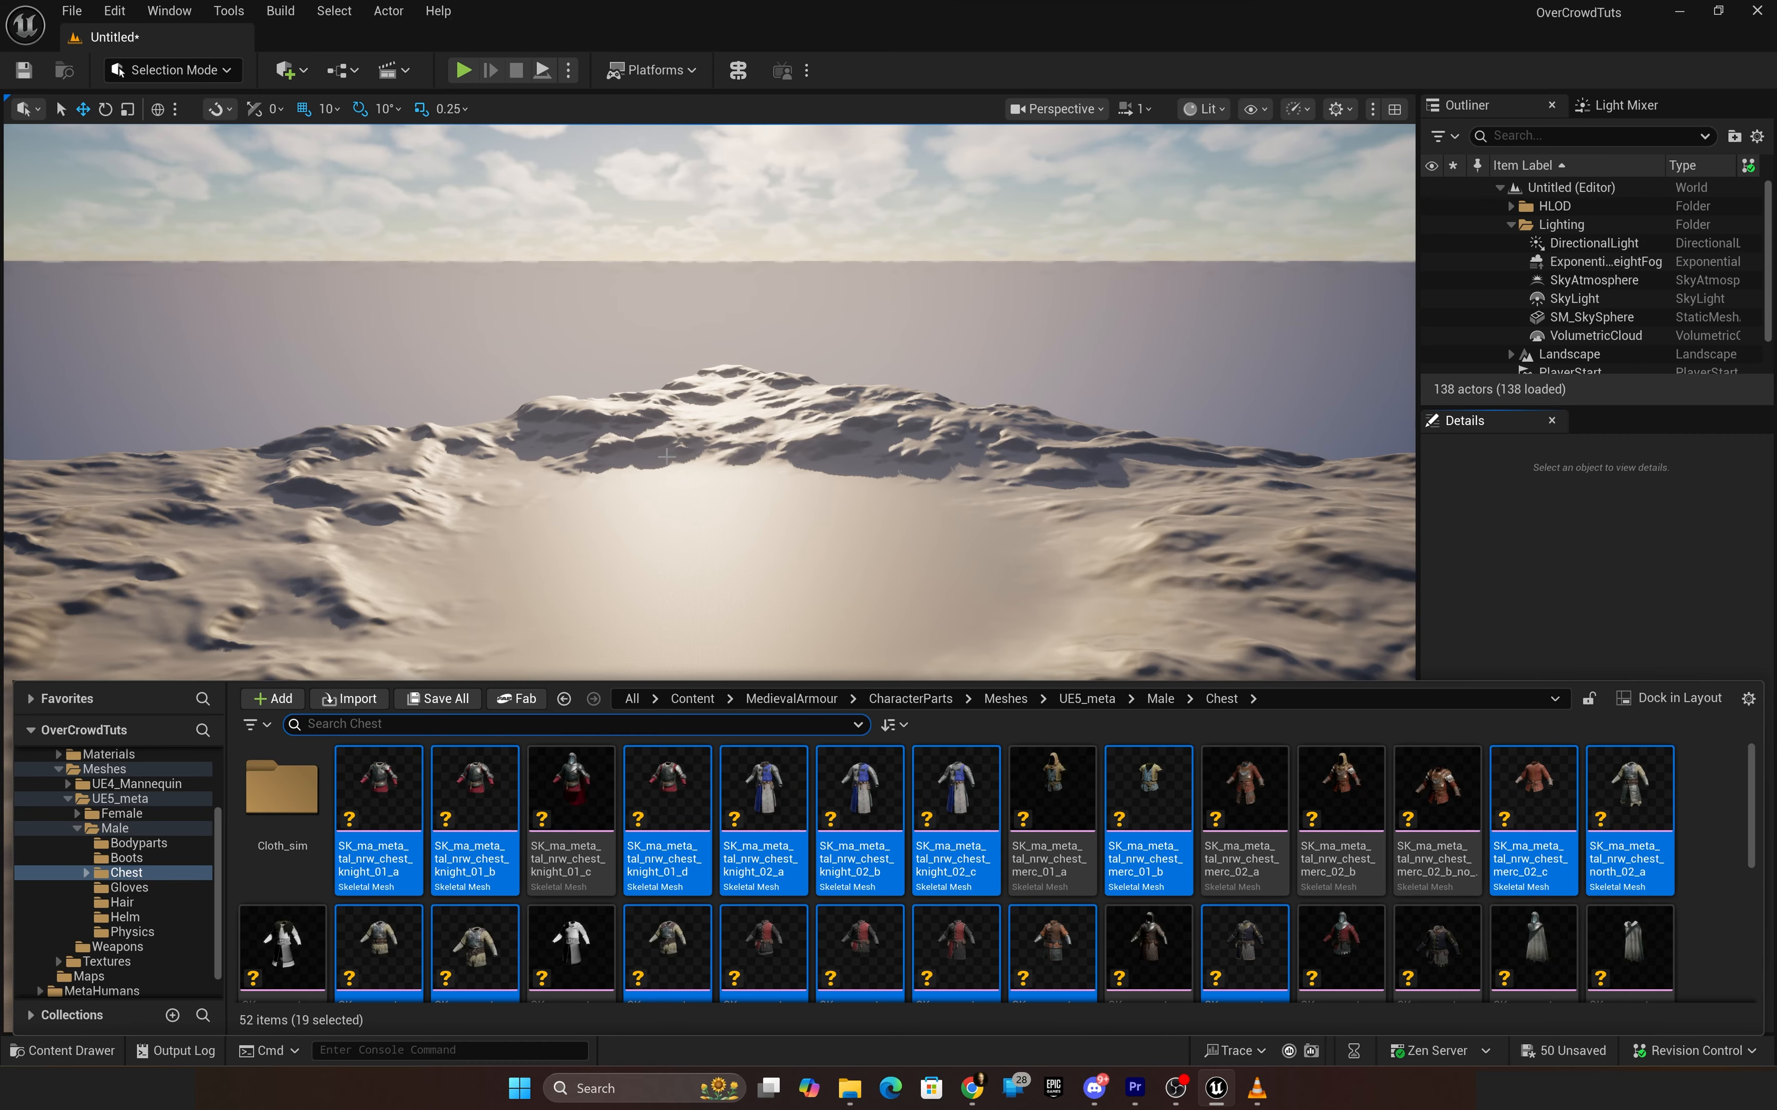
Step: Go to the root Content folder and create a new level from the Basic template
left_click(693, 699)
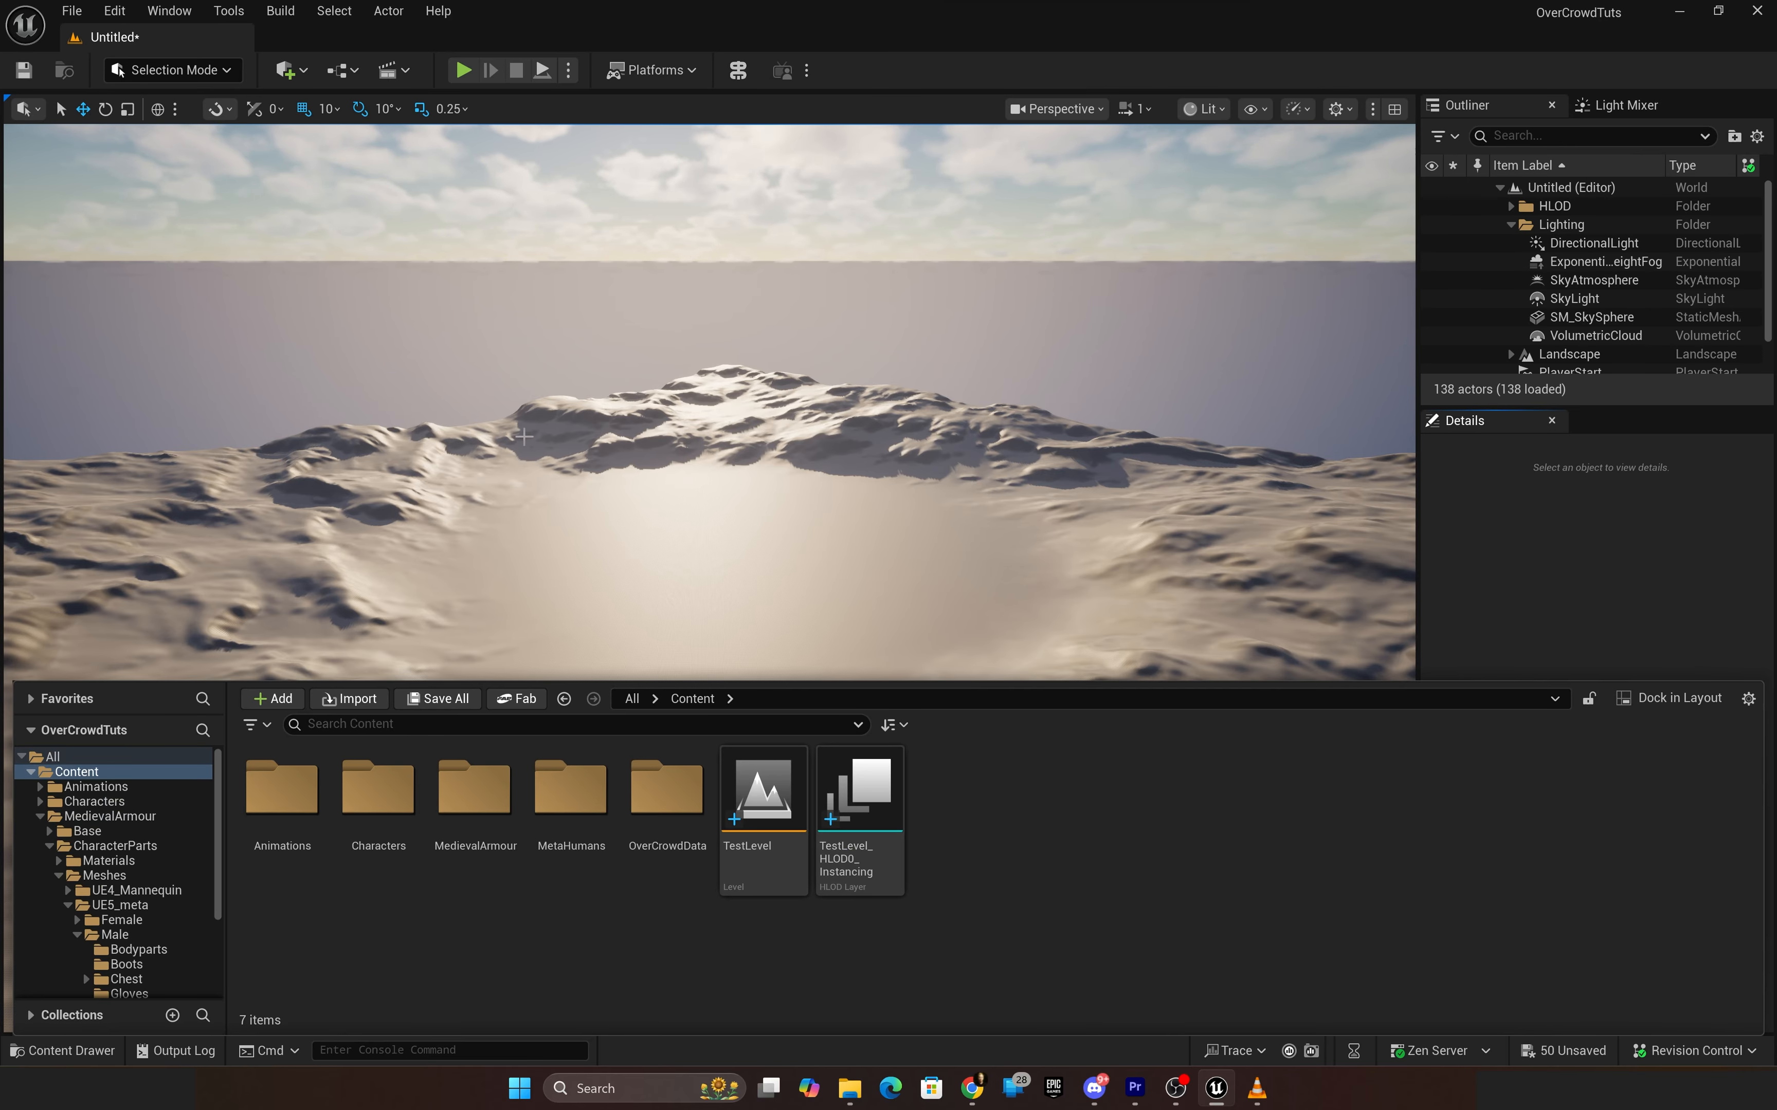
left_click(72, 10)
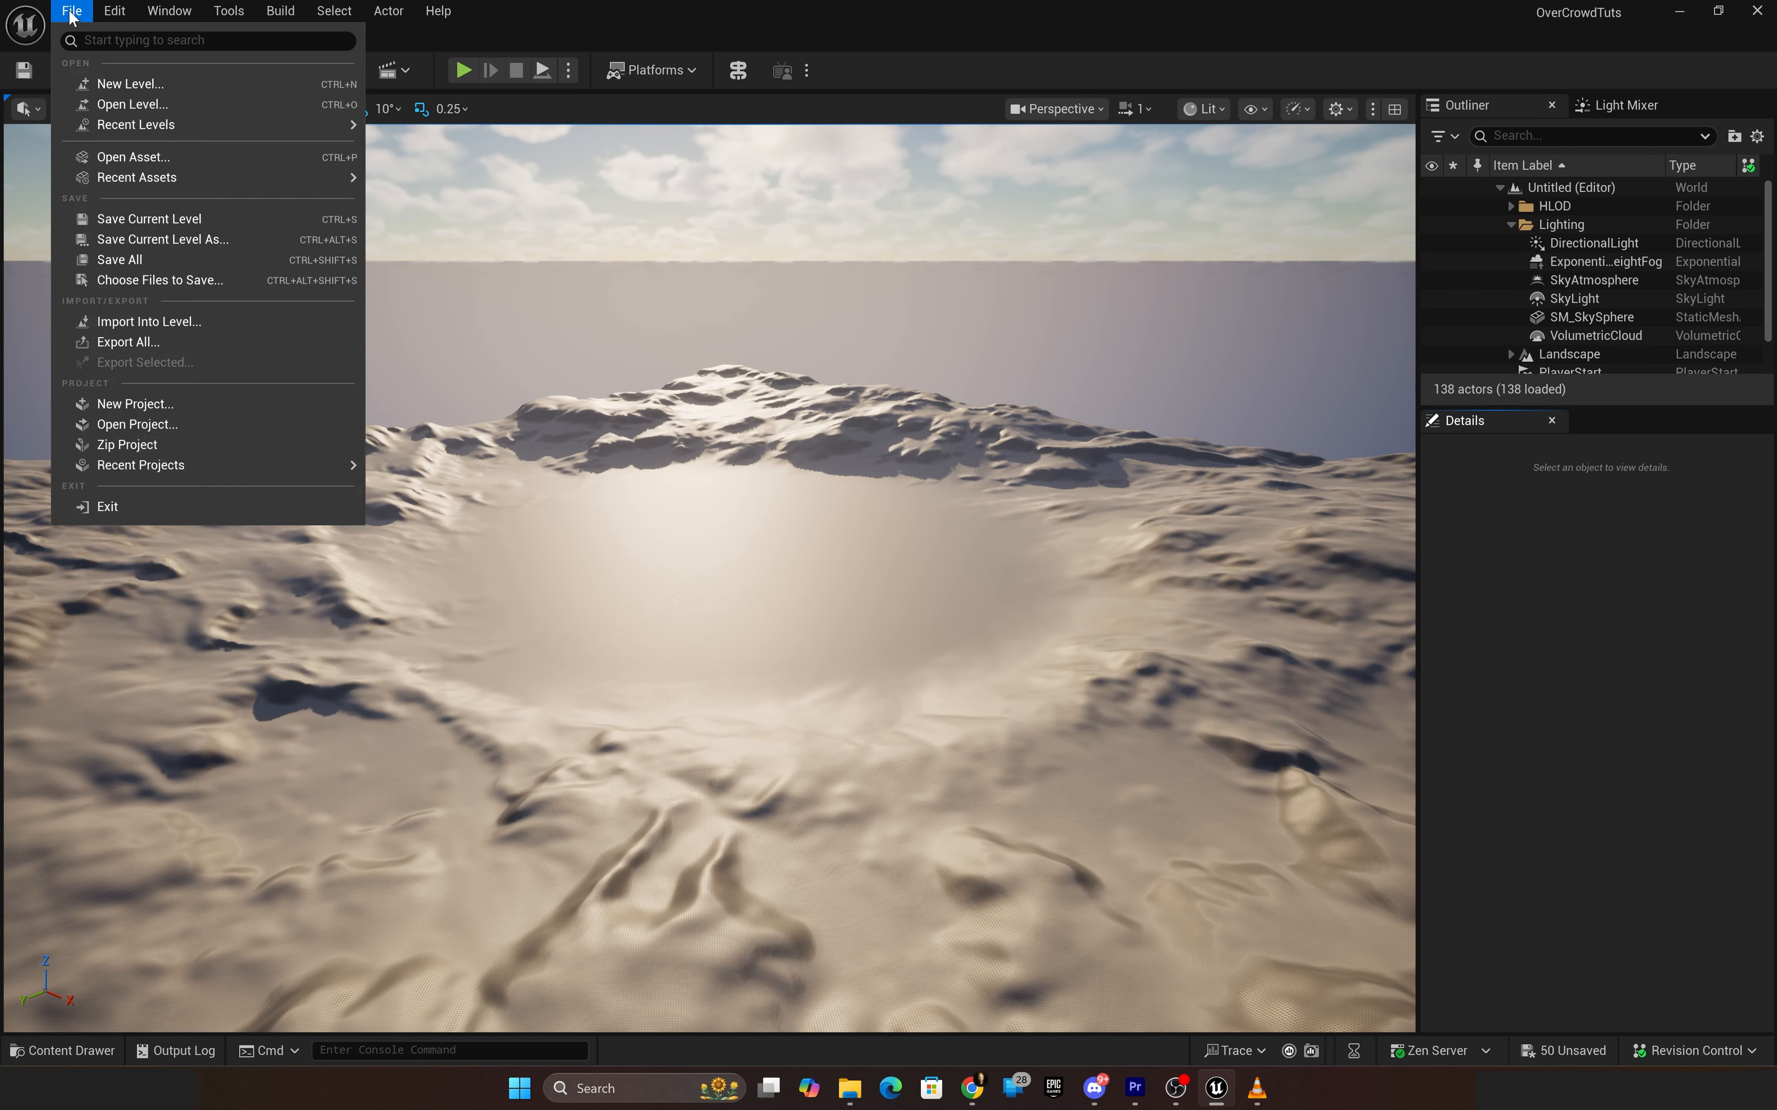
left_click(110, 85)
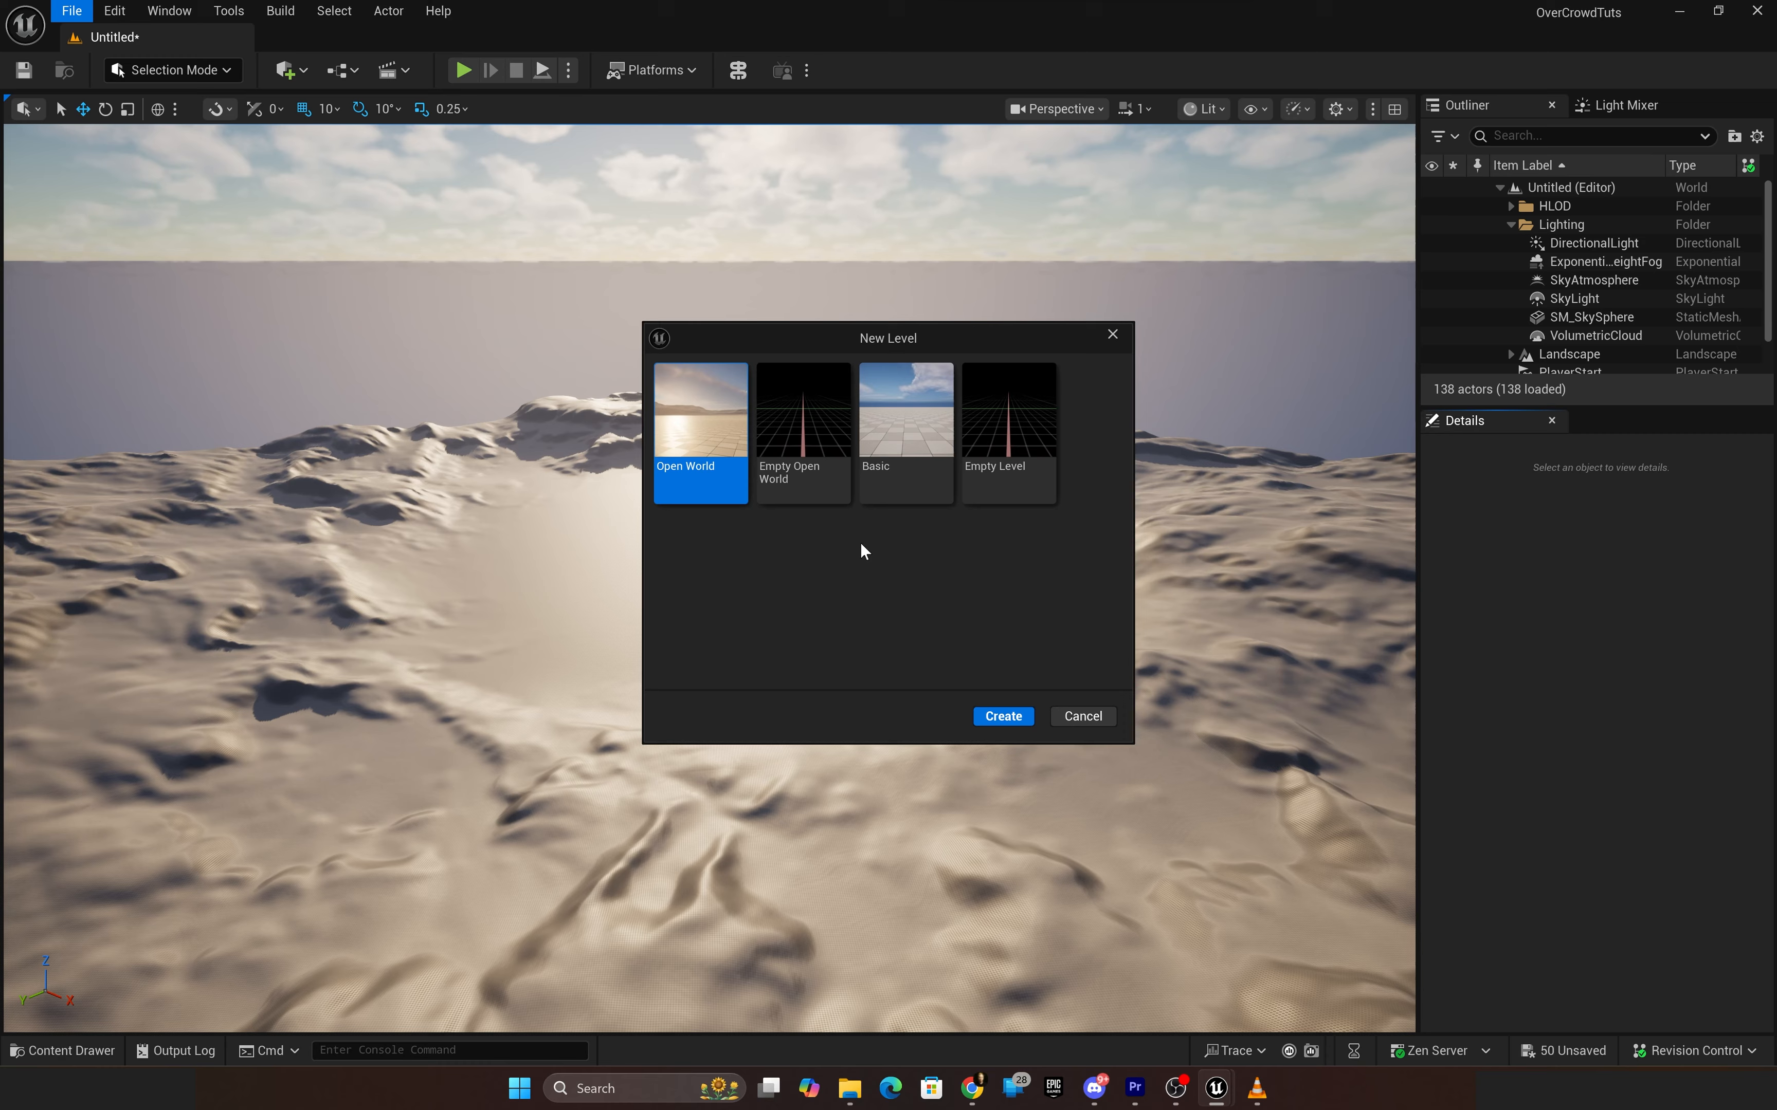
left_click(920, 430)
left_click(1007, 718)
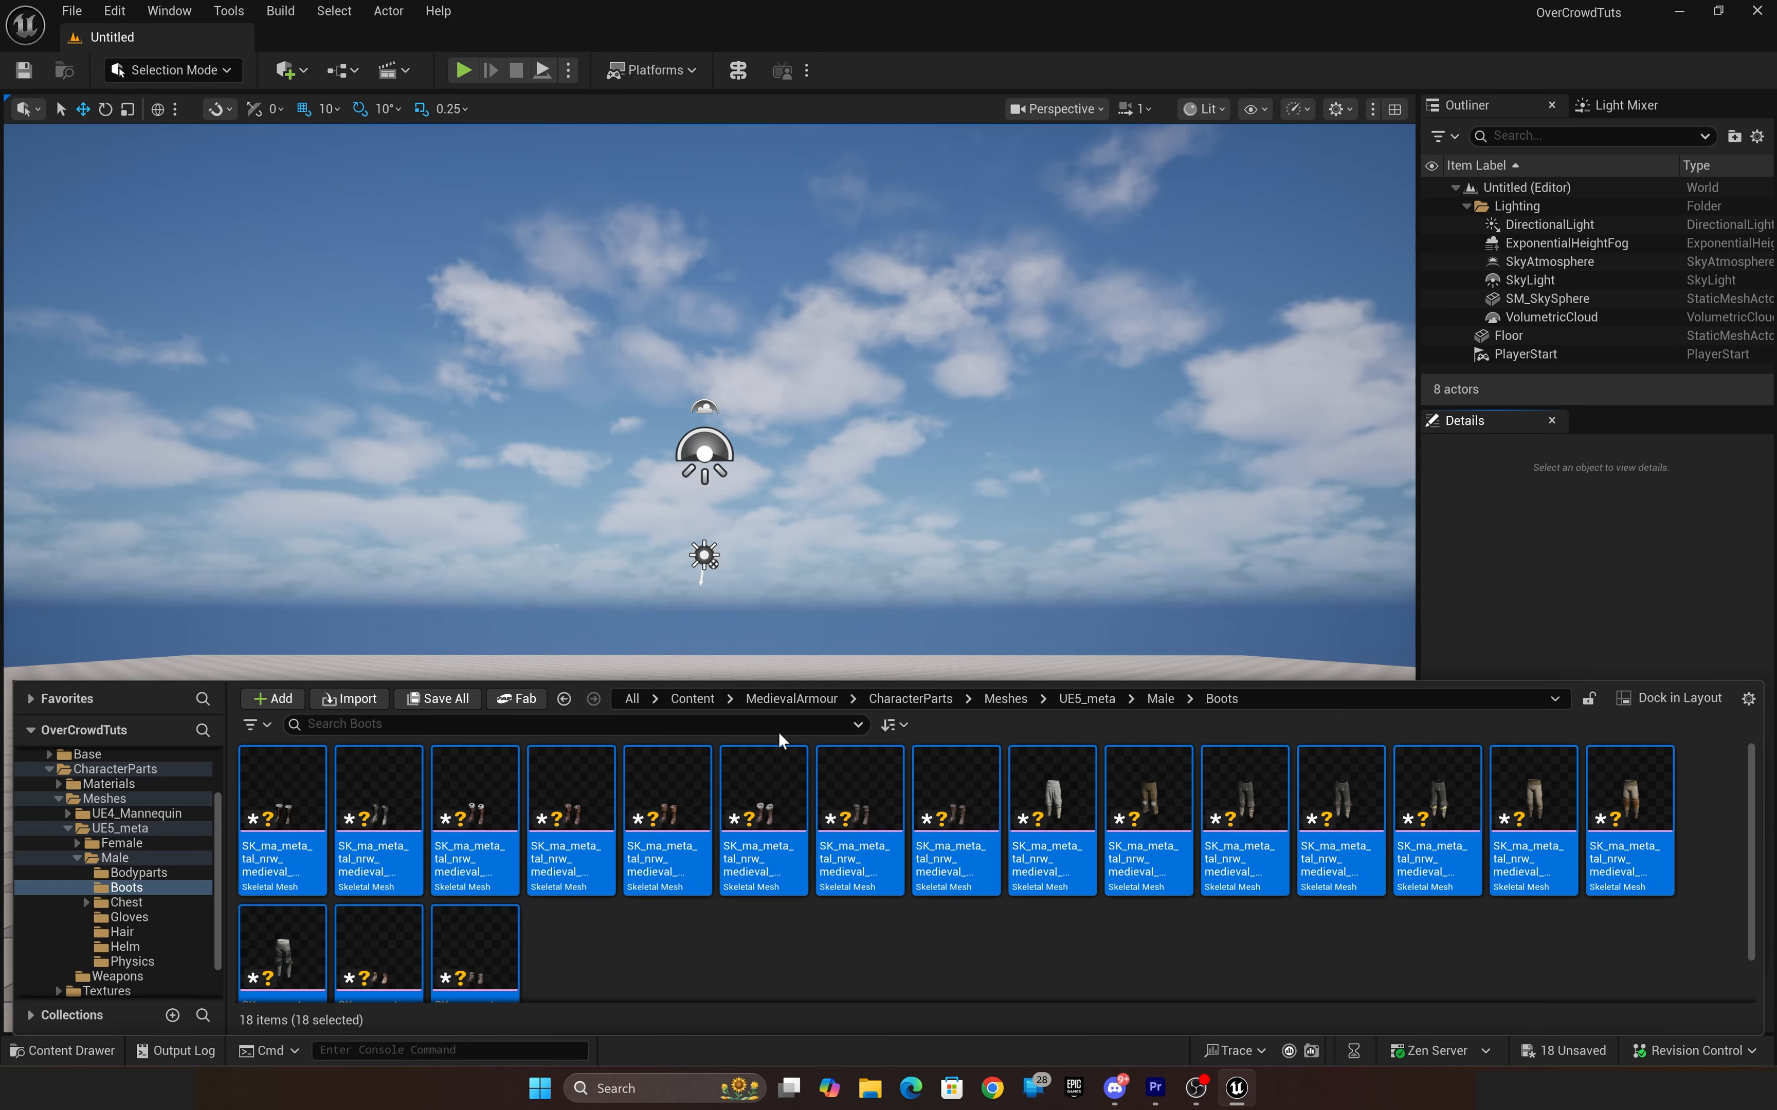
Step: Save all the modified skeletal meshes in the male Boots folder
left_click(428, 702)
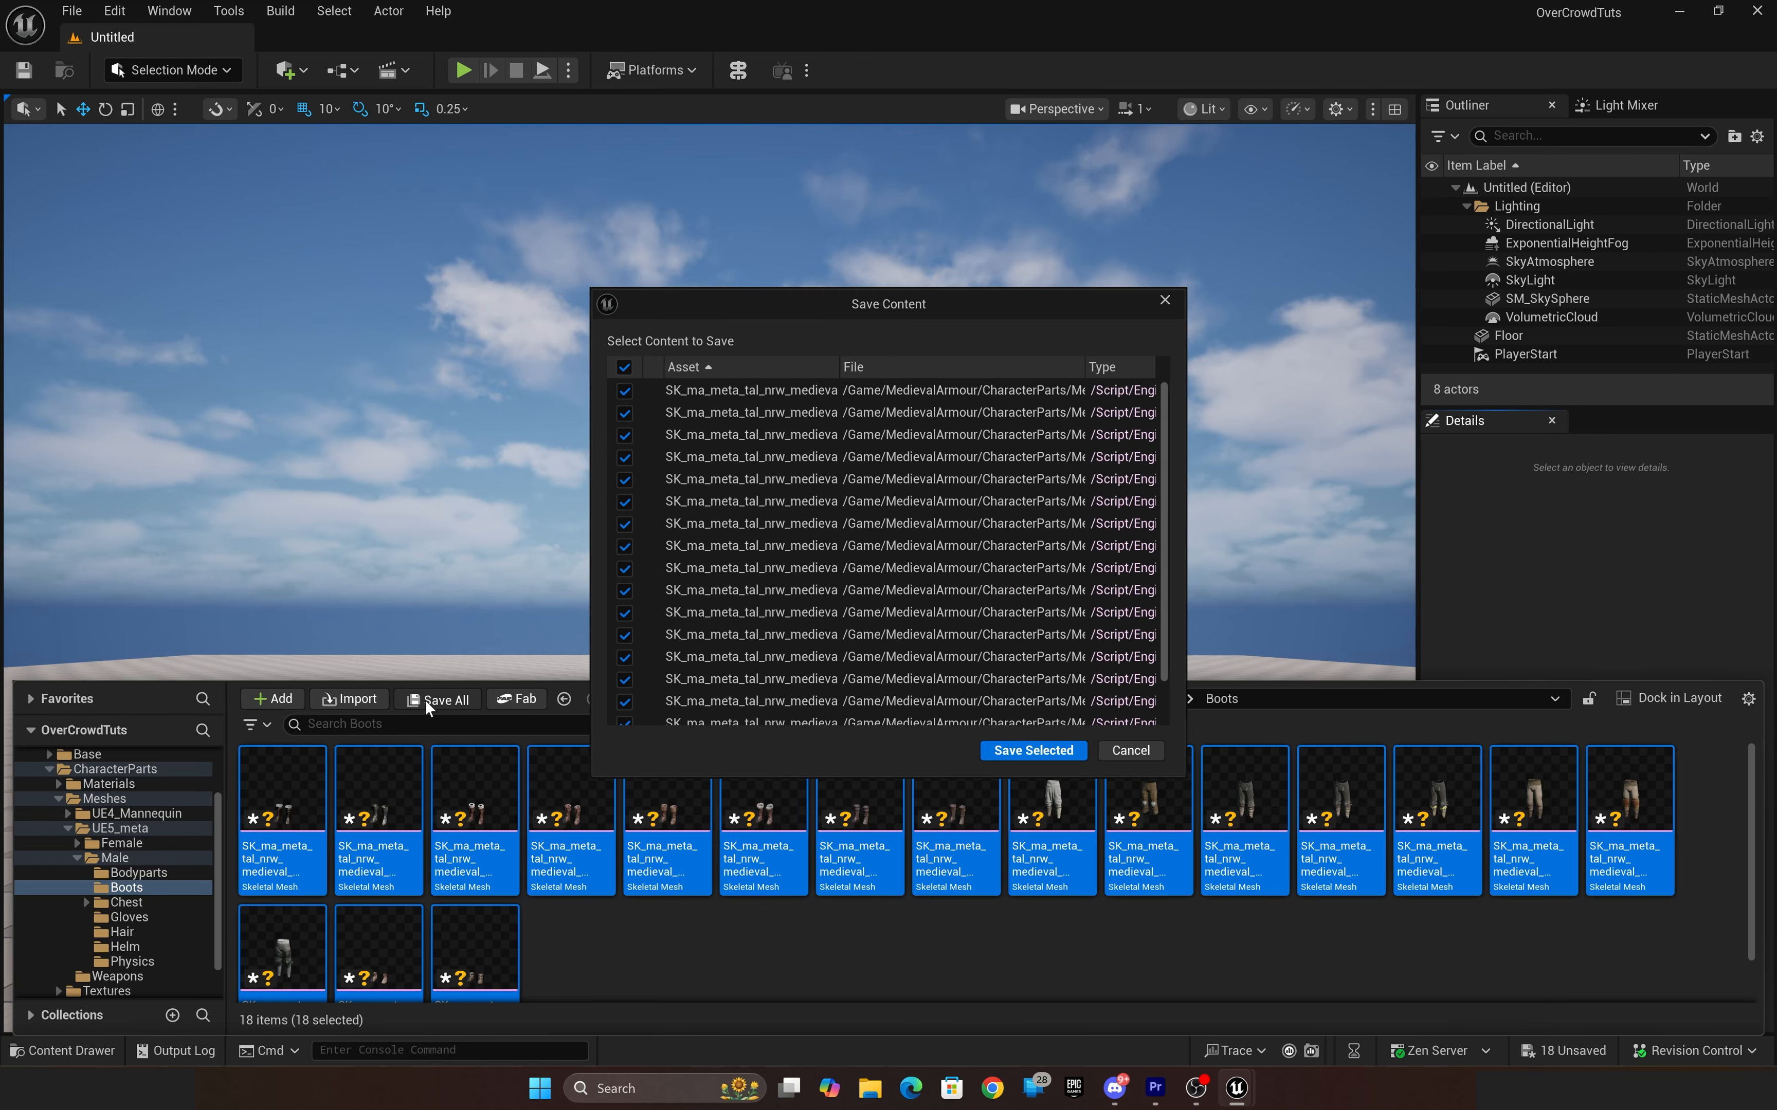
left_click(1033, 750)
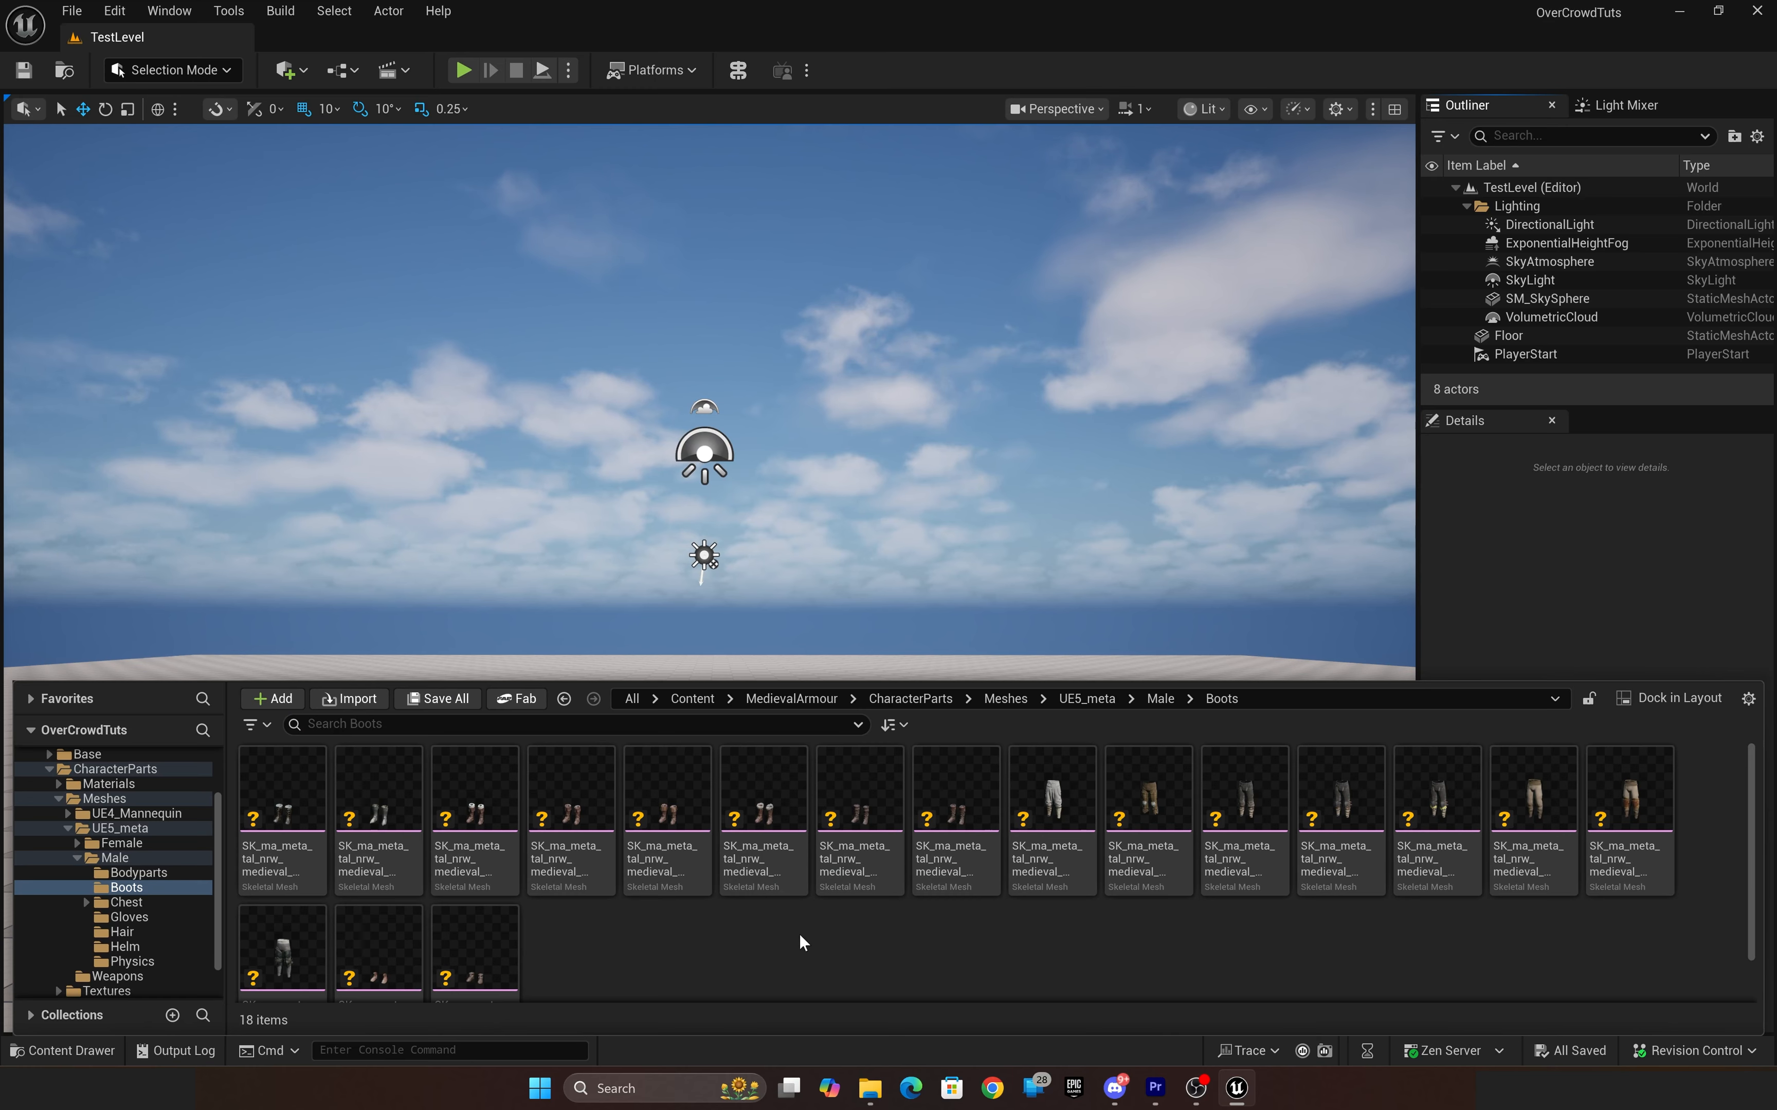
Step: Create VAT mesh pairings for the first eight boot meshes with the body part OverCrowd.BodyPart.Feet, VAT UV channel 1 and forced regeneration
left_click(283, 789)
left_click(989, 808, "shift")
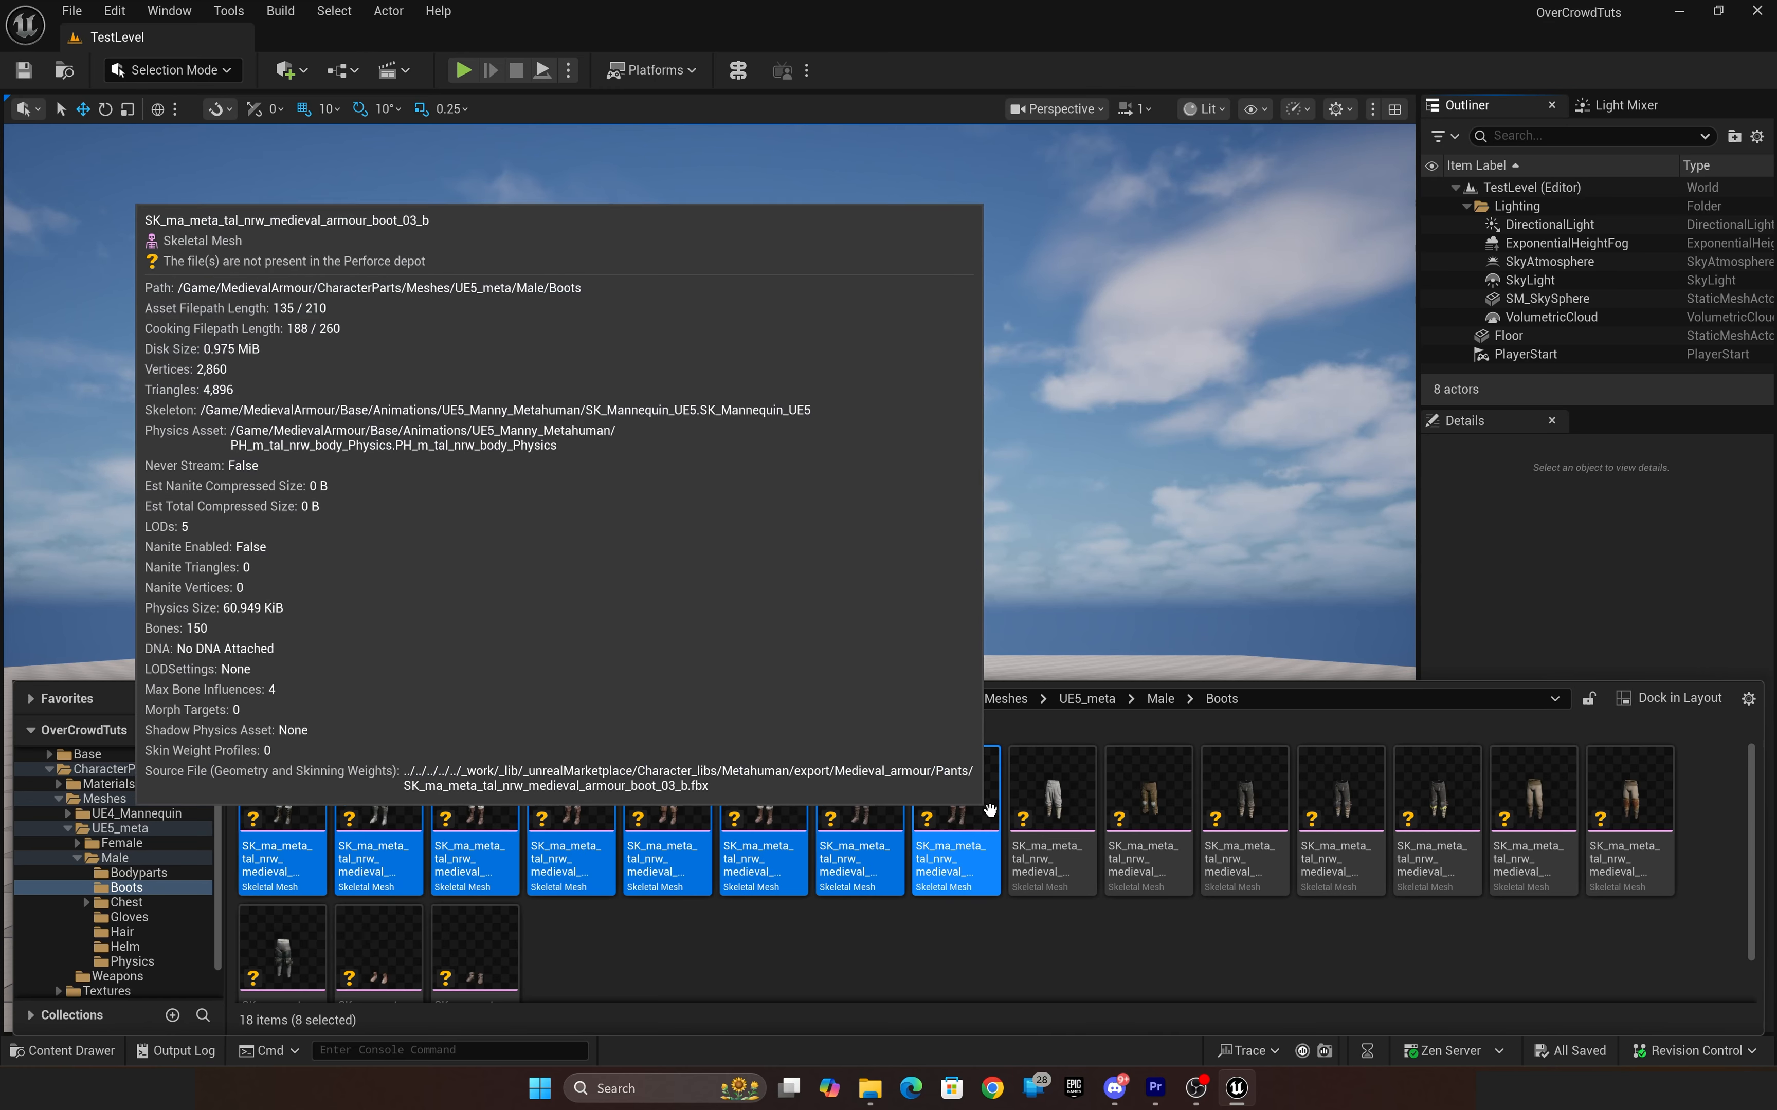
right_click(278, 800)
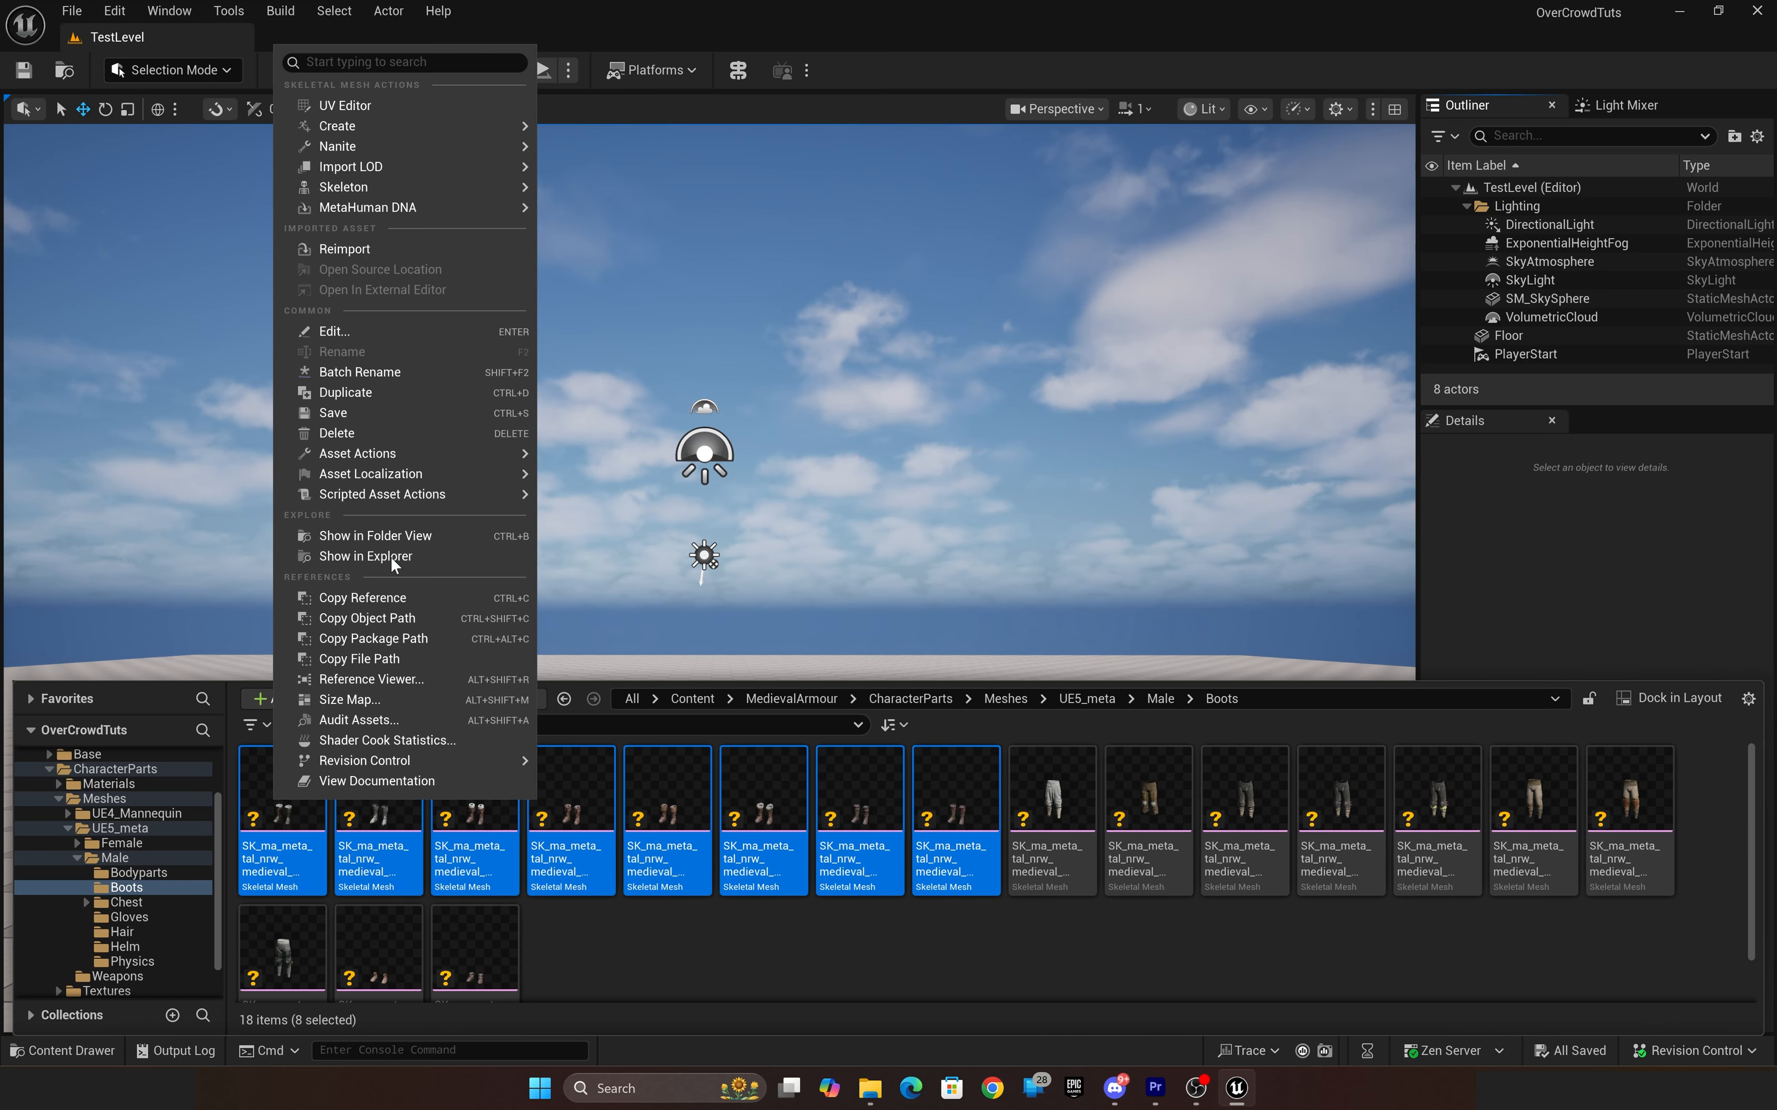
mouse_move(440, 494)
mouse_move(626, 502)
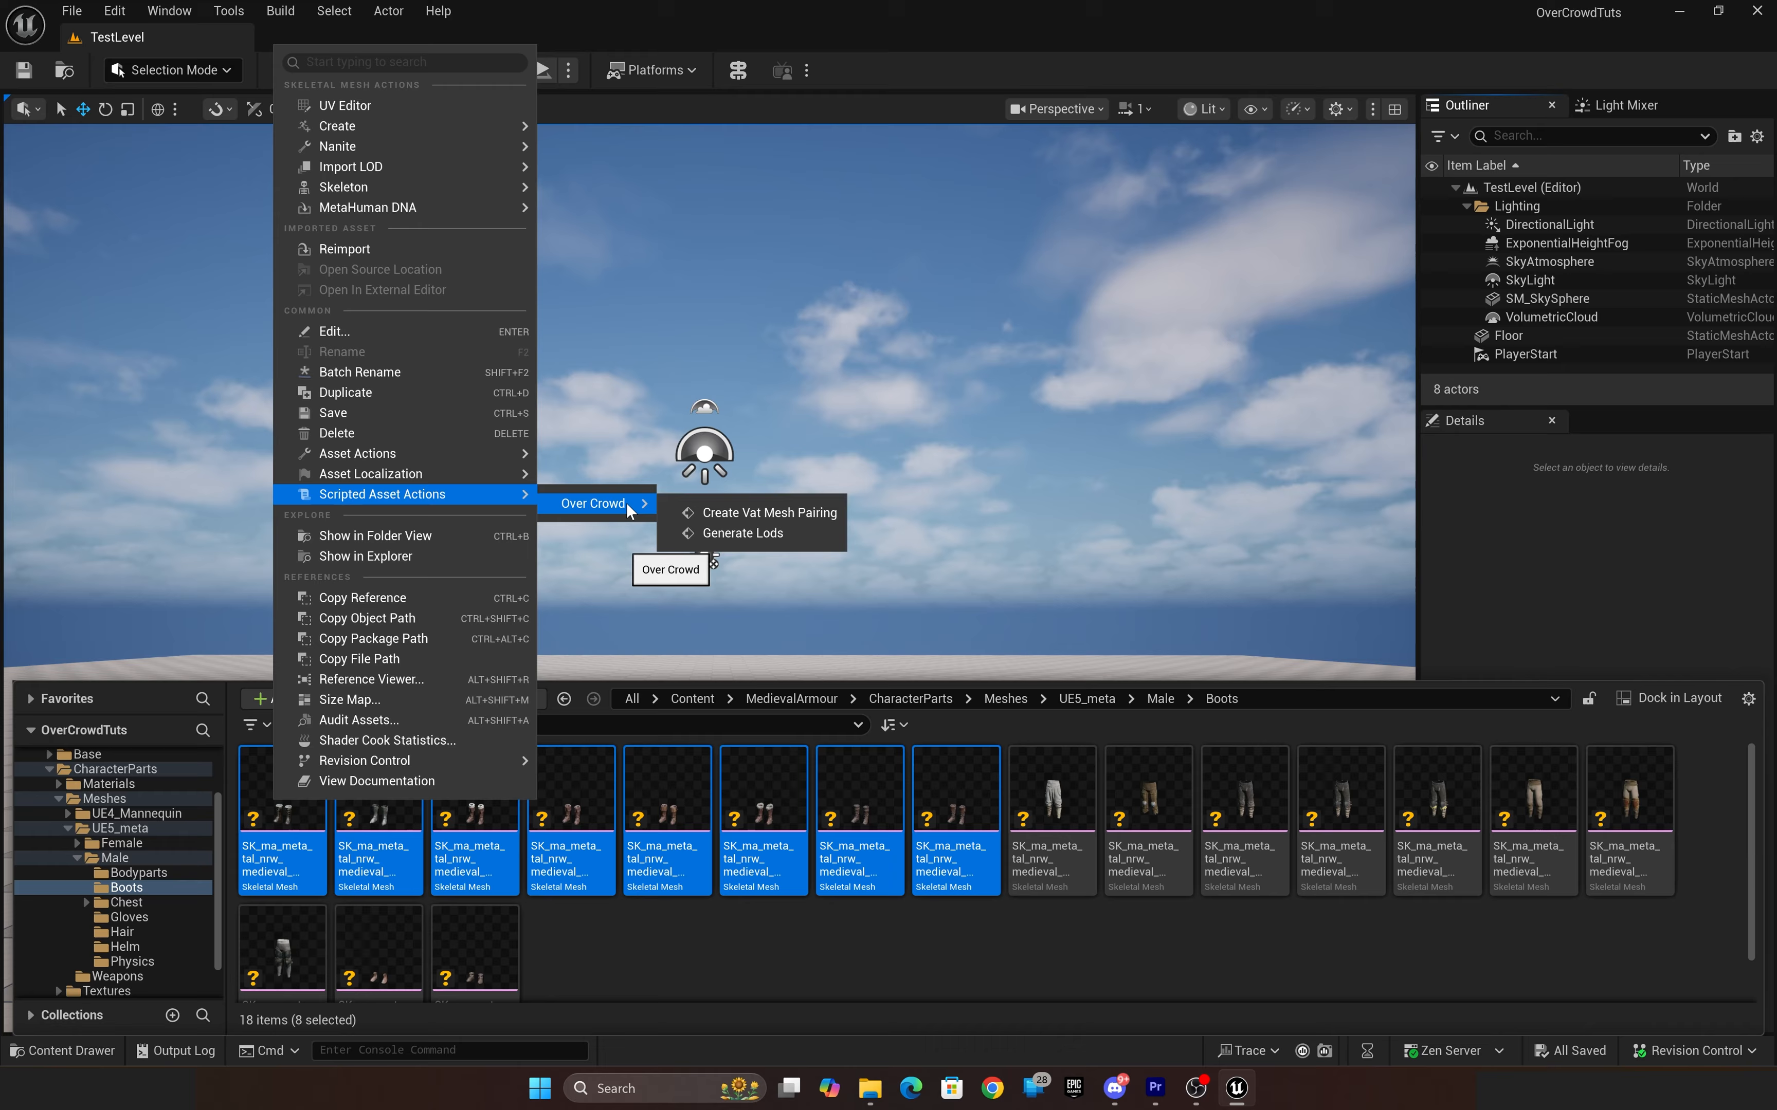
left_click(768, 512)
left_click(904, 517)
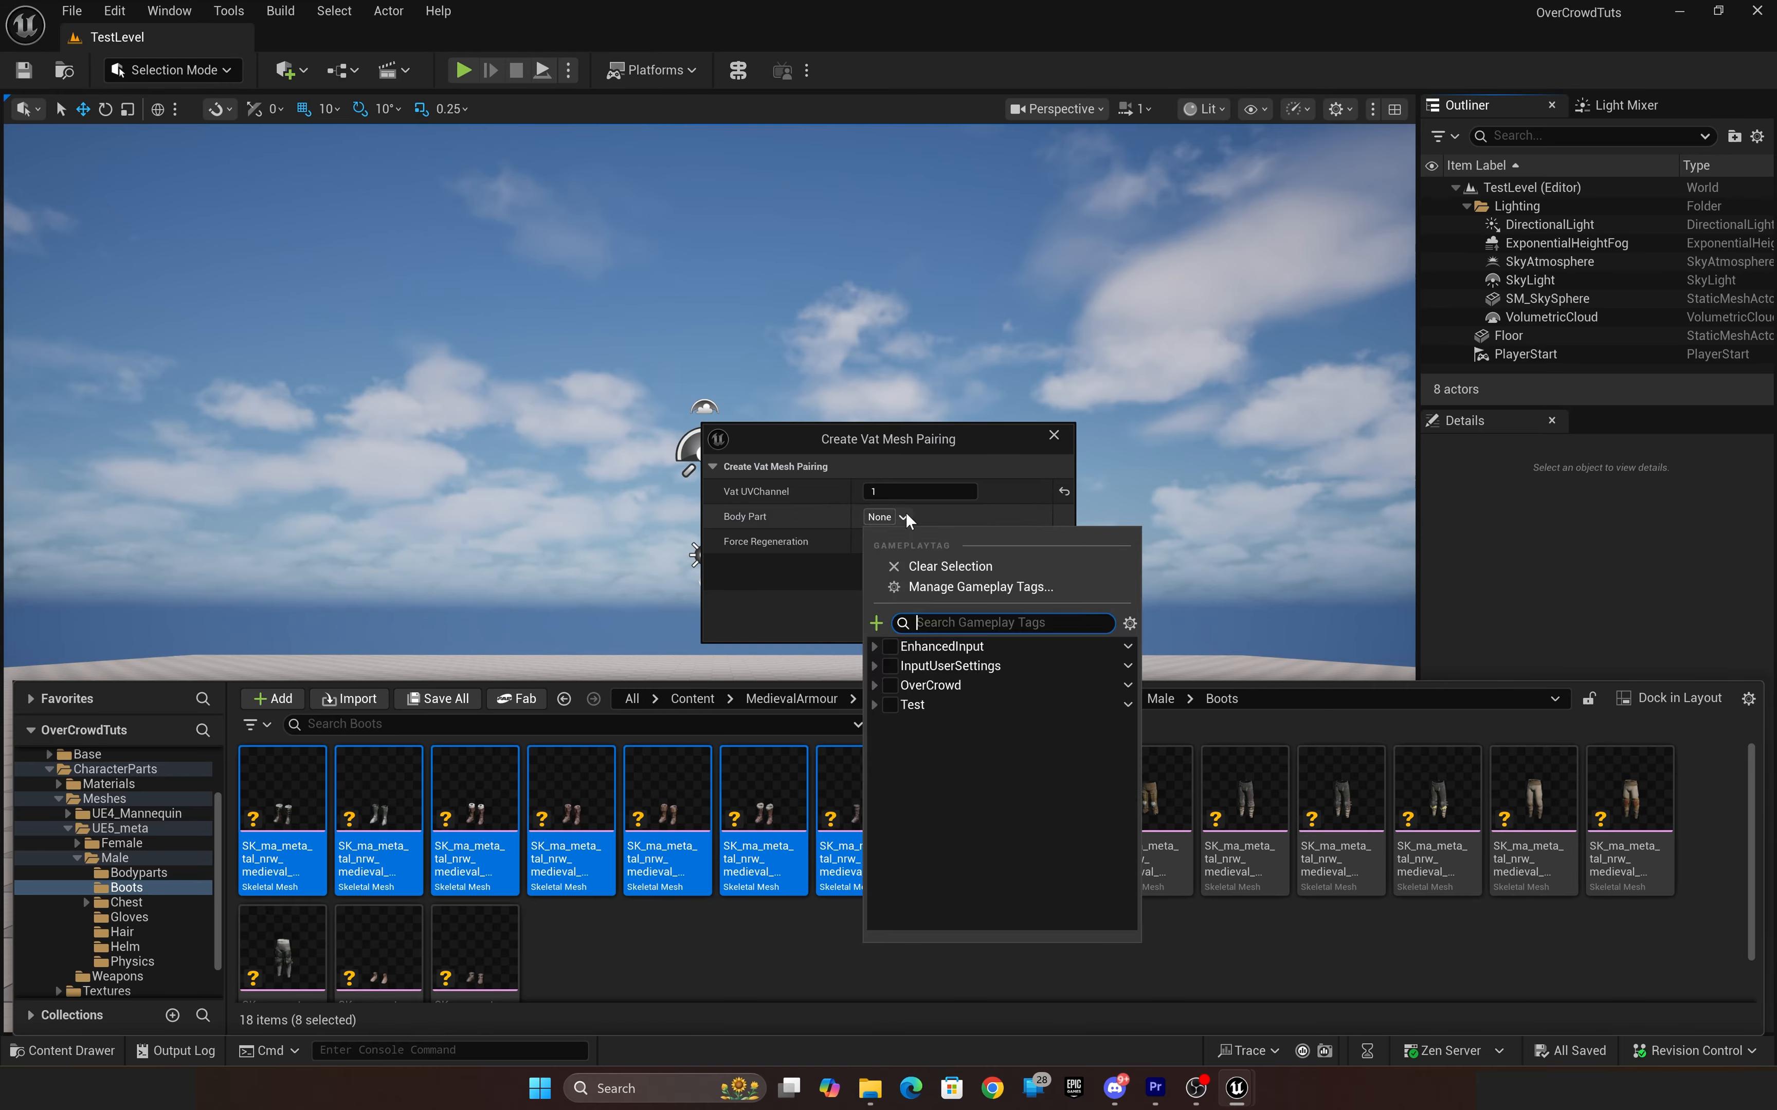
left_click(873, 685)
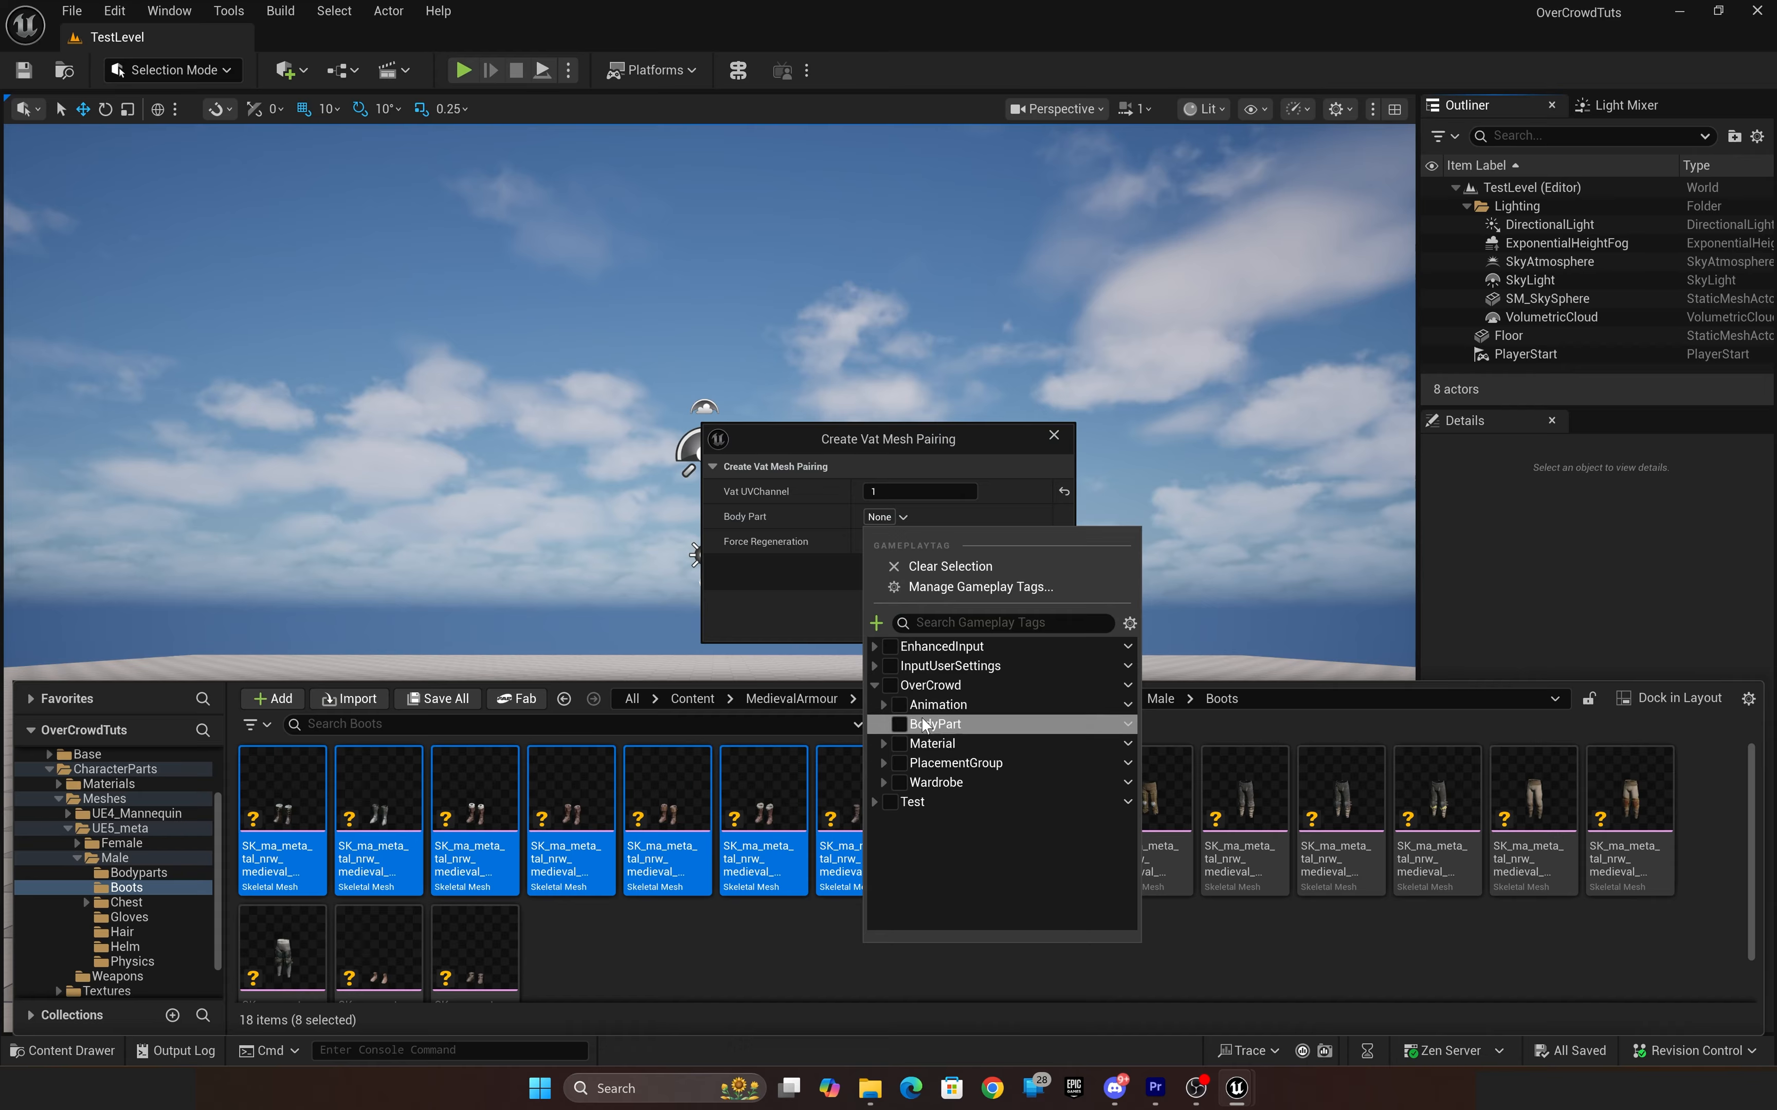
left_click(883, 725)
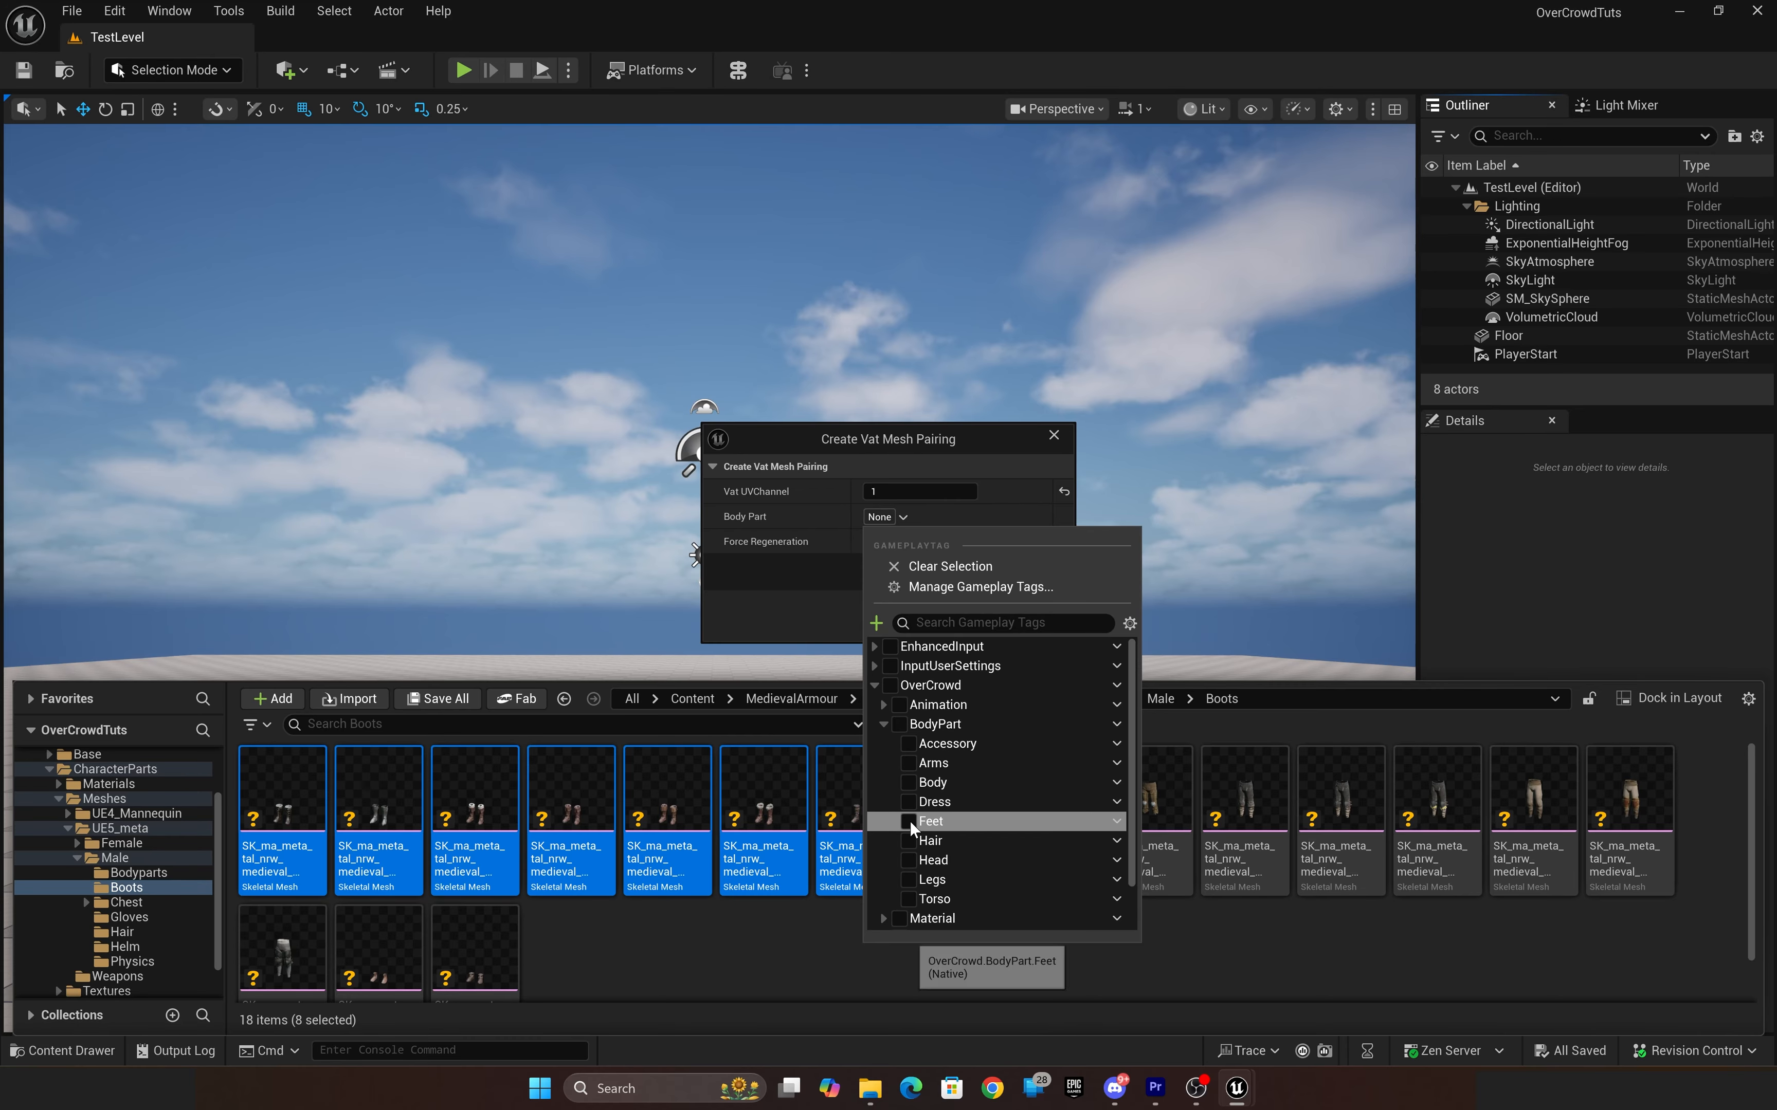
left_click(923, 821)
left_click(823, 623)
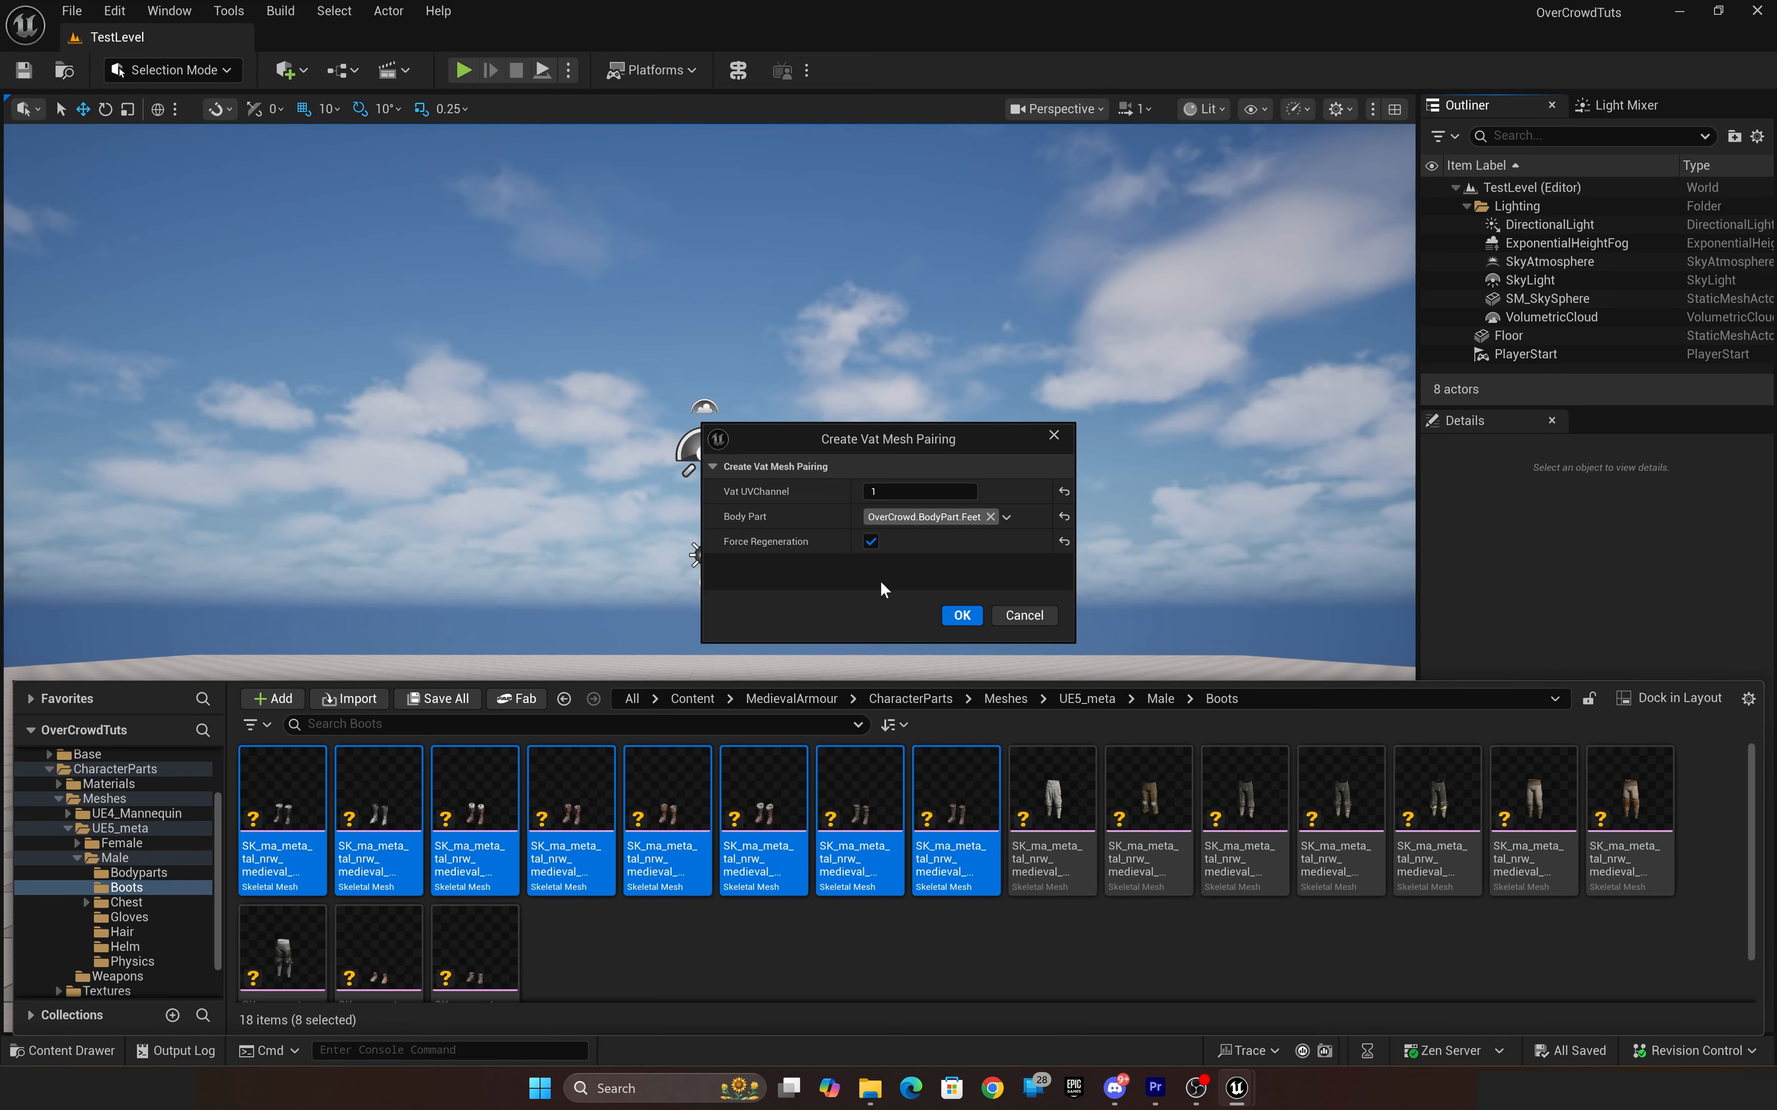
left_click(870, 541)
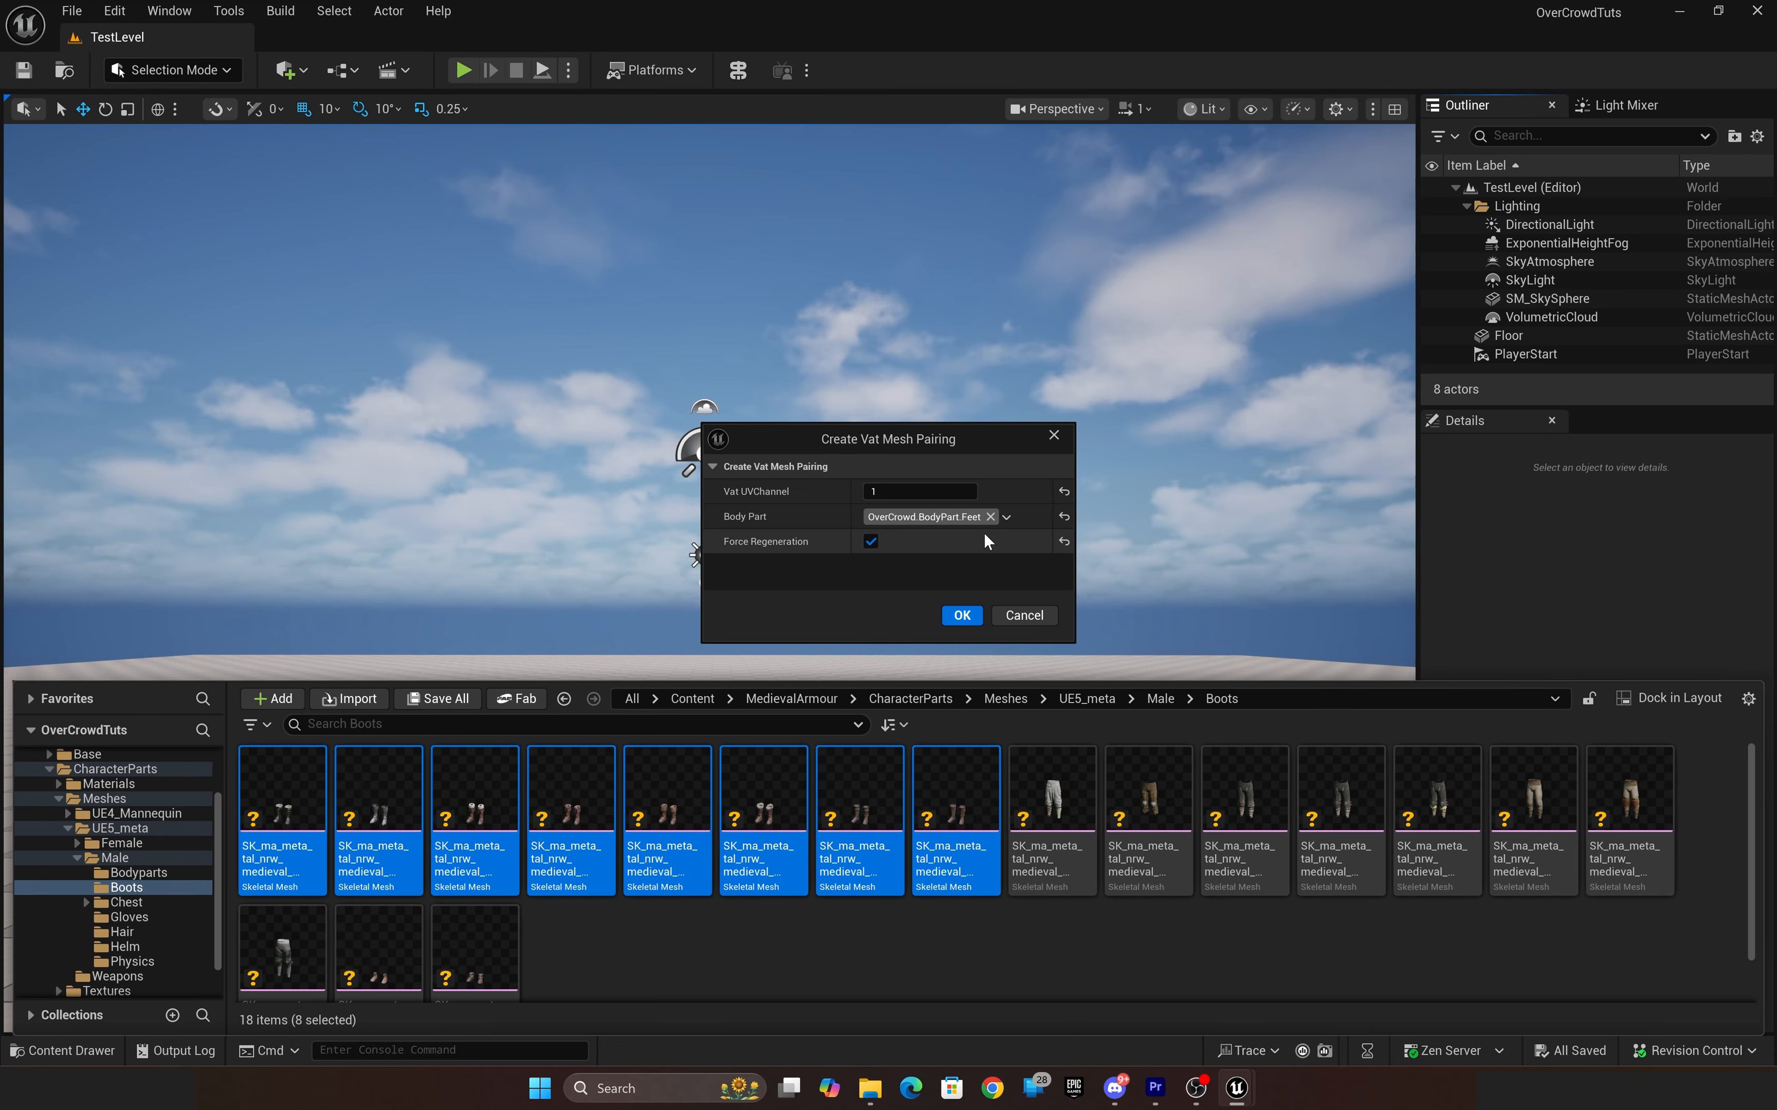
left_click(960, 616)
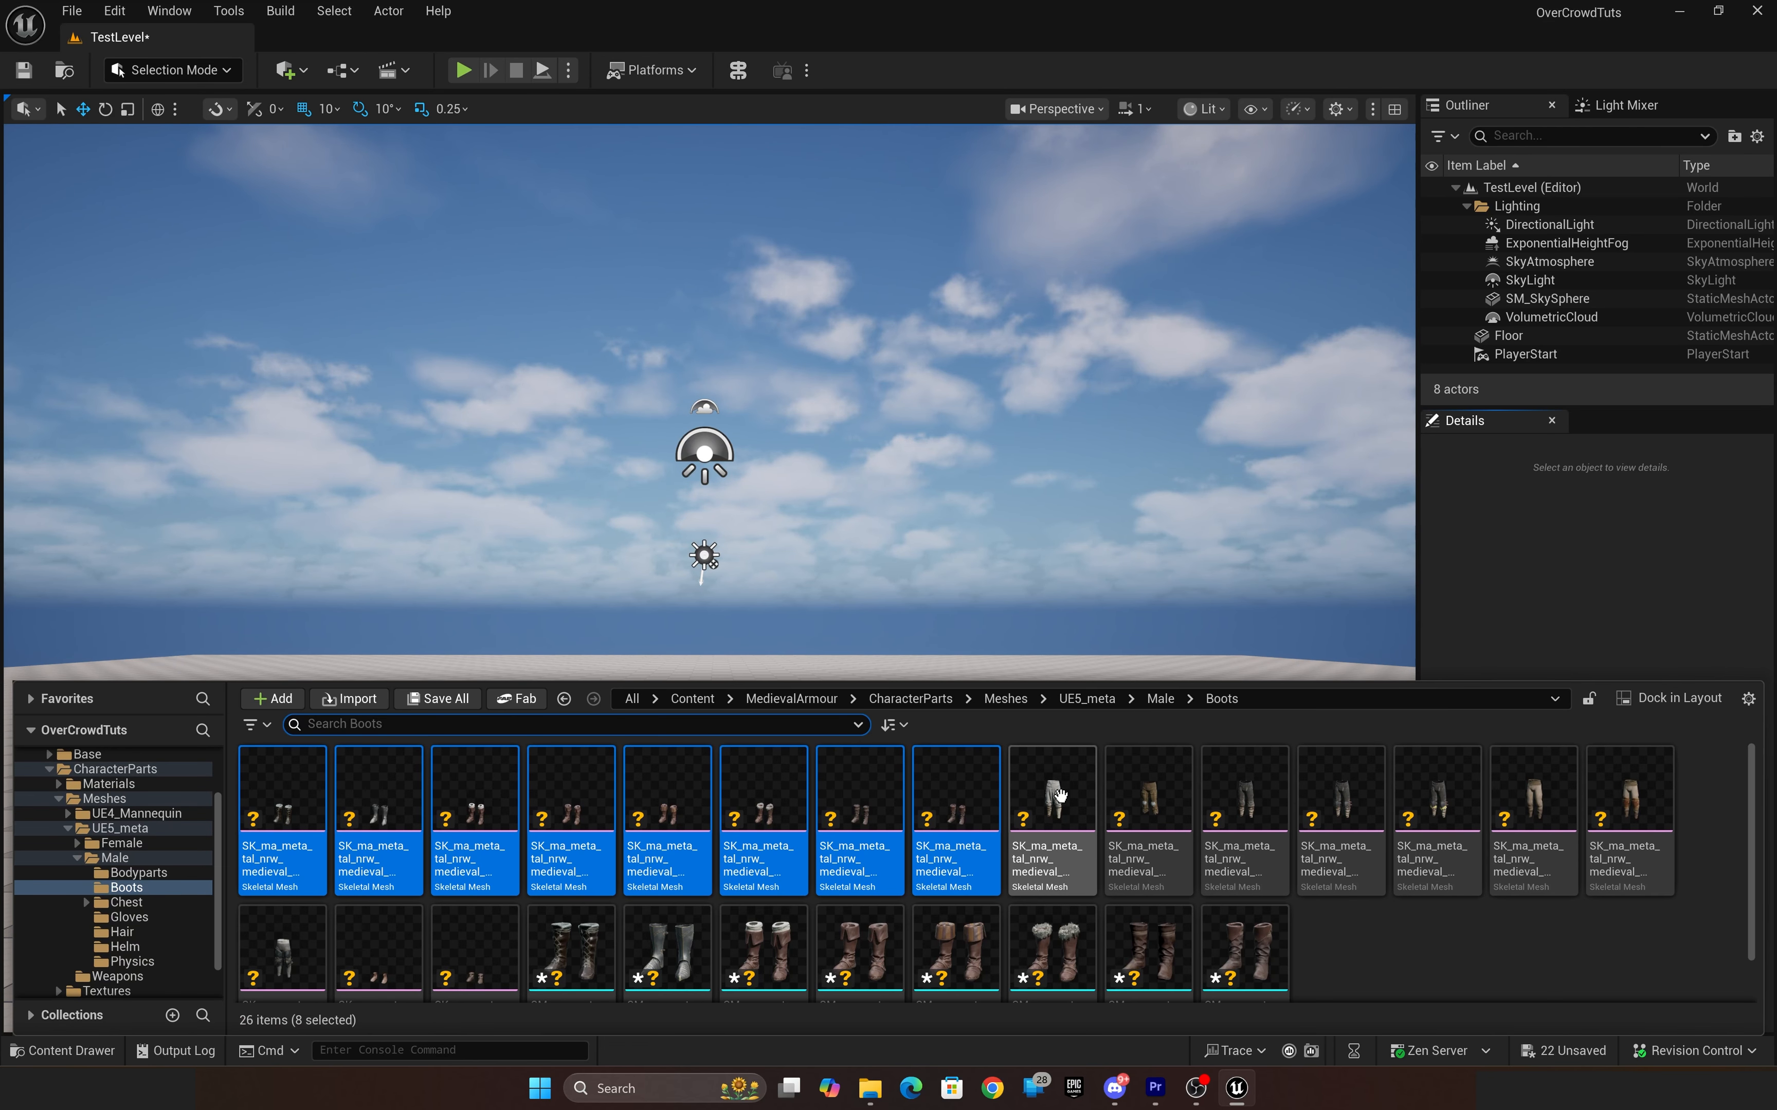
Step: Create VAT mesh pairings for the eight leg meshes in the Boots folder with body part OverCrowd.BodyPart.Legs, VAT UV channel 1 and forced regeneration
left_click(1057, 794)
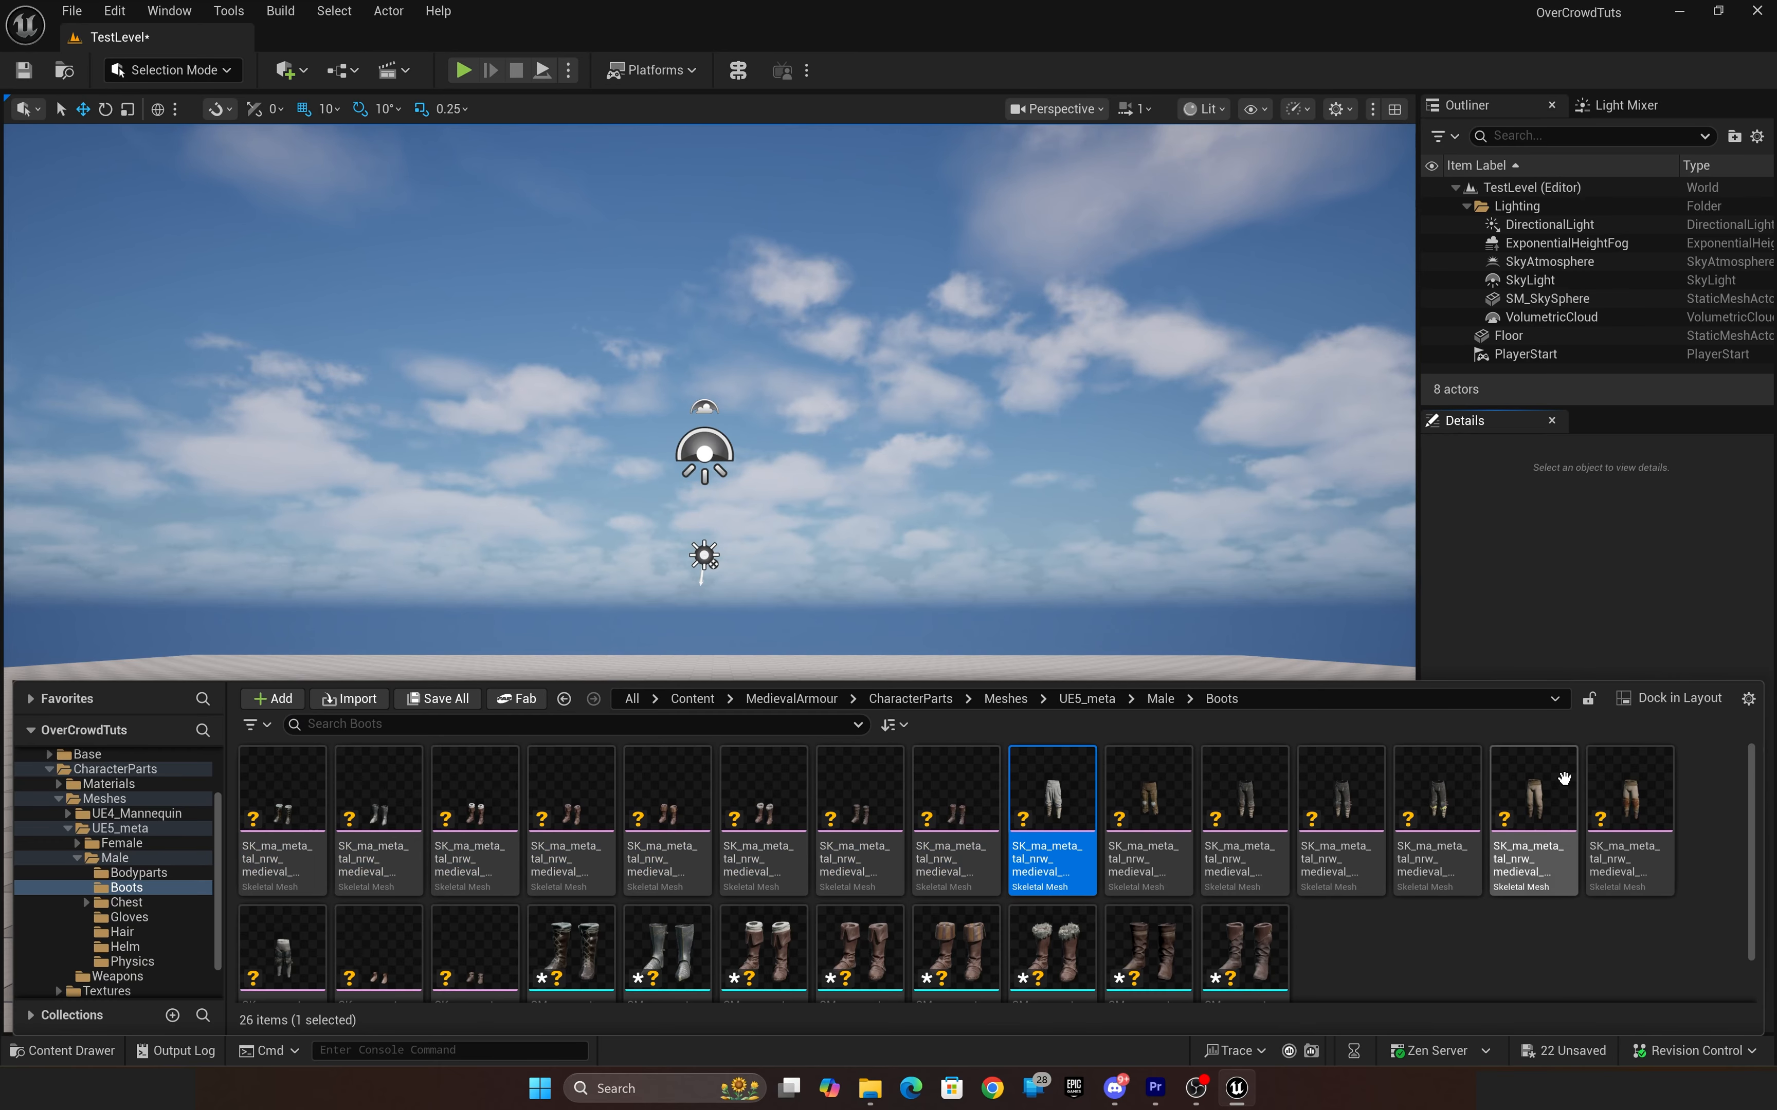
left_click(308, 912, "shift")
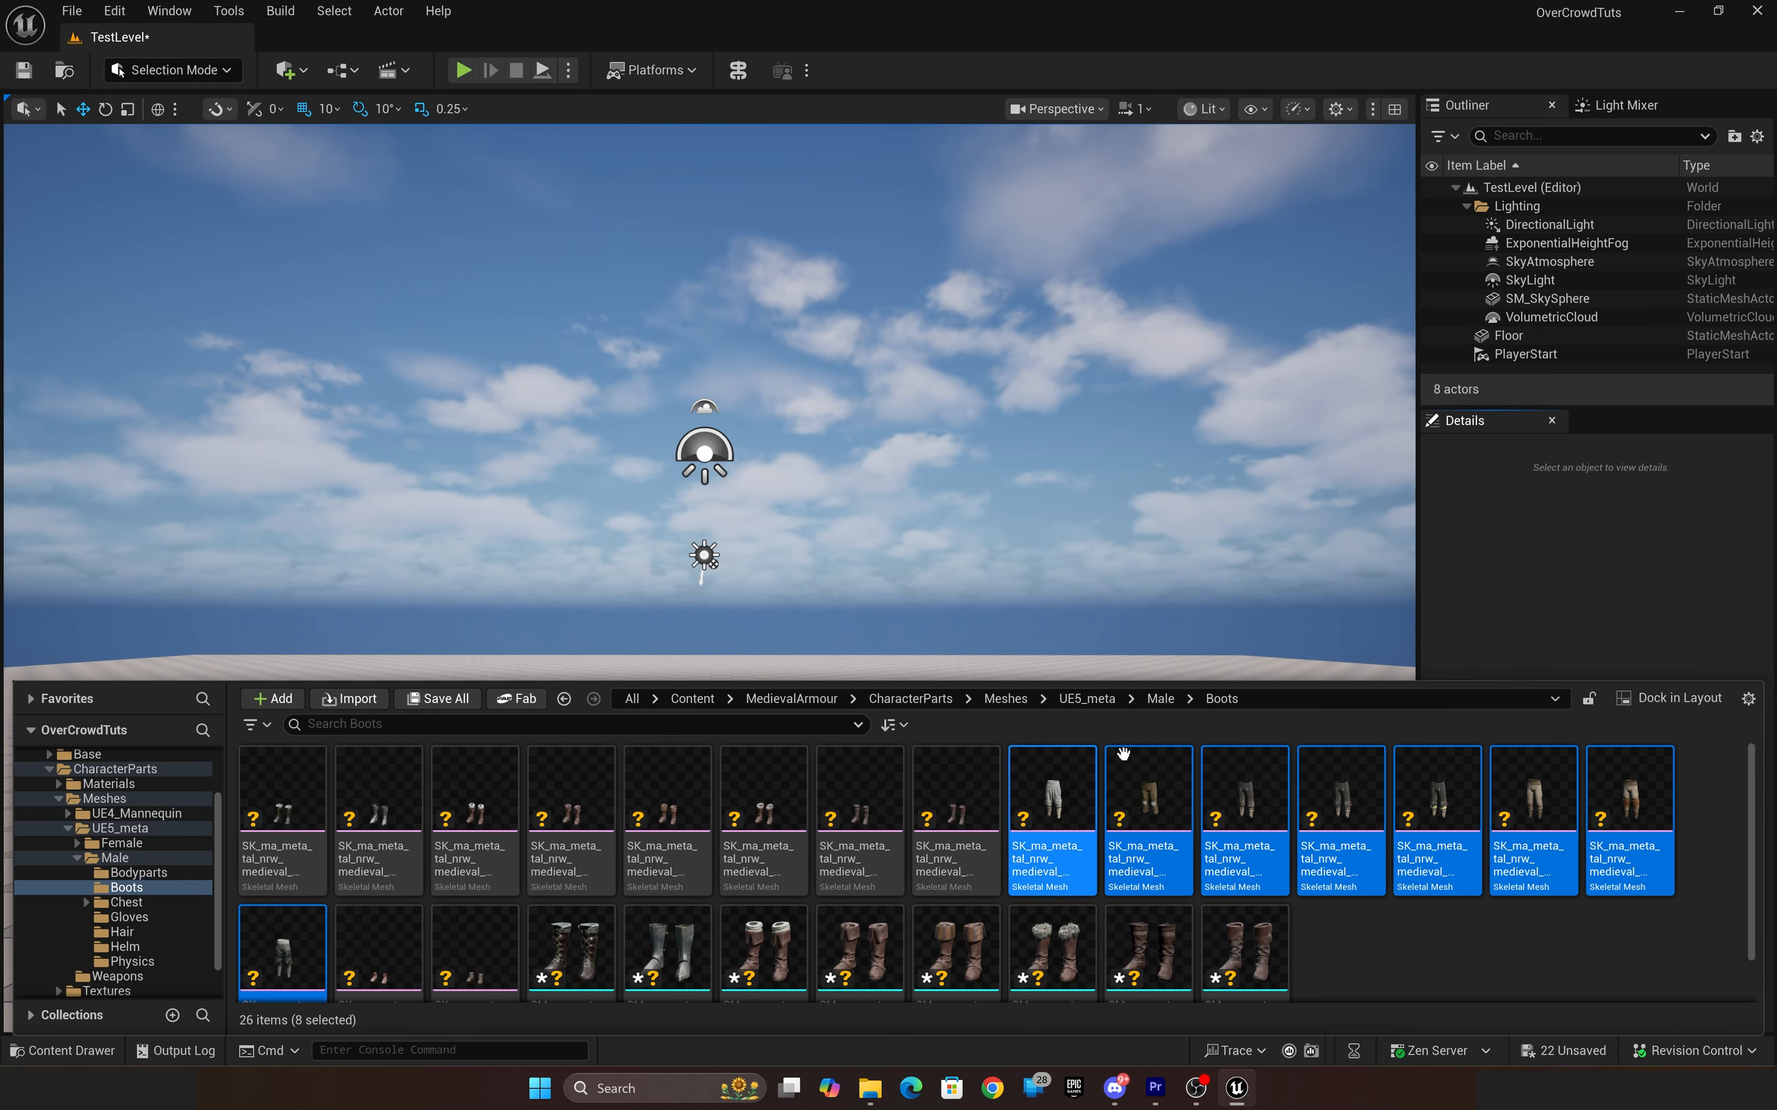
right_click(1134, 804)
mouse_move(1248, 498)
mouse_move(1471, 509)
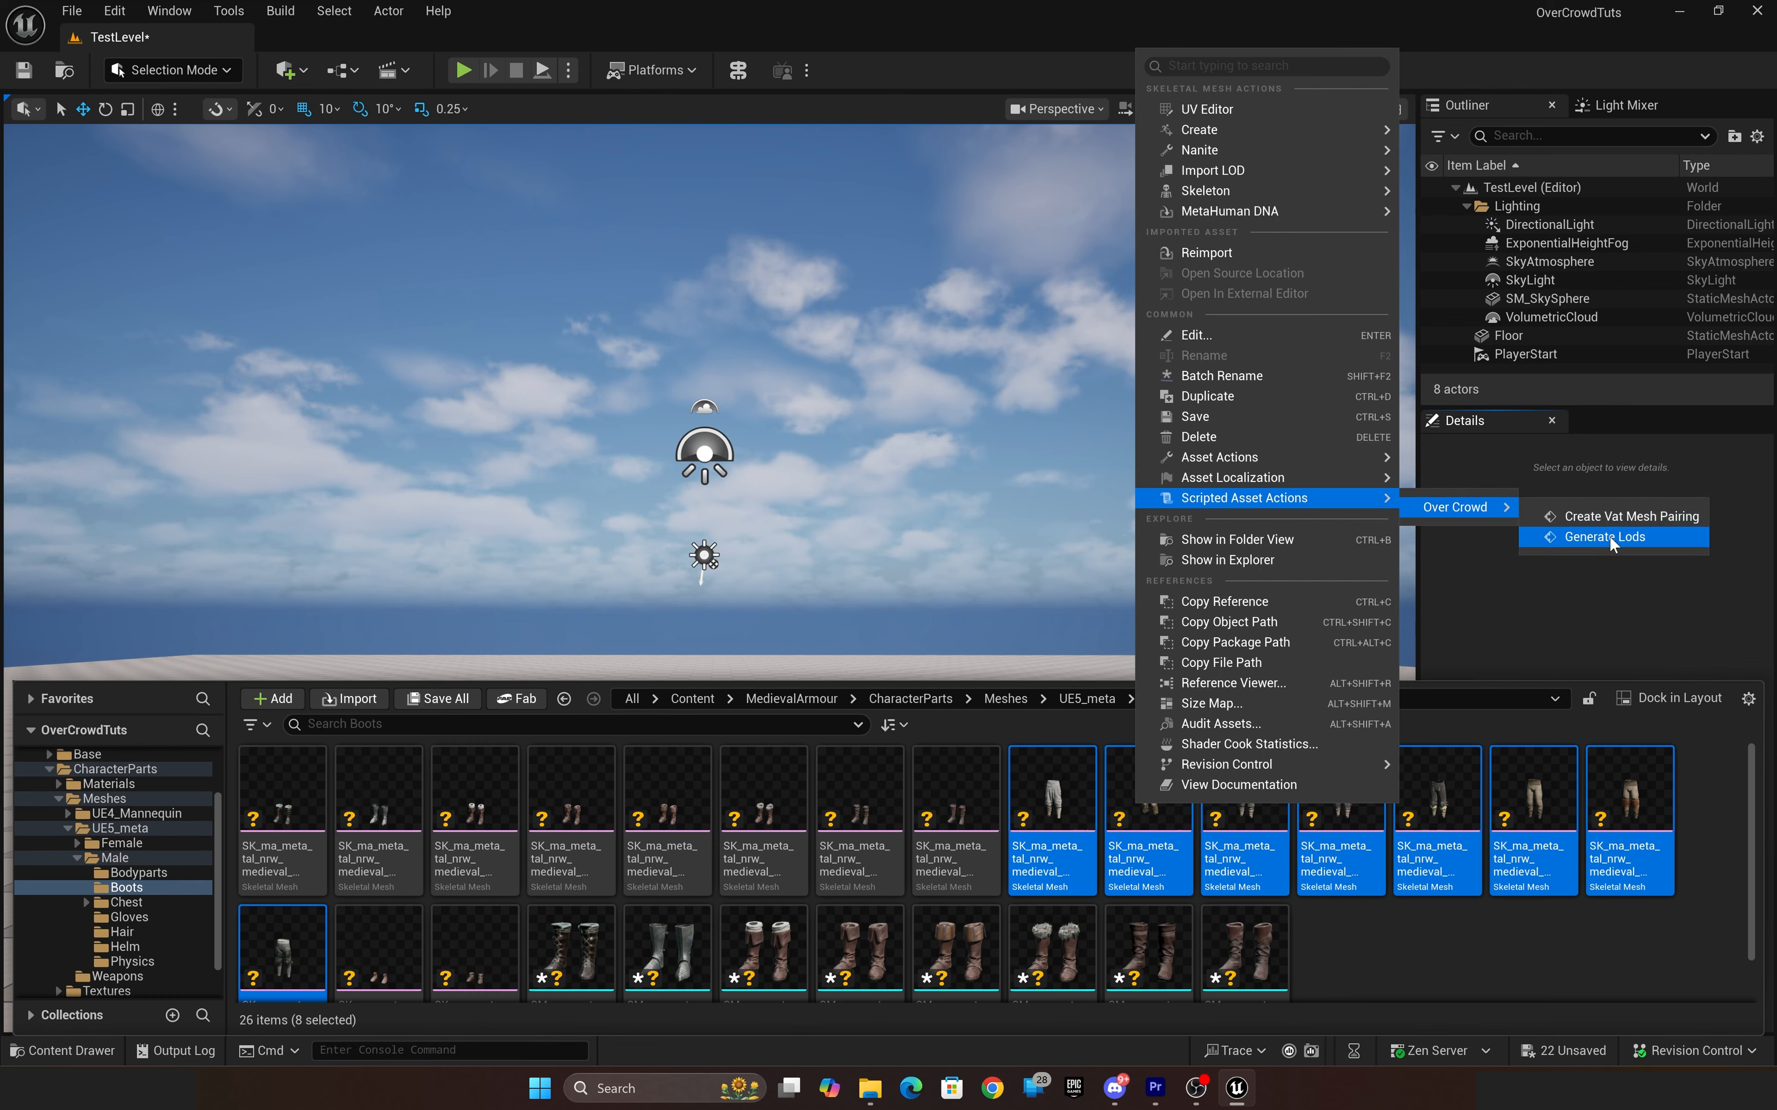
left_click(1617, 520)
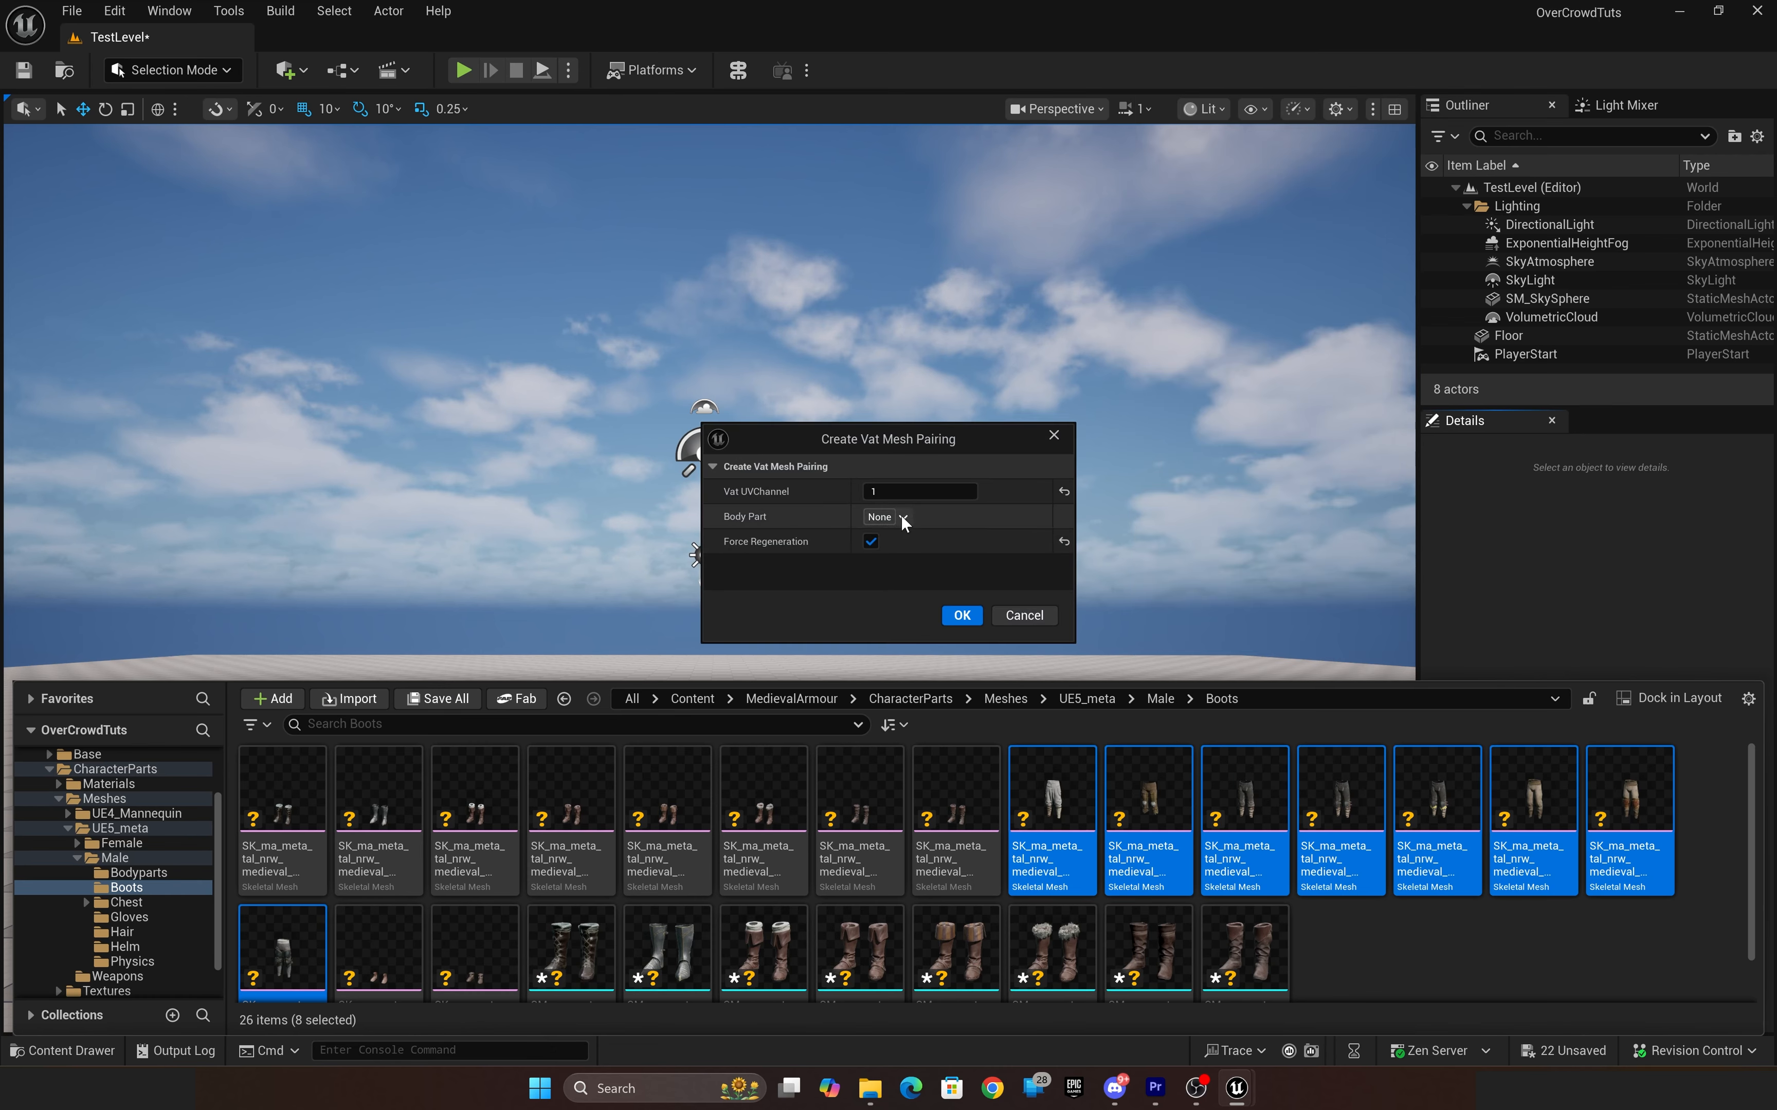
left_click(904, 517)
left_click(875, 685)
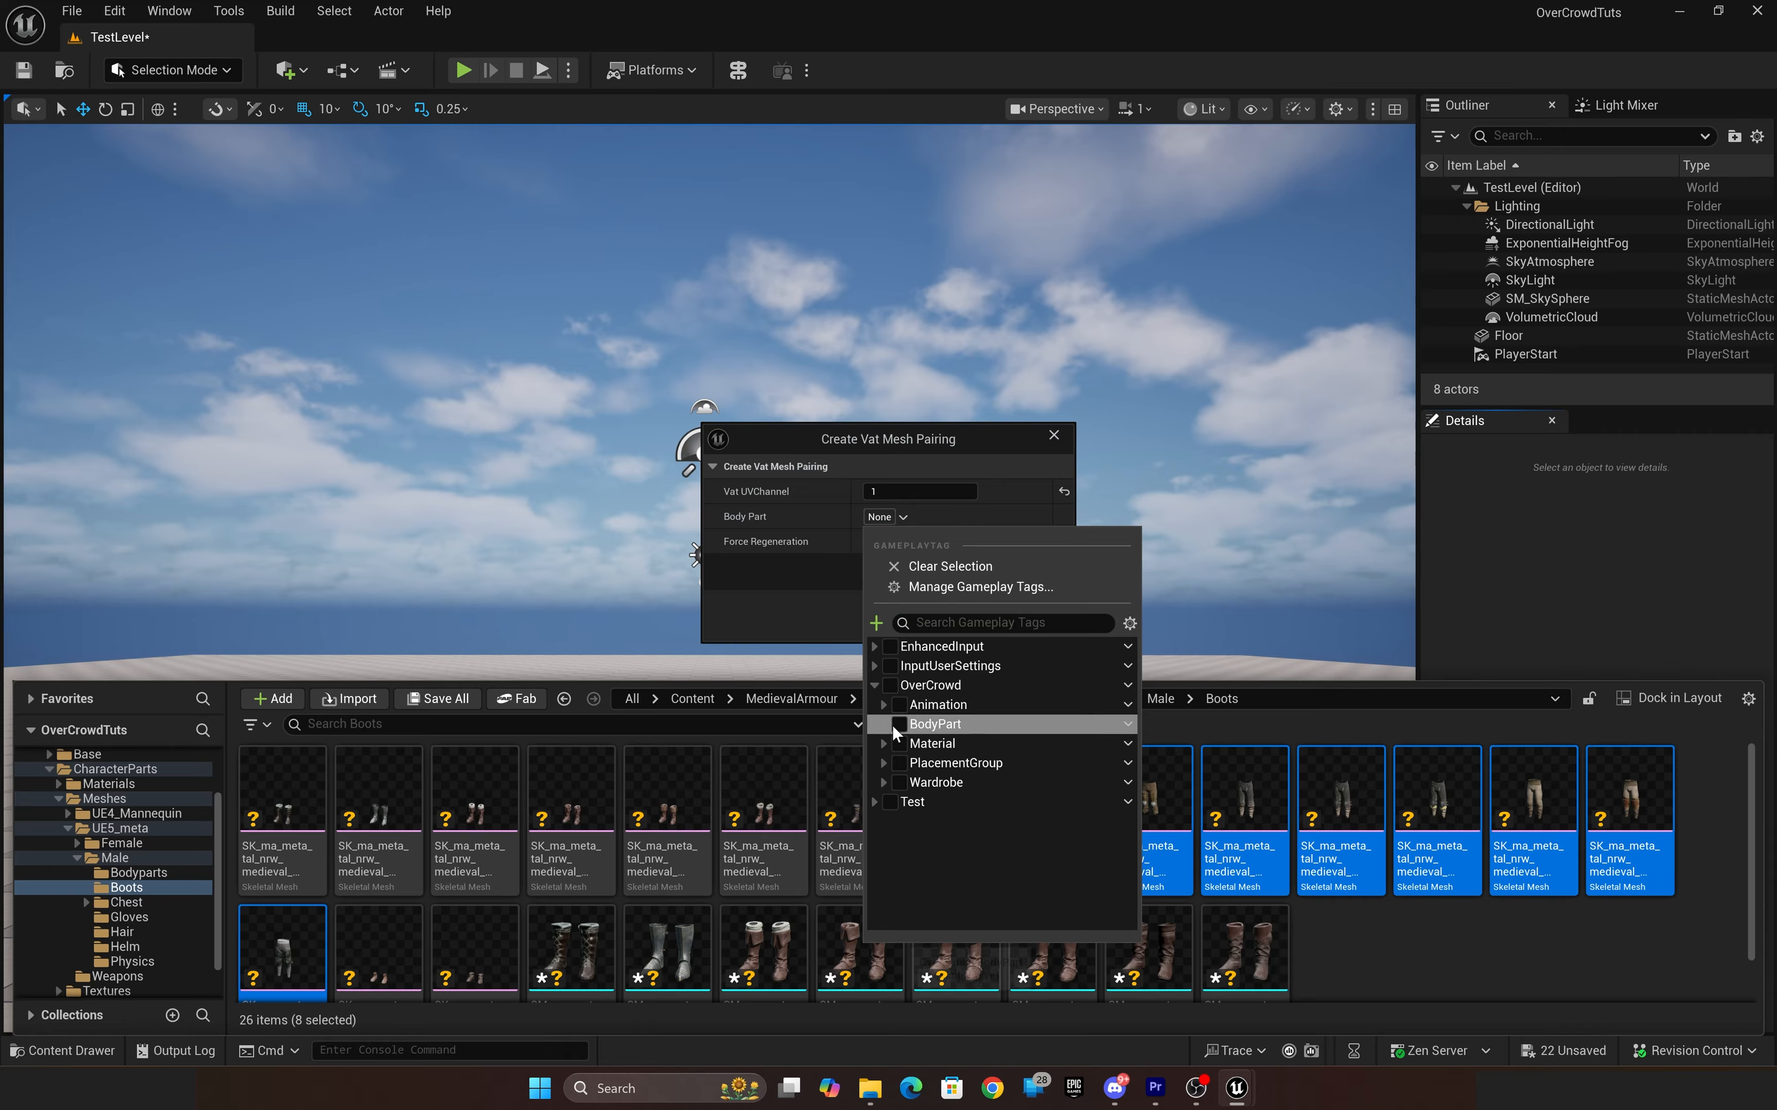
left_click(884, 725)
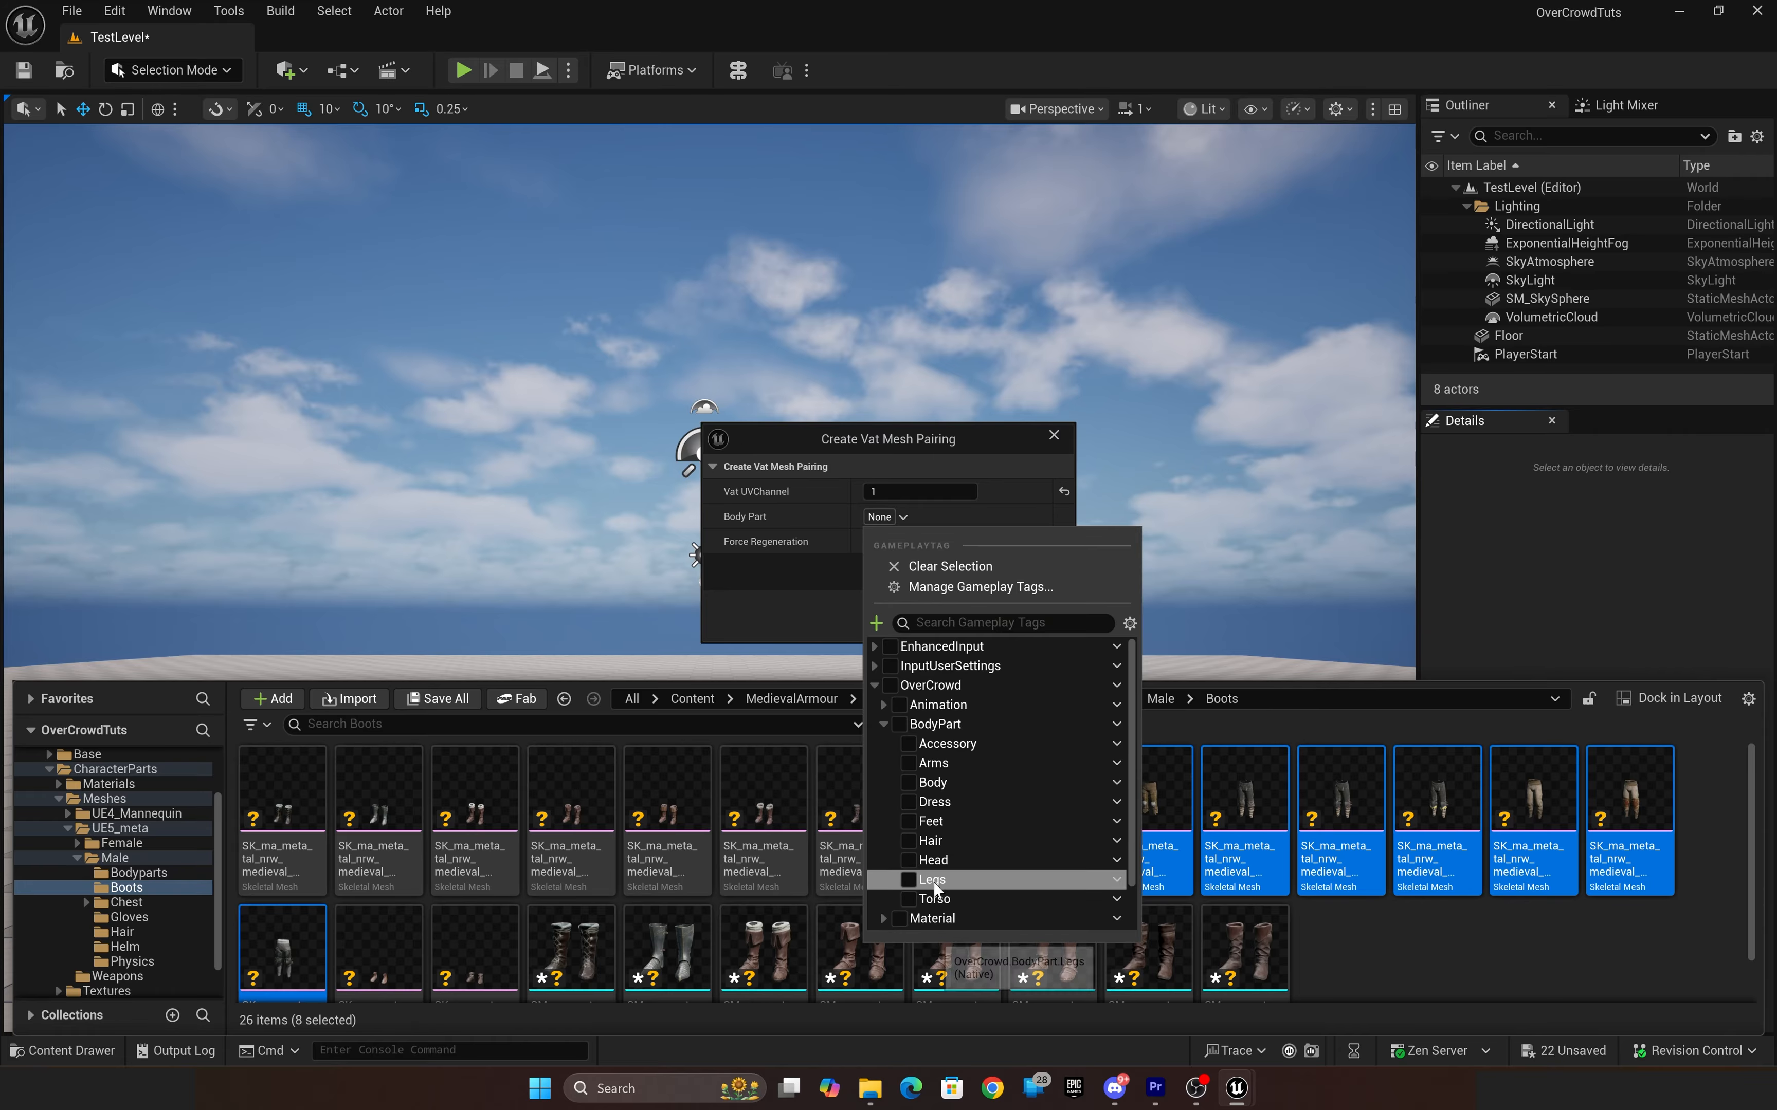
left_click(908, 879)
left_click(816, 596)
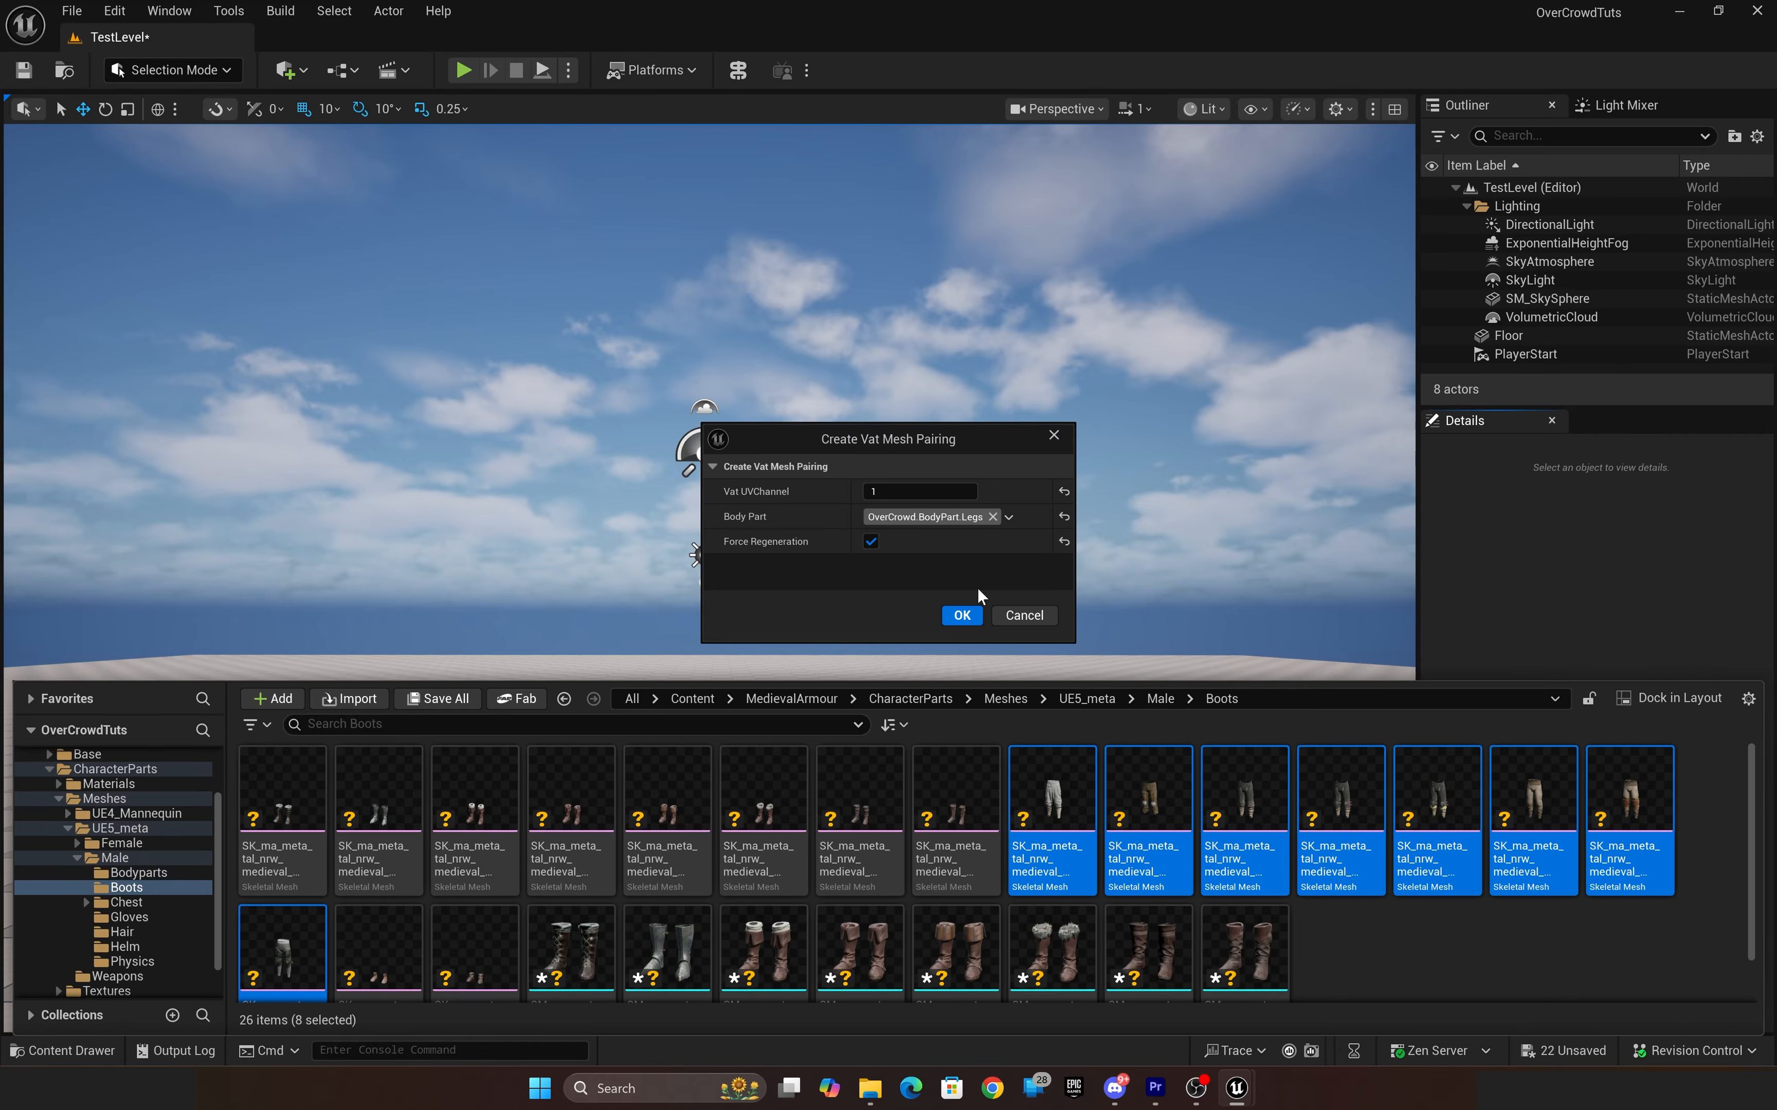
left_click(967, 621)
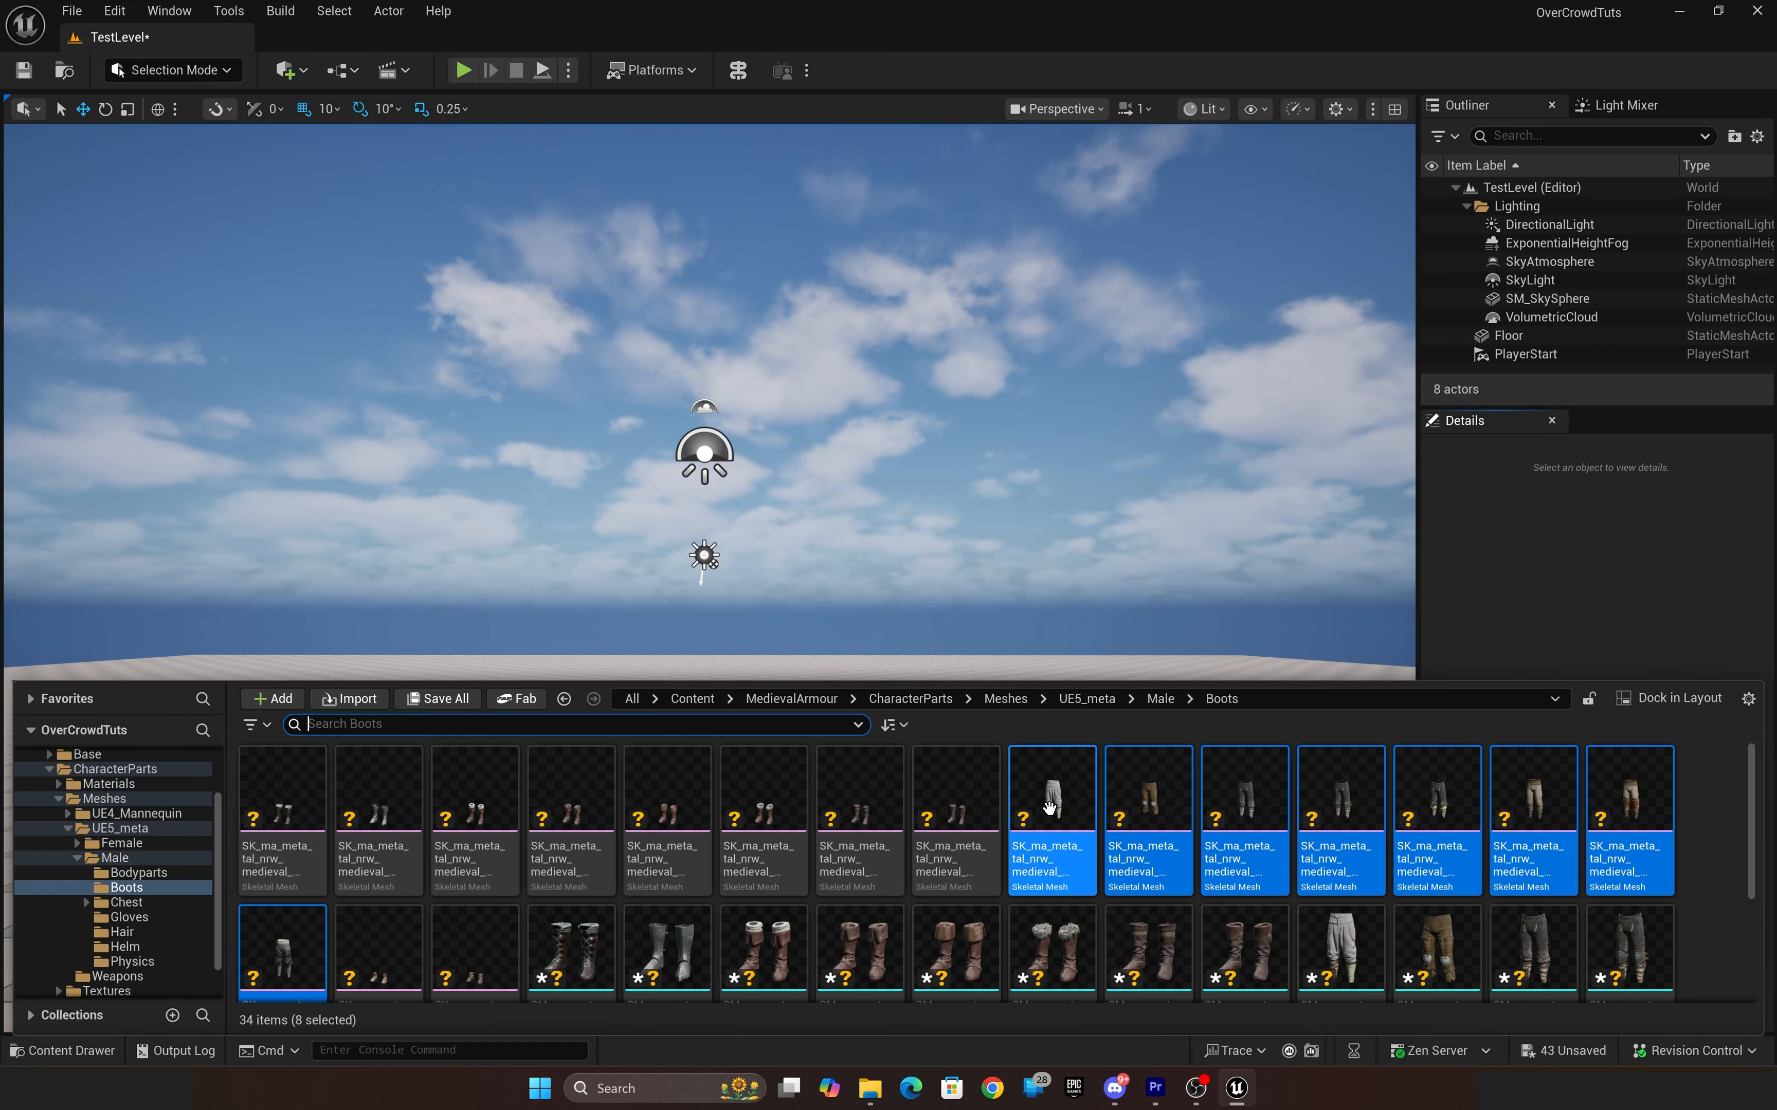
scroll(586, 838, "down", 2)
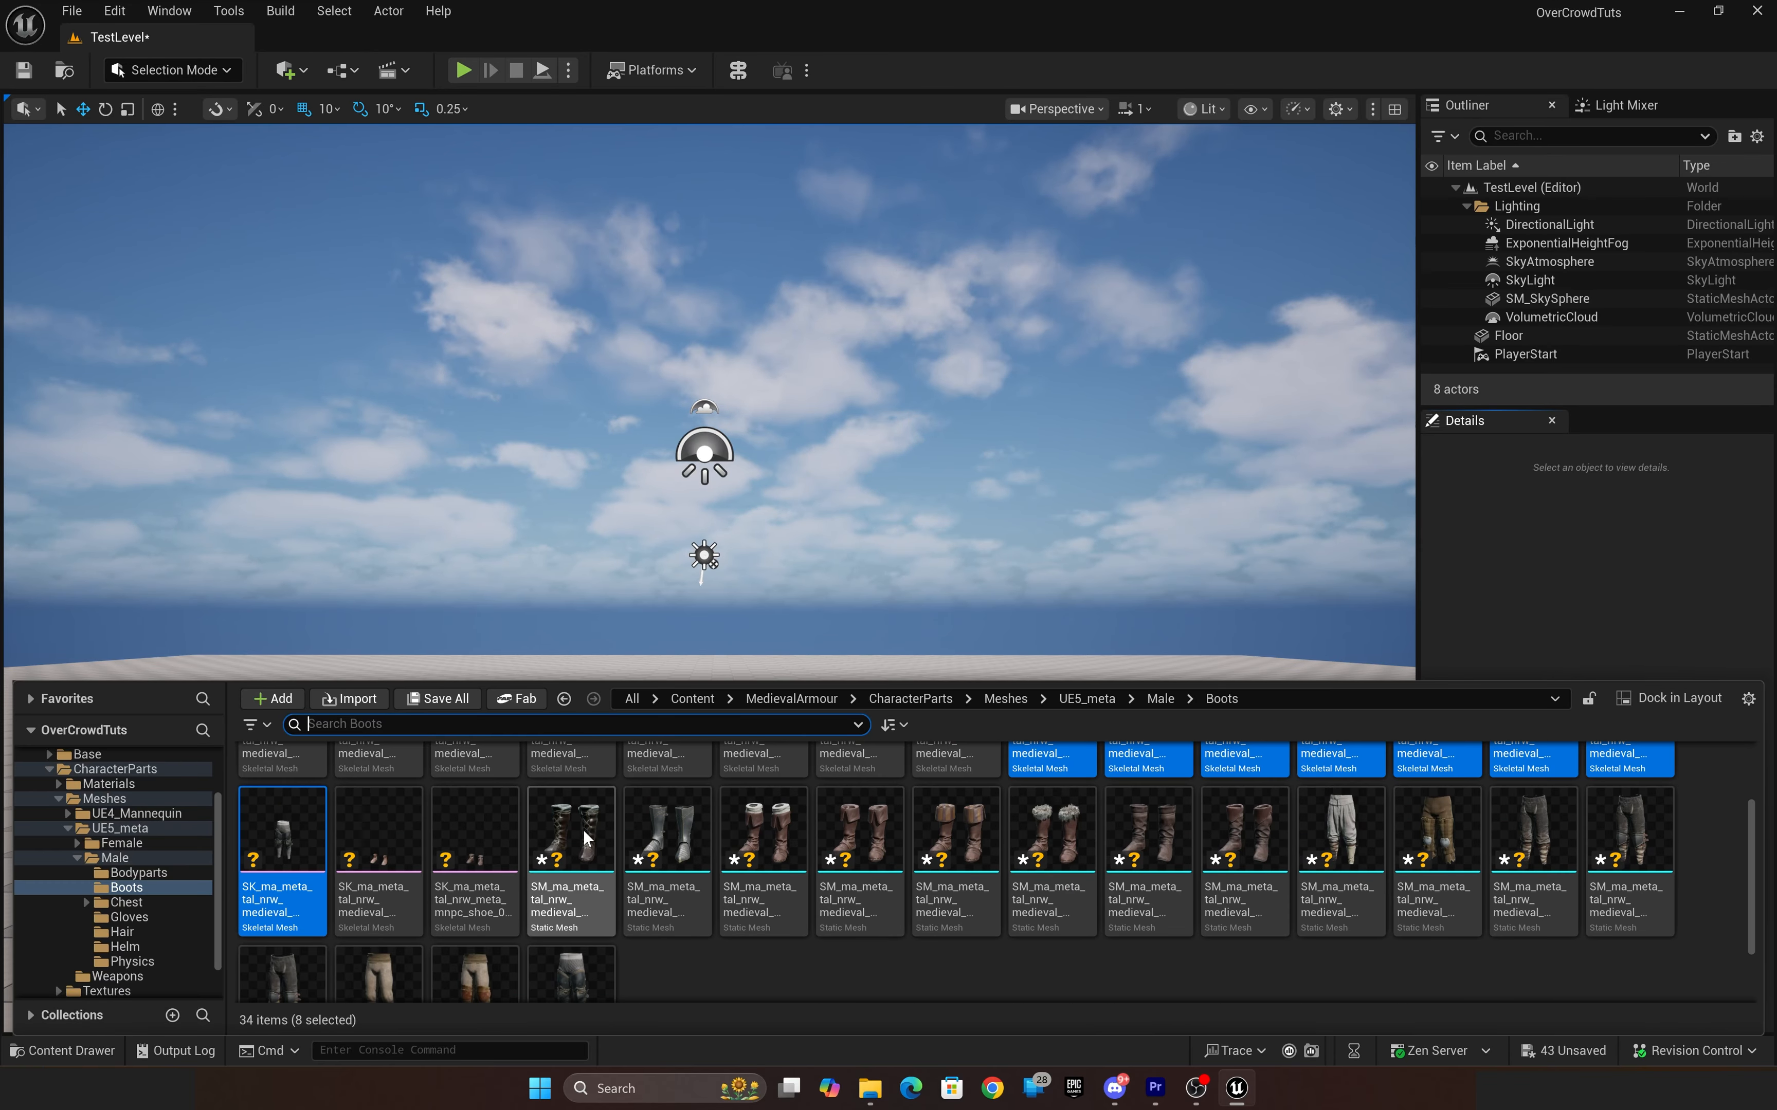
scroll(1291, 852, "up", 1)
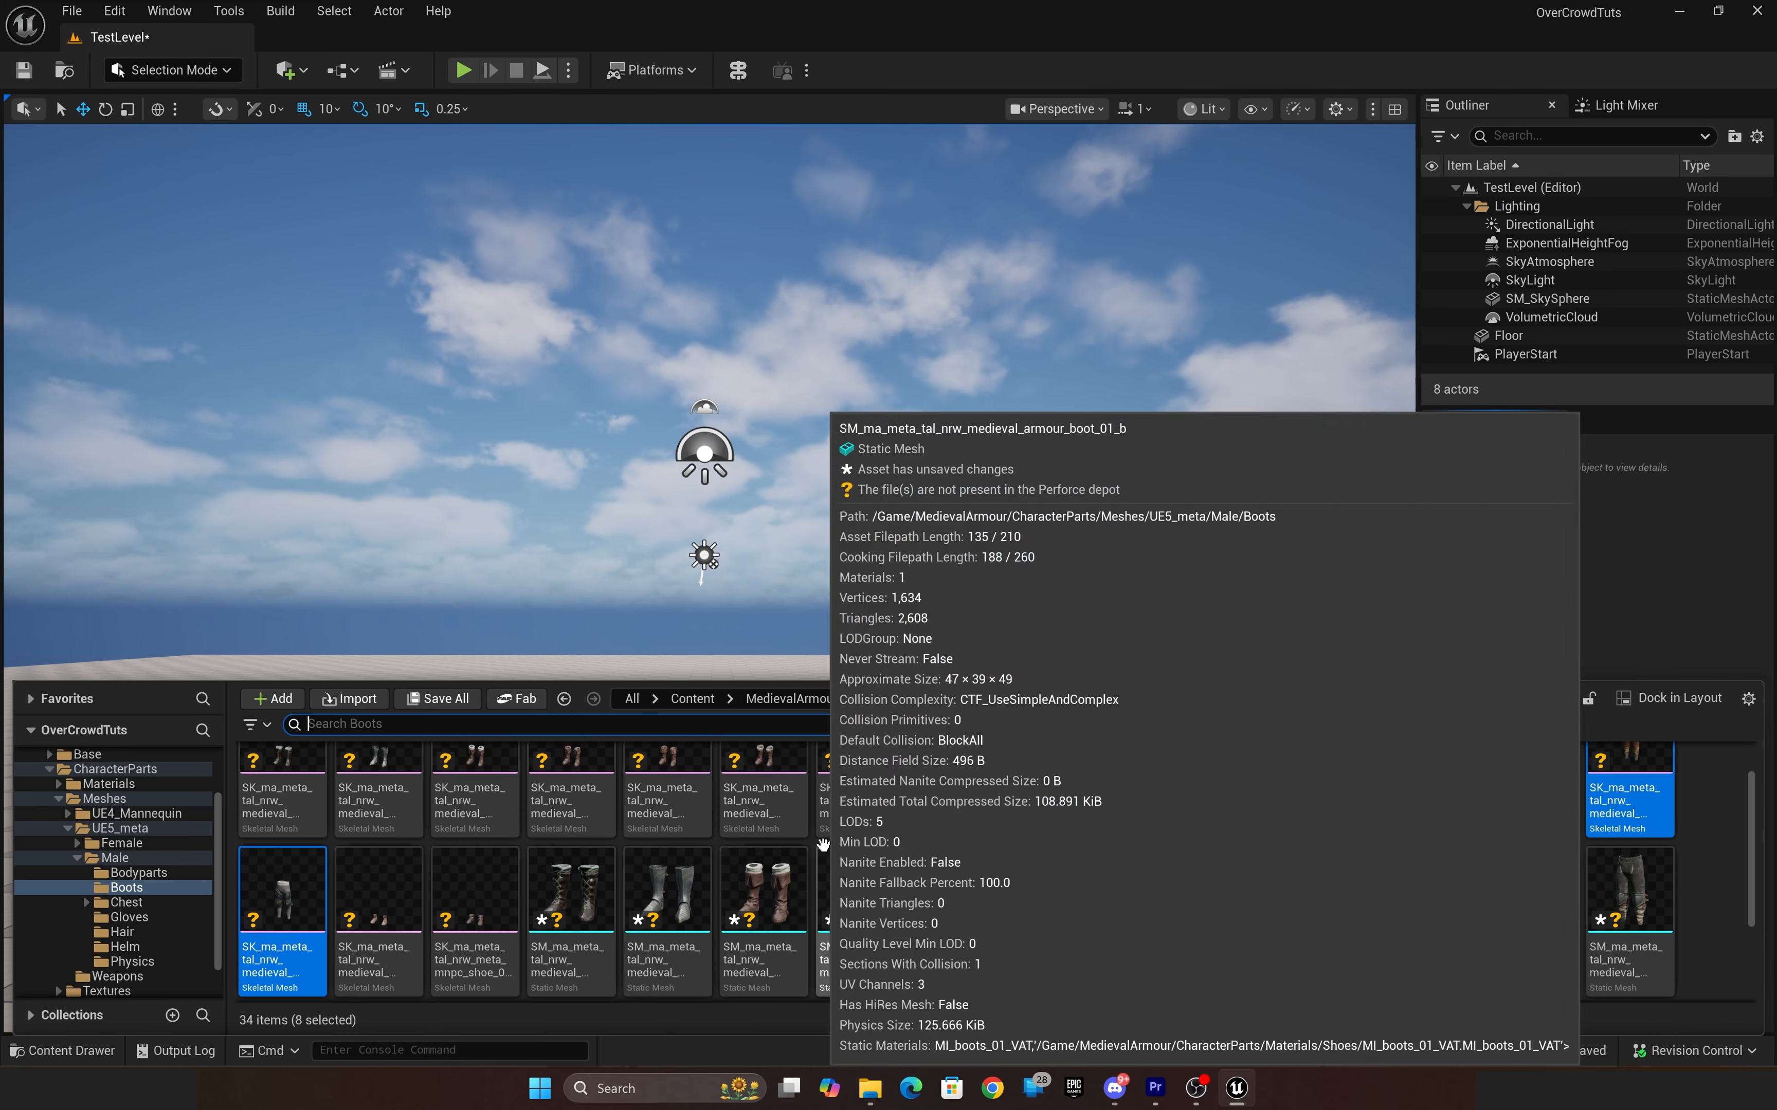
scroll(1248, 881, "down", 1)
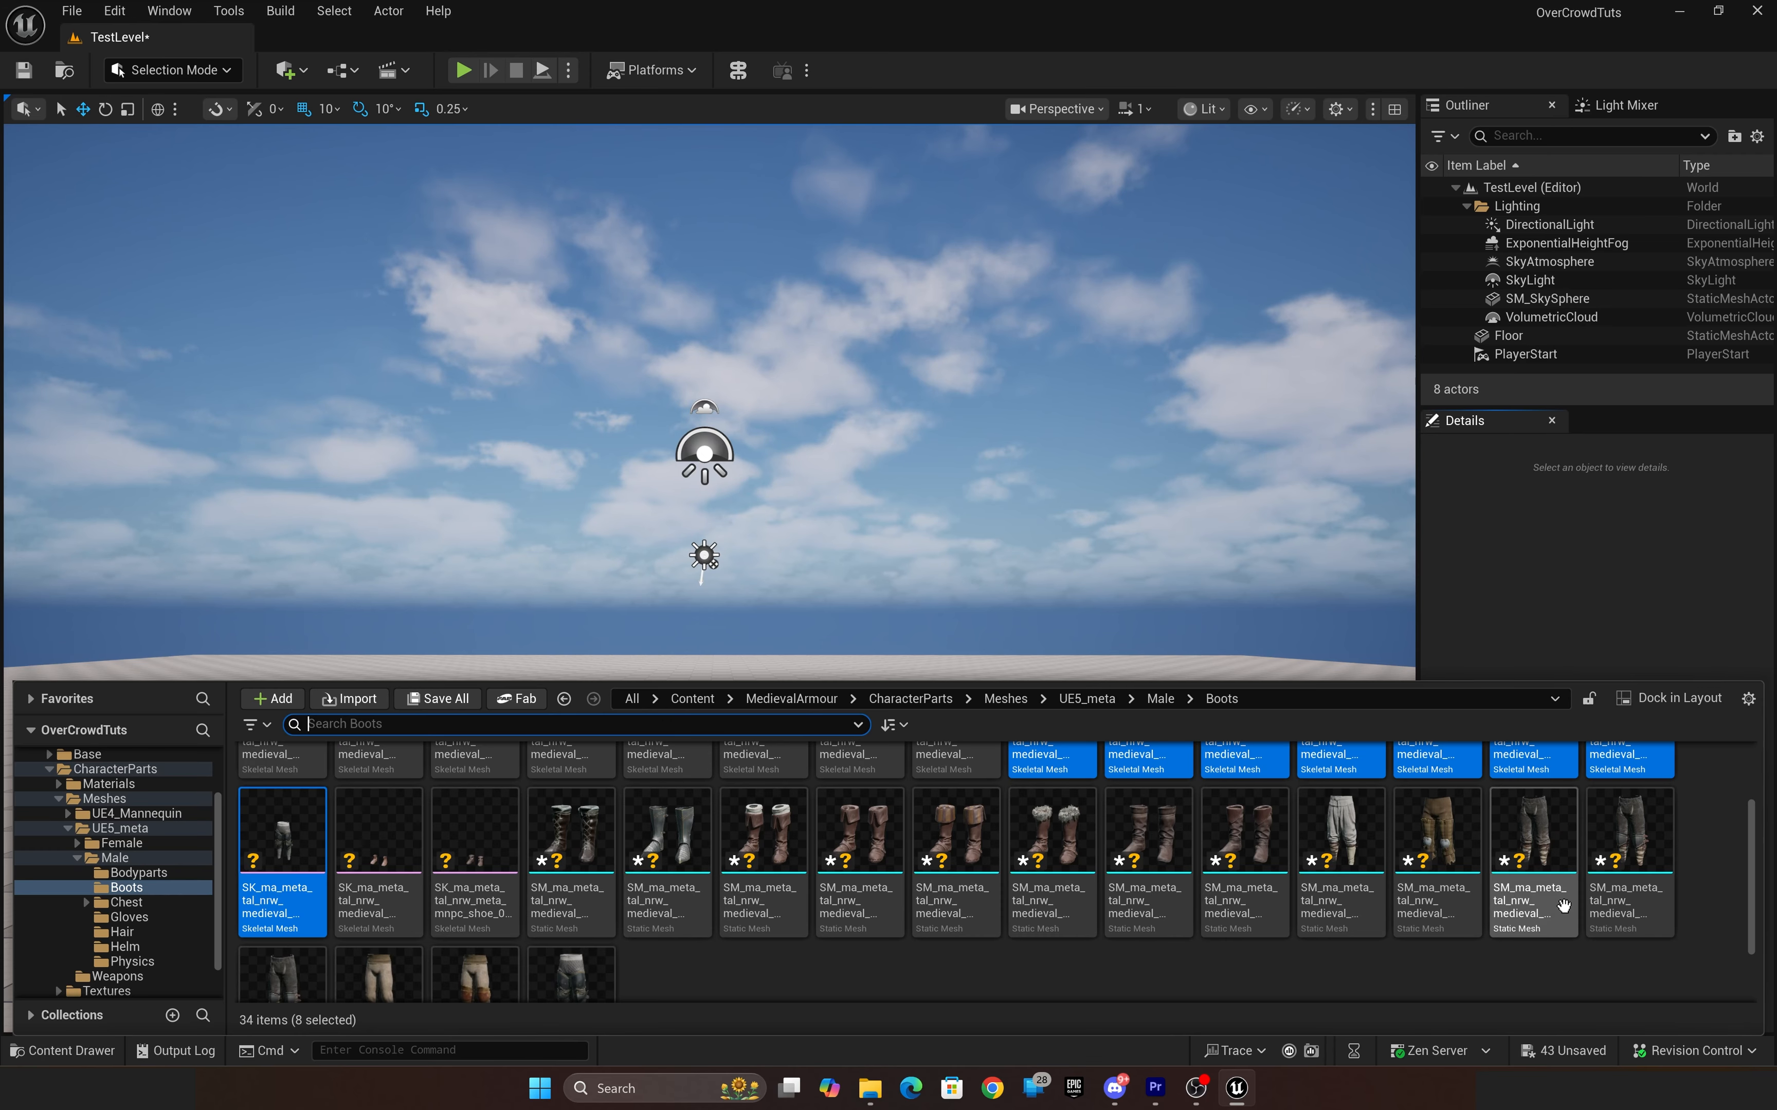
scroll(1564, 906, "down", 1)
mouse_move(393, 983)
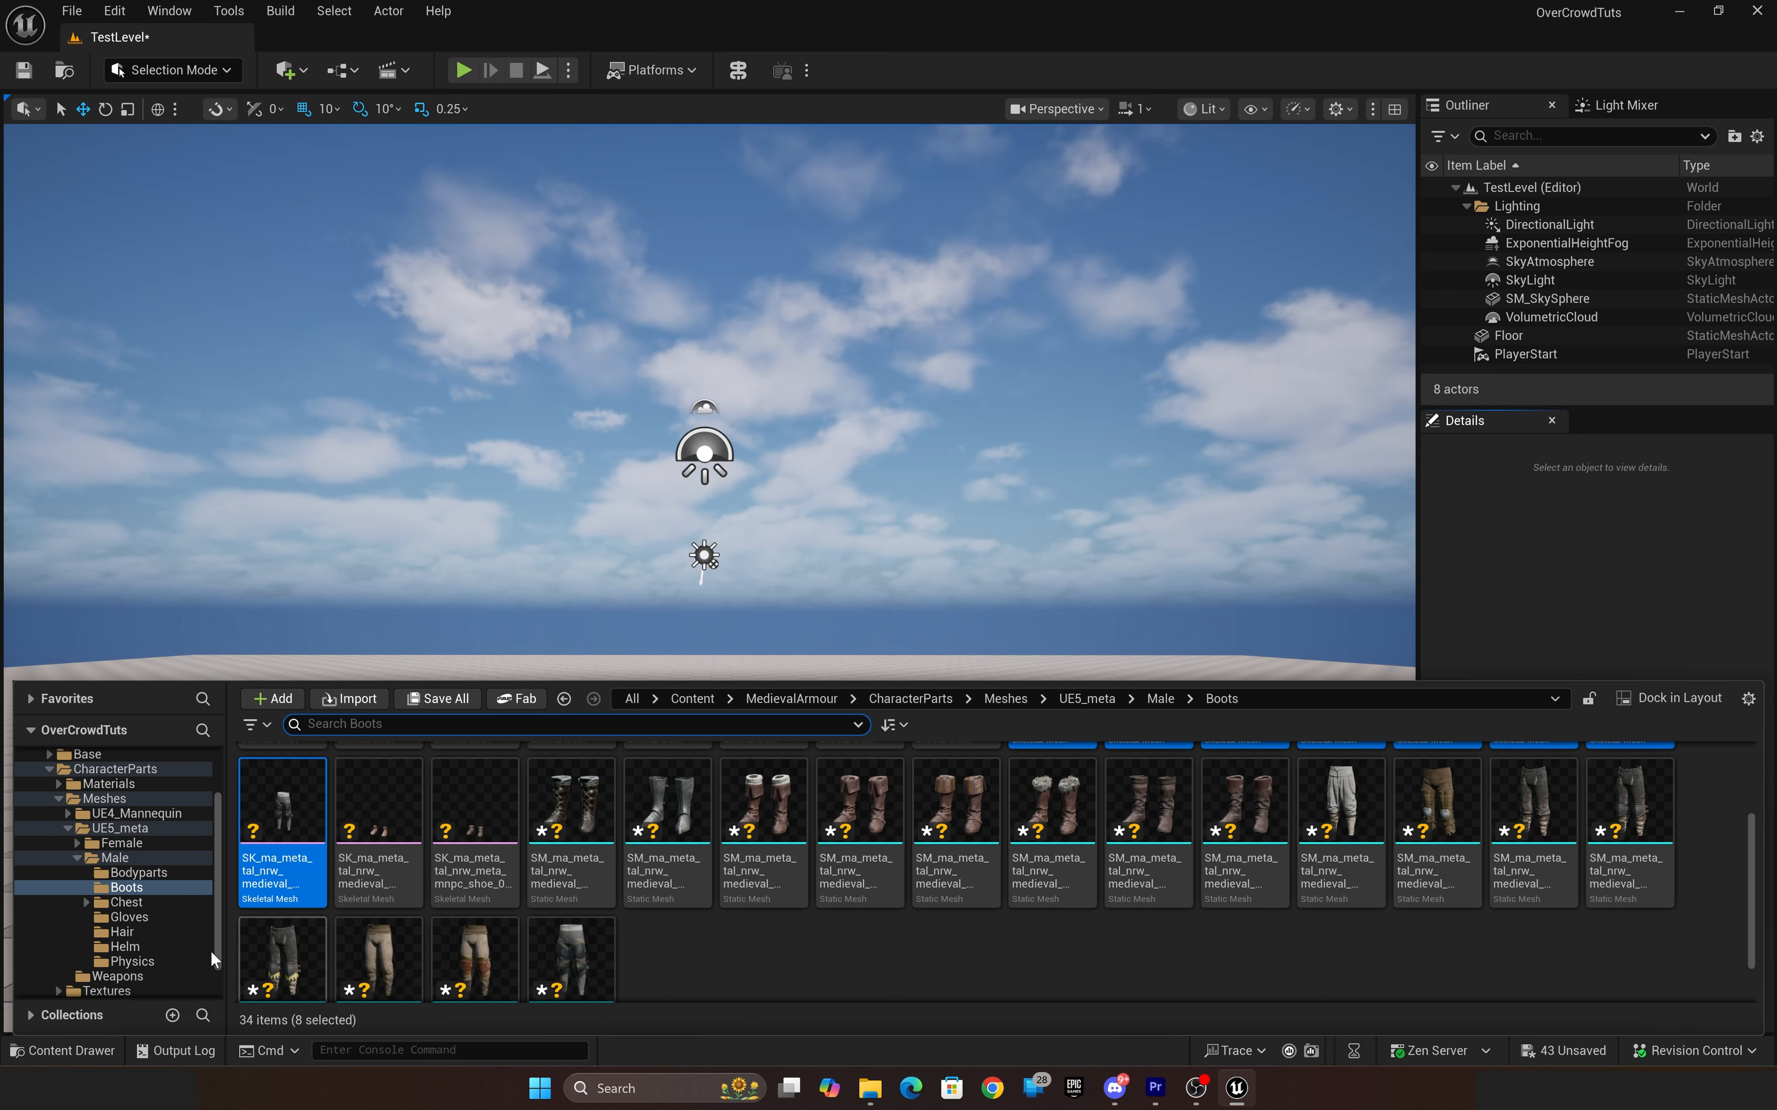
Step: Generate LODs for all the helmet skeletal meshes in the male Helm folder
left_click(114, 947)
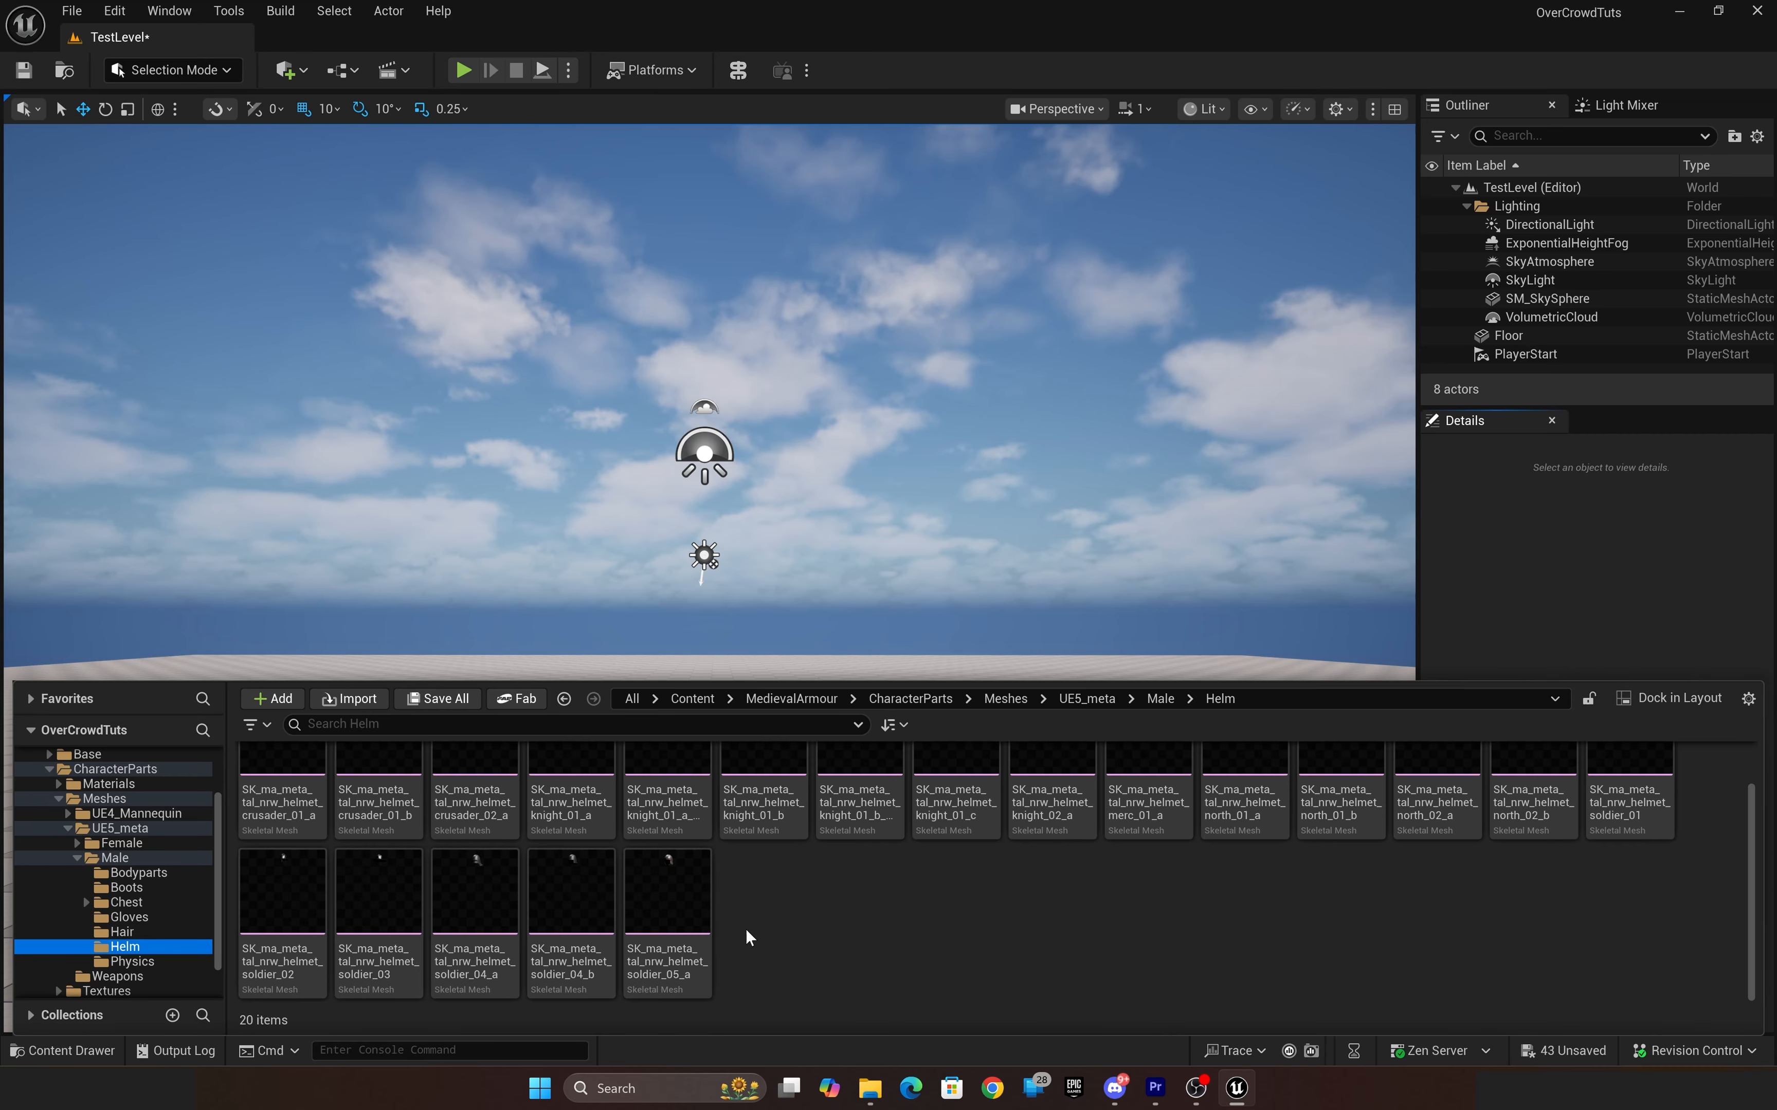
scroll(735, 932, "up", 2)
left_click(283, 815)
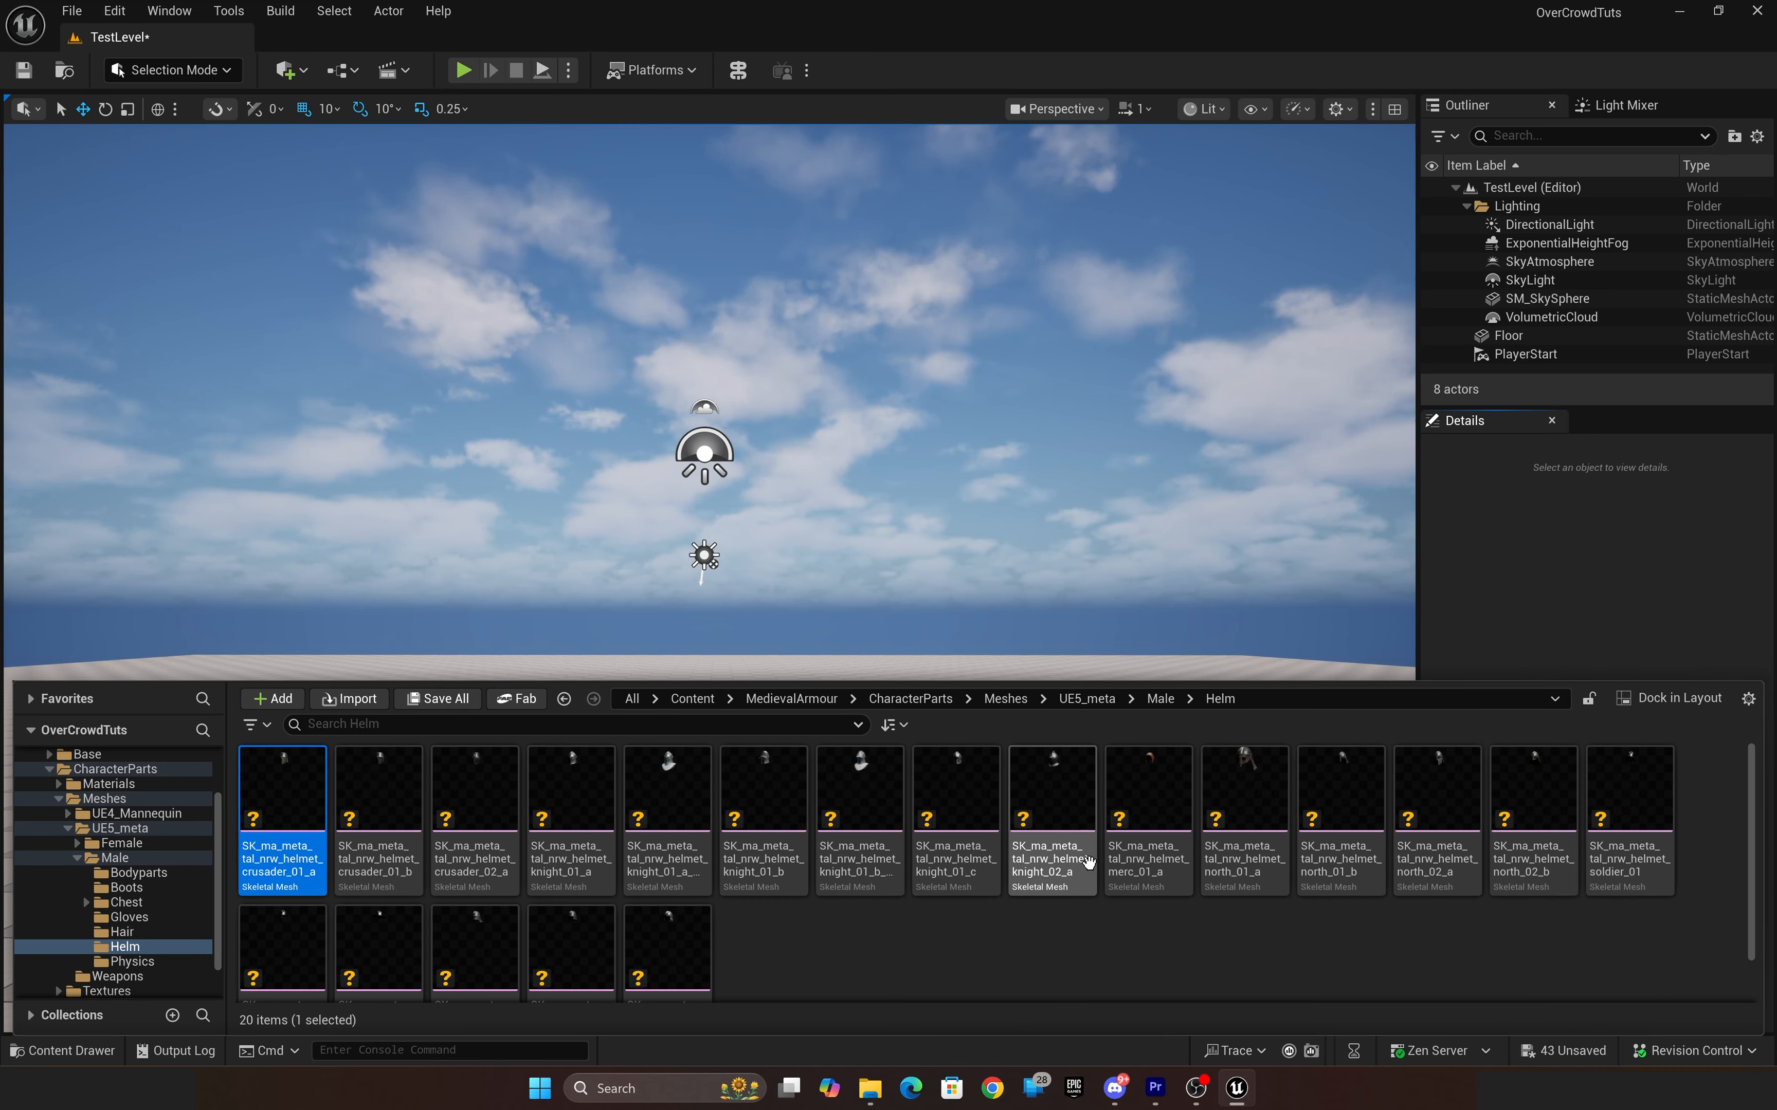
scroll(872, 936, "down", 1)
left_click(664, 903, "shift")
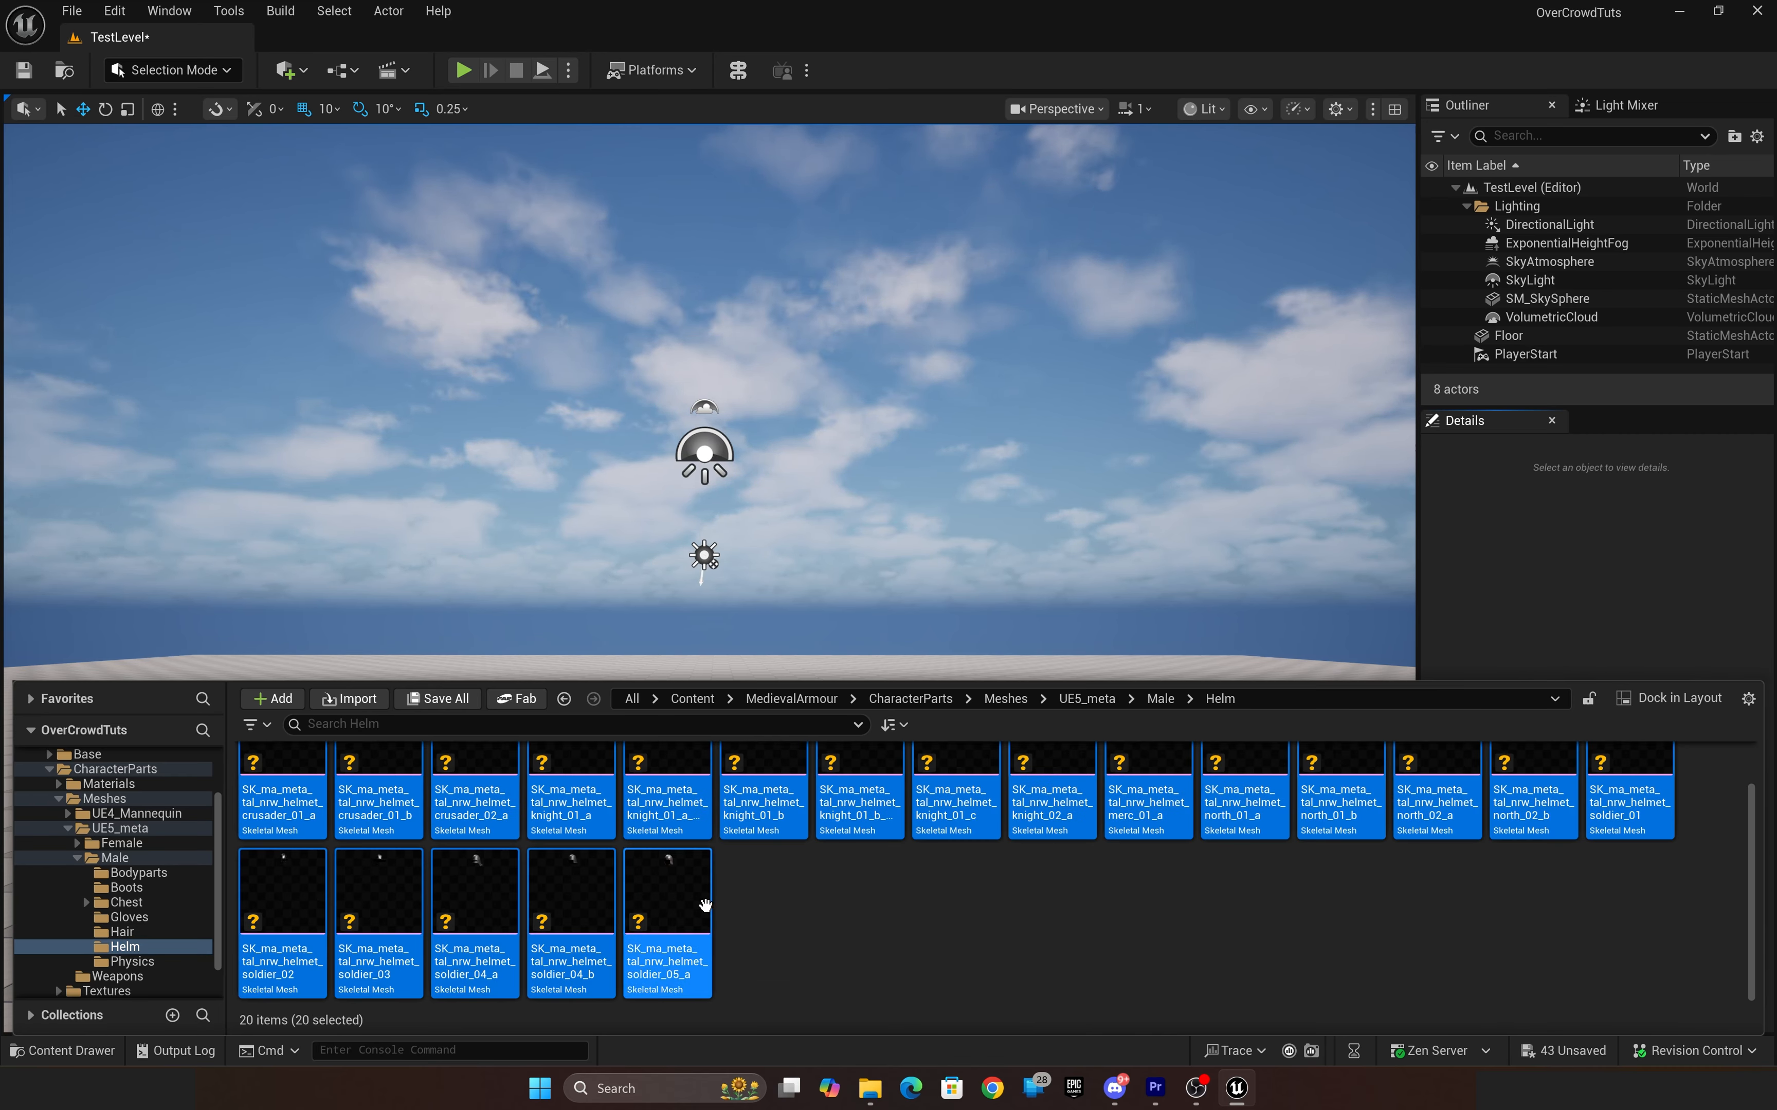
right_click(705, 905)
mouse_move(872, 602)
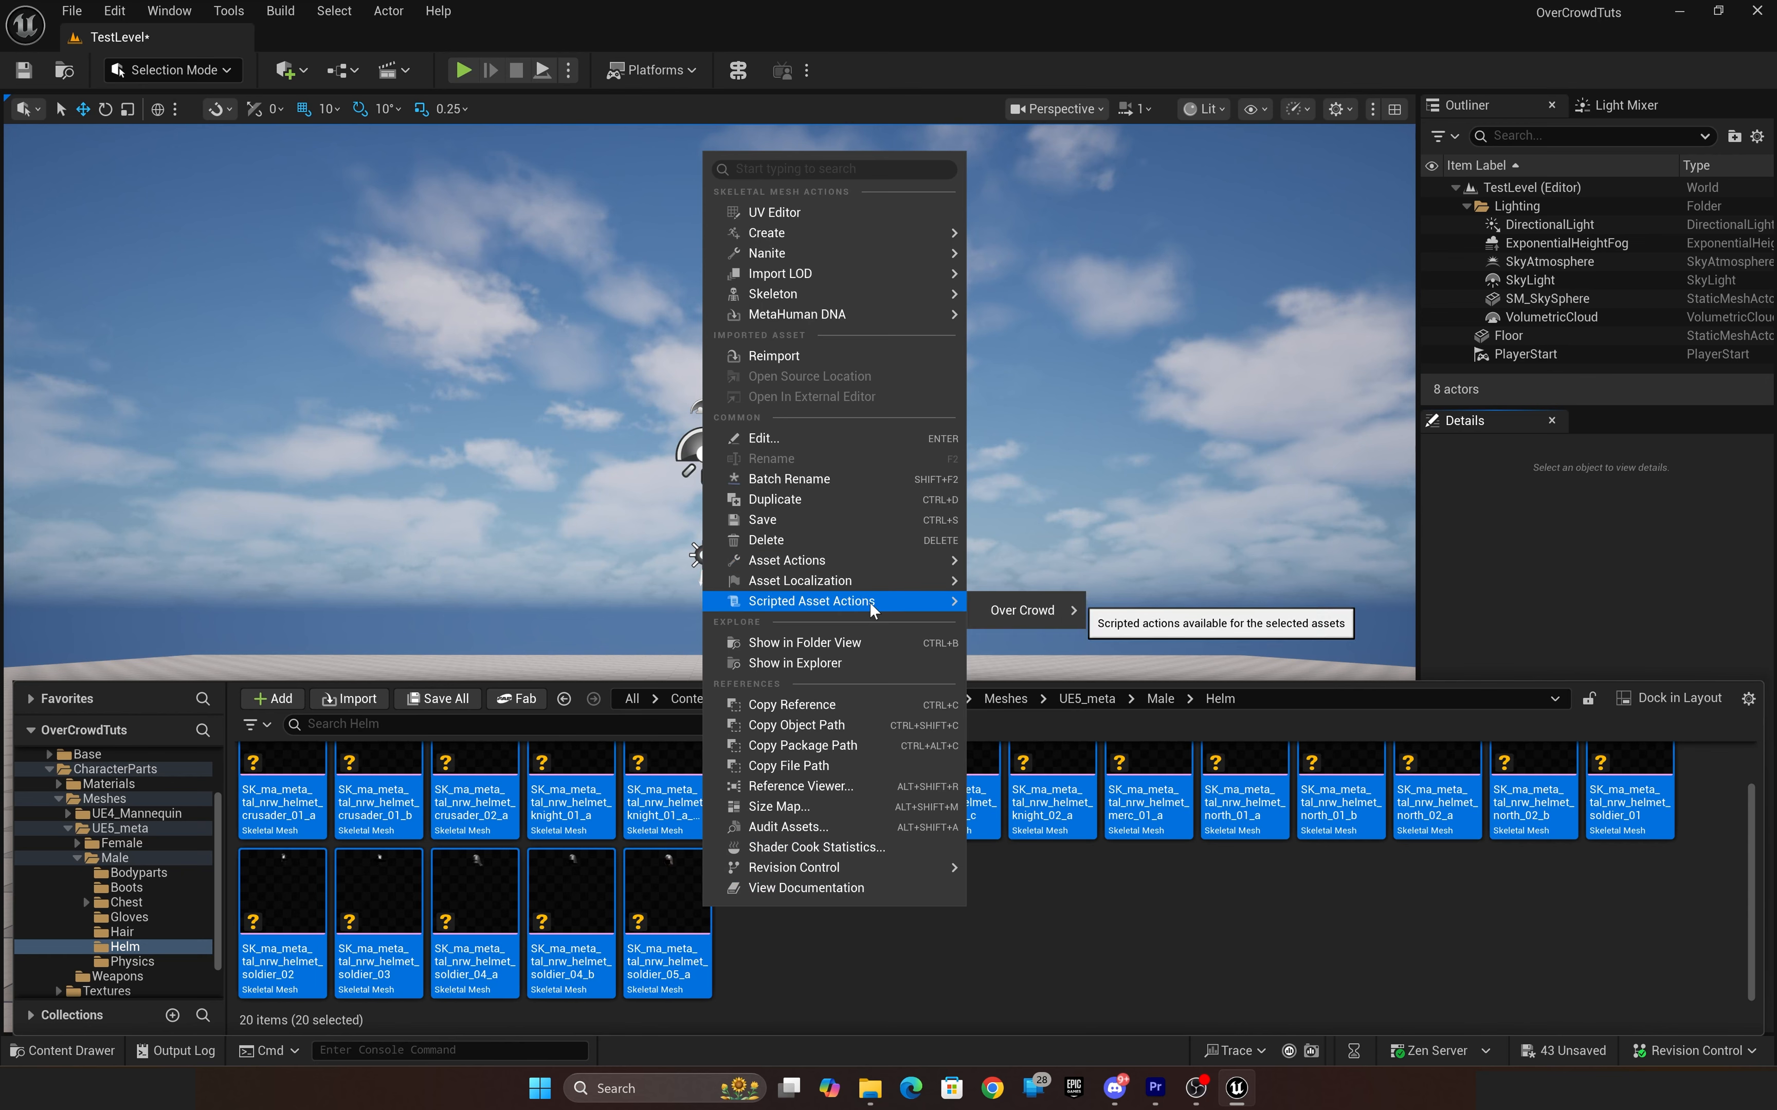
mouse_move(1022, 611)
left_click(1195, 641)
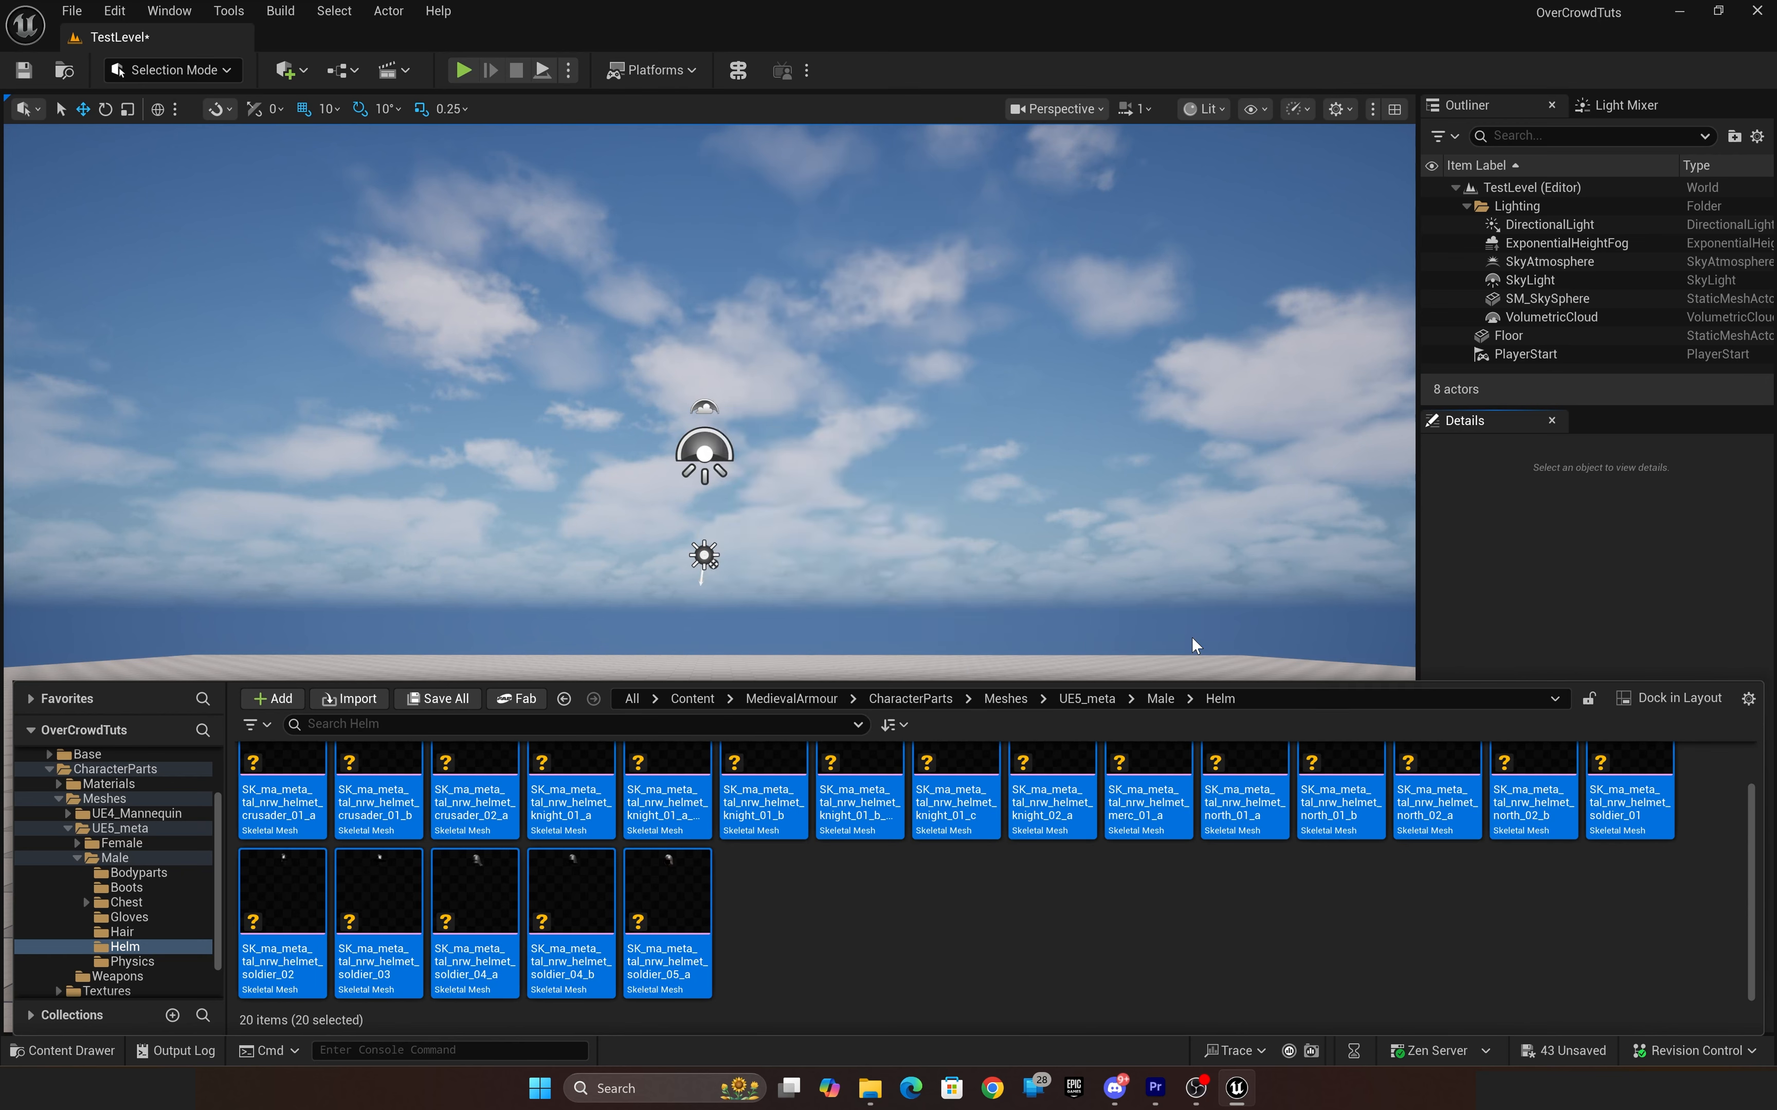
left_click(962, 616)
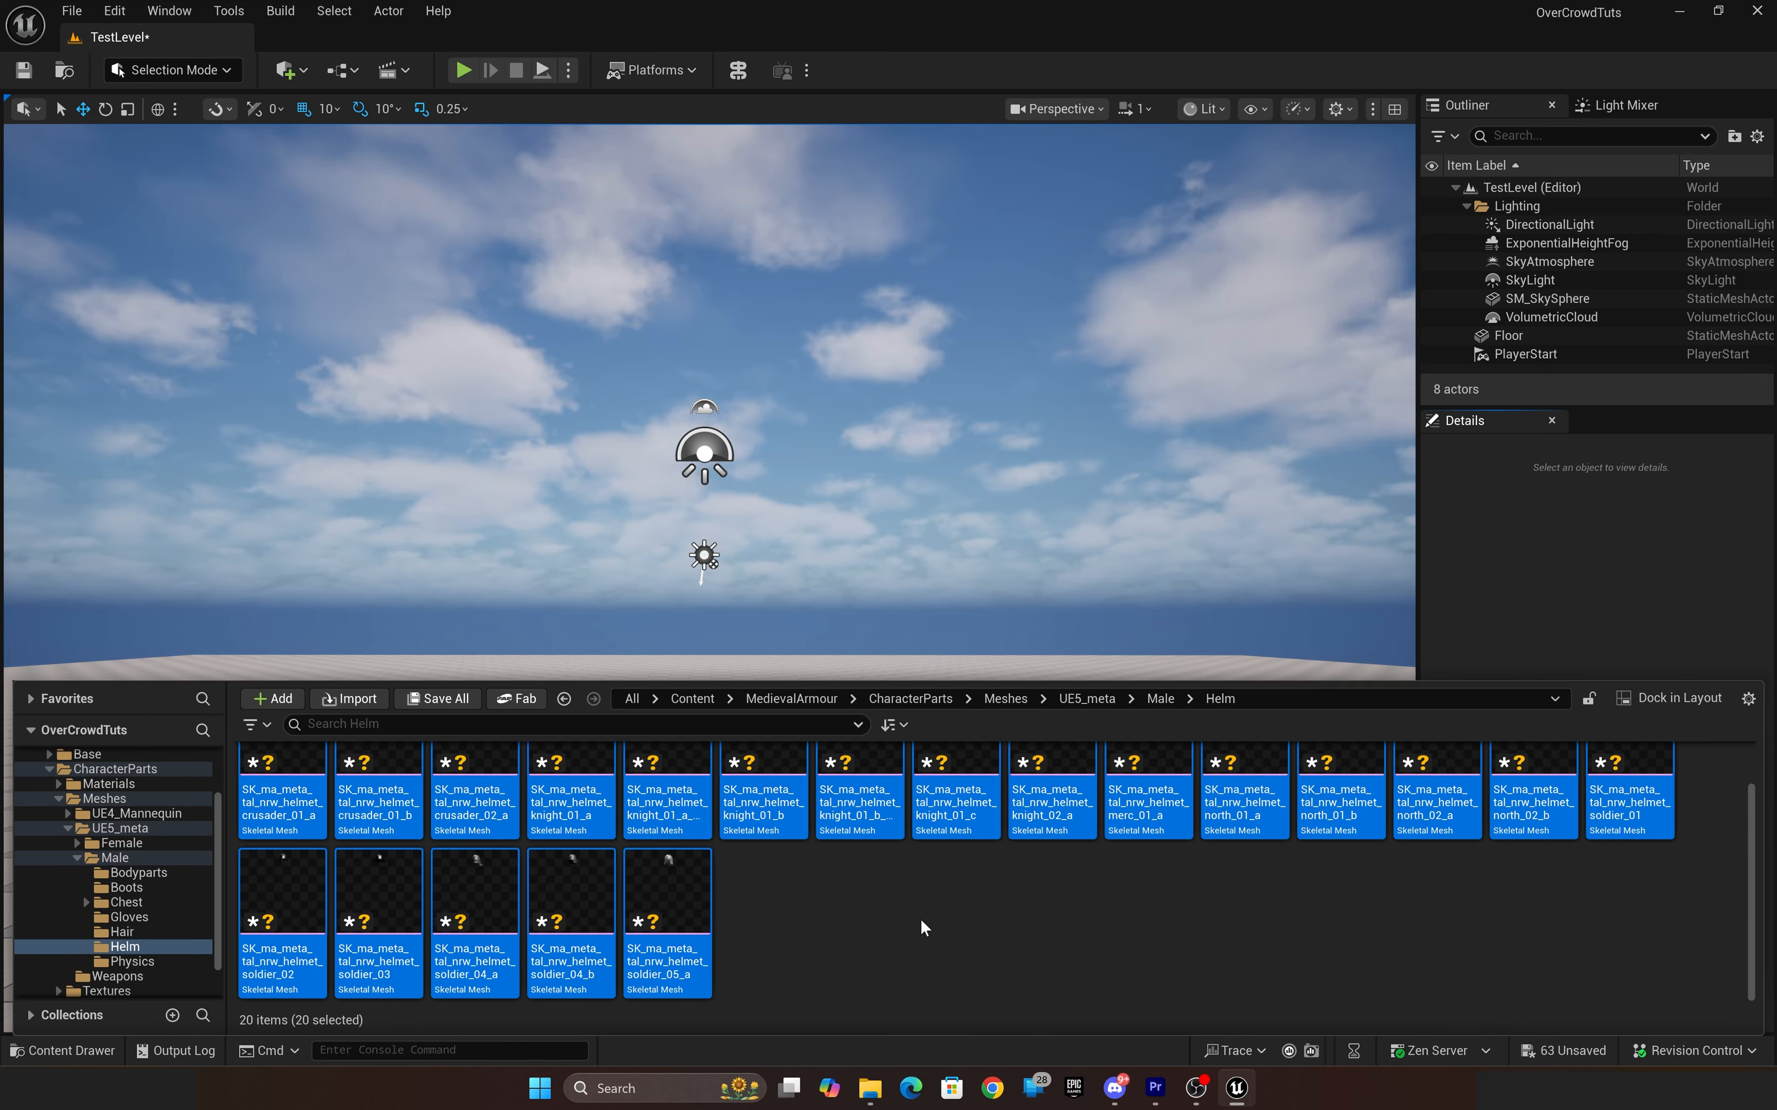
Step: Start VAT mesh pairing for the selected helmets and add the body part tag OverCrowd.BodyPart.Helm with source DefaultGameplayTags.ini
right_click(672, 890)
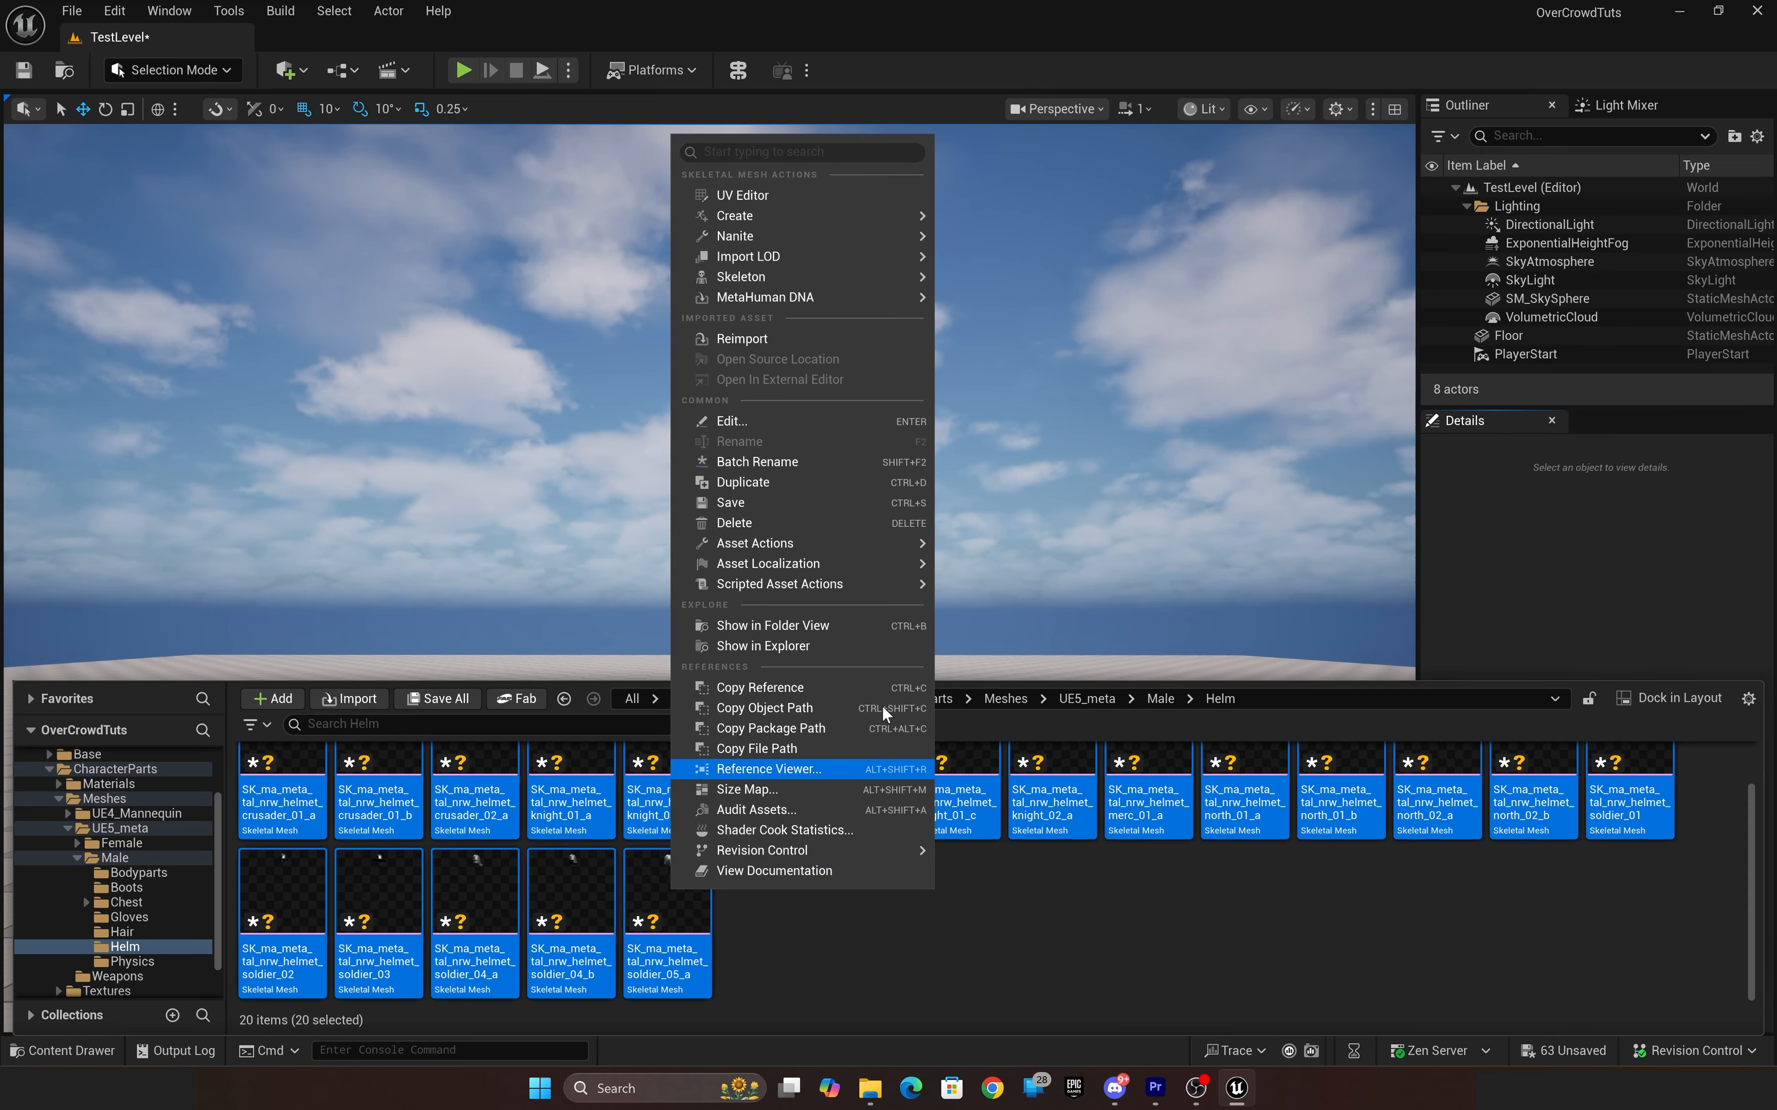
mouse_move(845, 547)
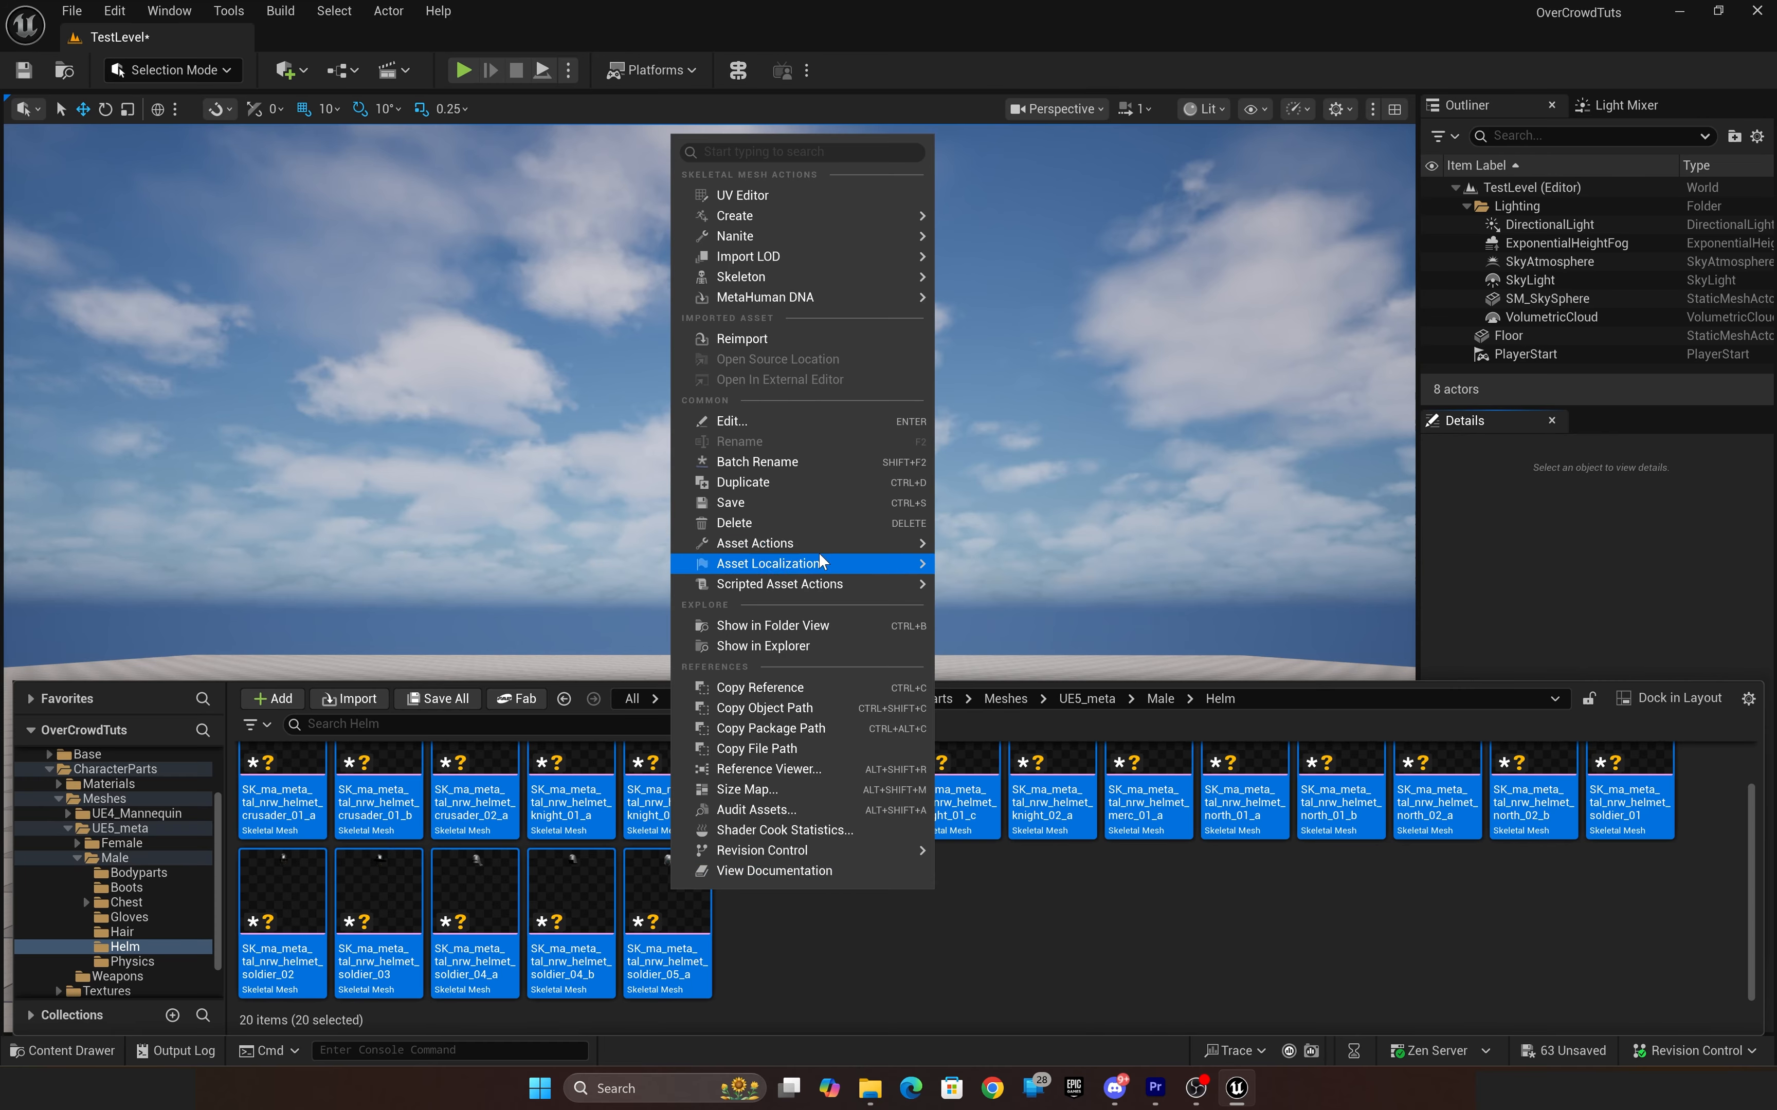
mouse_move(859, 585)
mouse_move(997, 595)
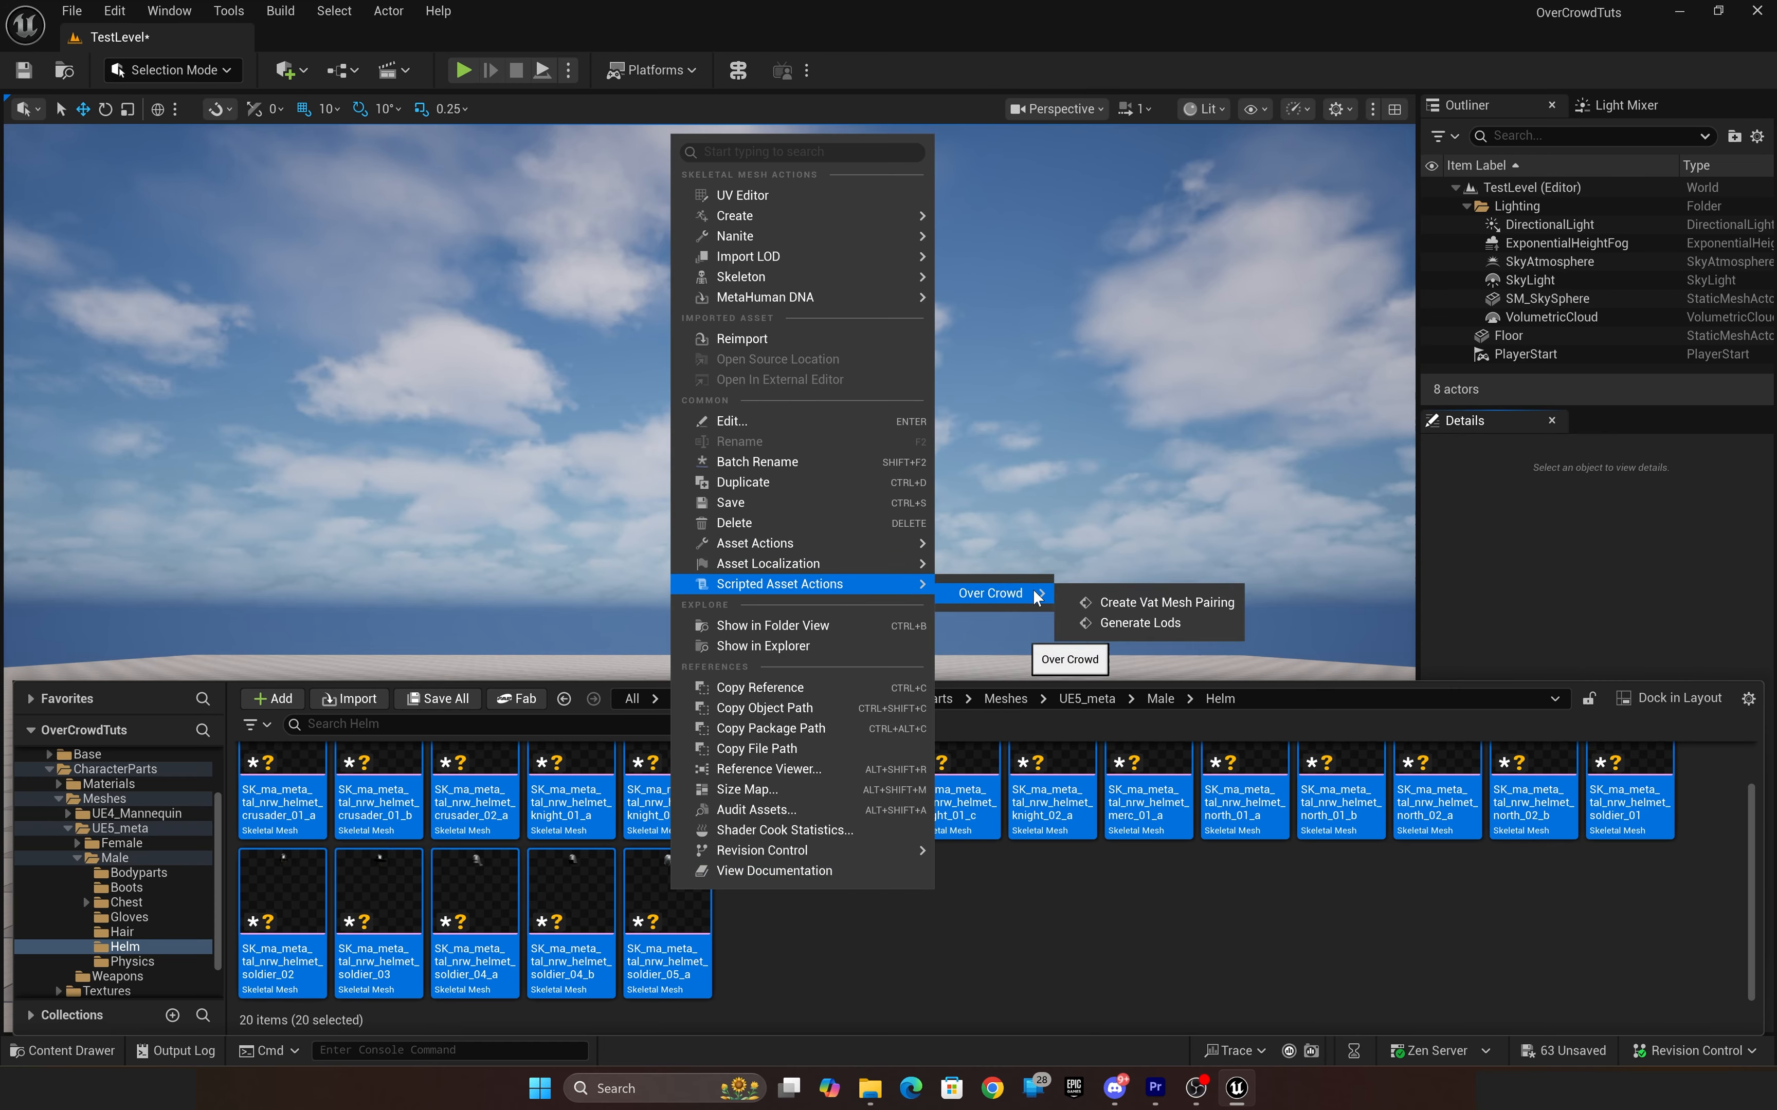
left_click(1179, 603)
left_click(903, 517)
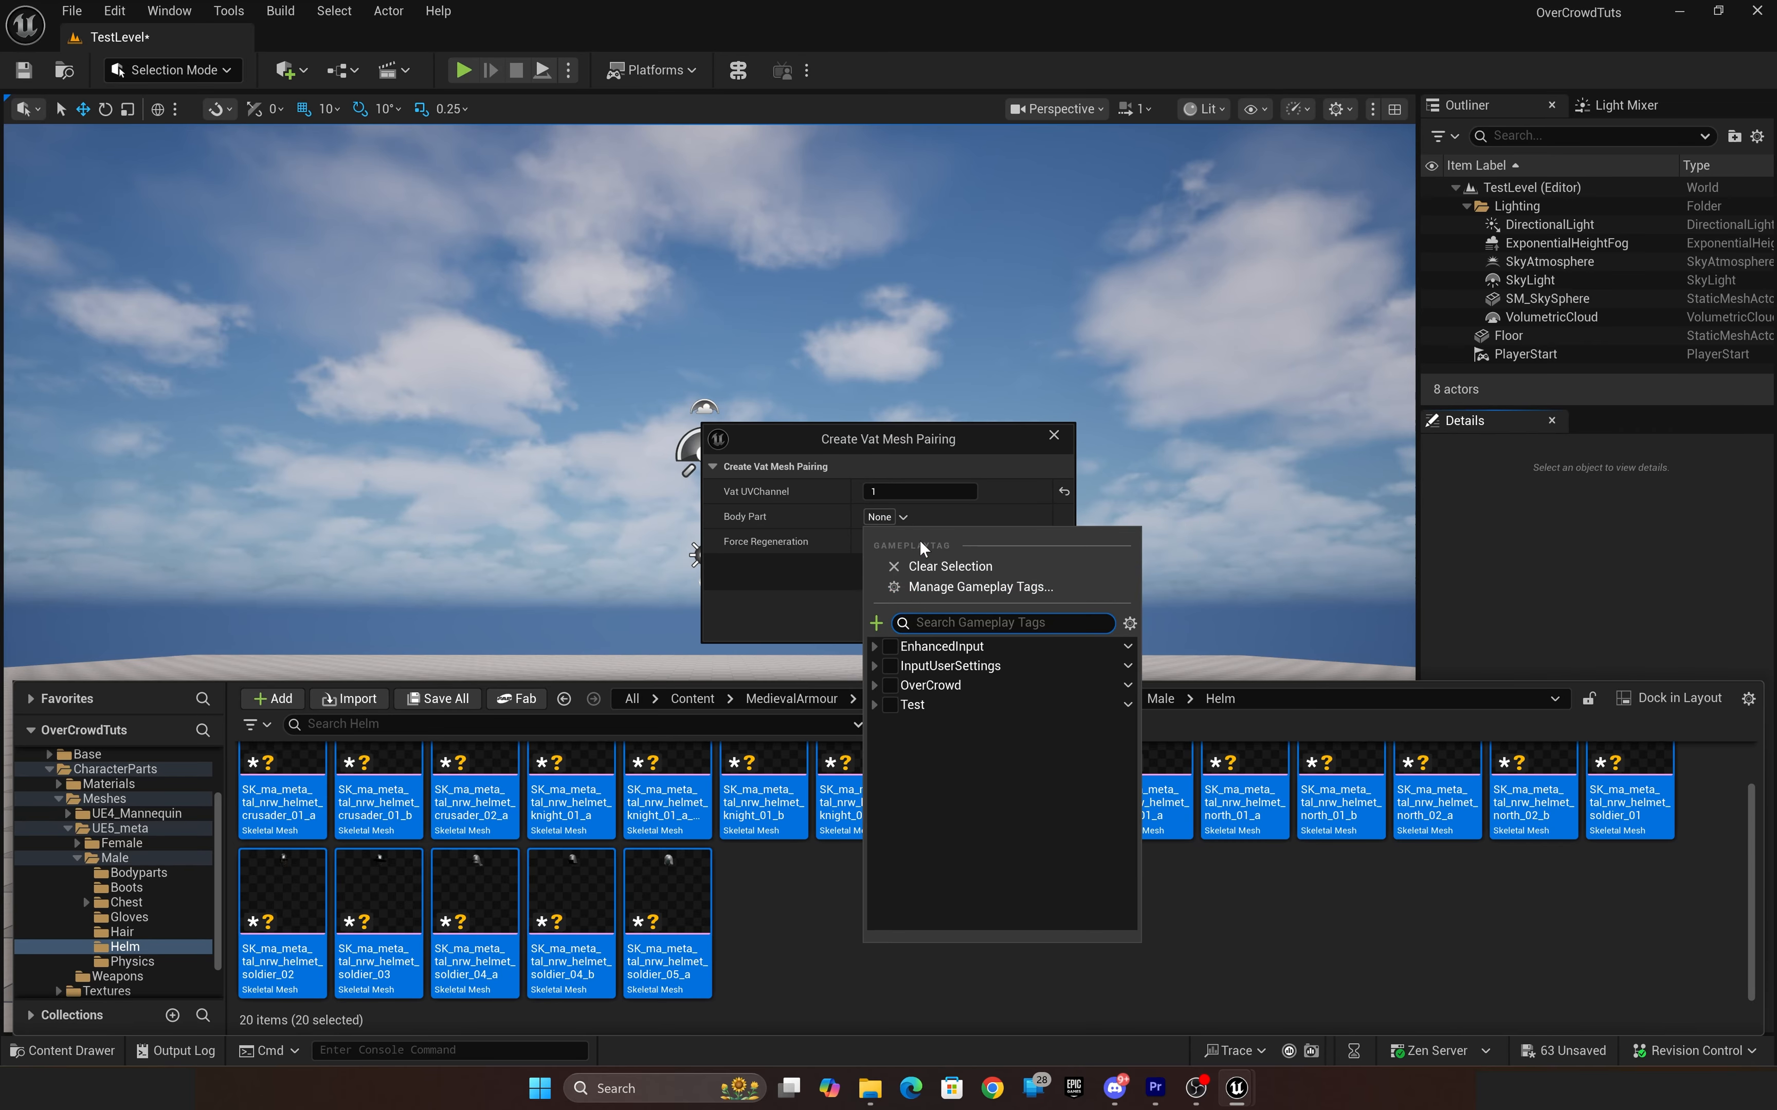
left_click(875, 687)
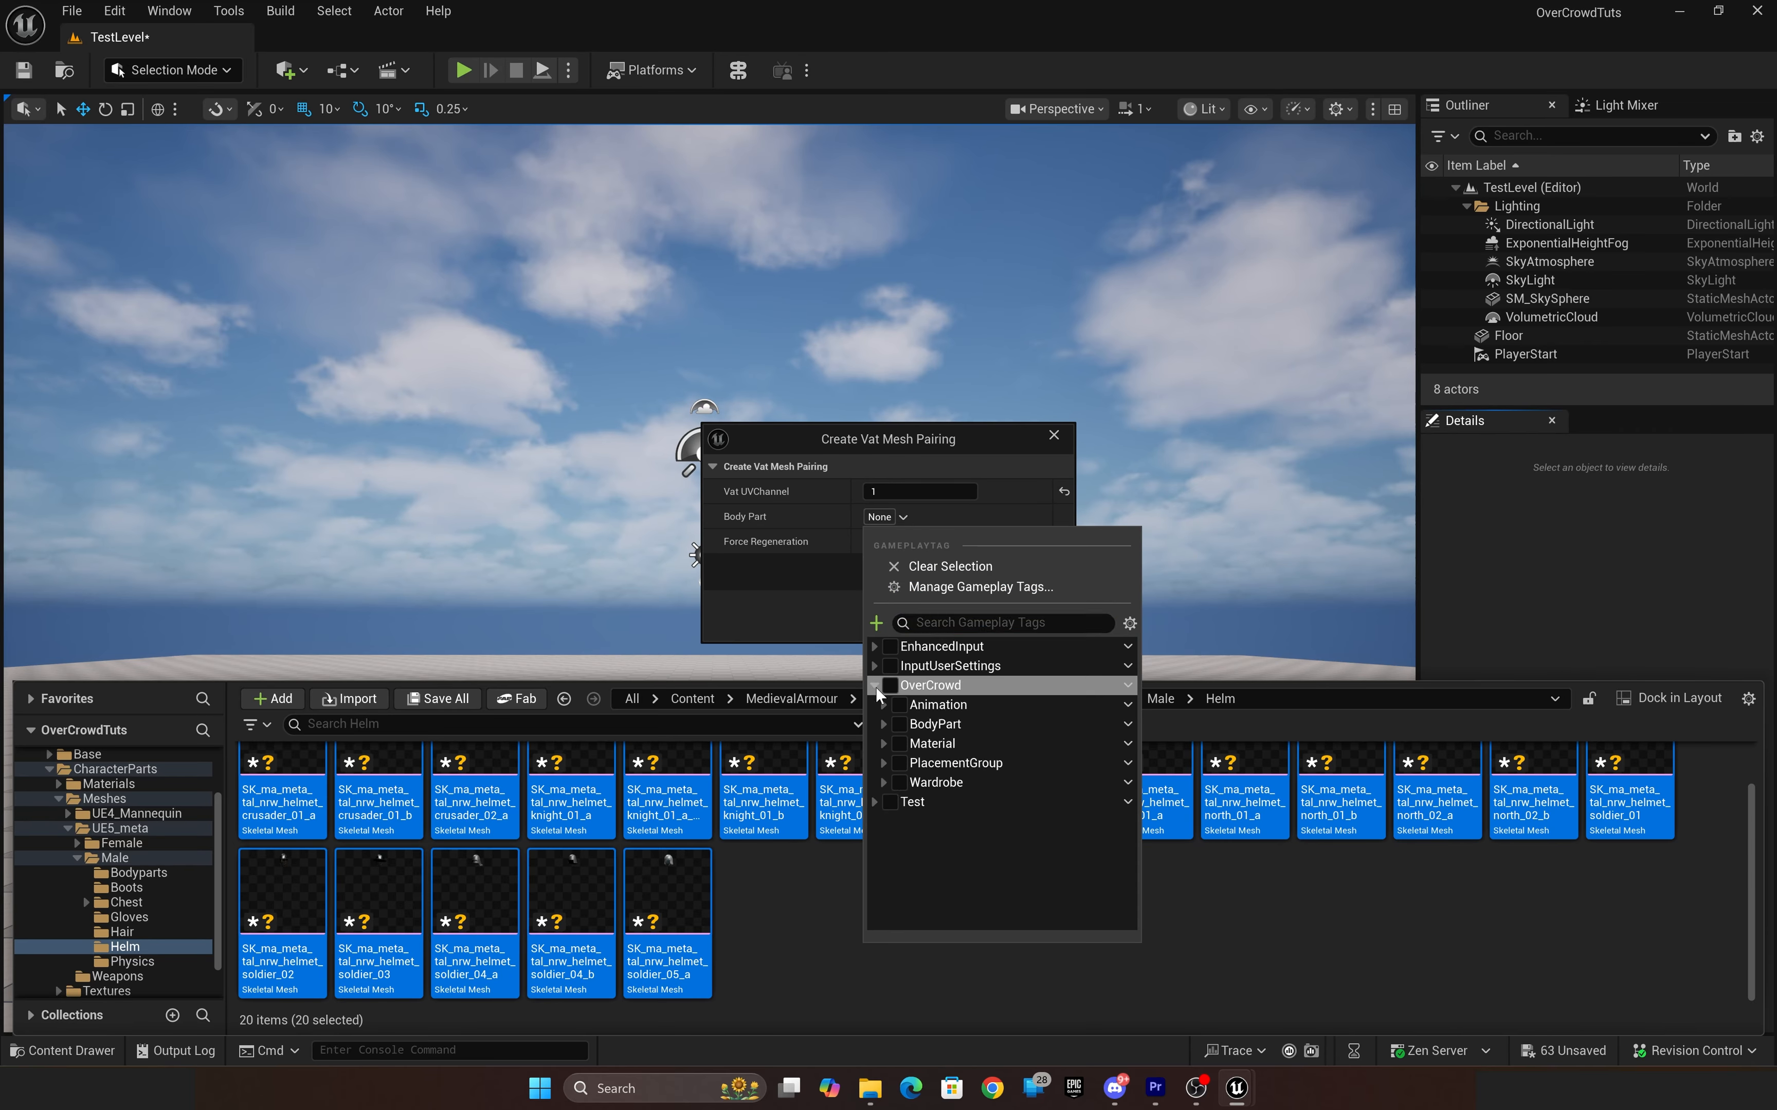
left_click(883, 724)
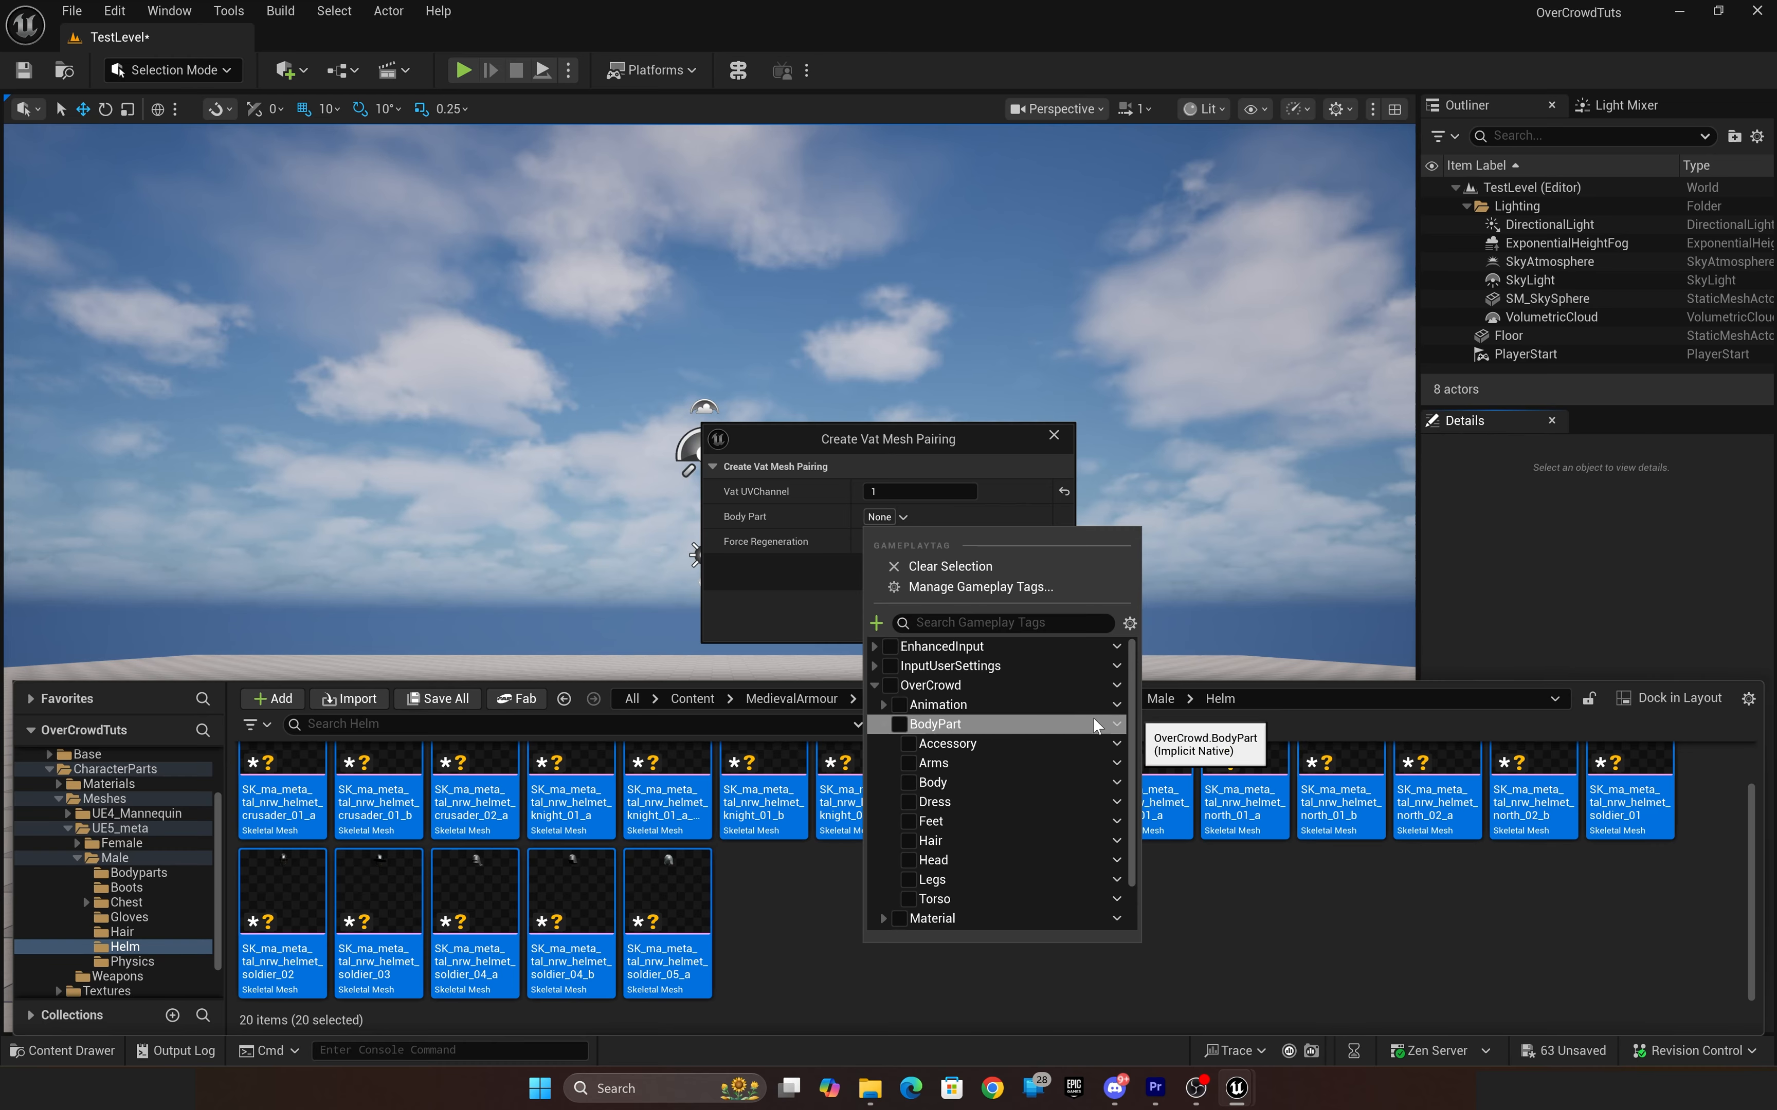
left_click(1118, 727)
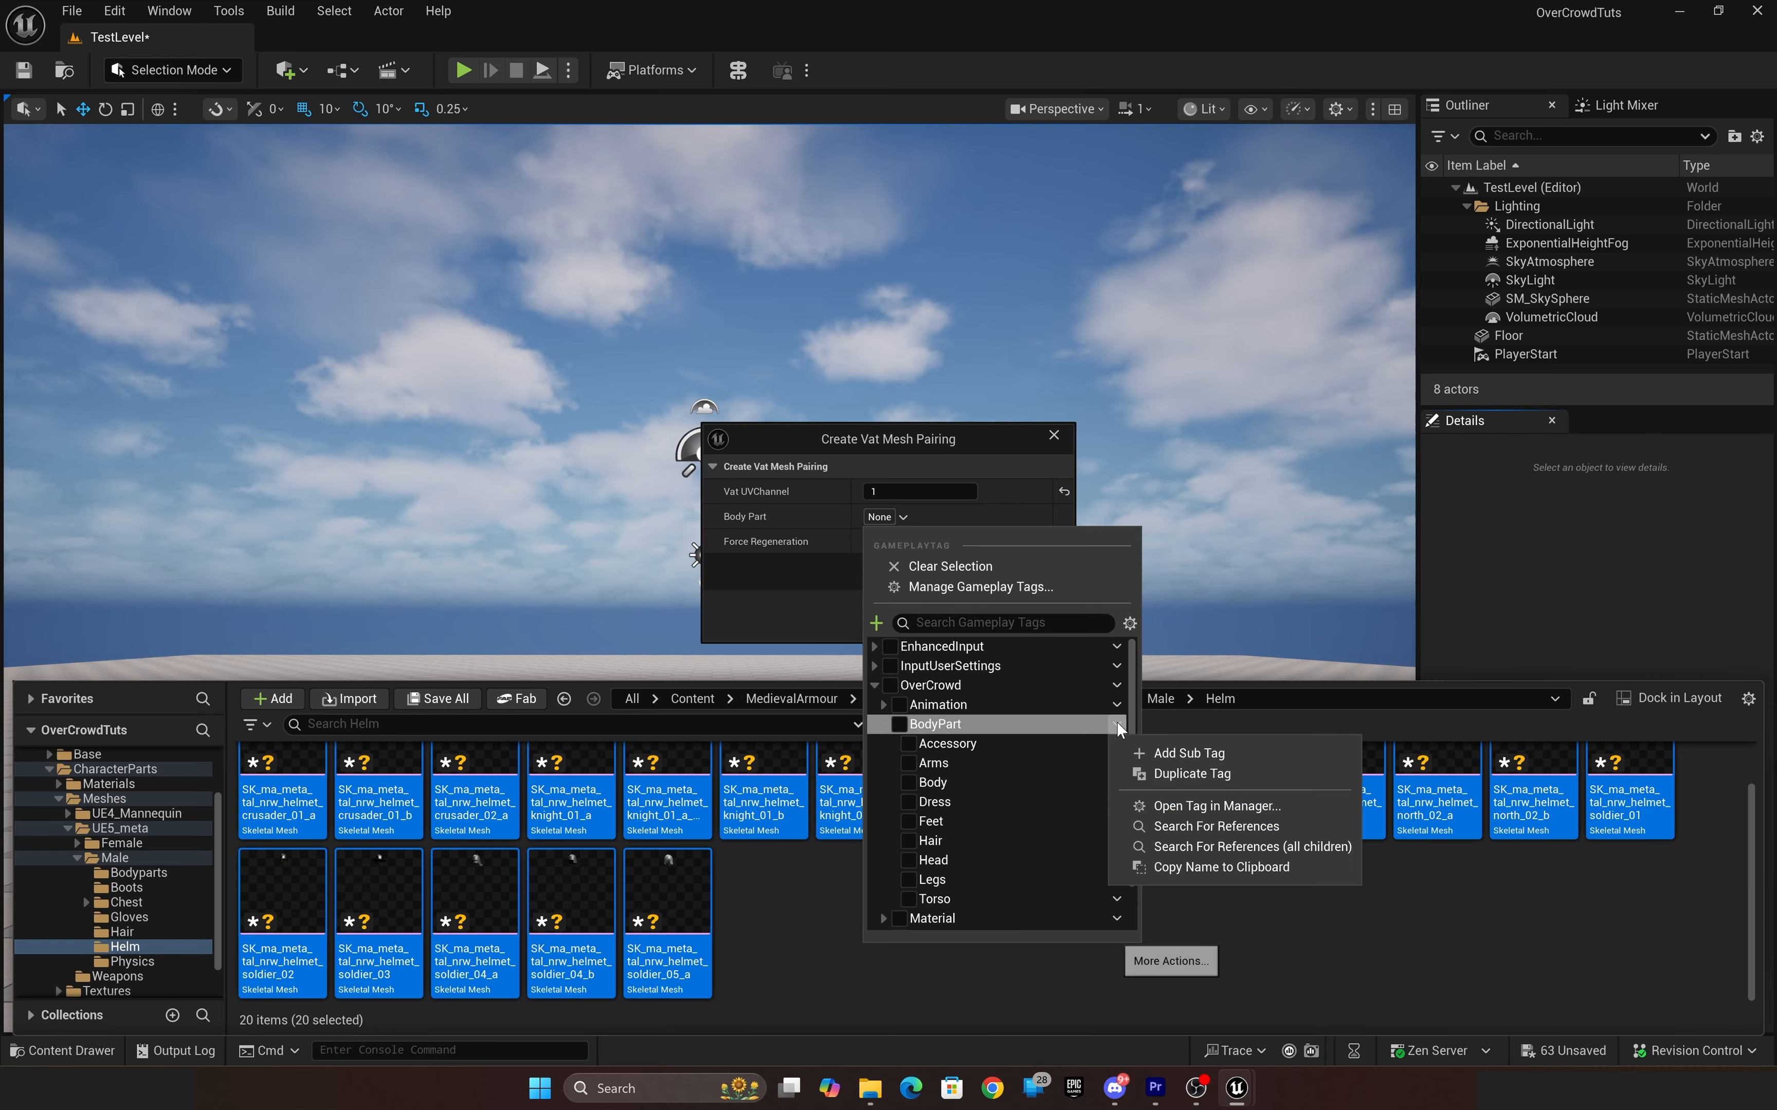
left_click(1189, 760)
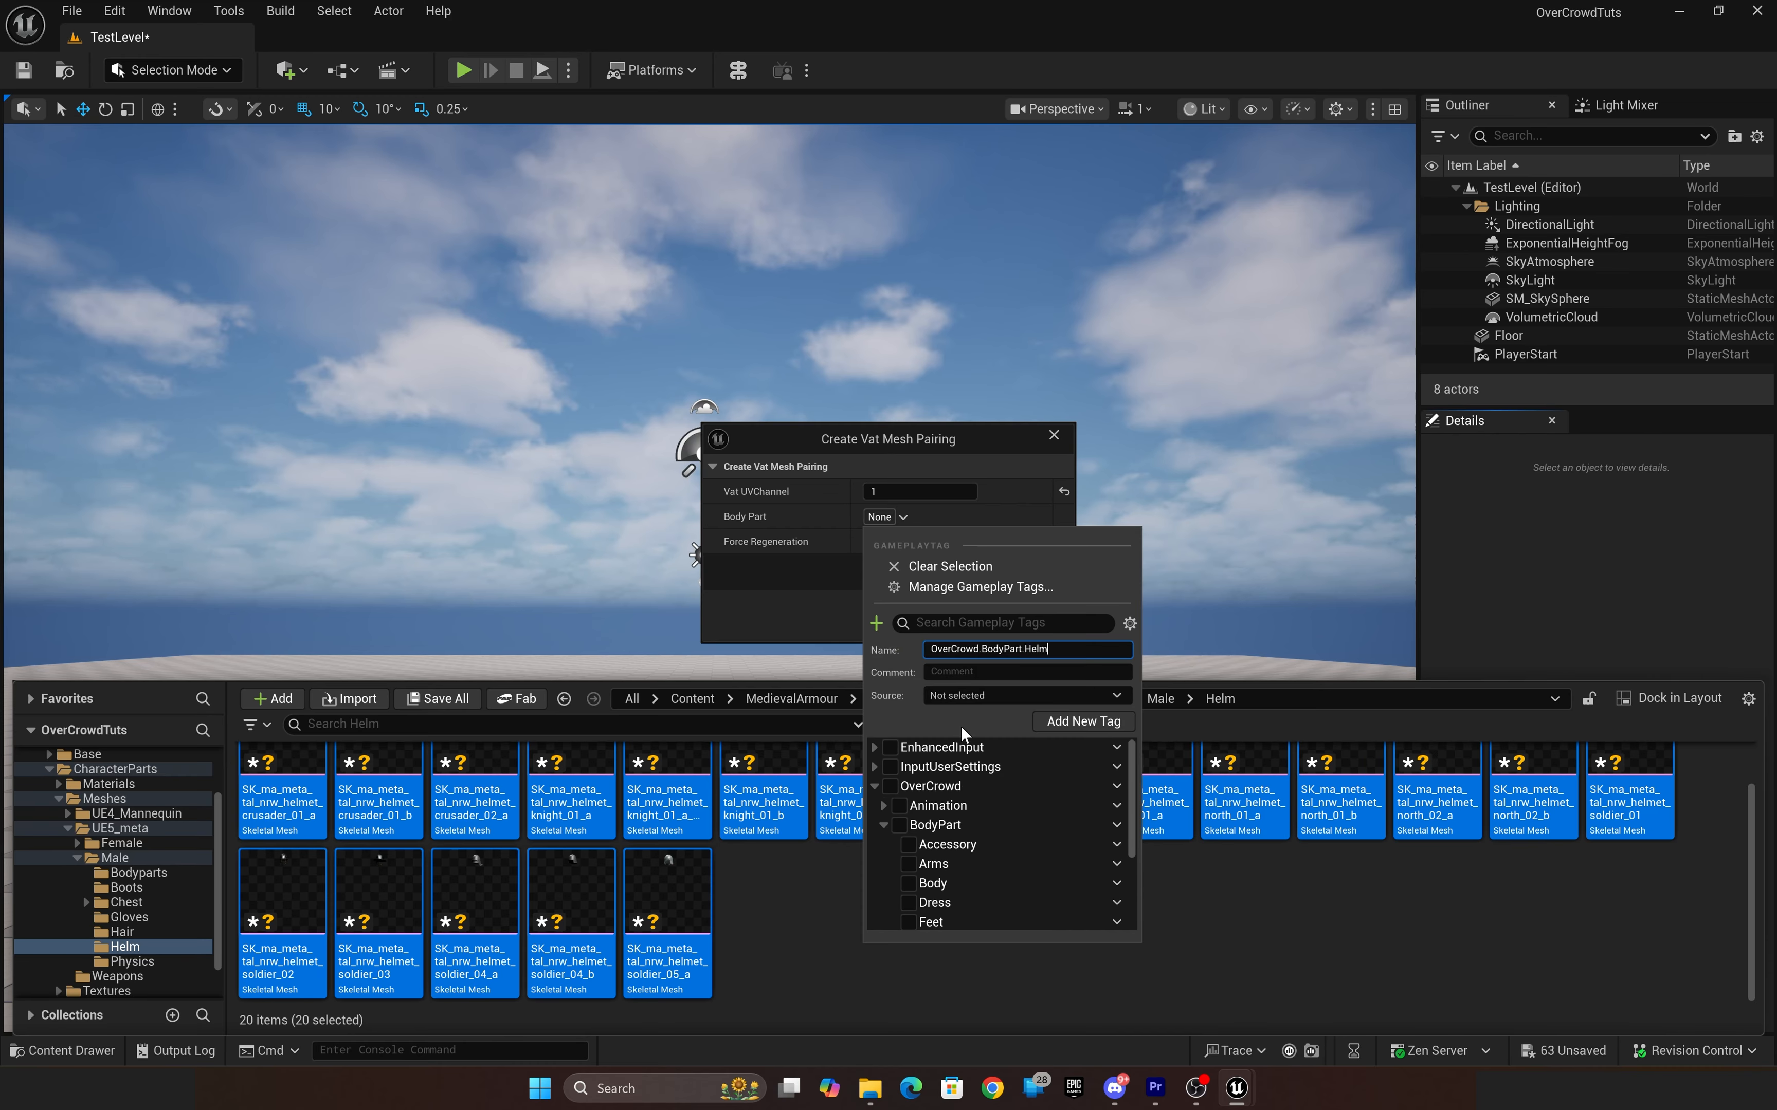
left_click(962, 697)
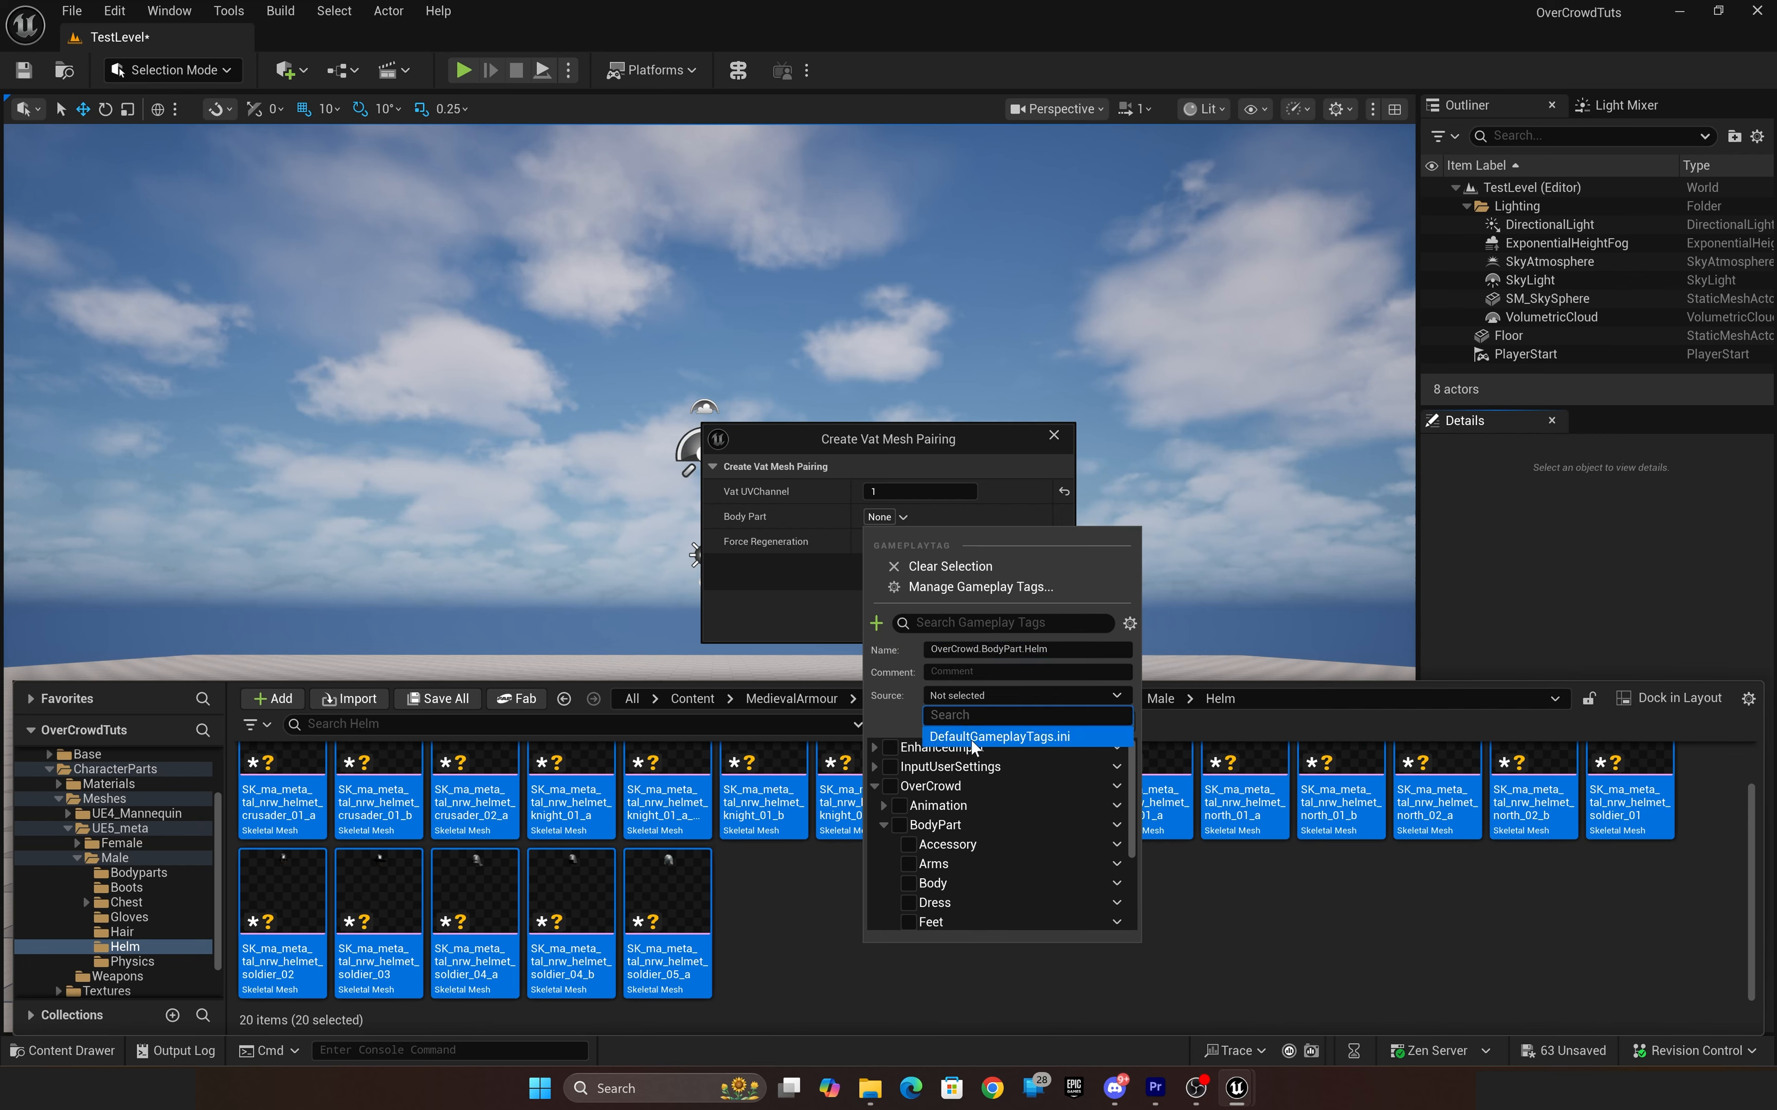
left_click(1019, 738)
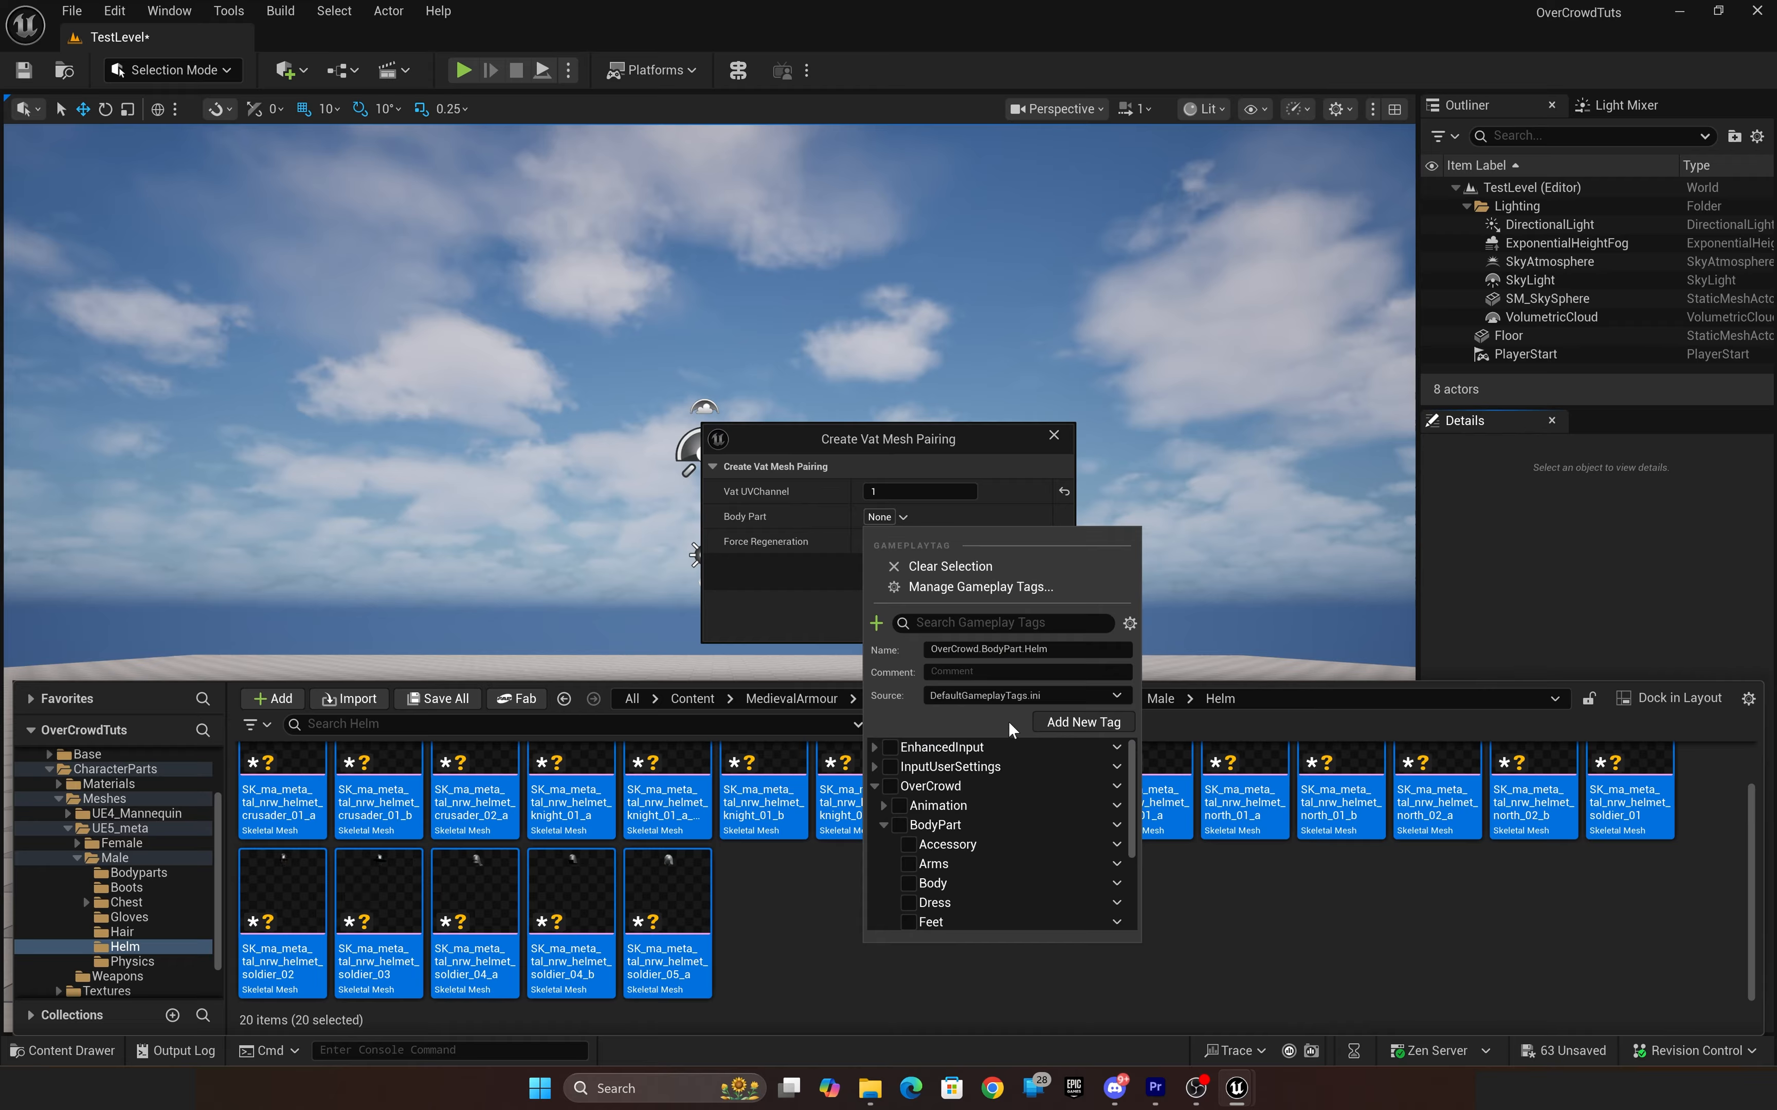
Step: Create the helmet VAT mesh pairings with body part OverCrowd.BodyPart.Helm, VAT UV channel 1 and forced regeneration, and save all modified assets
left_click(883, 726)
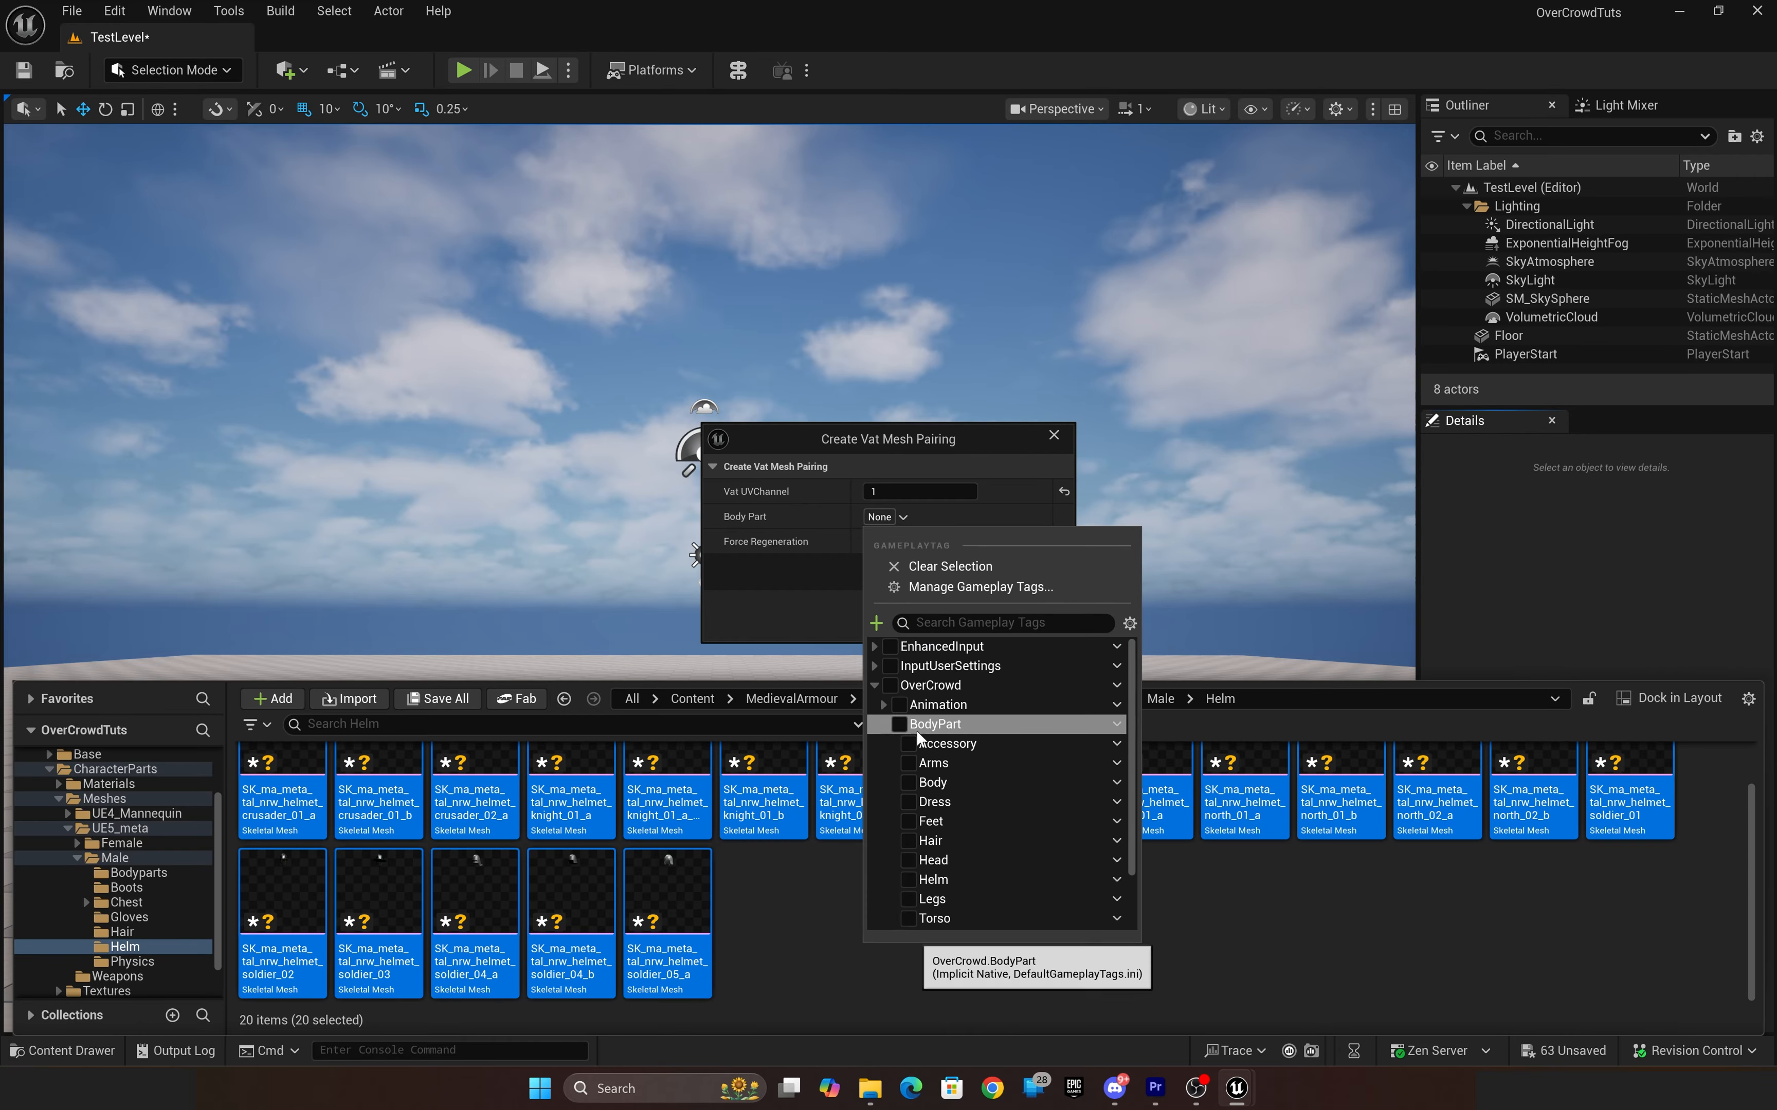
left_click(909, 880)
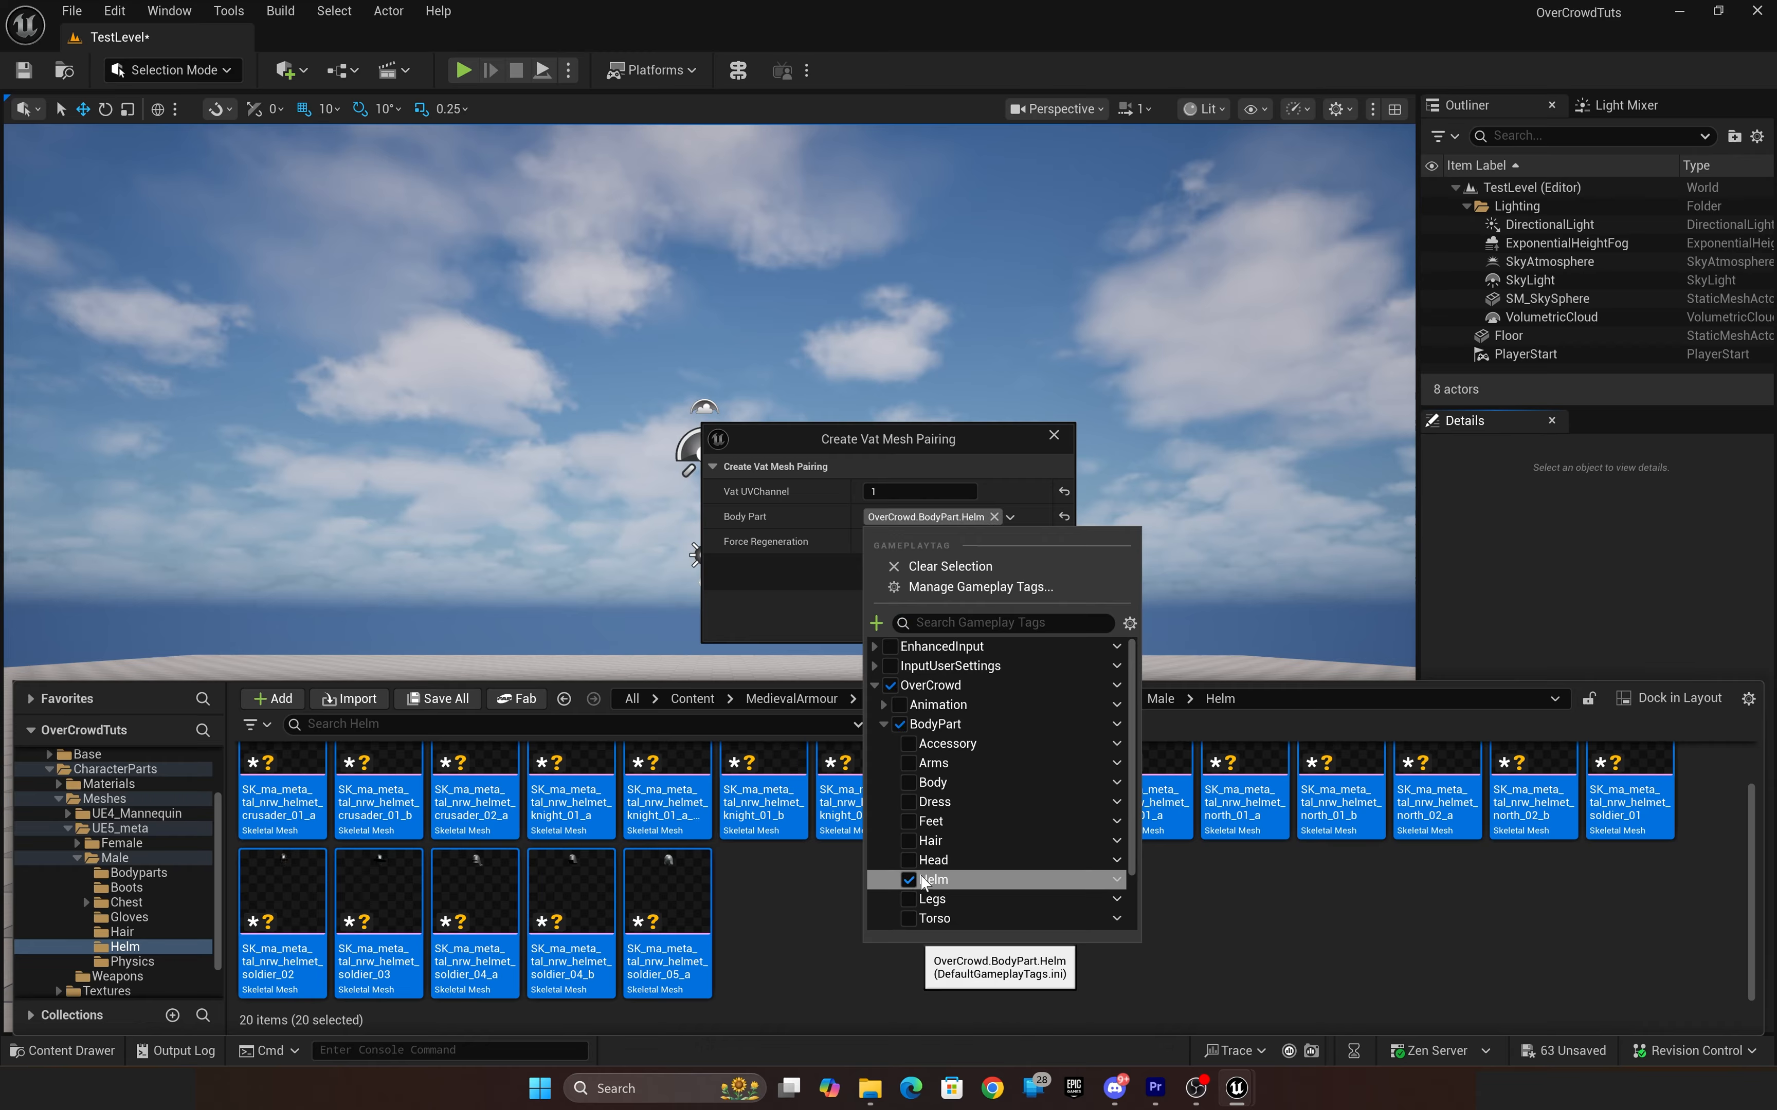
left_click(828, 632)
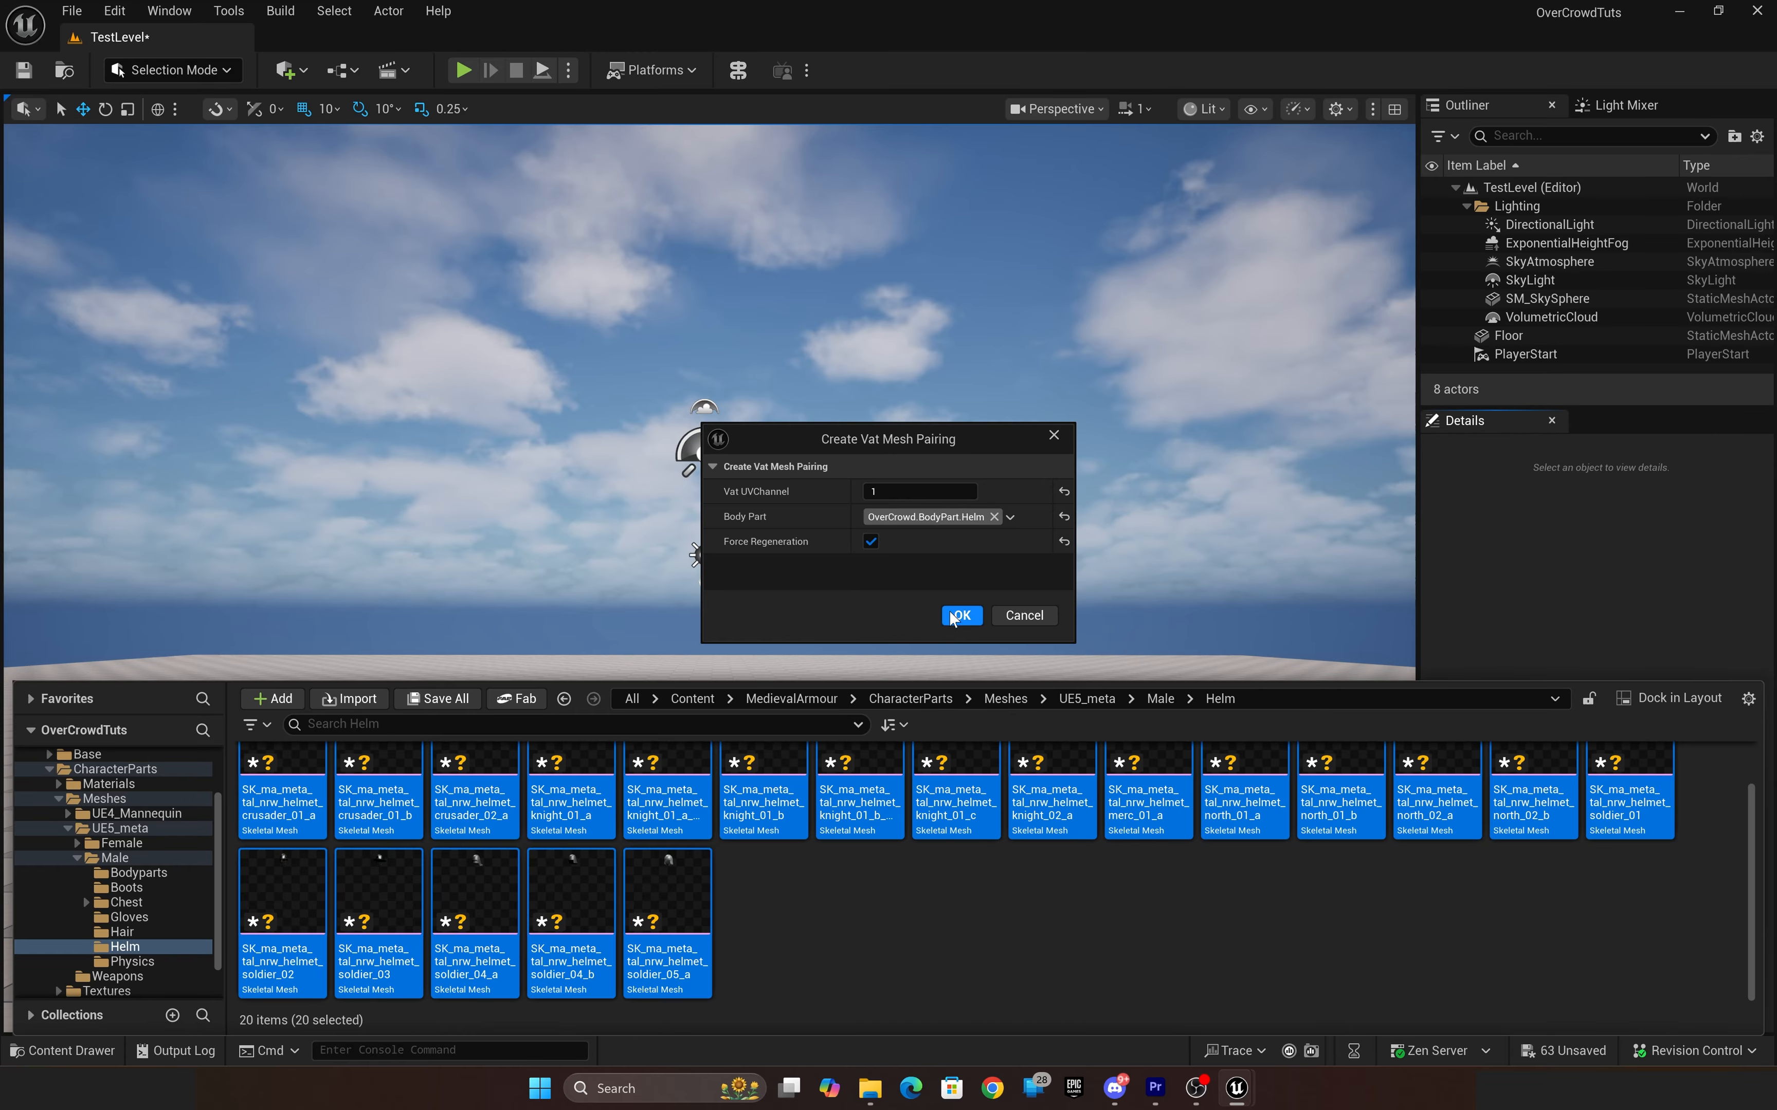
left_click(962, 615)
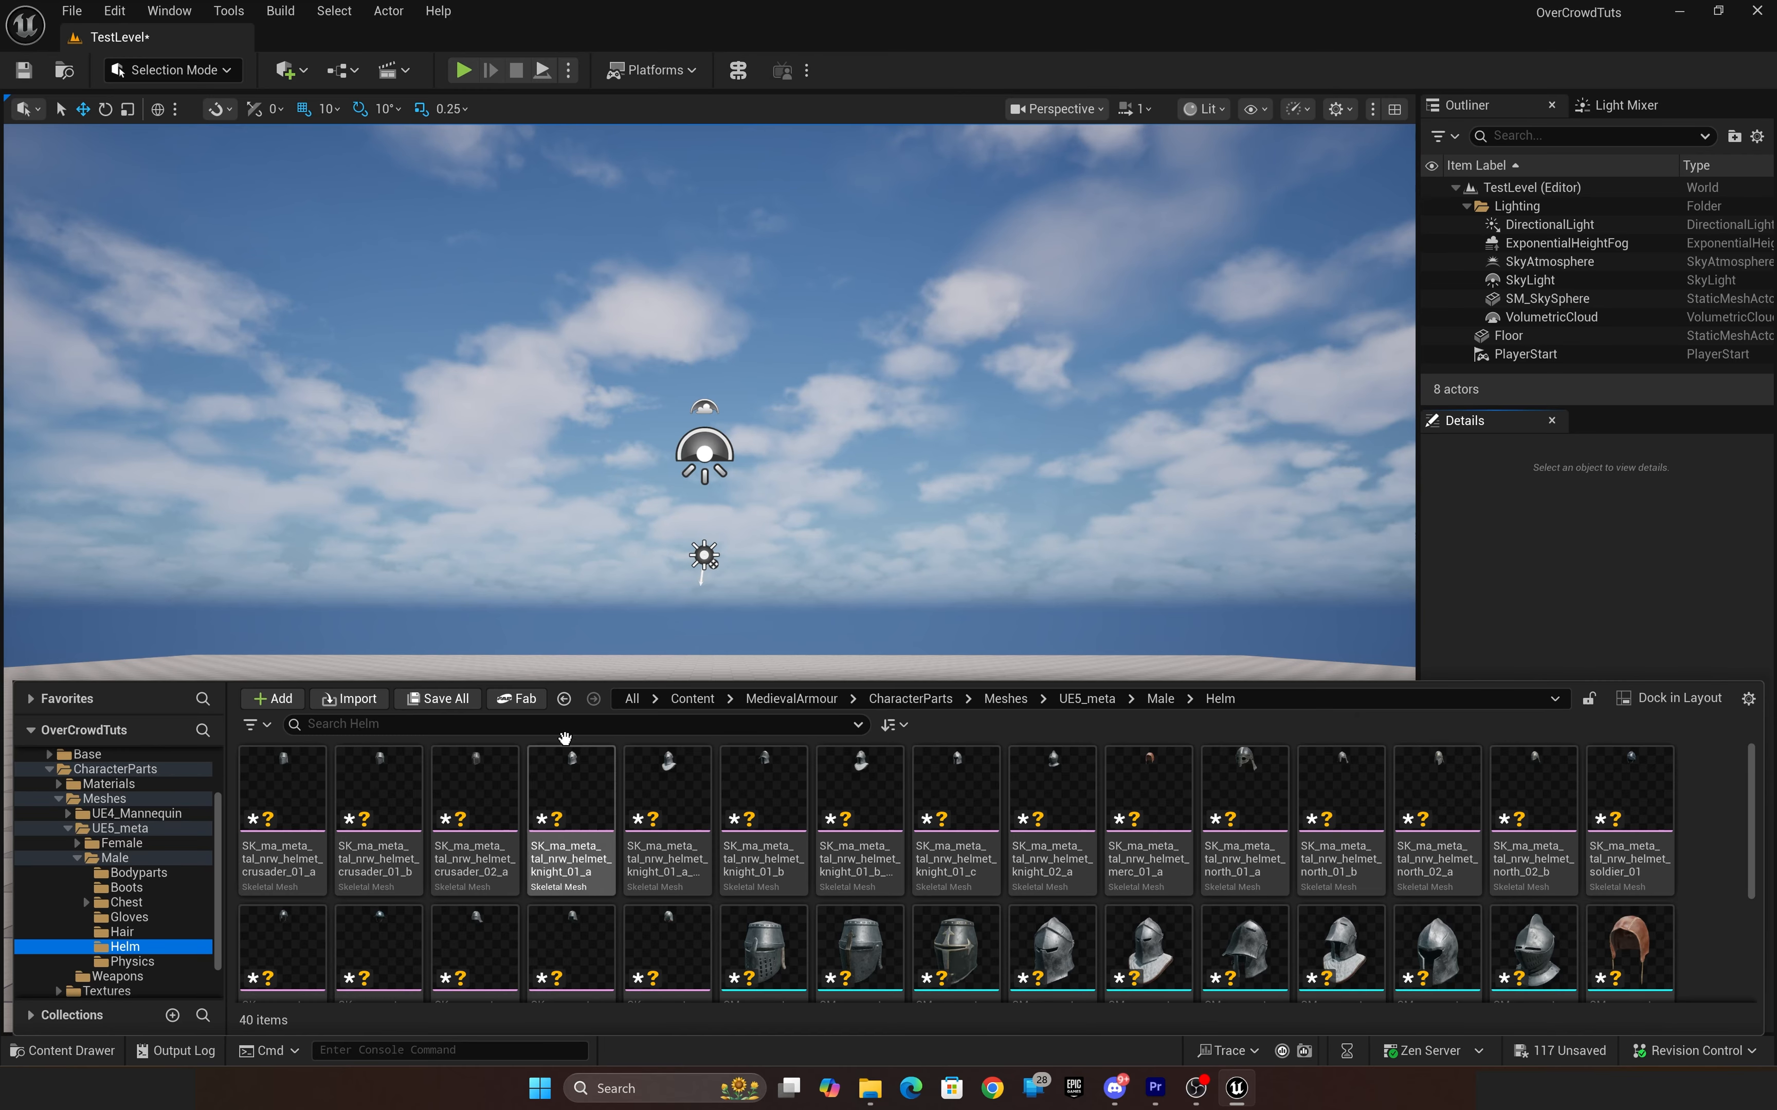
left_click(437, 700)
left_click(1030, 746)
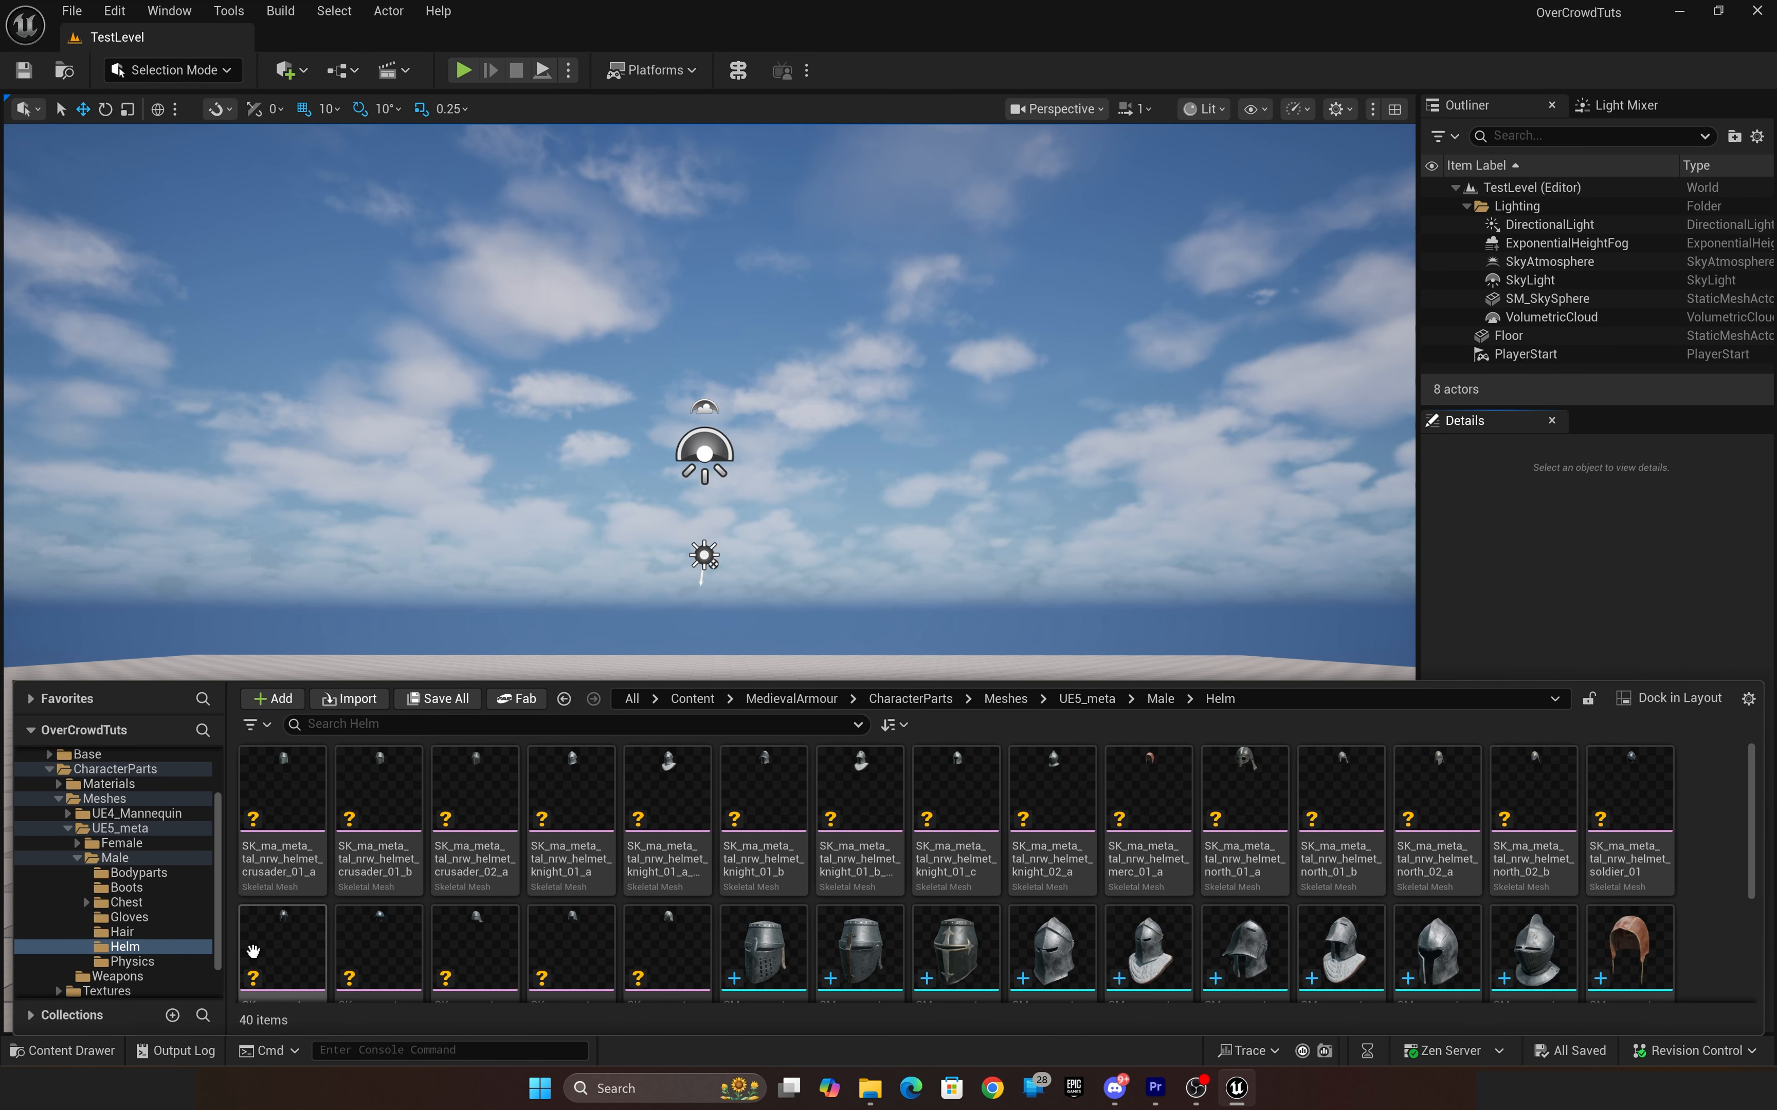
Step: Generate LODs for all ten glove skeletal meshes in the male Gloves folder
left_click(137, 920)
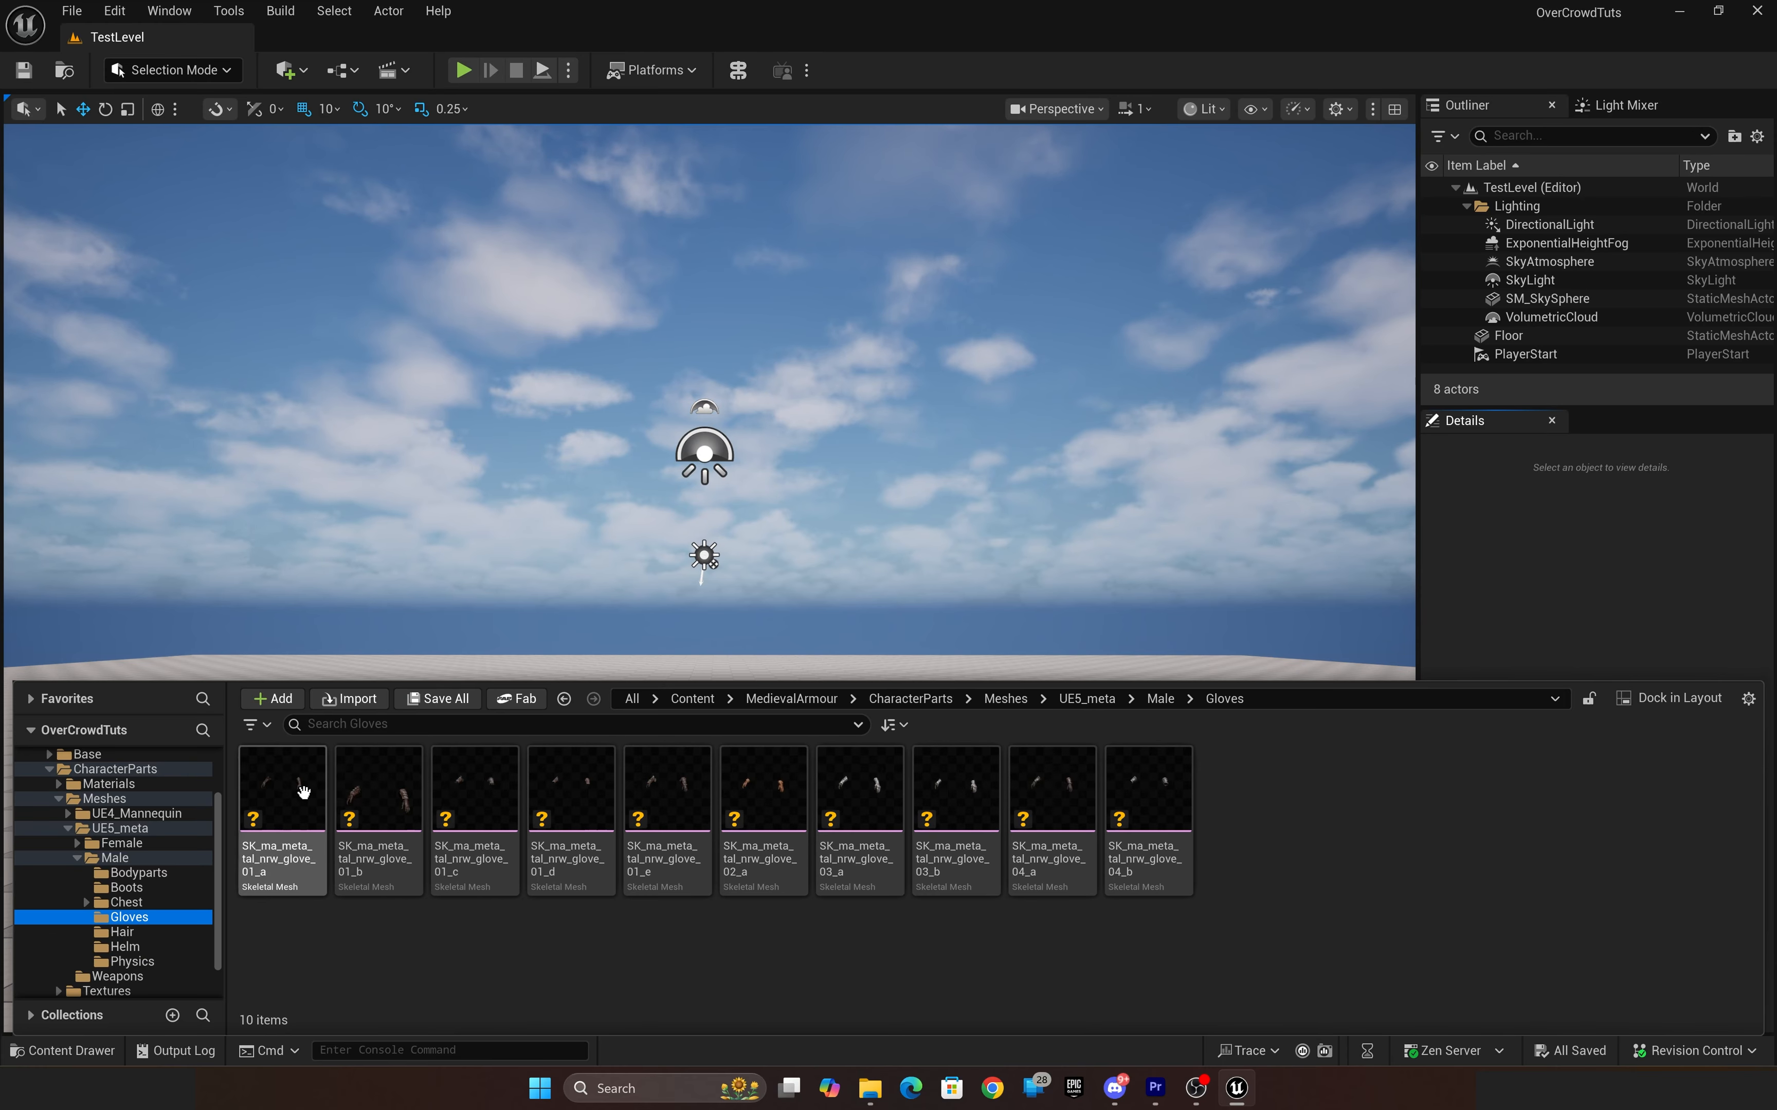
left_click(285, 790)
left_click(1158, 804, "shift")
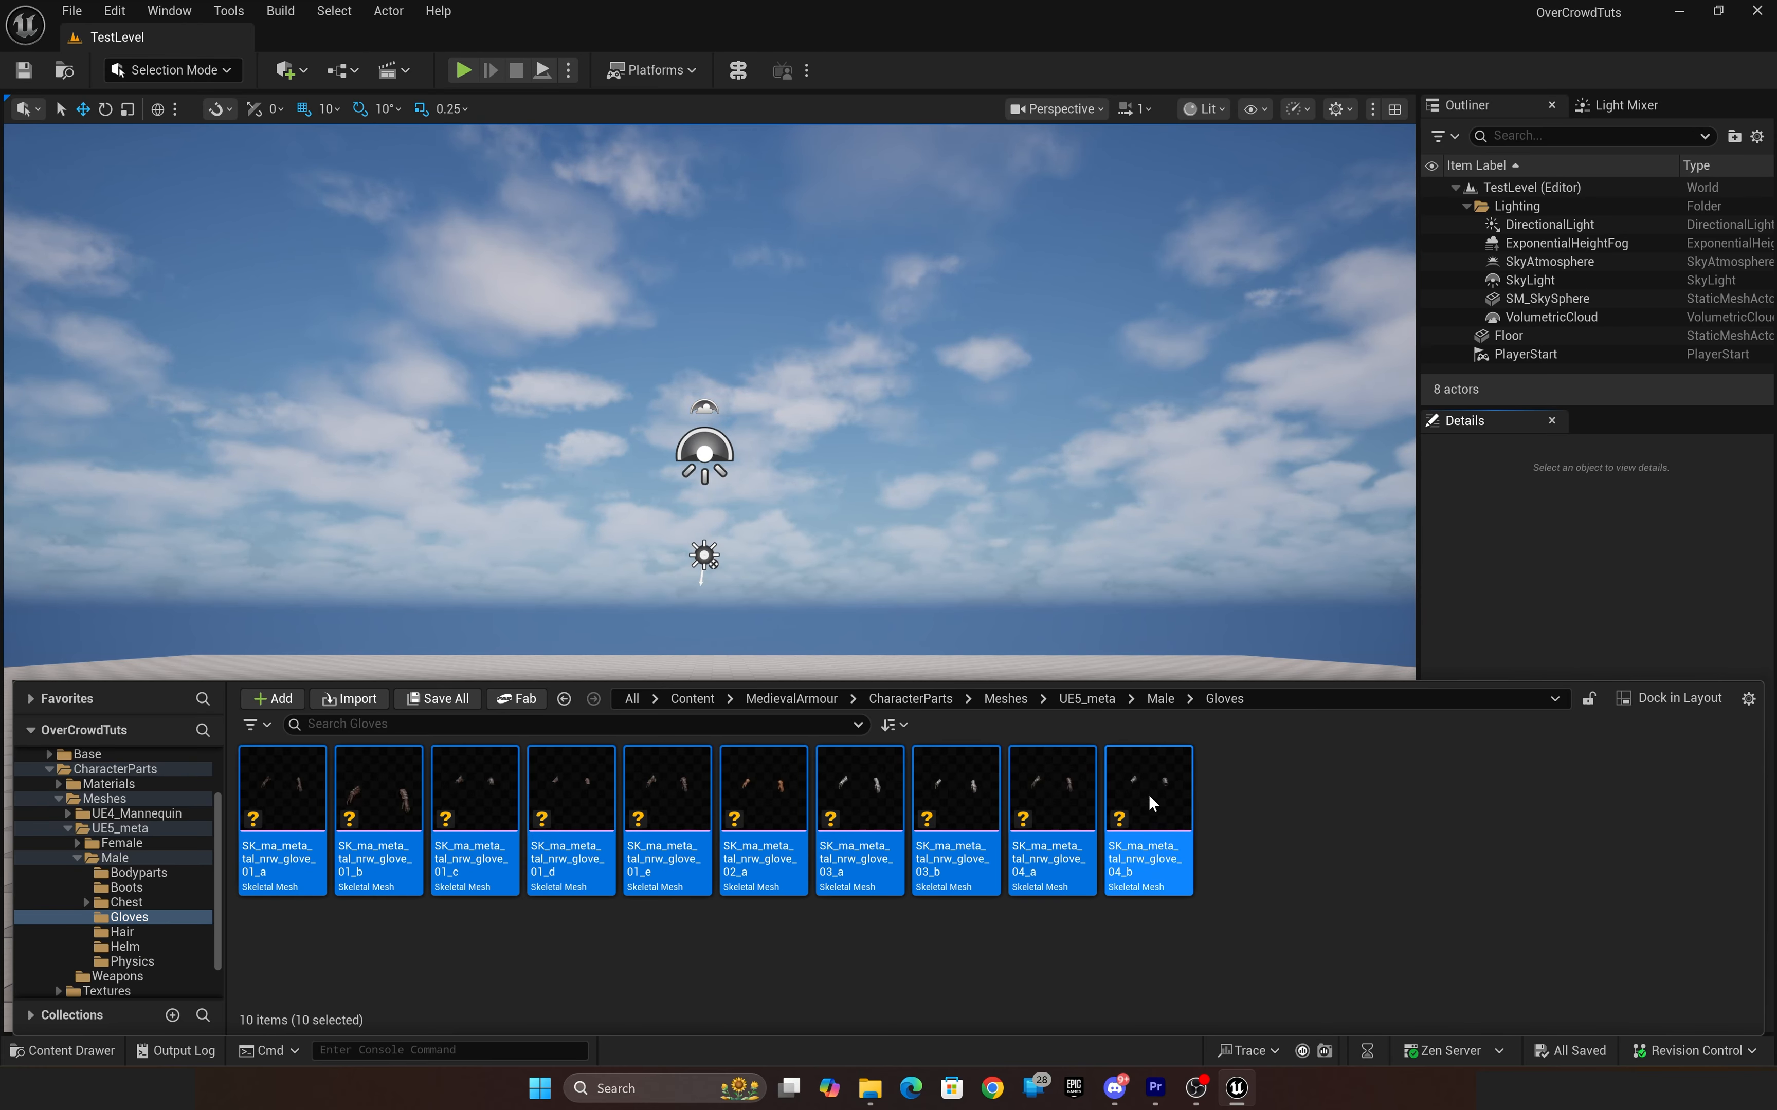
right_click(1159, 802)
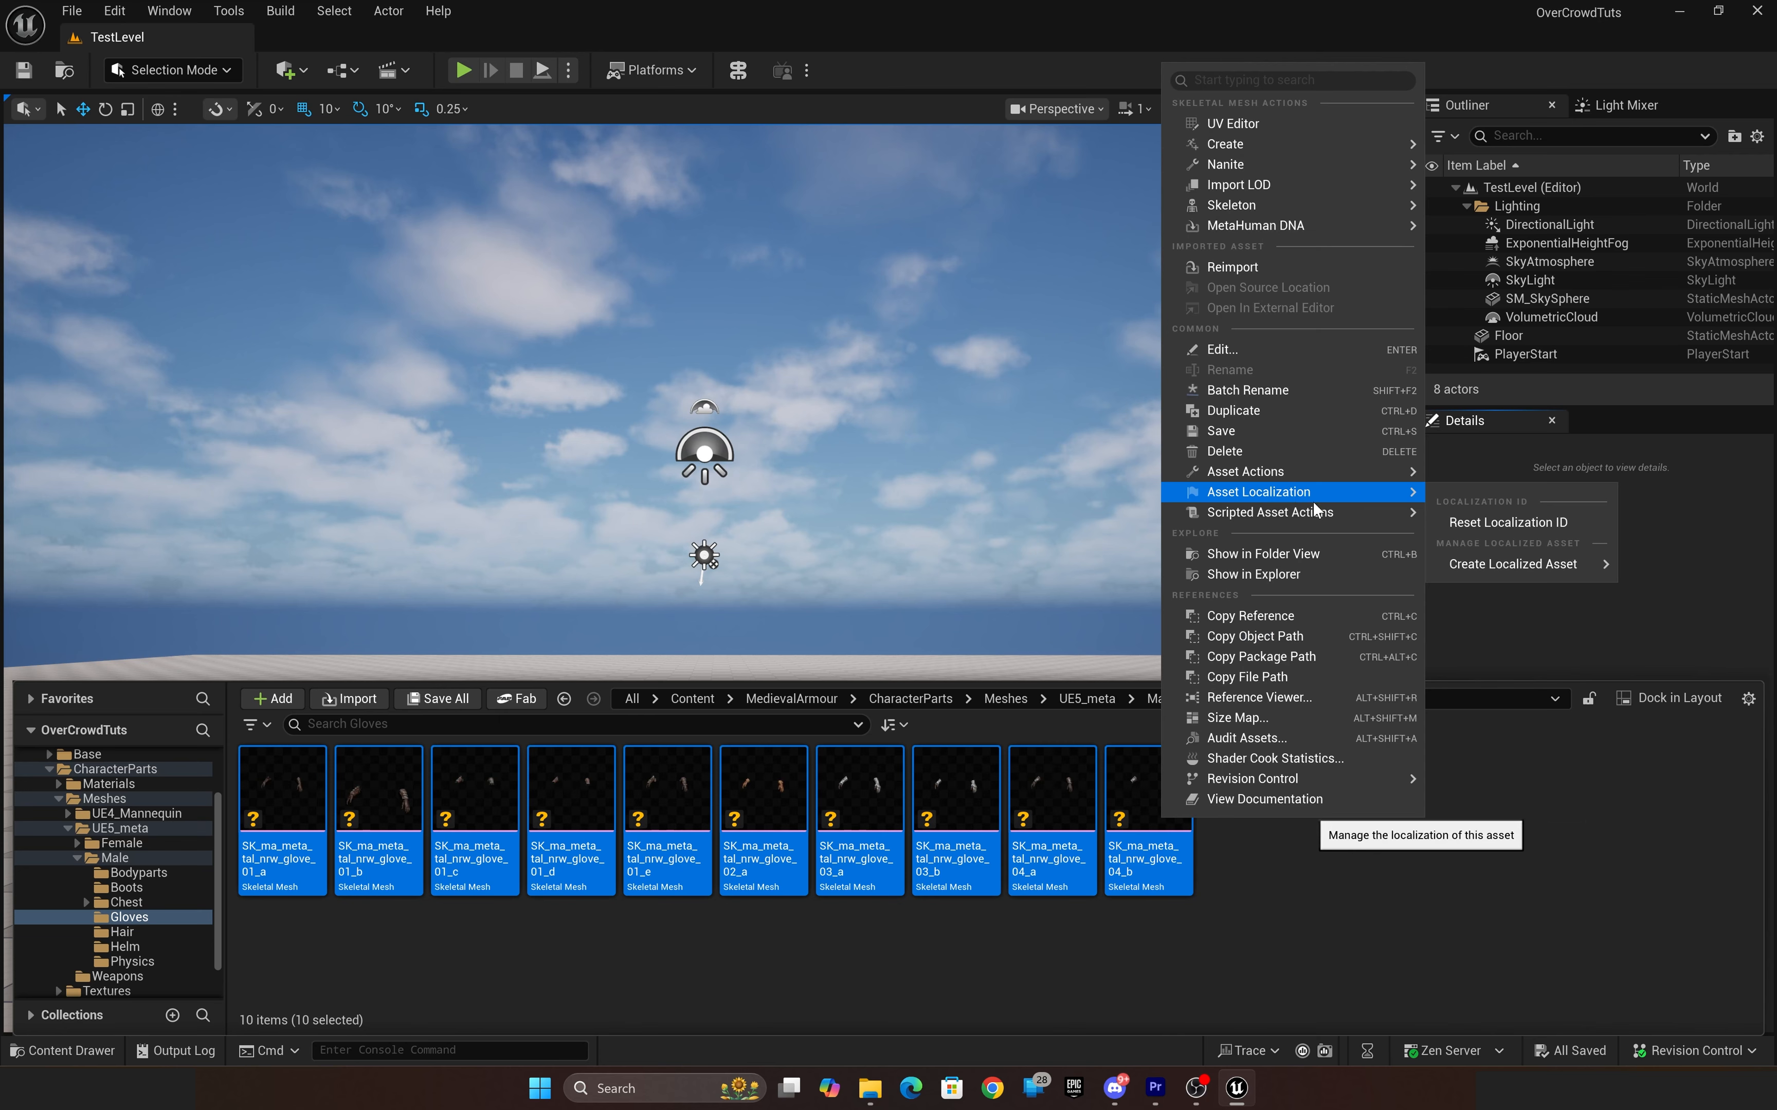
mouse_move(1360, 512)
mouse_move(1475, 516)
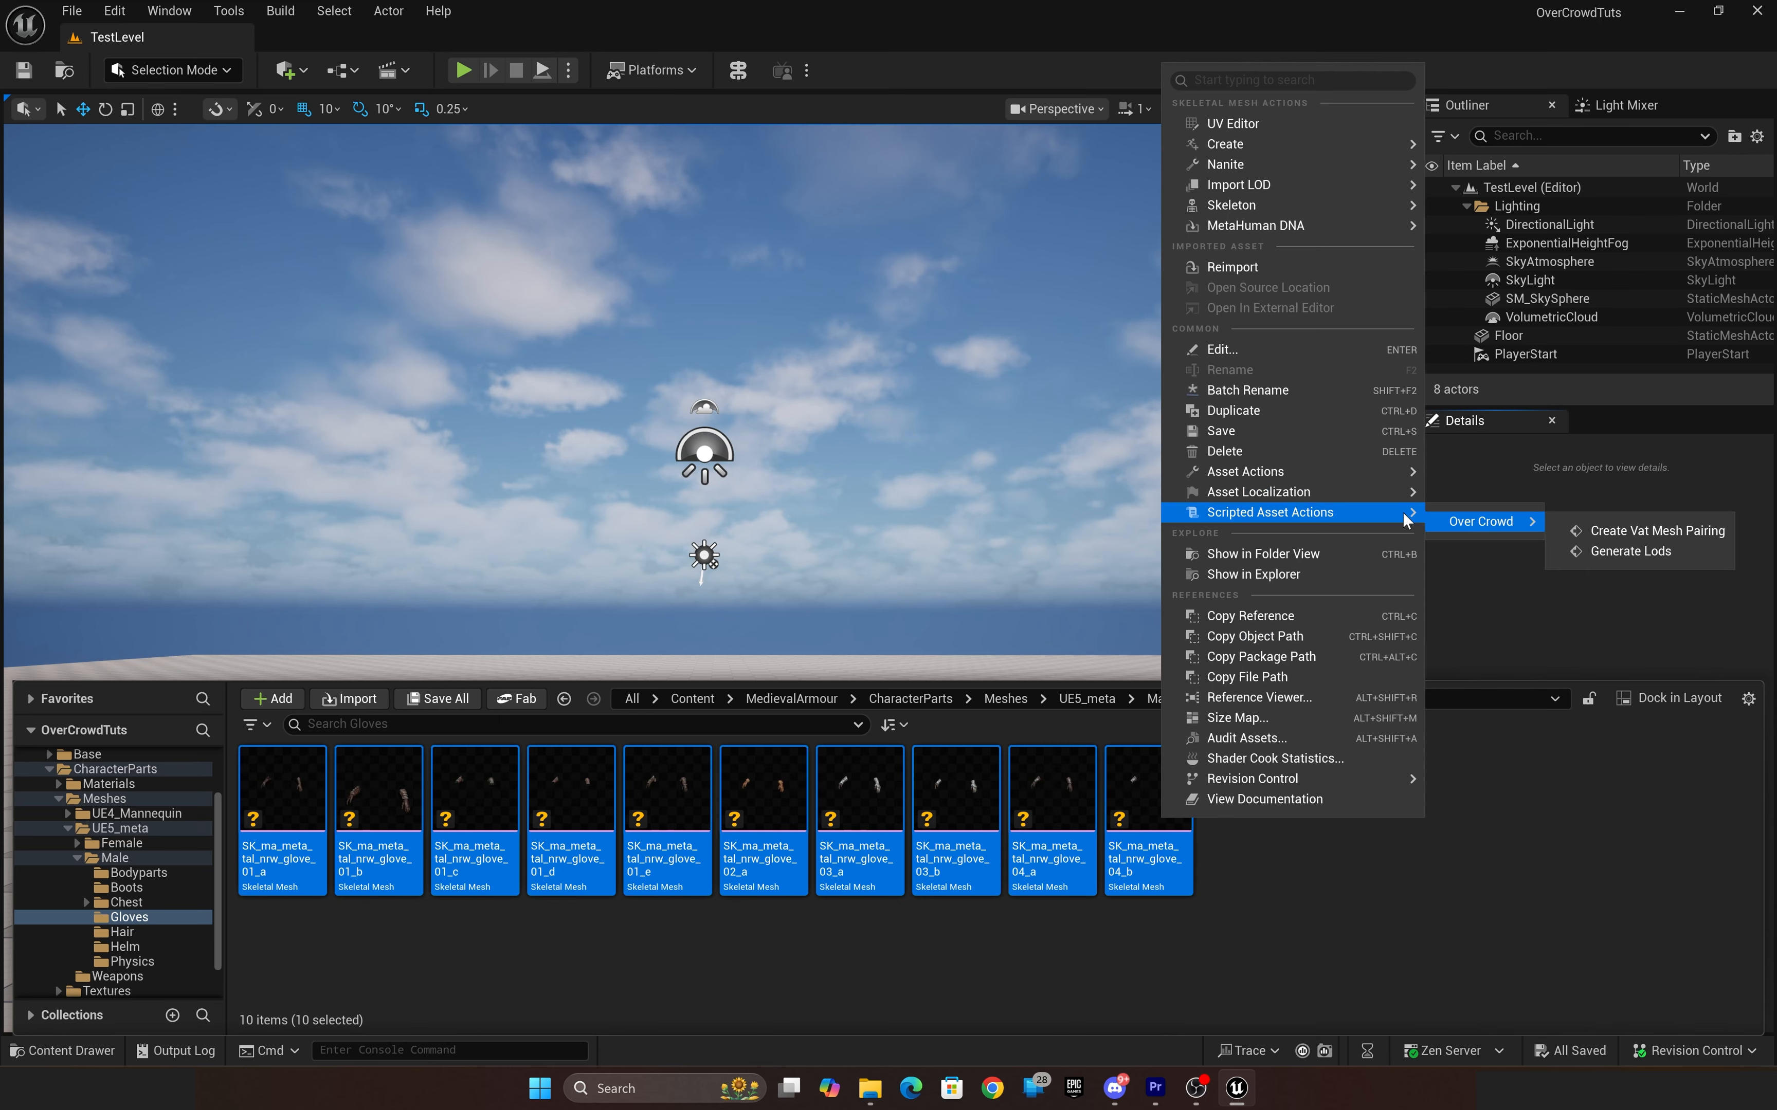
left_click(1631, 552)
left_click(960, 616)
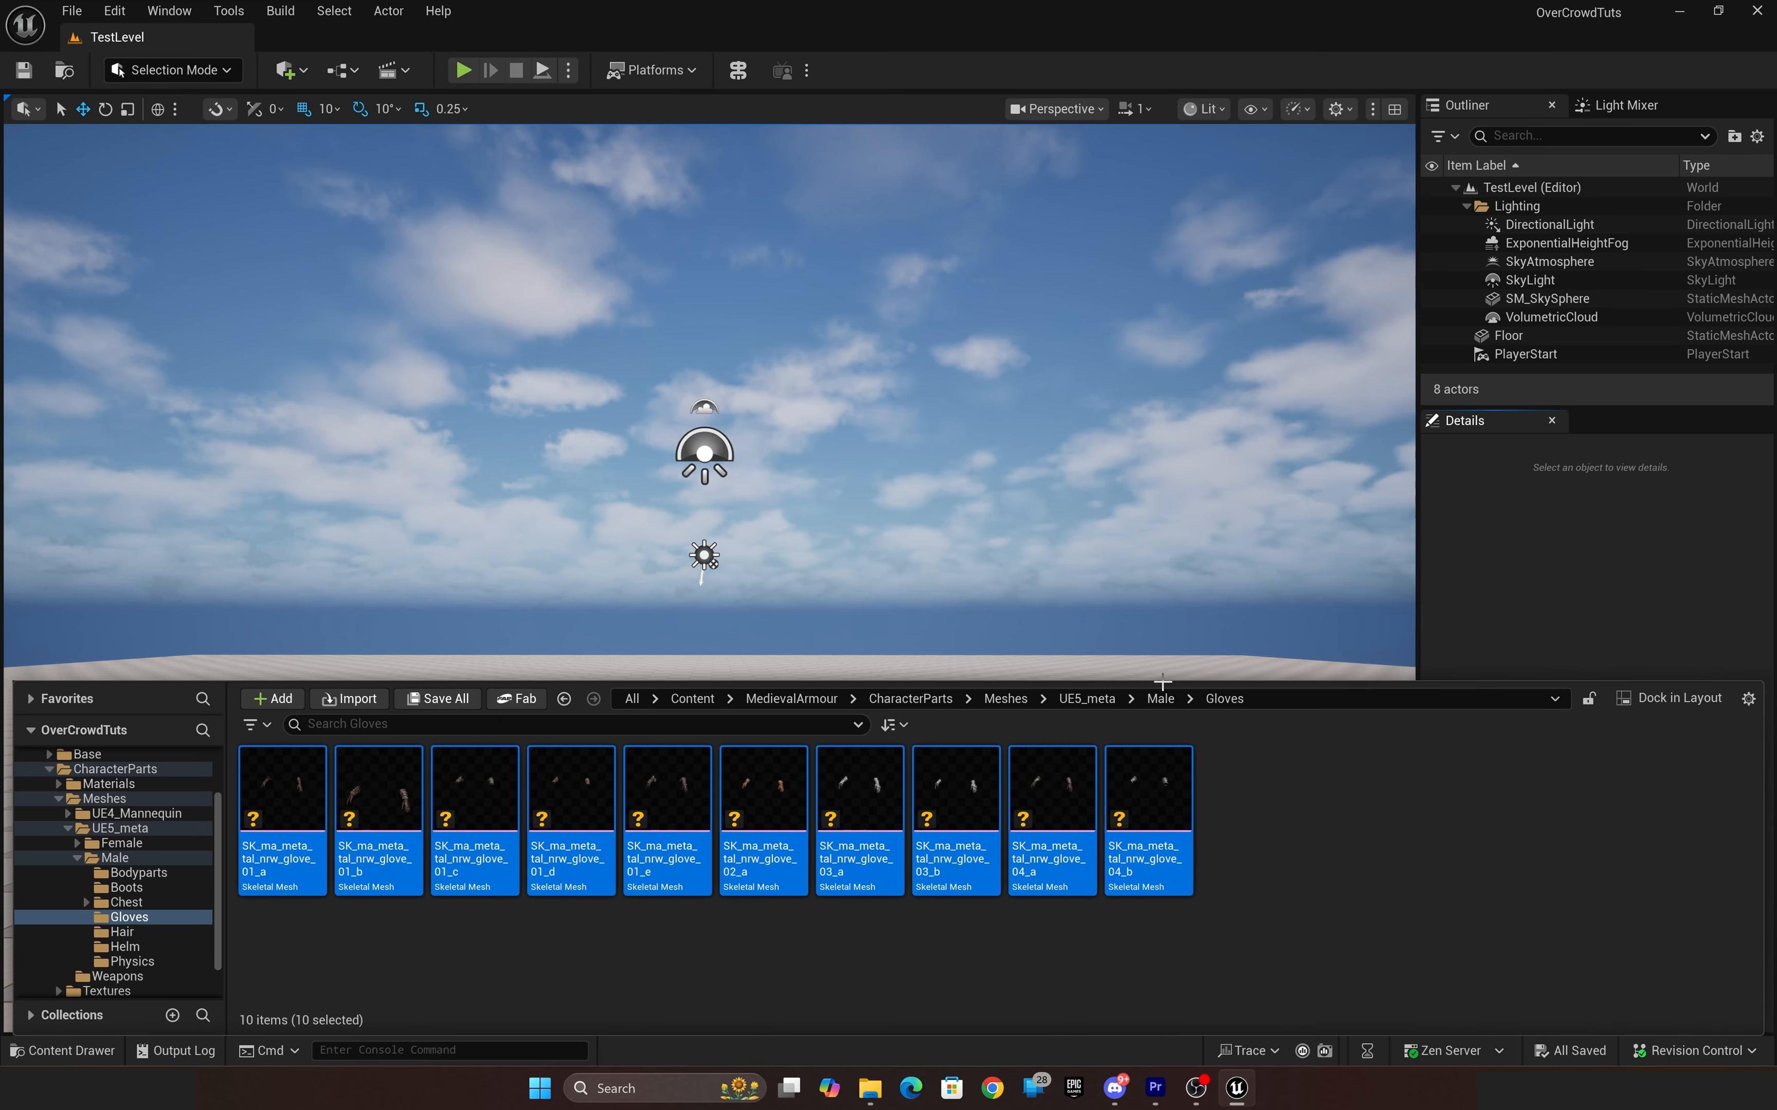
Step: Start VAT mesh pairing for the selected gloves and add the body part tag OverCrowd.BodyPart.gloves with source DefaultGameplayTags.ini
right_click(1164, 817)
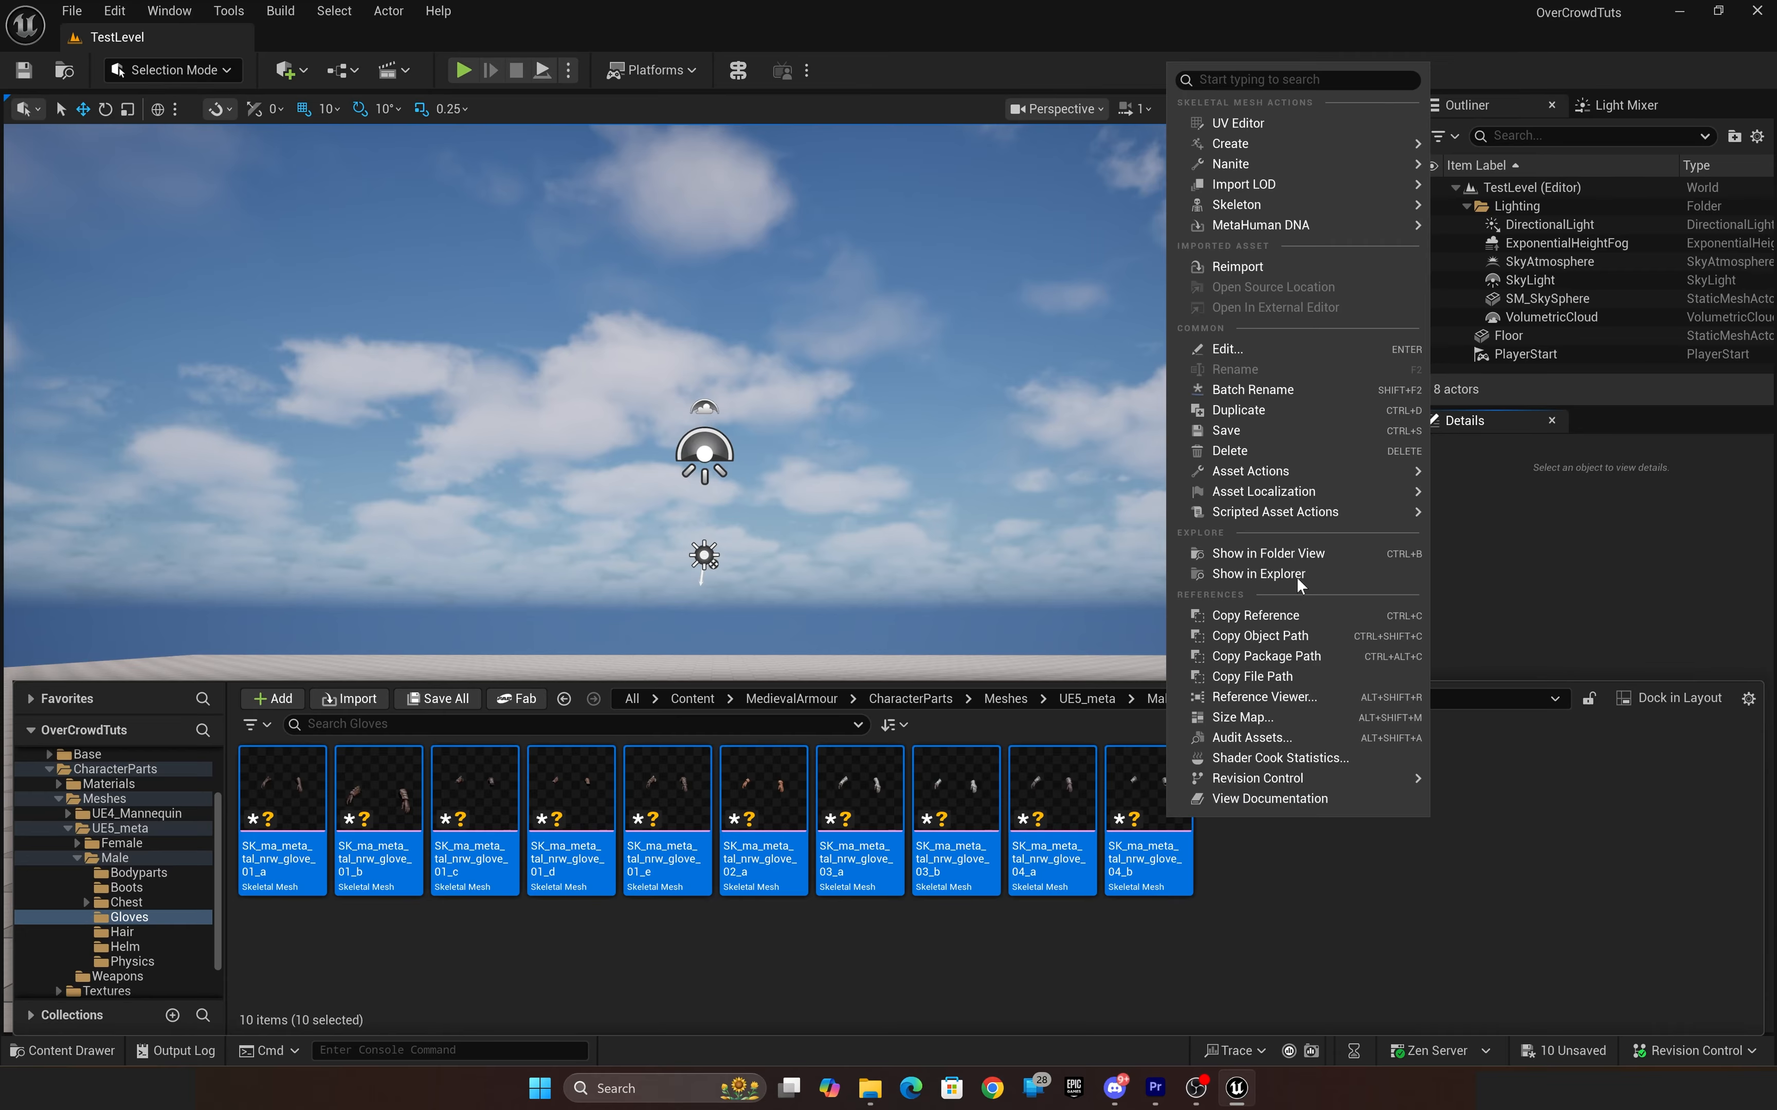
mouse_move(1271, 513)
mouse_move(1541, 522)
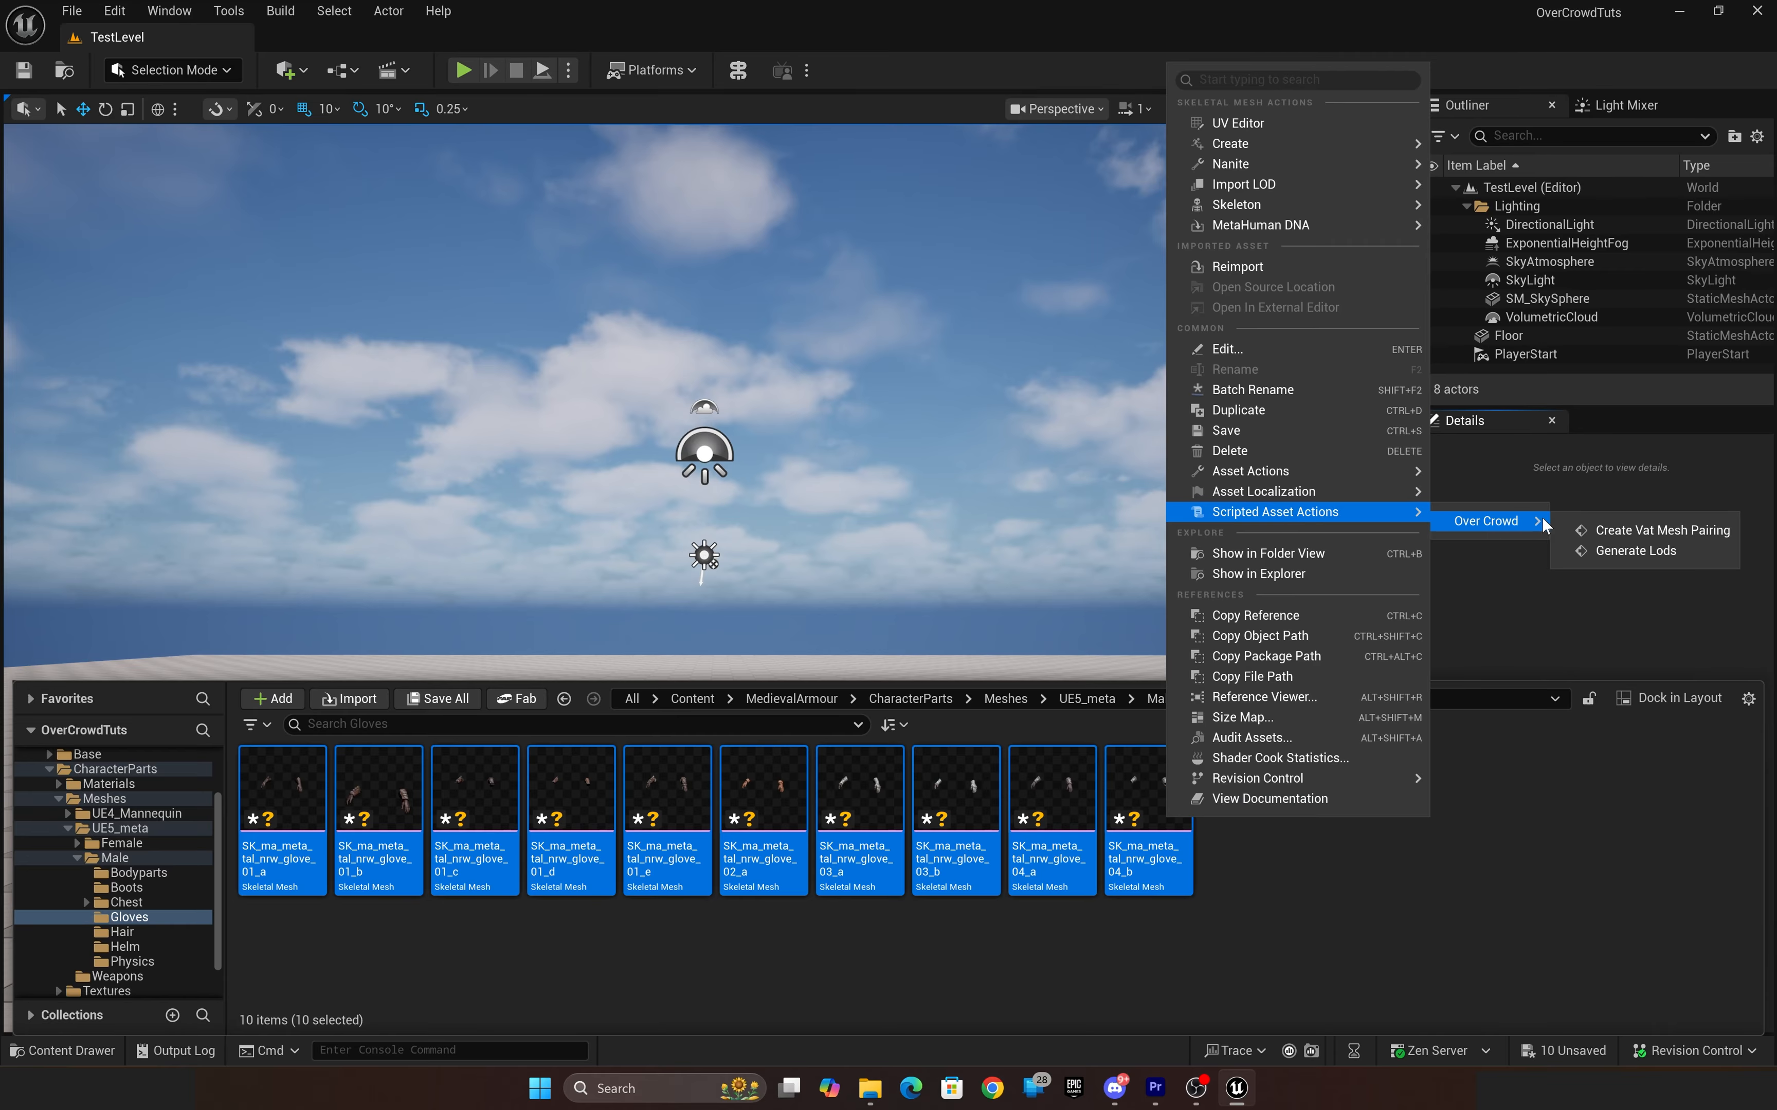
left_click(1622, 531)
left_click(901, 516)
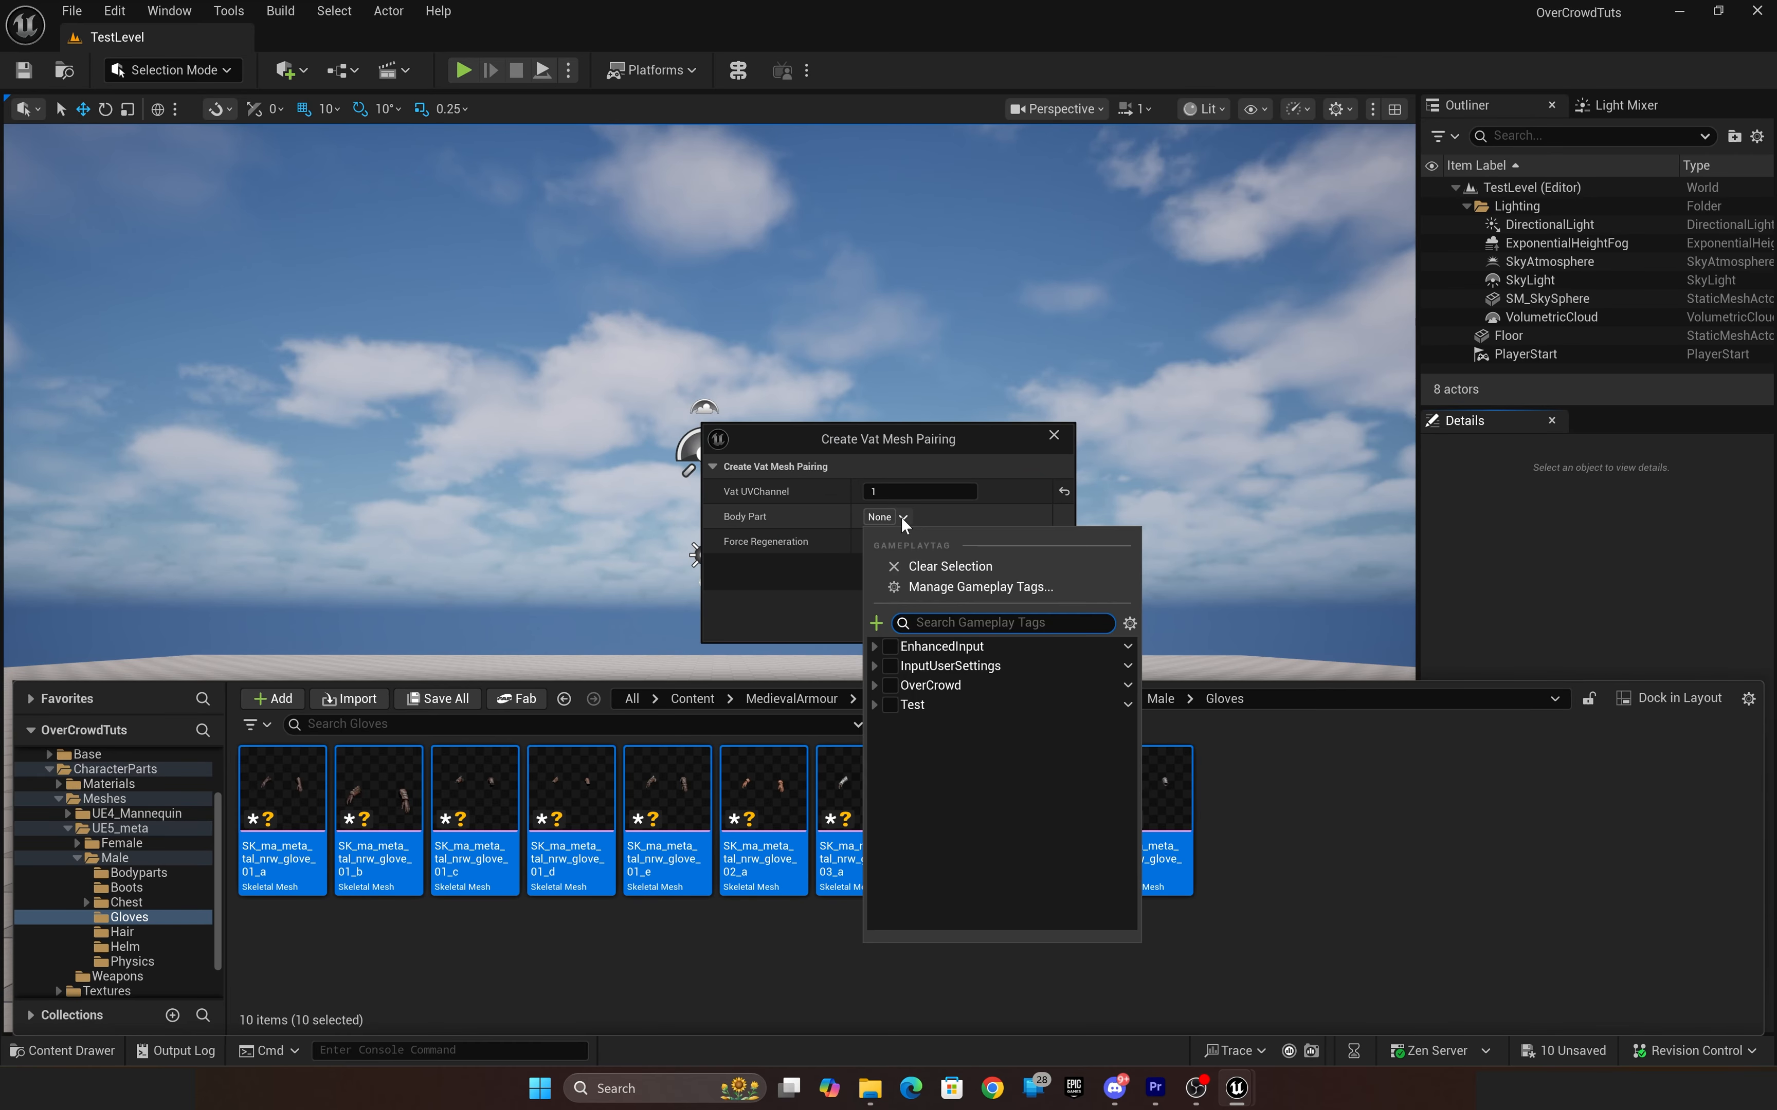
left_click(873, 685)
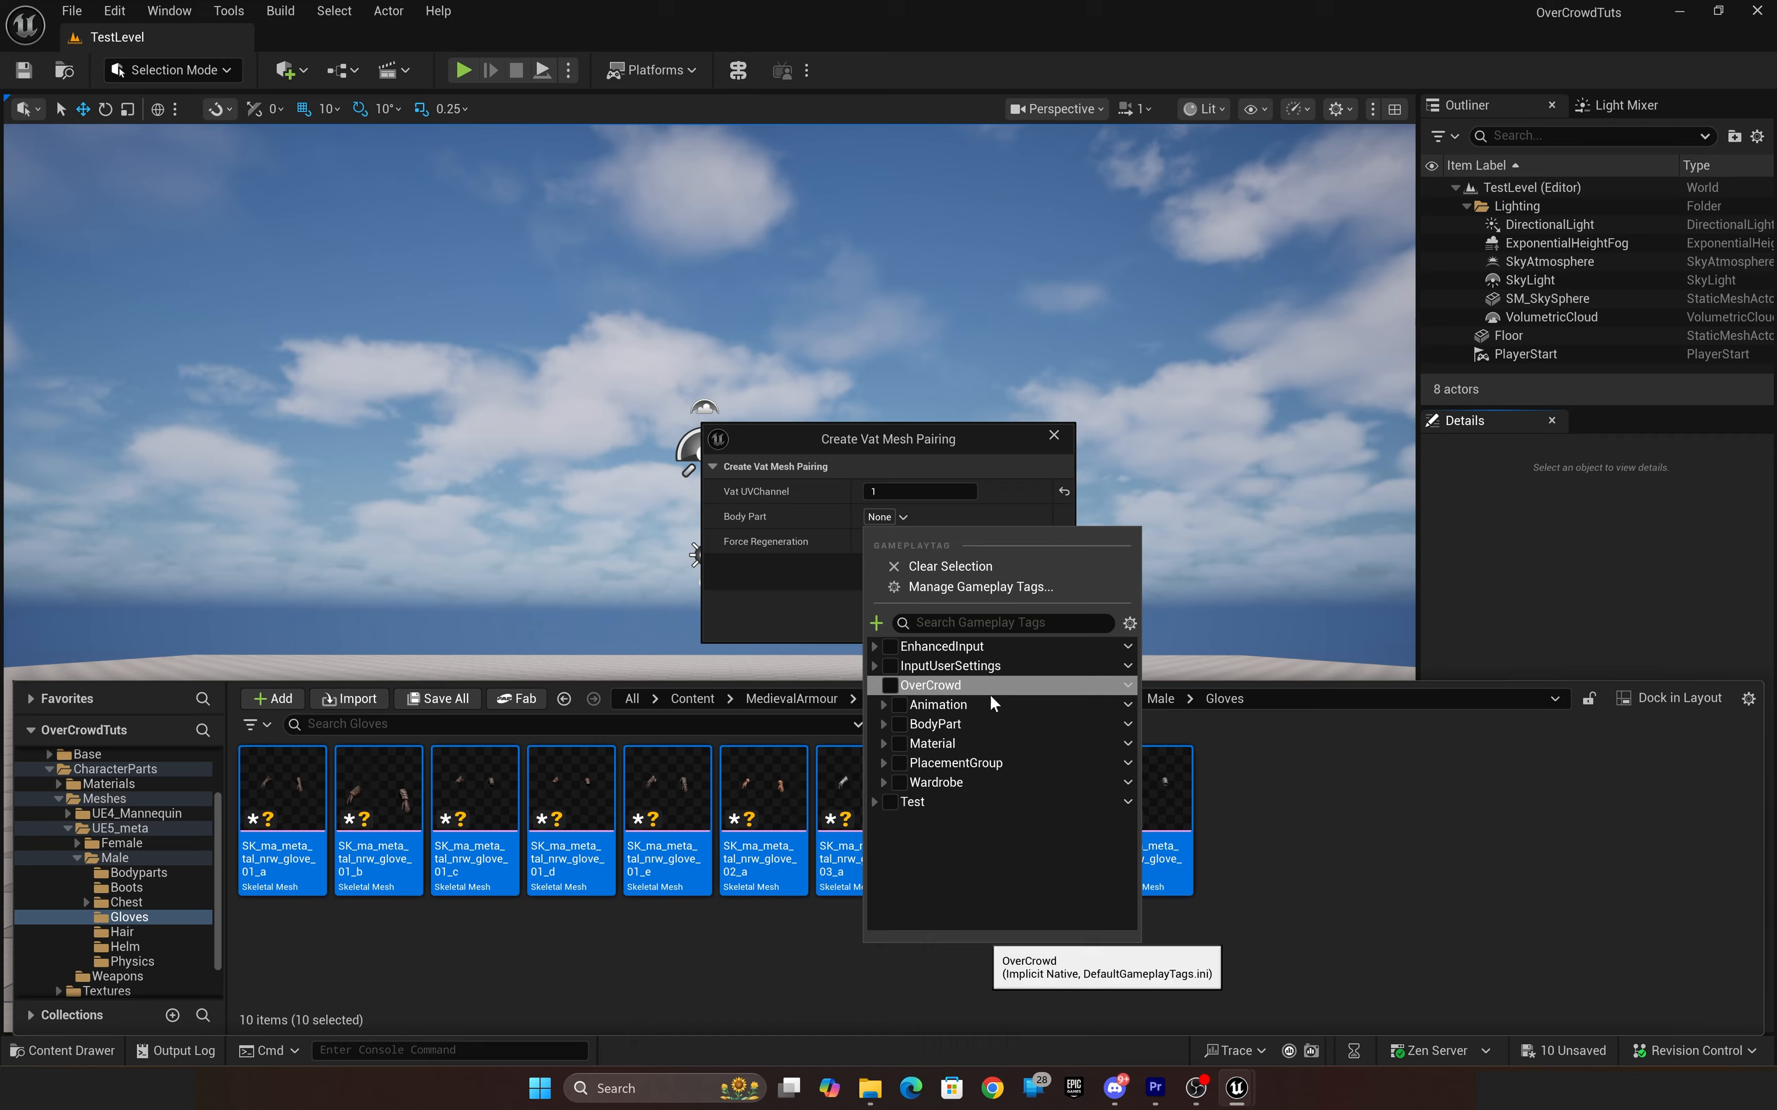
left_click(883, 724)
scroll(1021, 744, "down", 2)
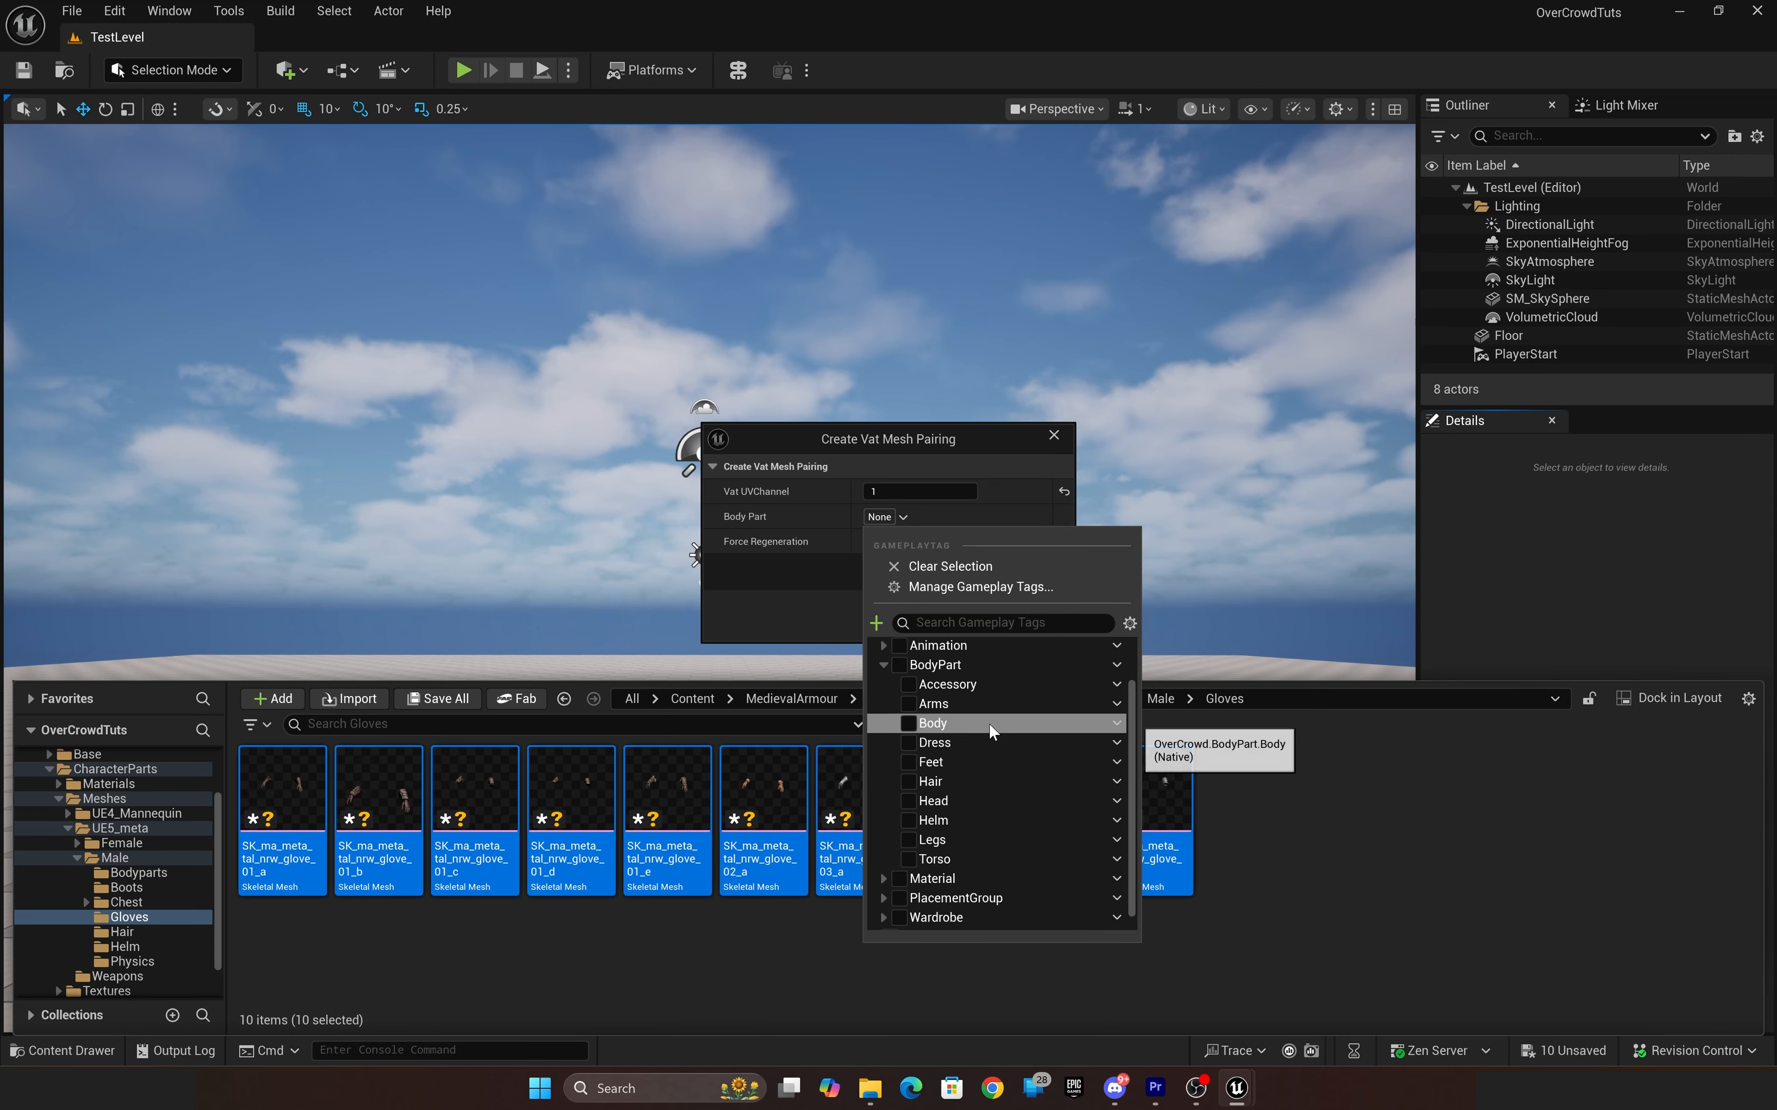
scroll(988, 723, "up", 1)
left_click(1117, 694)
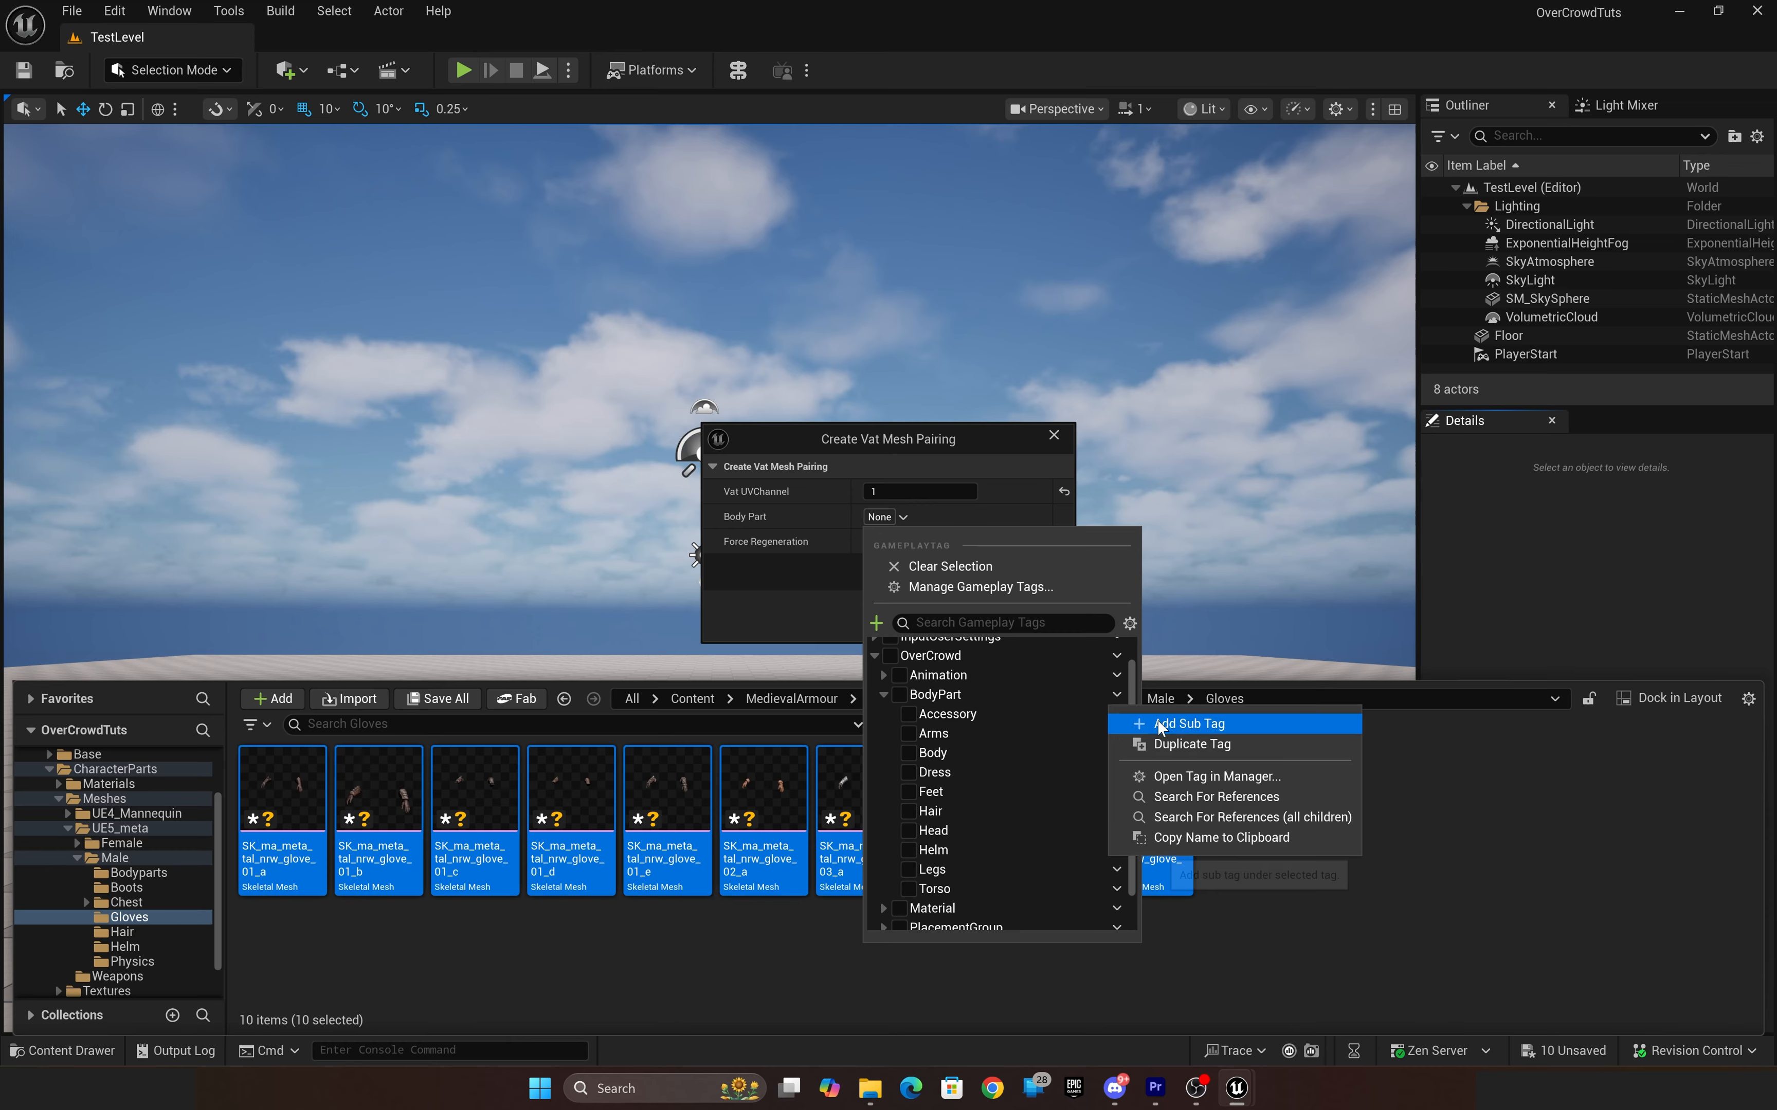
left_click(1190, 725)
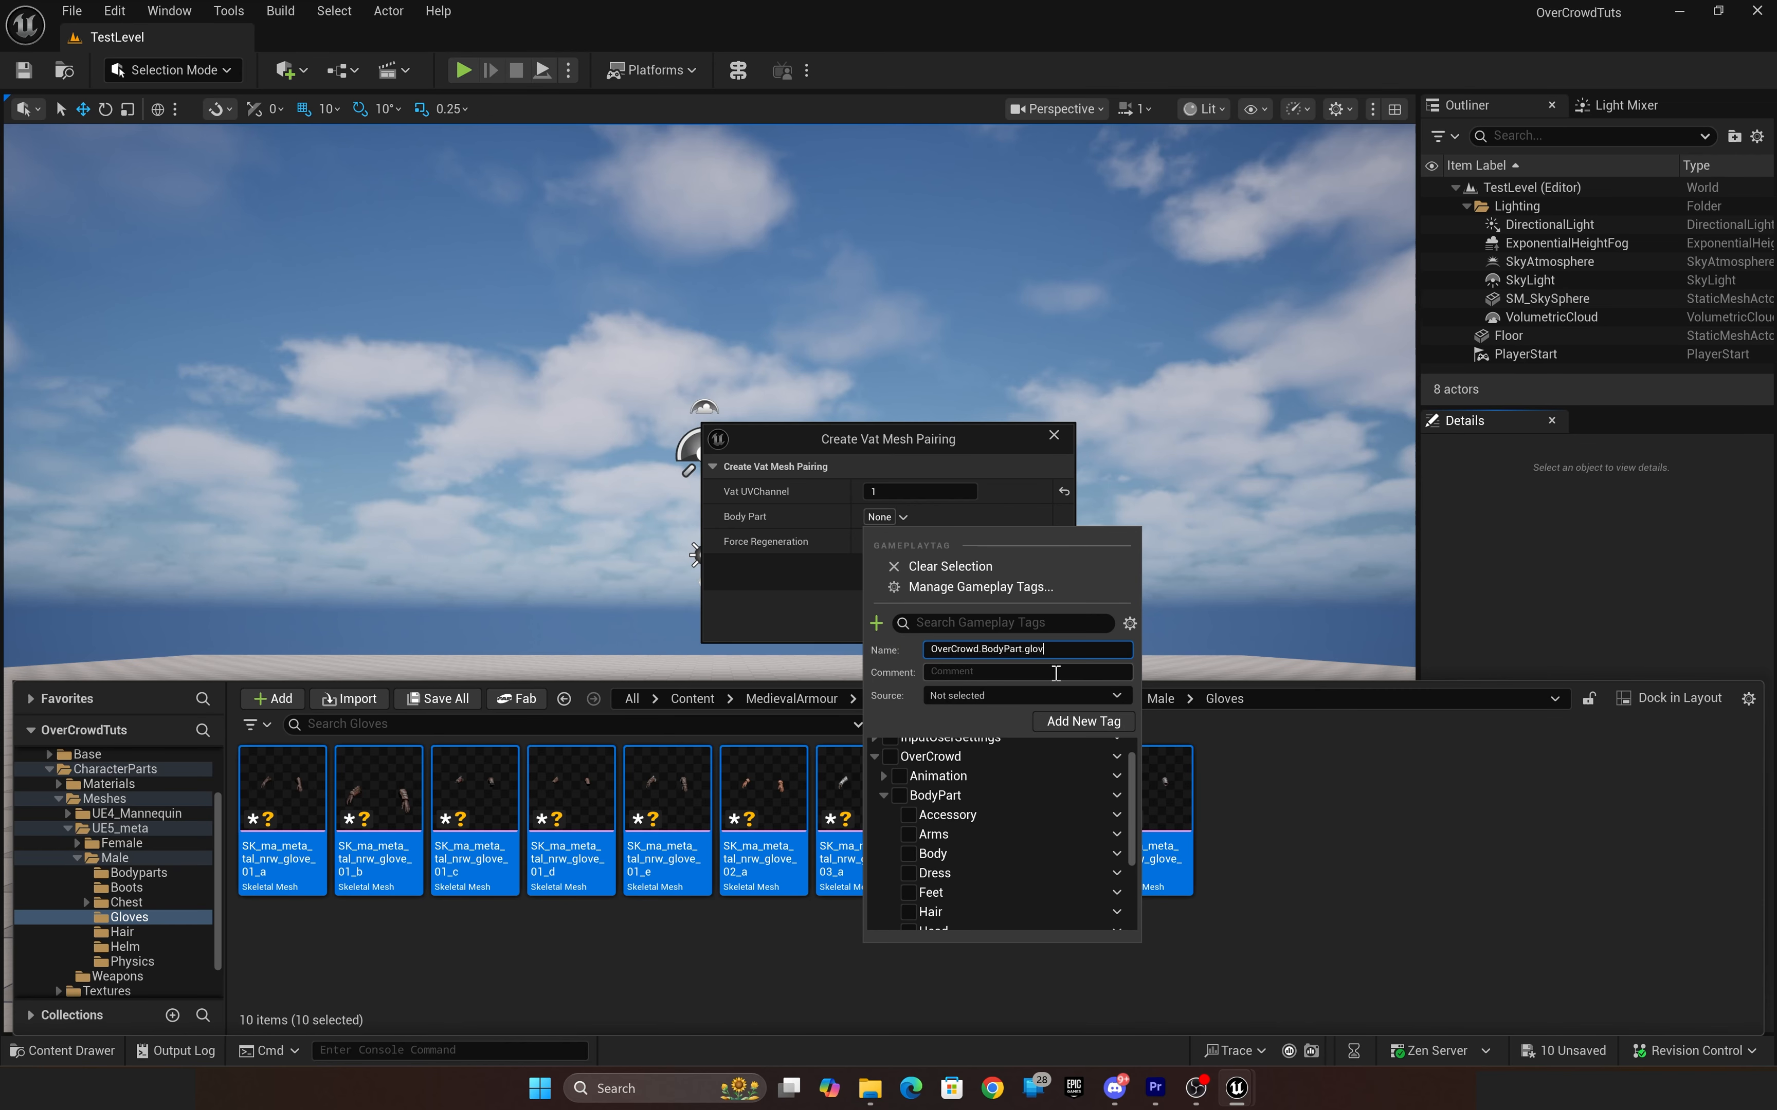
left_click(1031, 692)
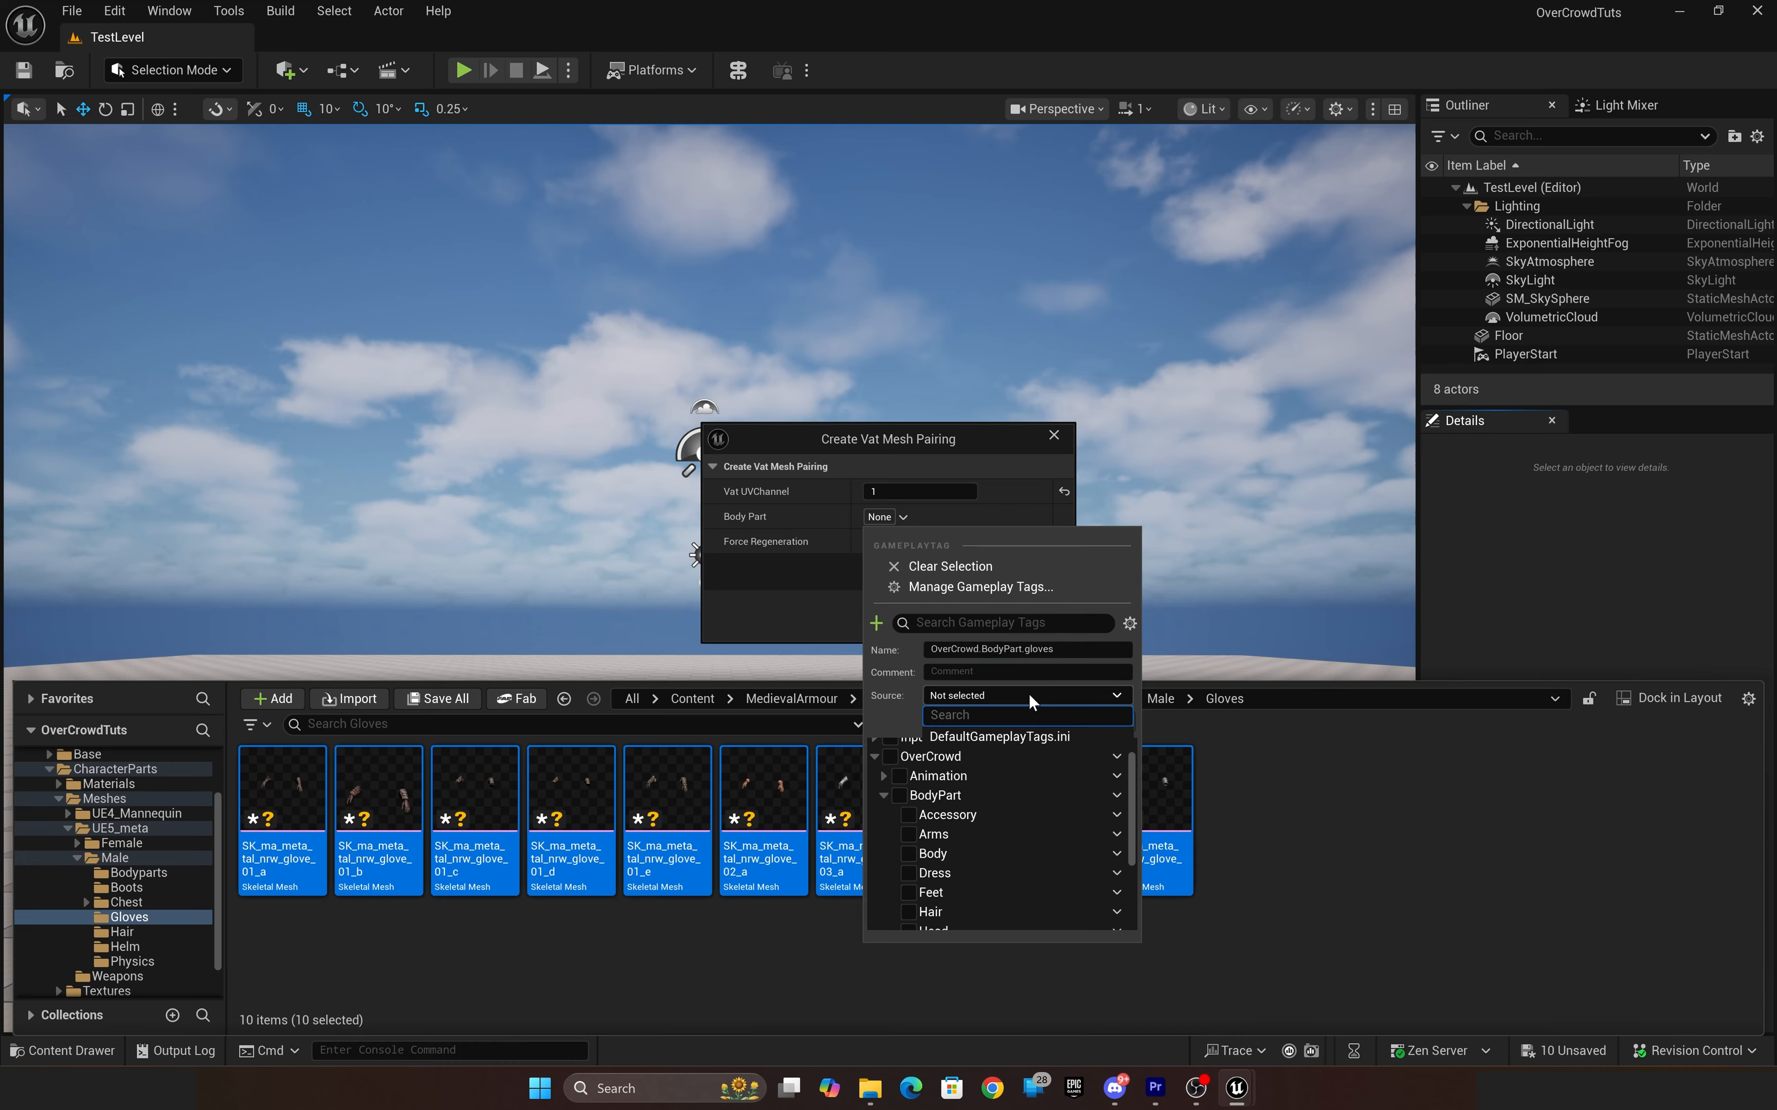
left_click(996, 737)
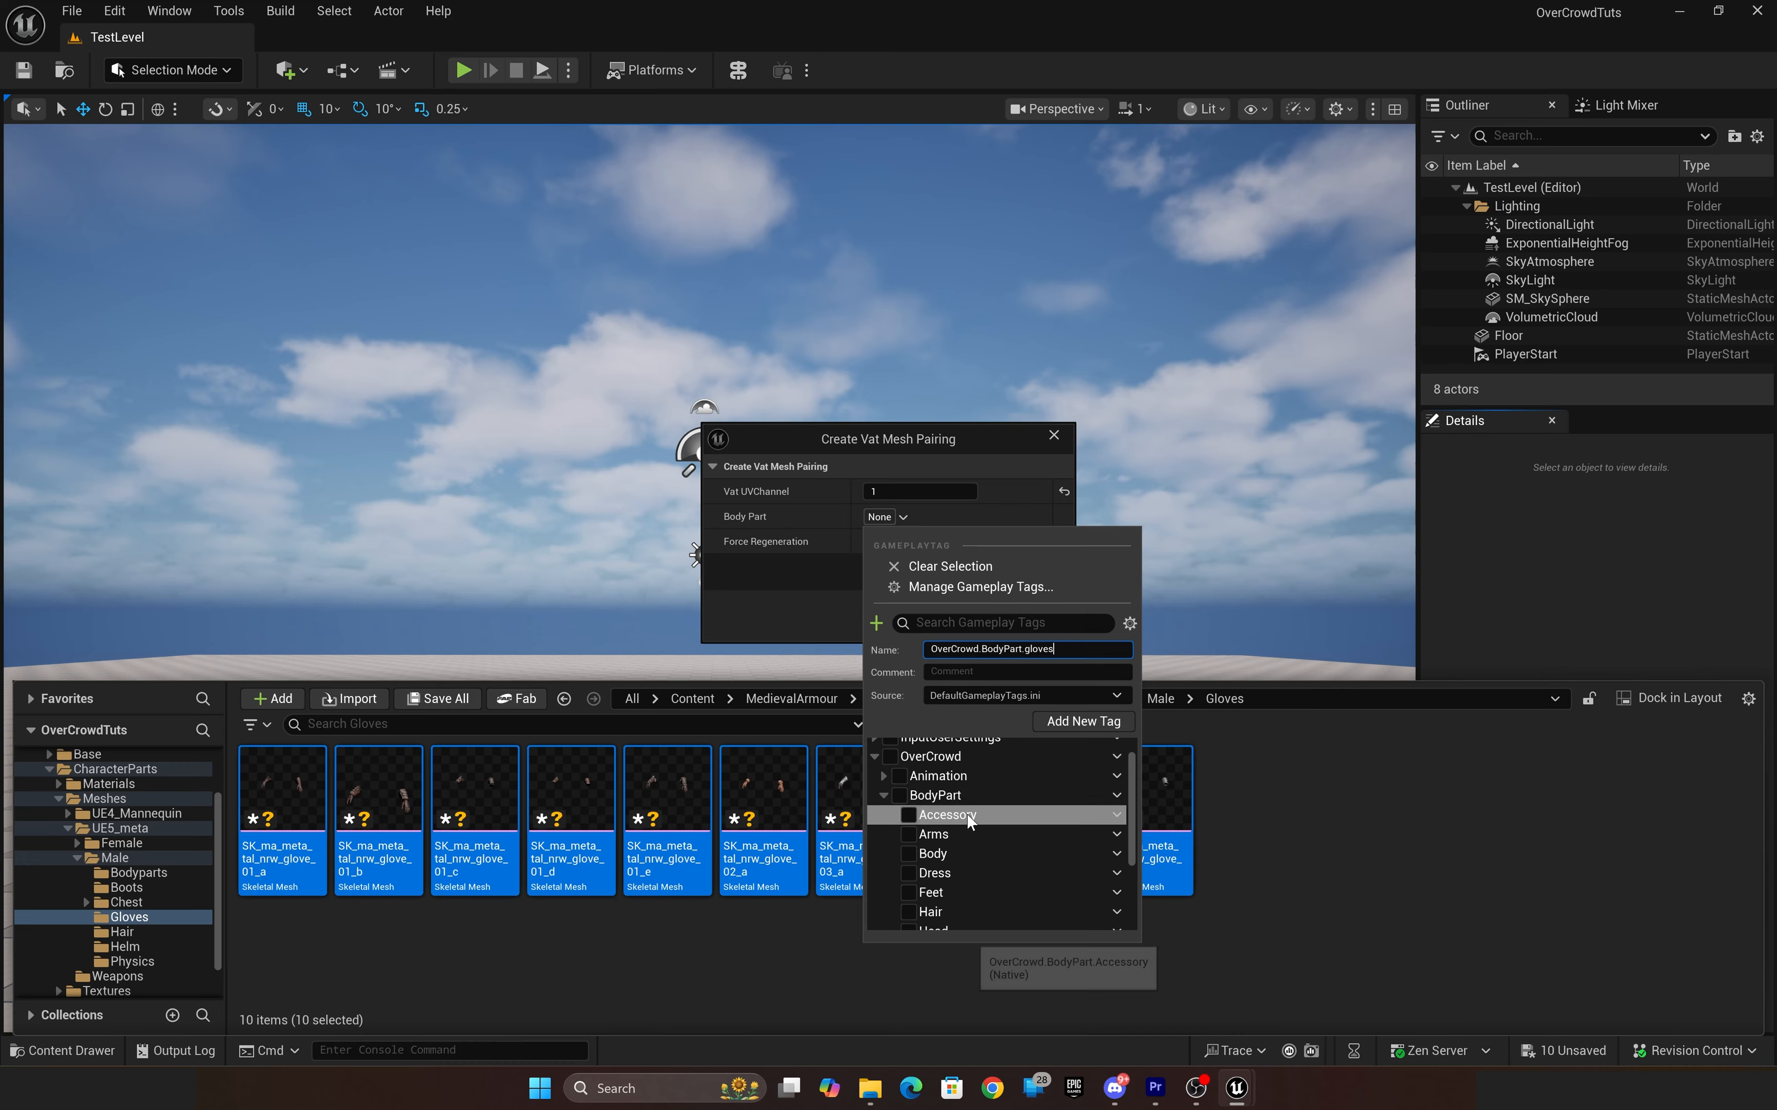
Step: Create the glove VAT mesh pairings with body part OverCrowd.BodyPart.gloves, VAT UV channel 1 and forced regeneration
scroll(966, 814, "down", 2)
scroll(965, 814, "down", 2)
scroll(965, 814, "up", 2)
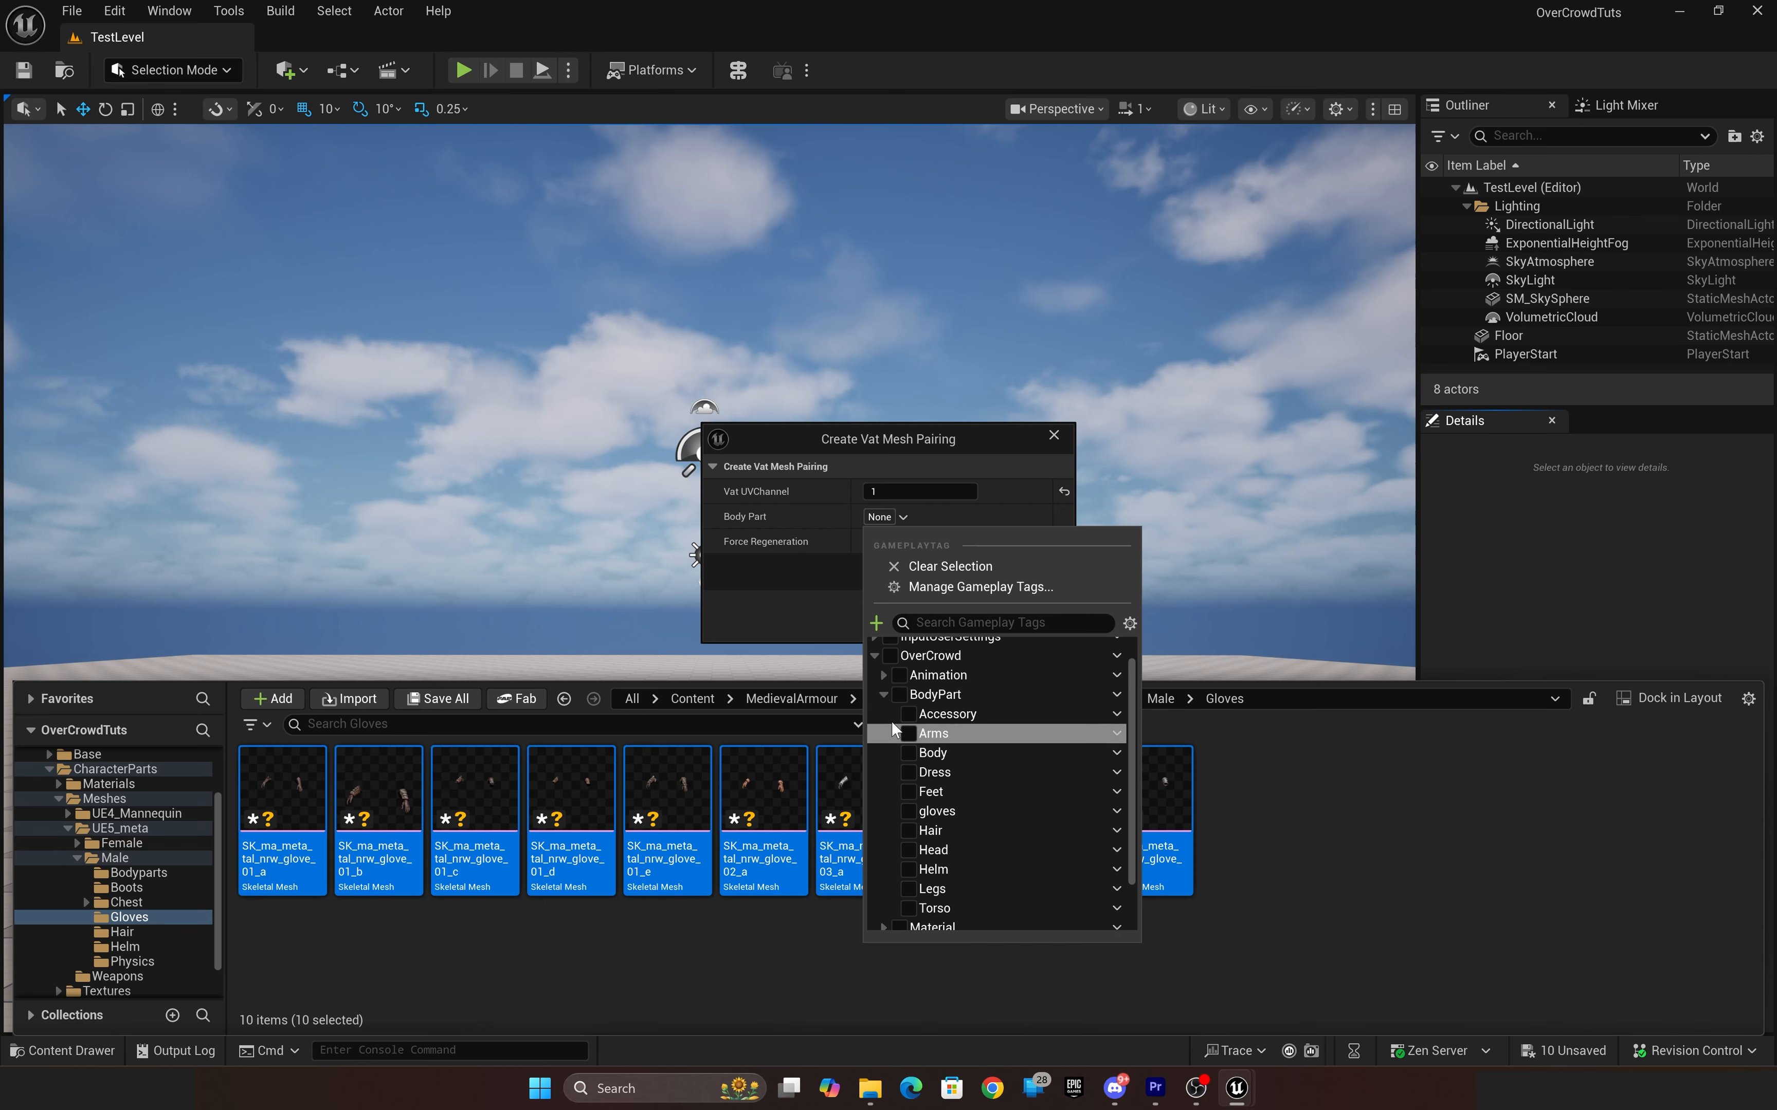
left_click(905, 811)
left_click(826, 622)
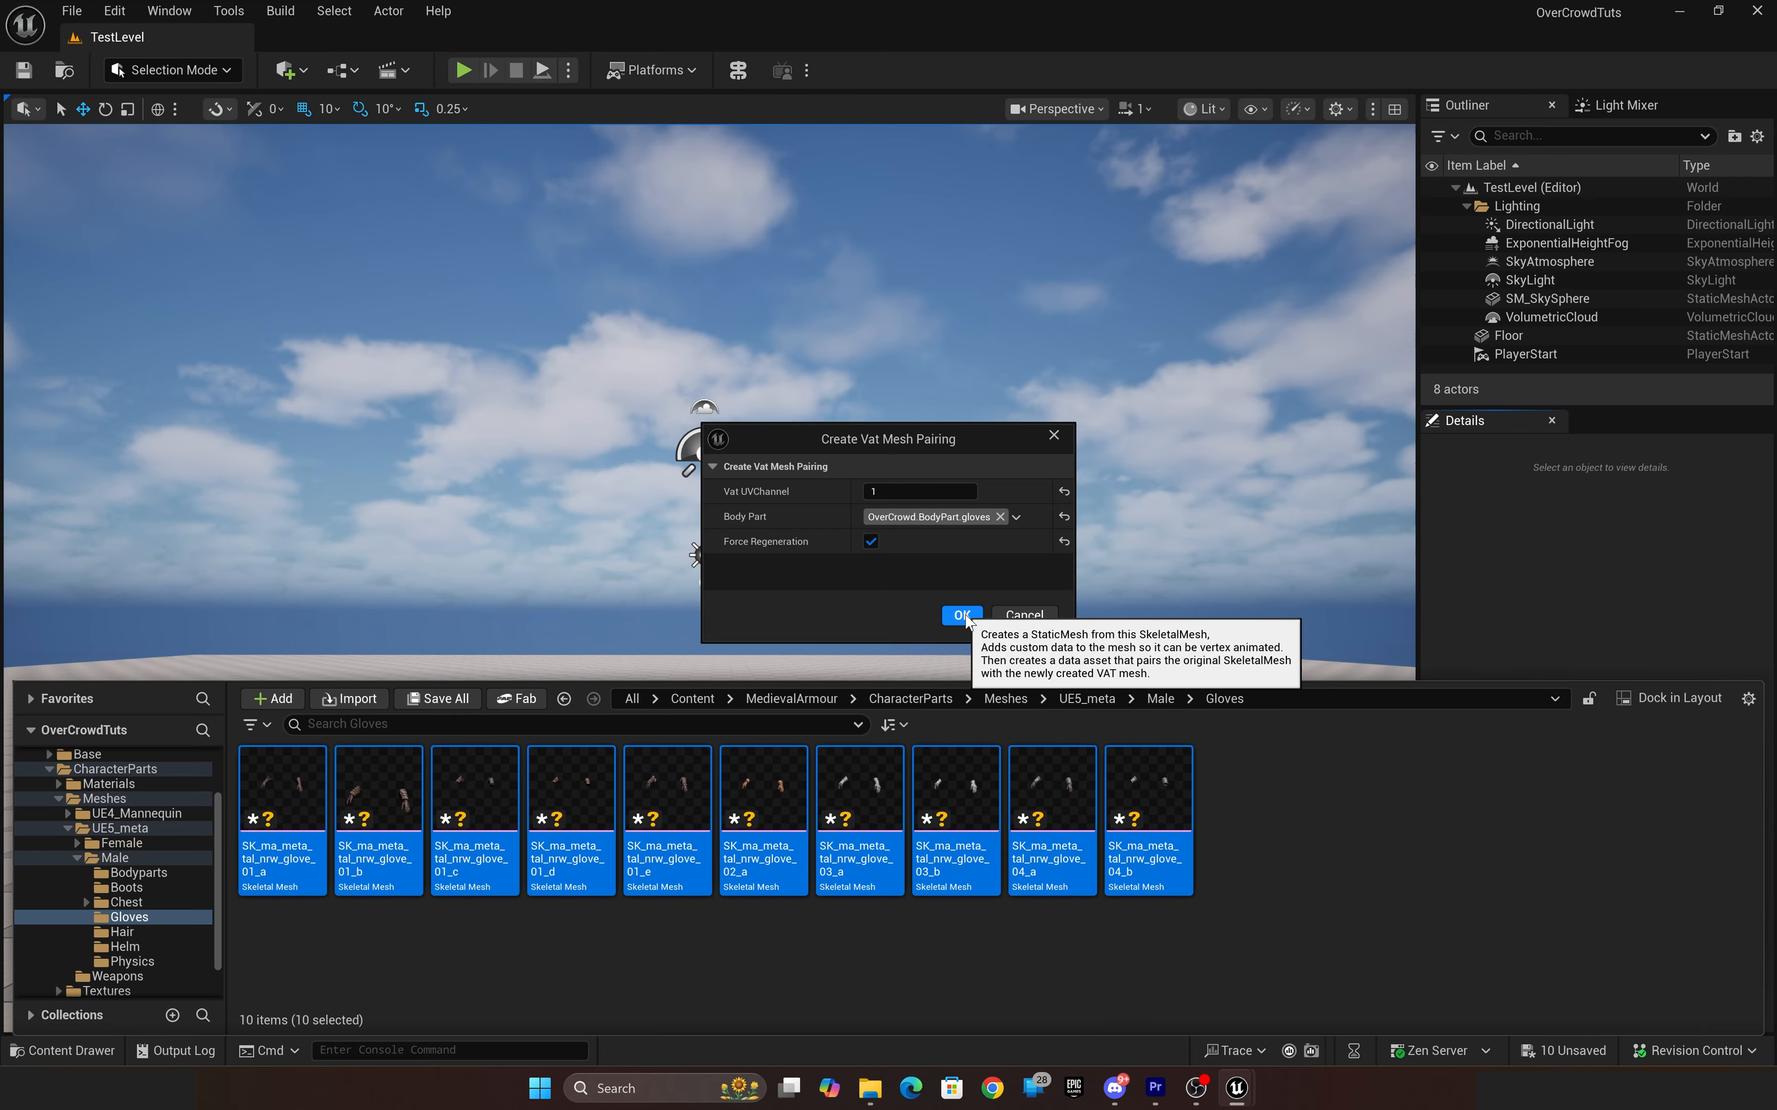
left_click(959, 616)
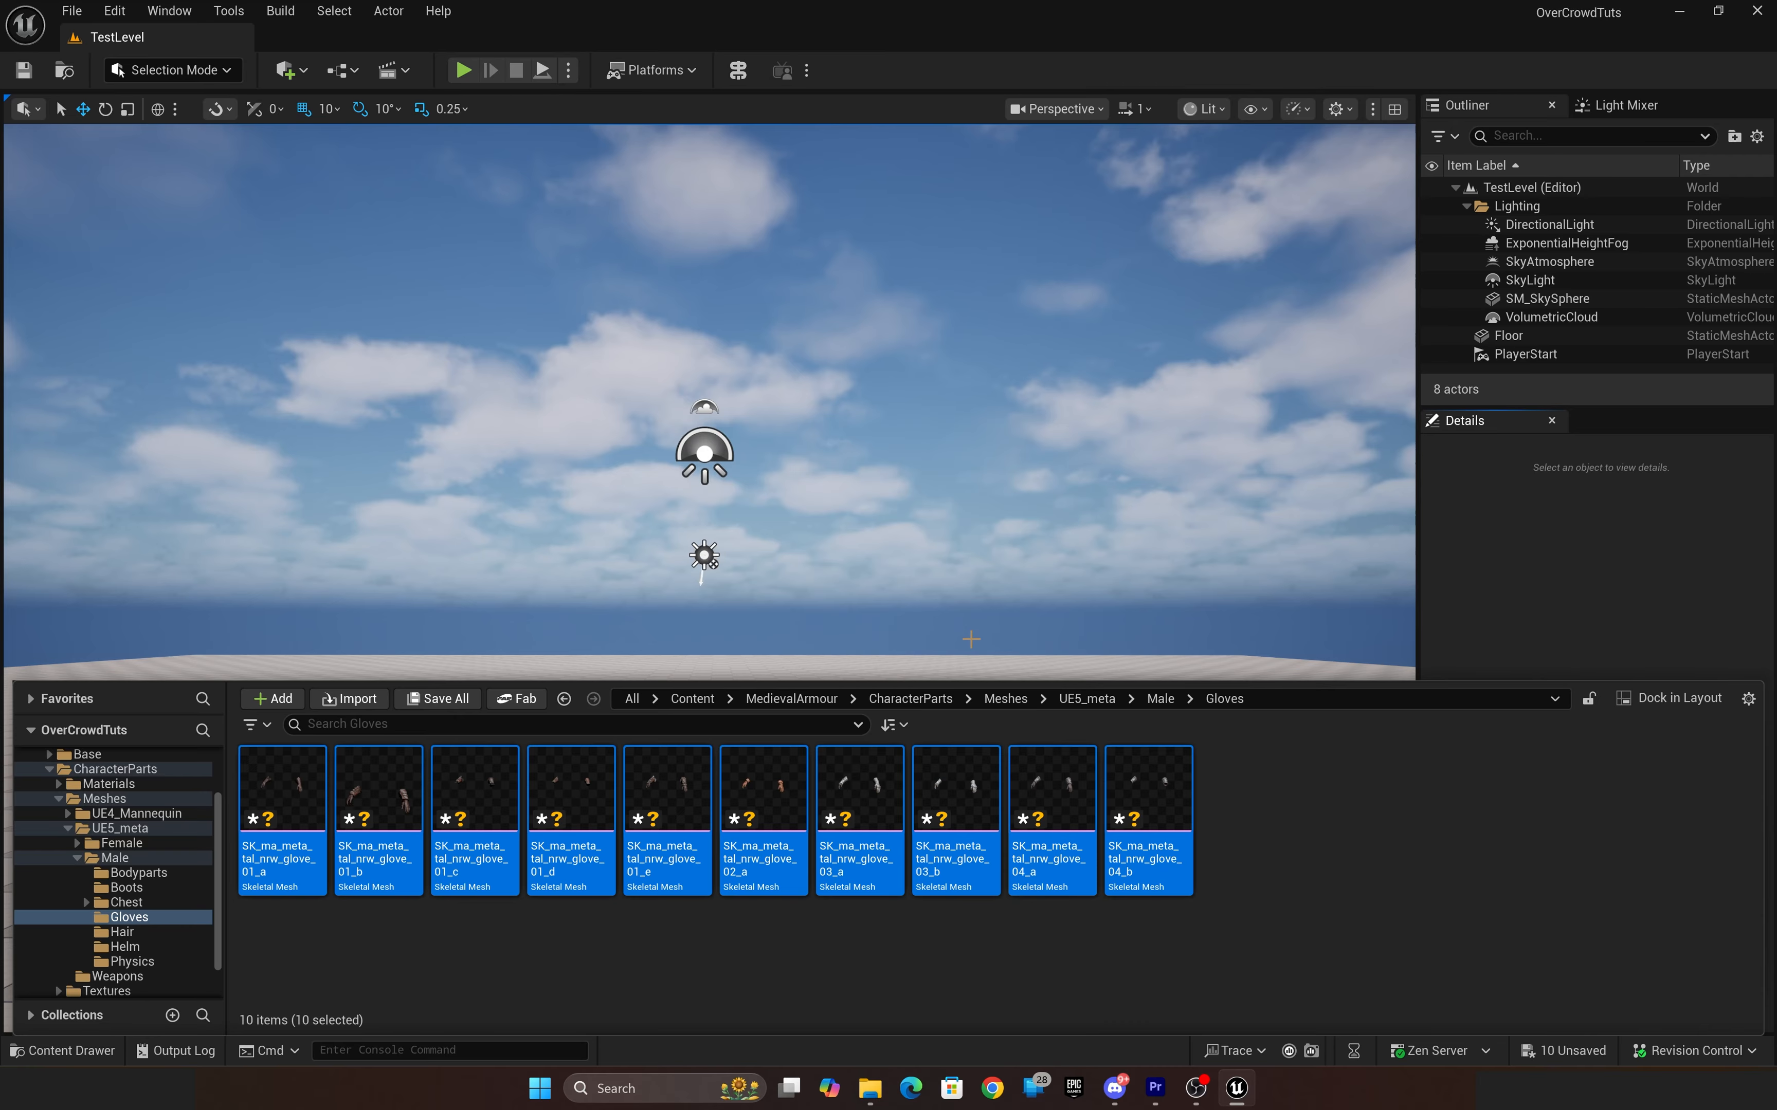